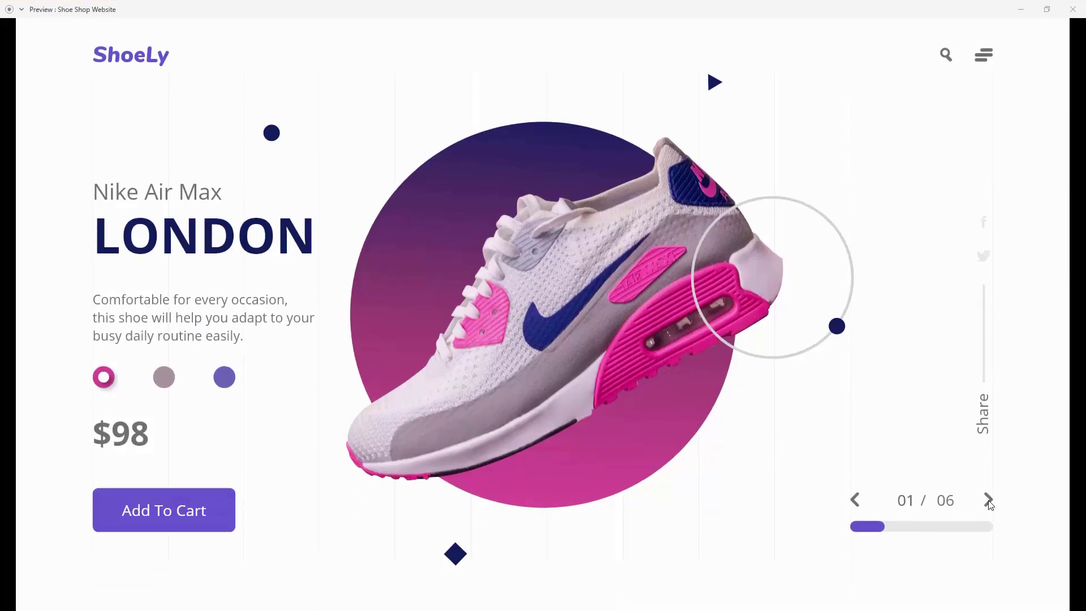
Step: Preview the finished shoe shop prototype by switching back and forth between the London and Runner slides, and close the preview
left_click(990, 501)
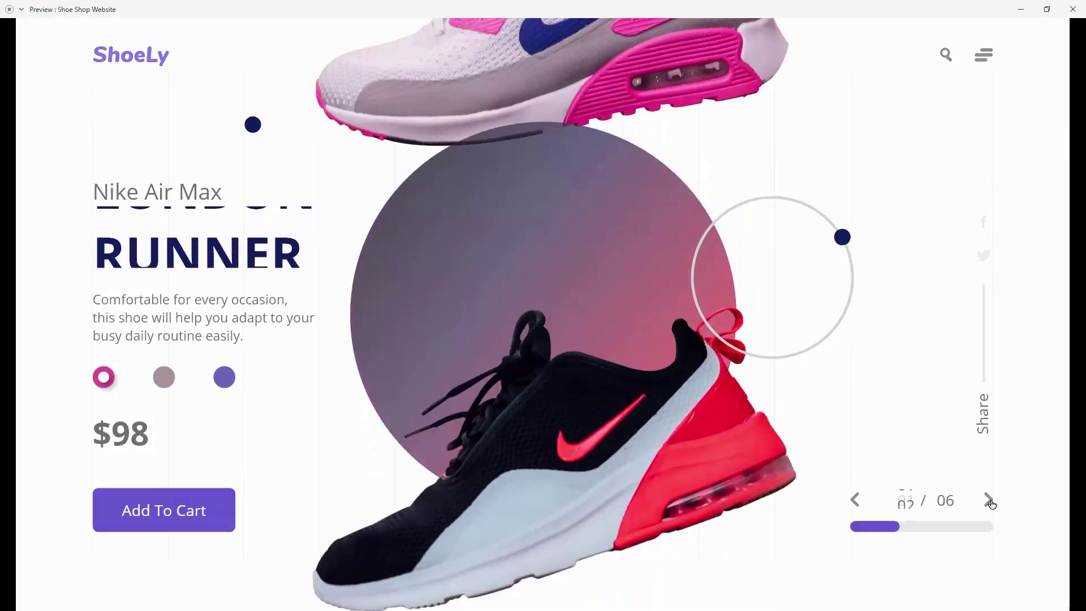
left_click(855, 503)
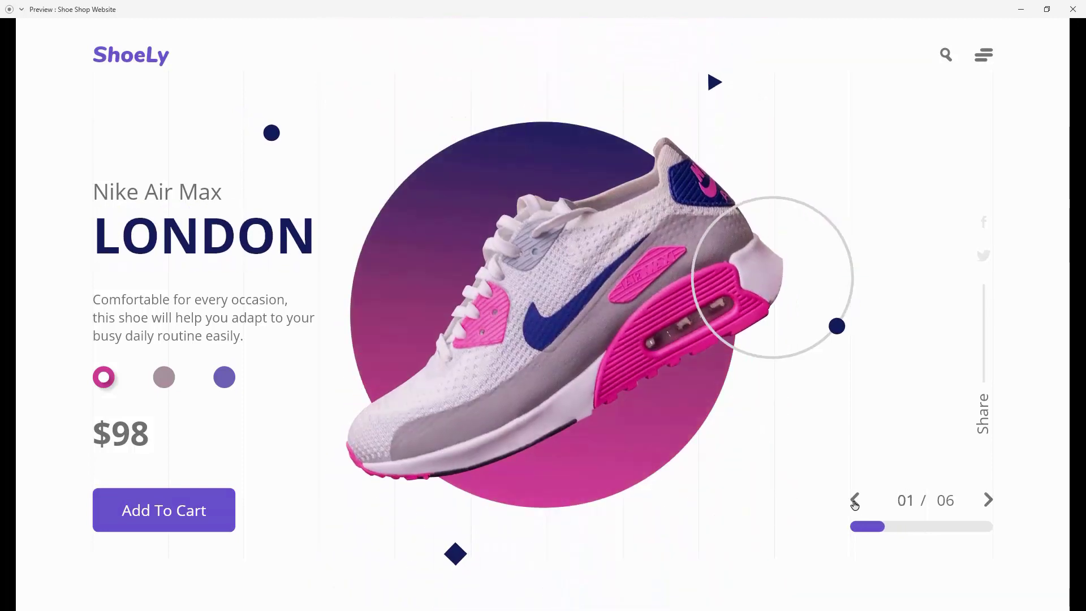
left_click(988, 501)
left_click(989, 501)
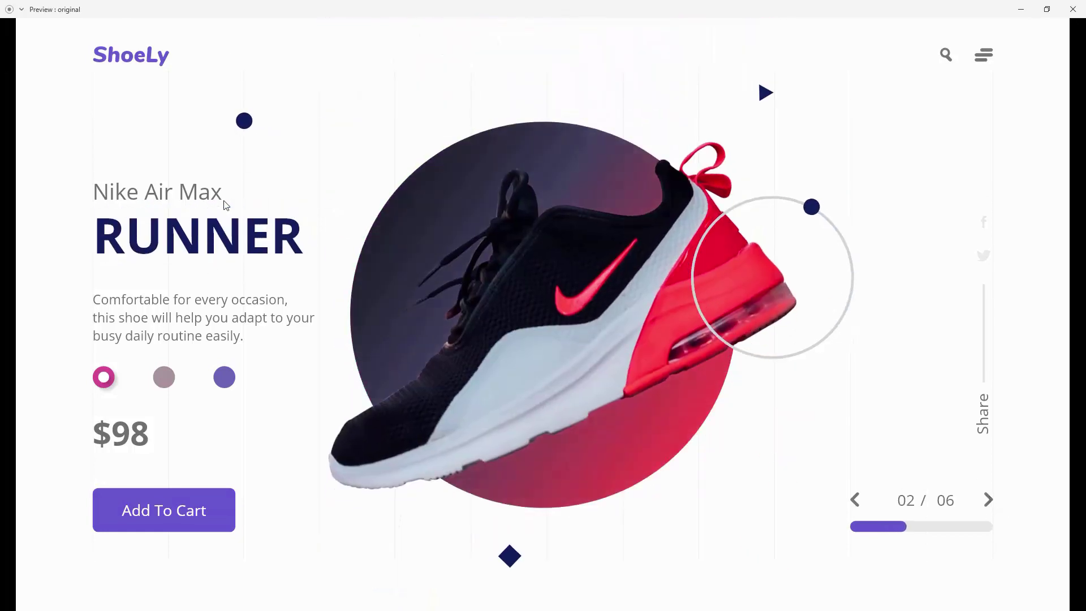
left_click(854, 501)
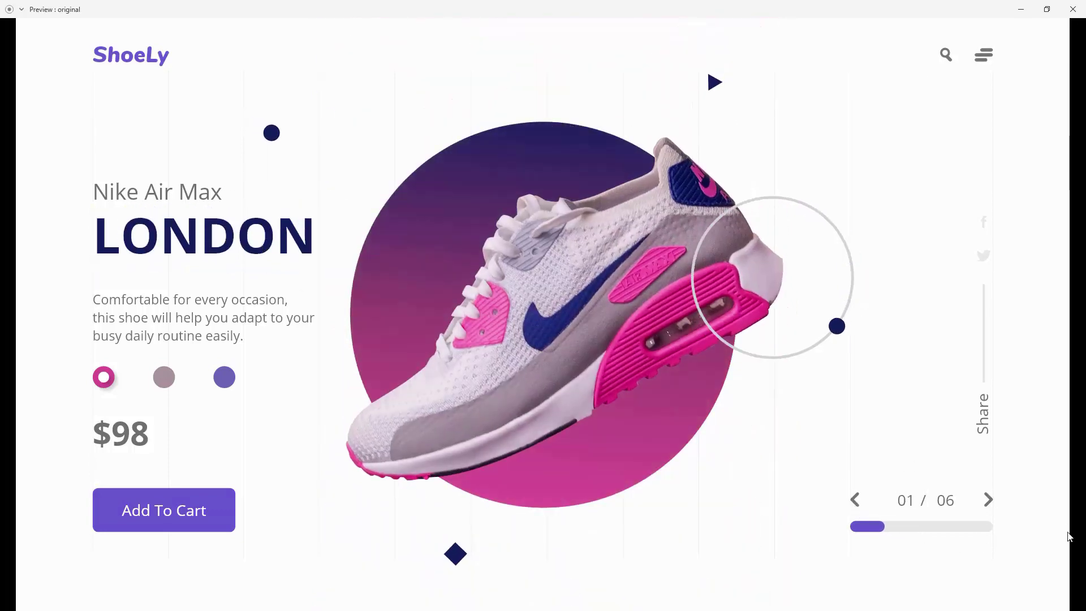
left_click(989, 501)
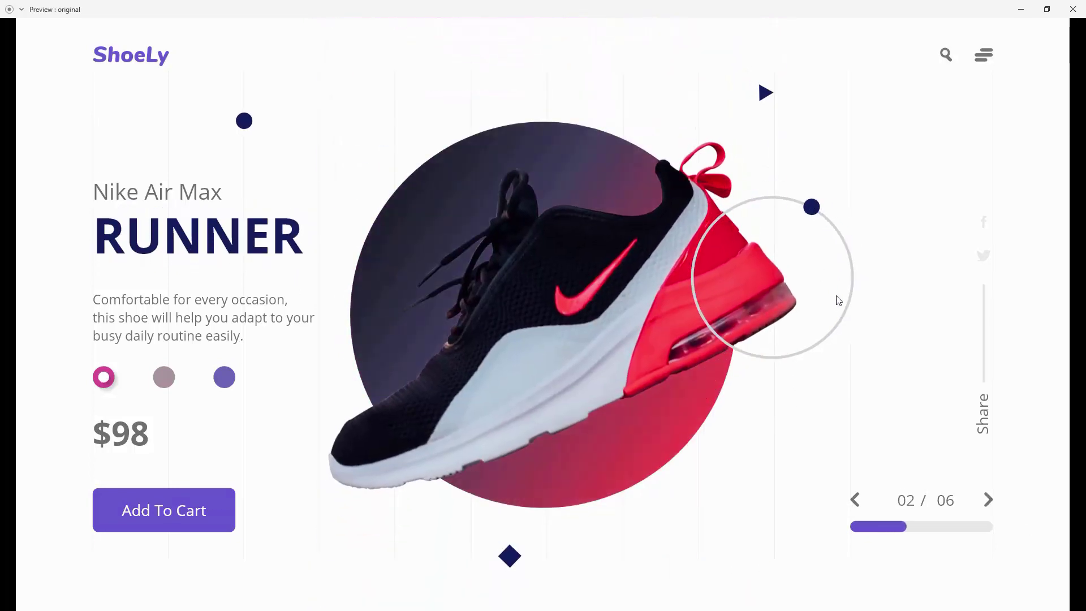
left_click(854, 502)
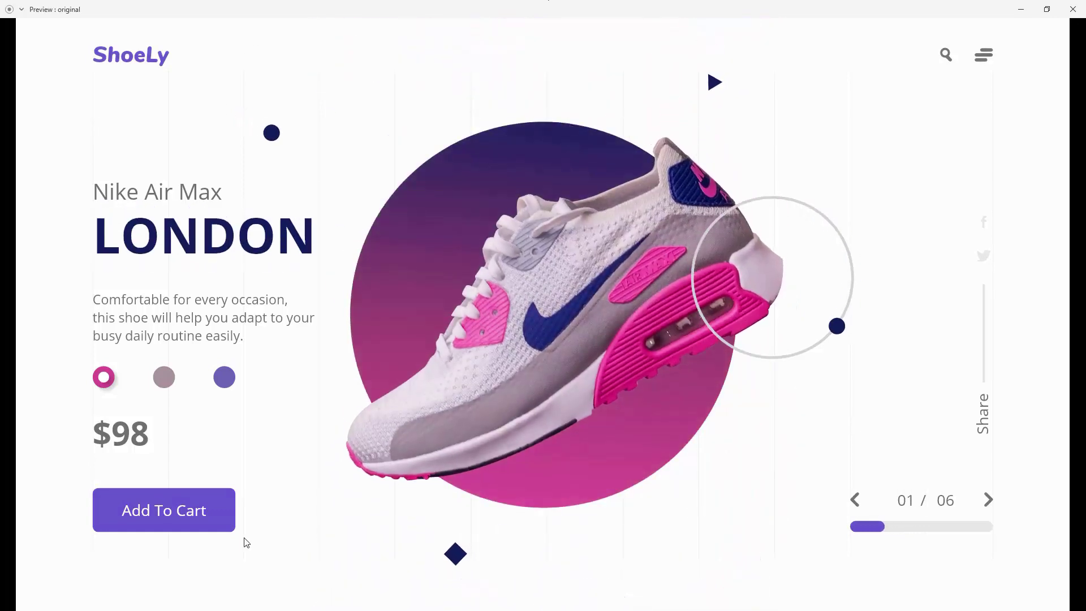
left_click(988, 500)
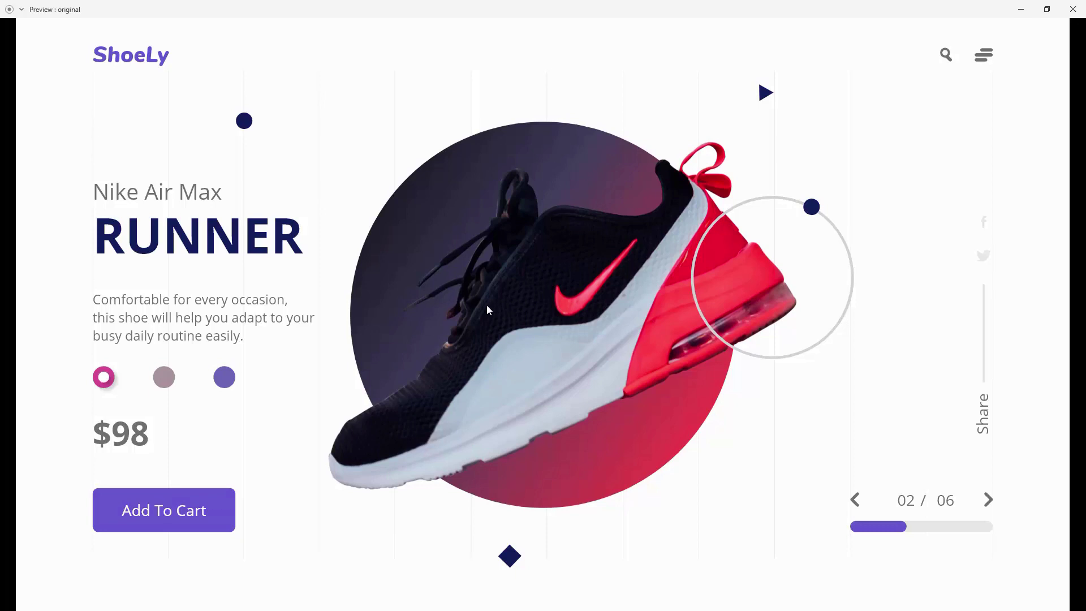
left_click(854, 499)
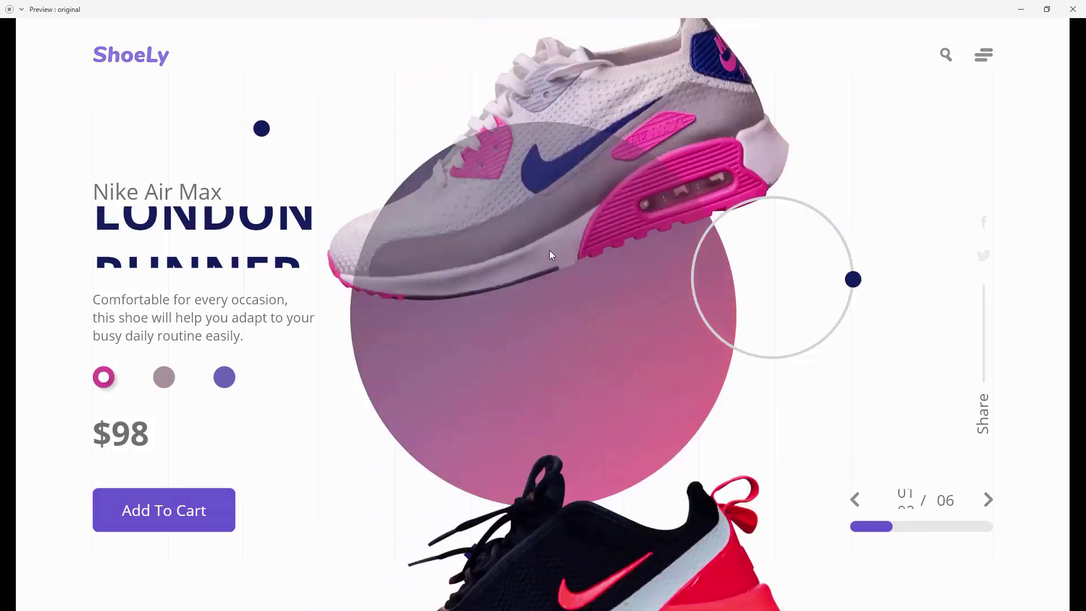
left_click(990, 501)
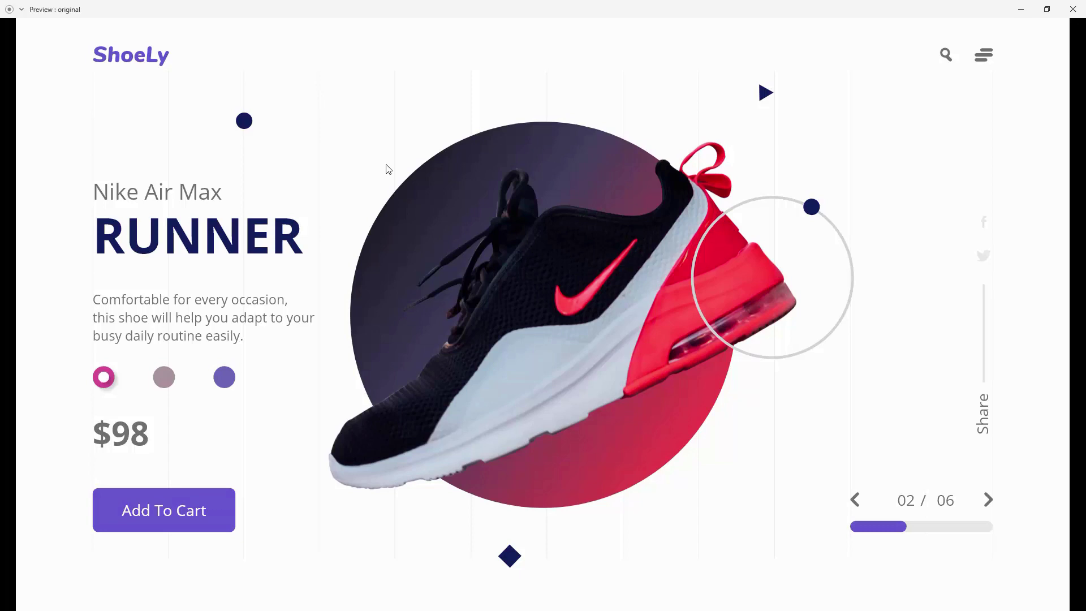
left_click(1063, 12)
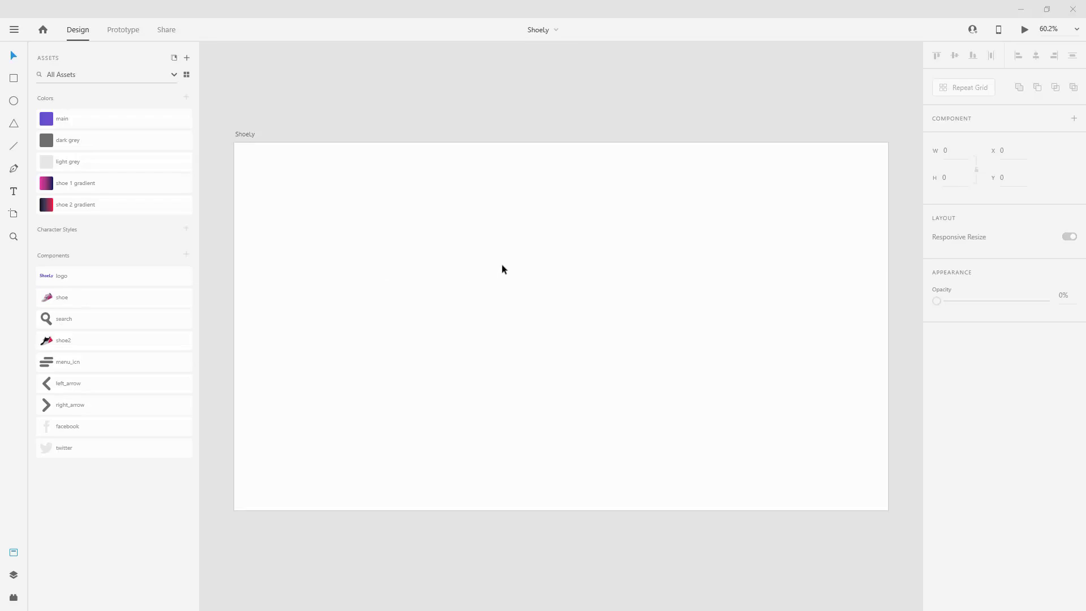
Step: Turn on the column layout grid for the Shoely artboard
left_click(244, 134)
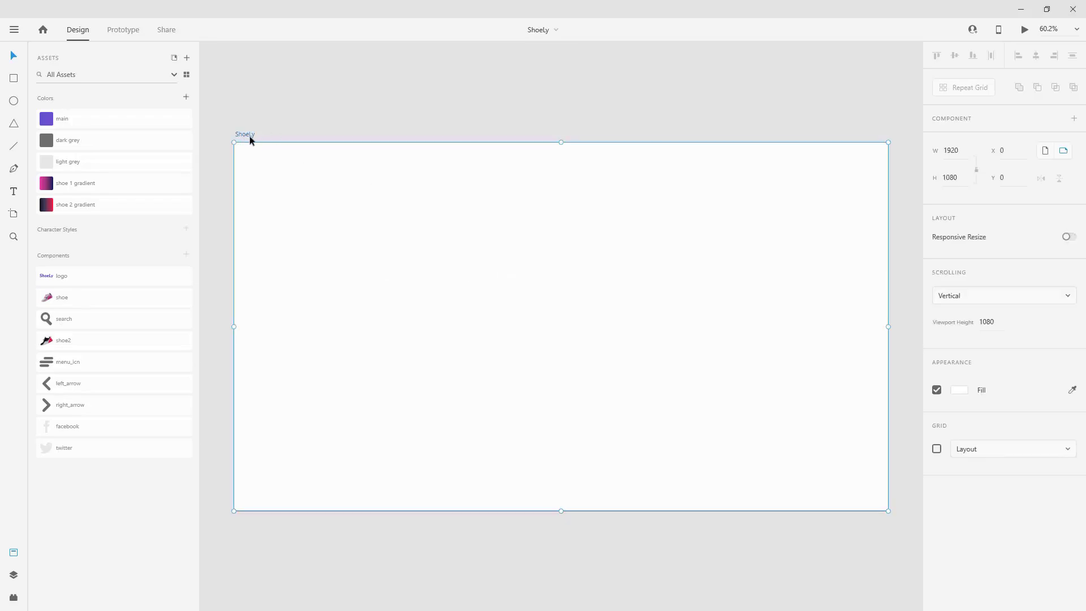
left_click(961, 149)
key("Tab")
left_click(936, 449)
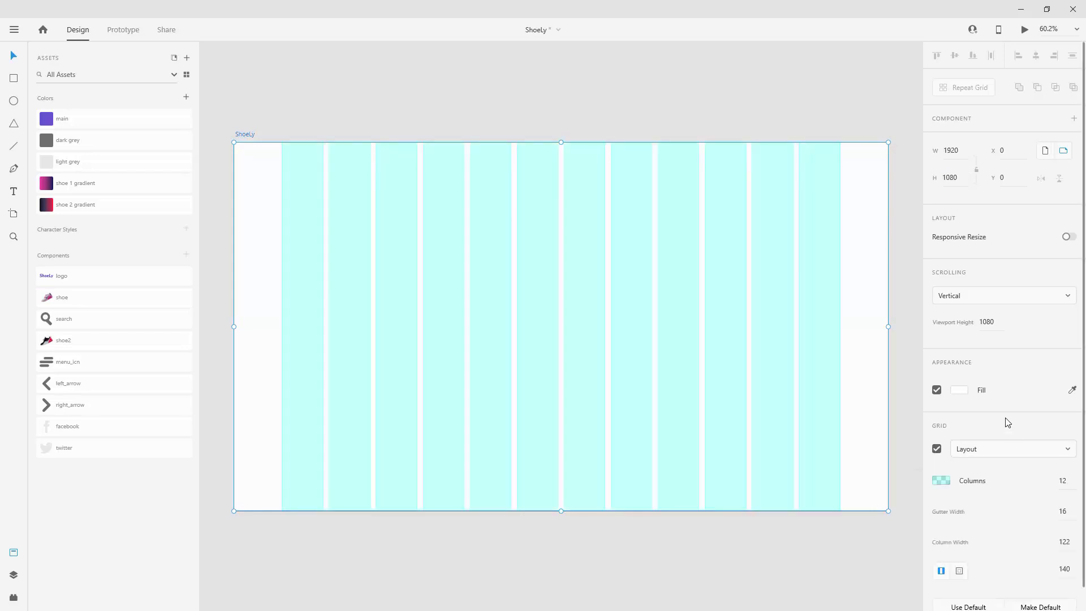
scroll(1016, 511, "down", 1)
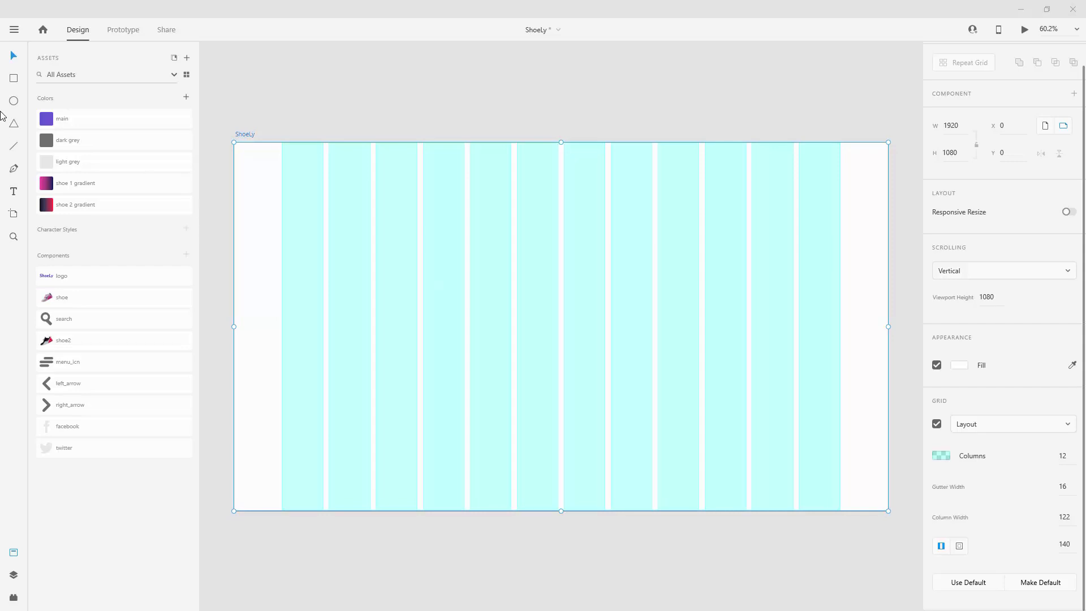
Step: Draw a narrow rectangle about 10 by 442 px along the first column's left edge and set its border colour to #252525
left_click(14, 78)
scroll(247, 189, "up", 4)
mouse_move(320, 143)
left_mouse_down()
mouse_move(347, 431)
mouse_move(325, 473)
left_mouse_up()
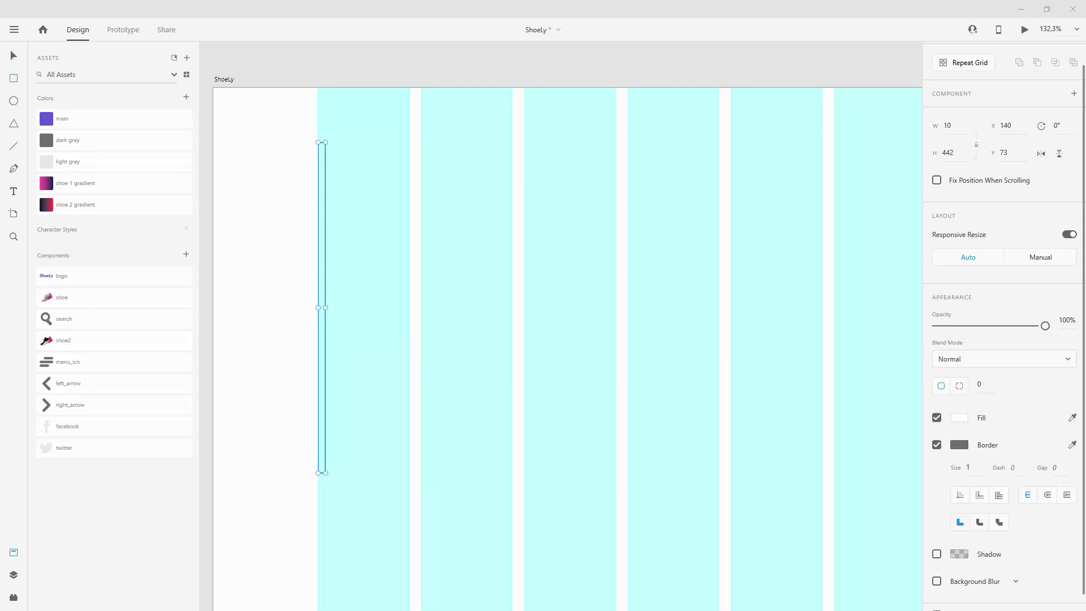
left_click(962, 449)
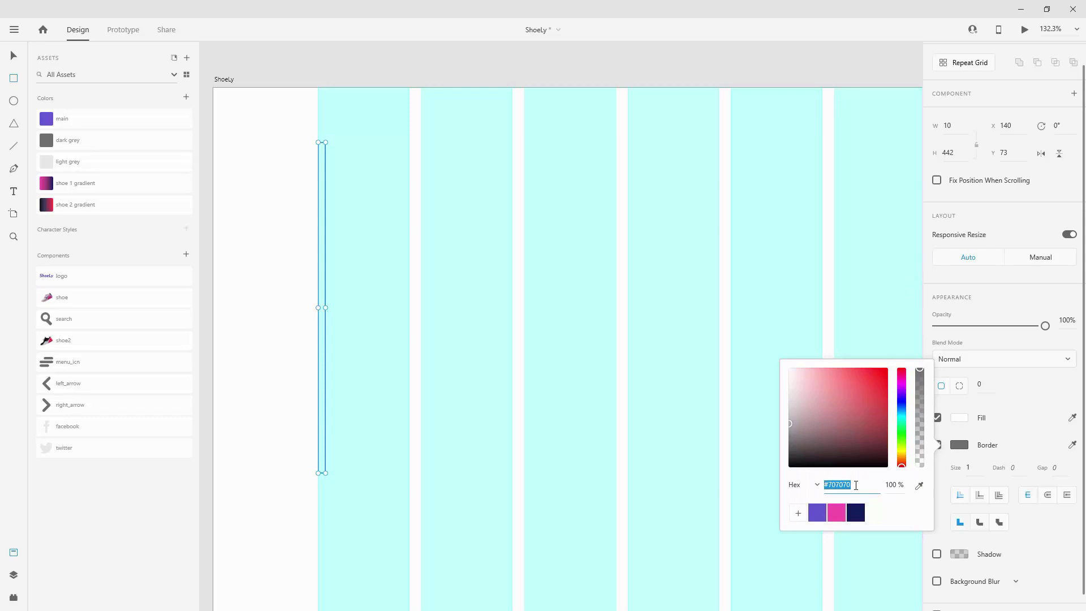
type("252525")
key("Return")
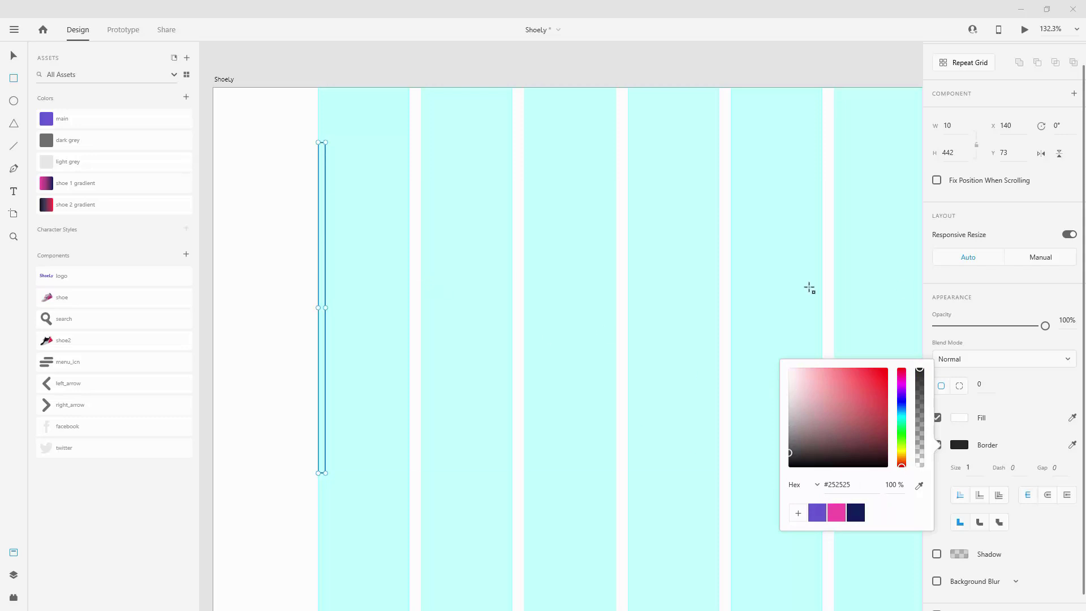
Step: Set the rectangle's height to 889 and its width to 1 so it forms a thin vertical line
left_click(959, 153)
type("88")
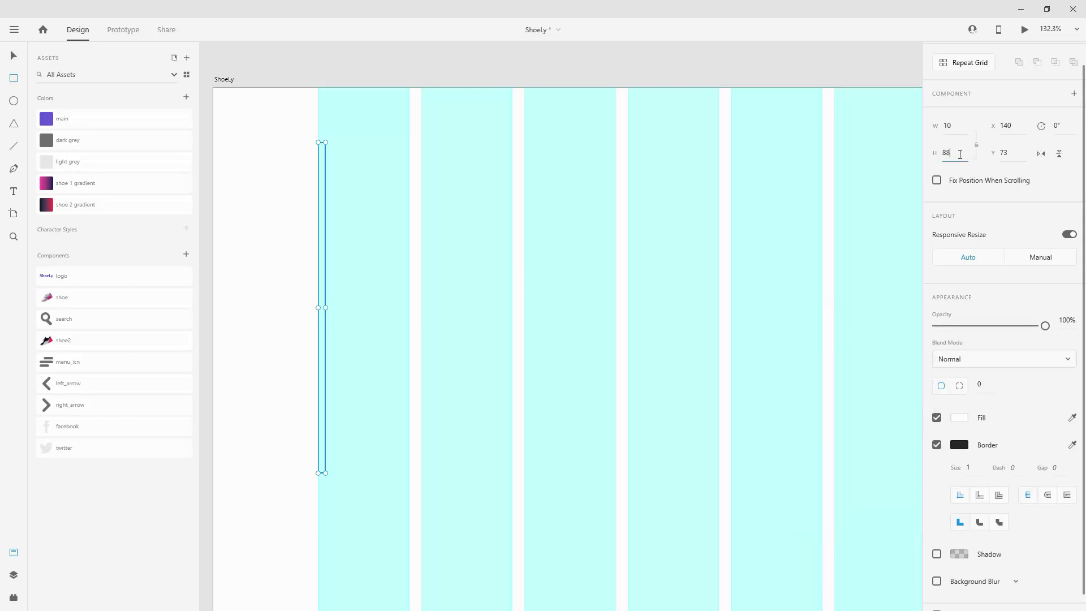
type("9")
key("Return")
left_click(955, 125)
key("Return")
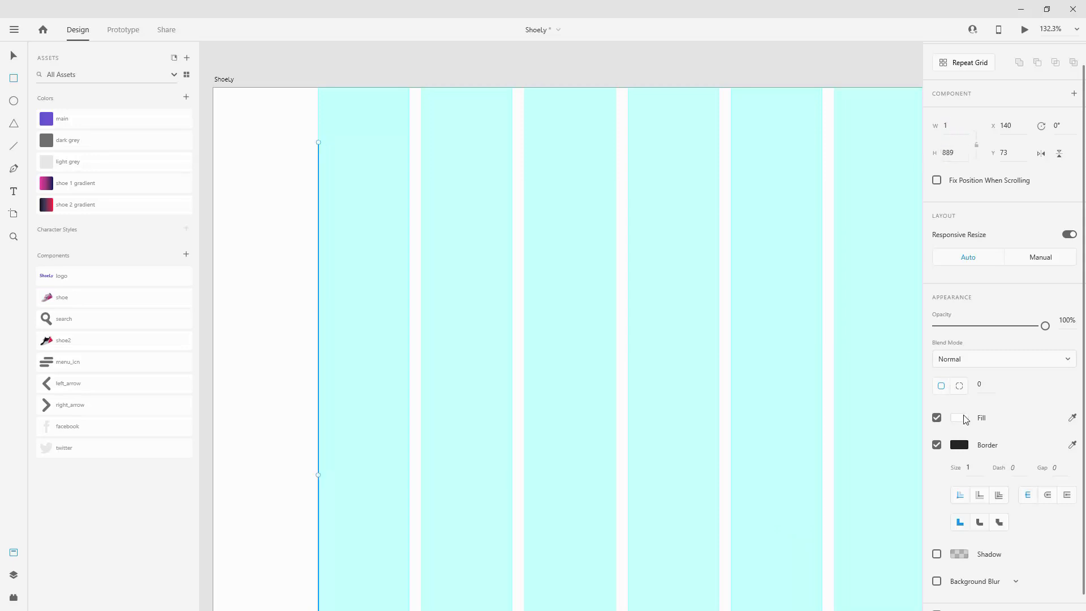
Step: Hide the artboard's layout grid to check the vertical line, and show the grid again
left_click(14, 55)
left_click(231, 82)
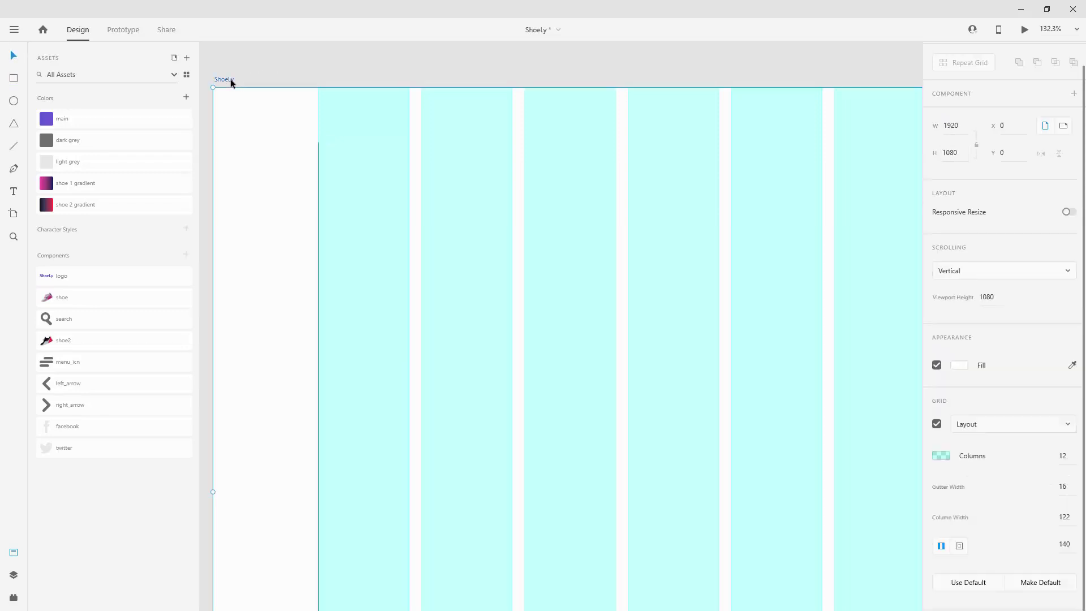
key("Tab")
left_click(936, 424)
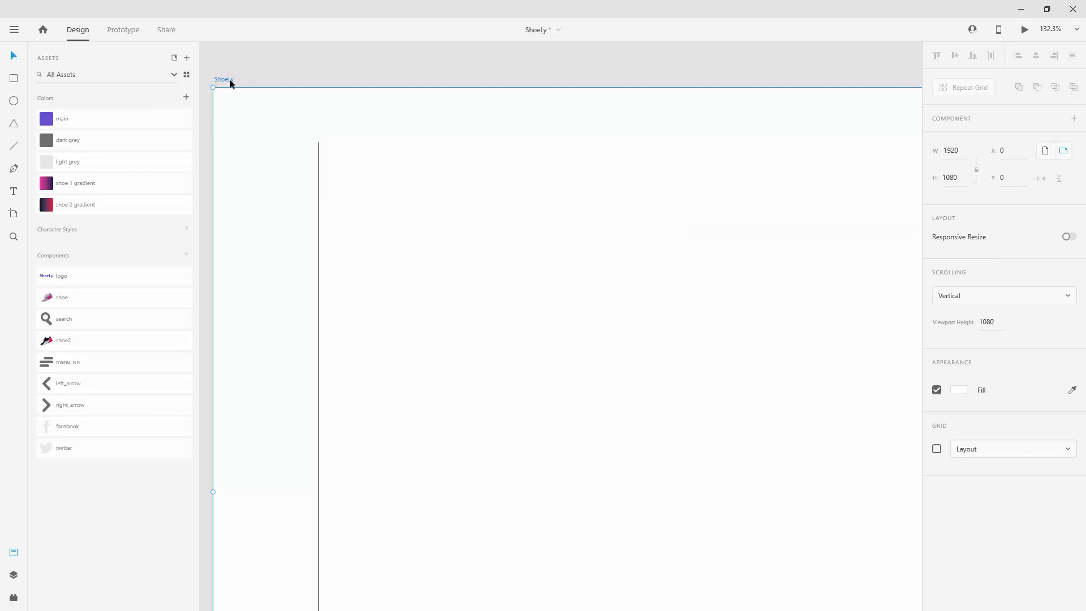
left_click(937, 448)
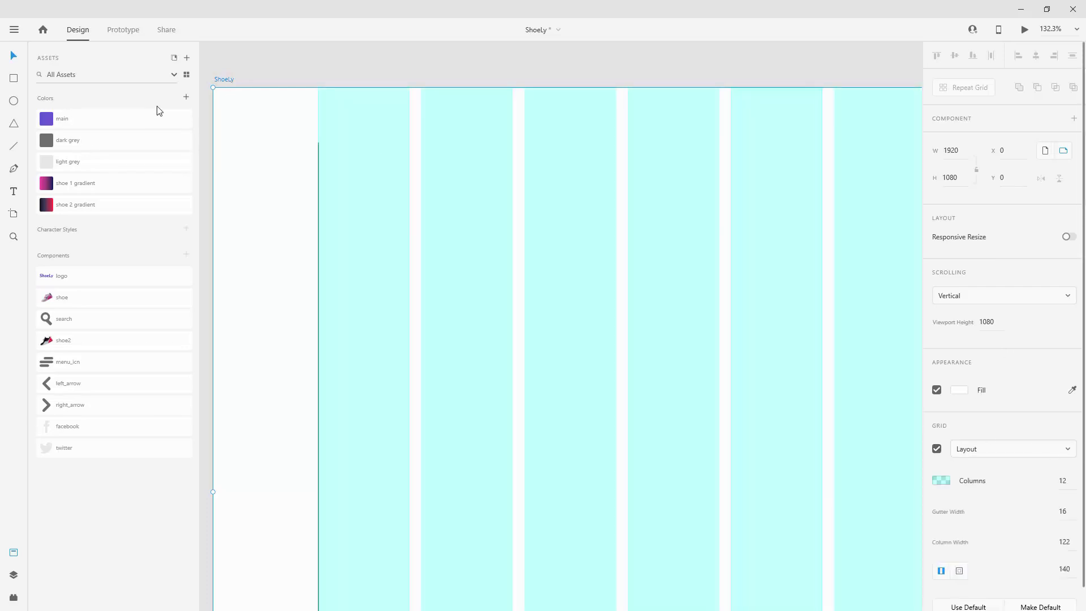
Step: Centre the vertical line vertically on the artboard, keeping it on the first column's left edge
left_click(319, 194)
key("ctrl+0")
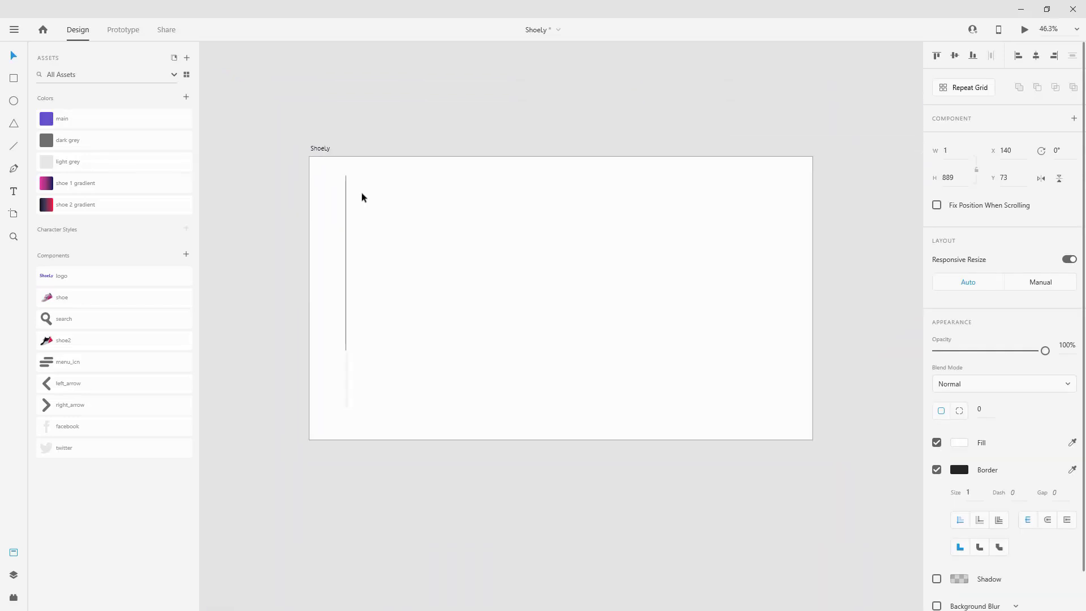
left_click(954, 55)
scroll(328, 253, "up", 8)
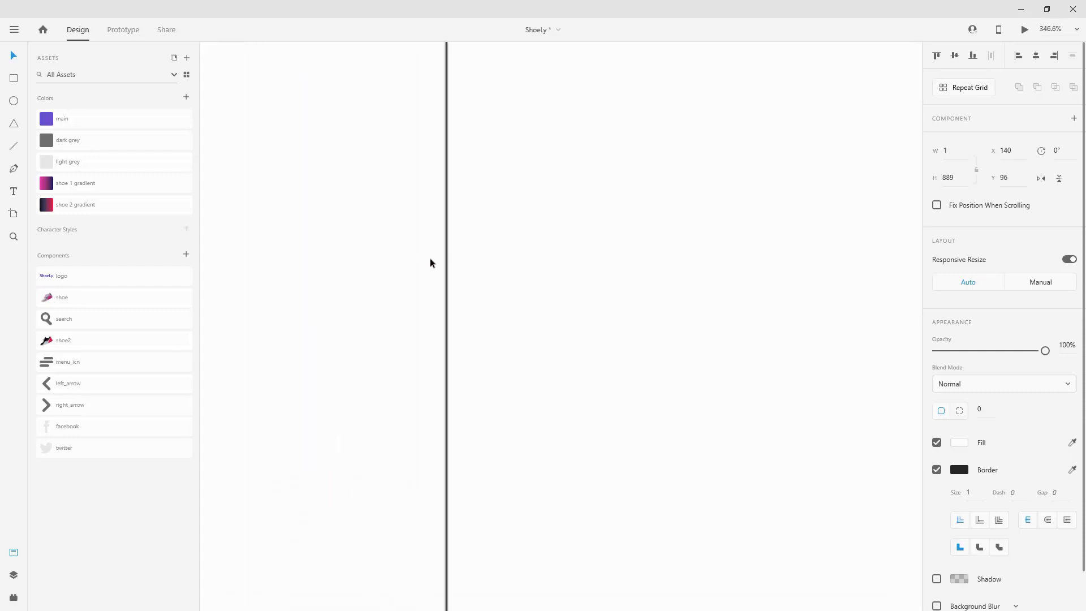
mouse_move(455, 279)
left_mouse_down()
mouse_move(483, 279)
mouse_move(456, 281)
left_mouse_up()
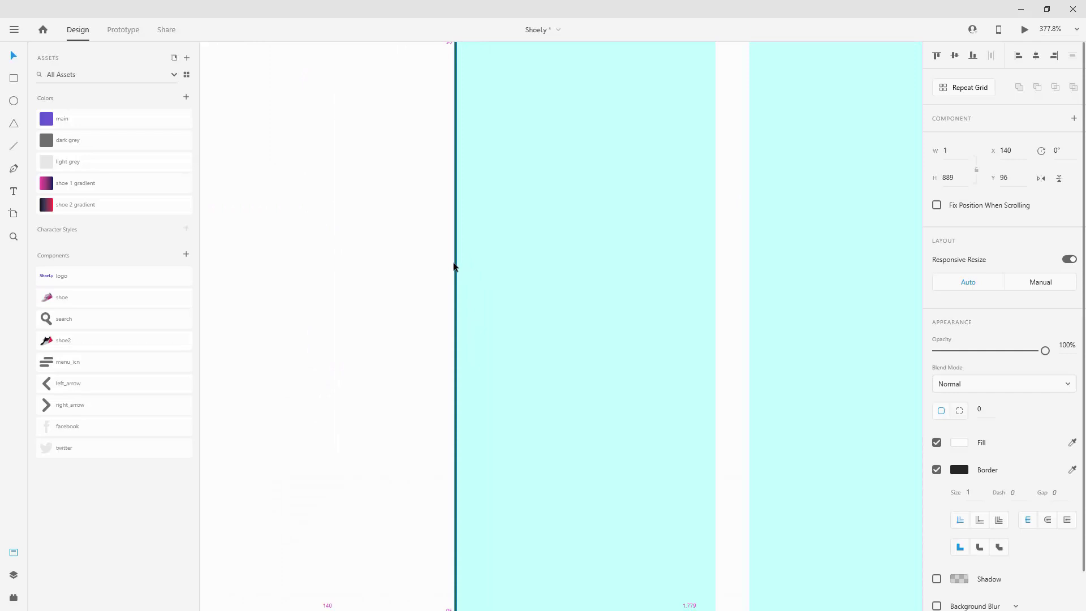
Step: Convert the vertical line into a Repeat Grid and extend it horizontally to 12 lines, about 232 px wide
scroll(457, 267, "down", 8)
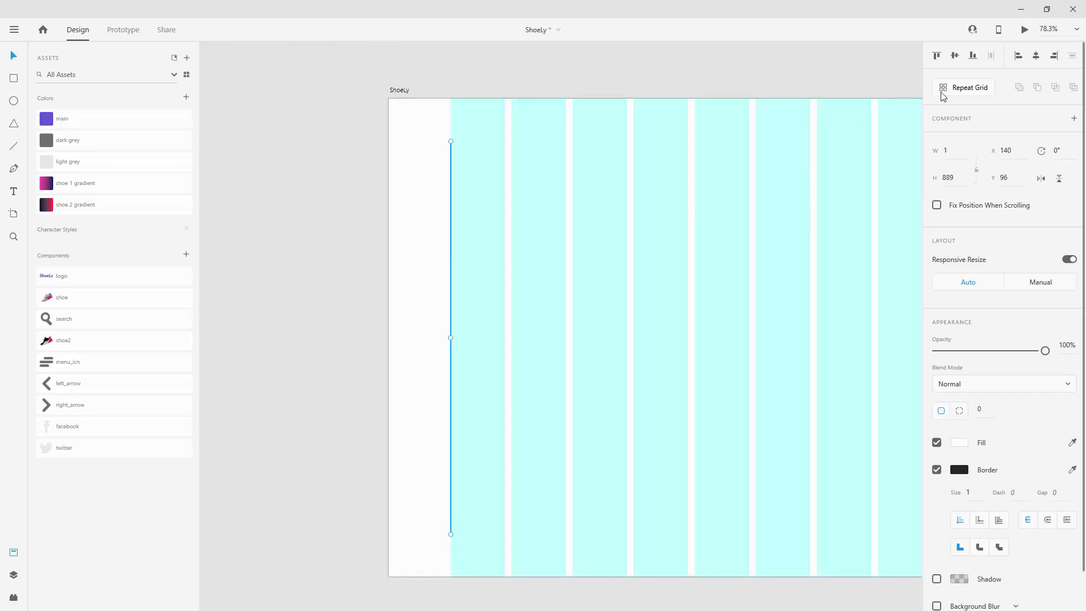
left_click(968, 88)
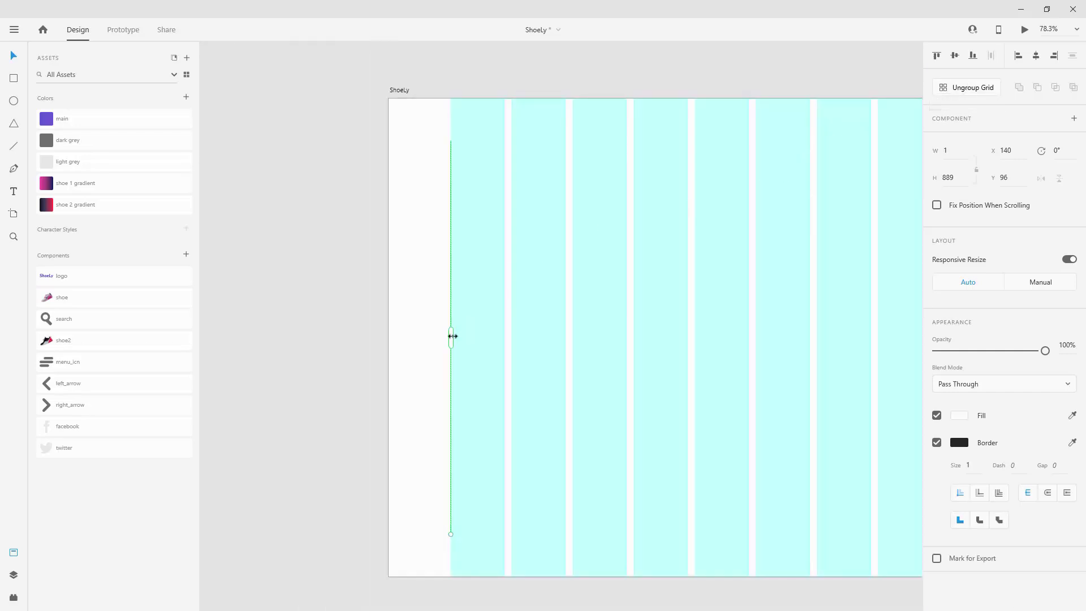
left_click_drag(453, 336, 518, 337)
key("z")
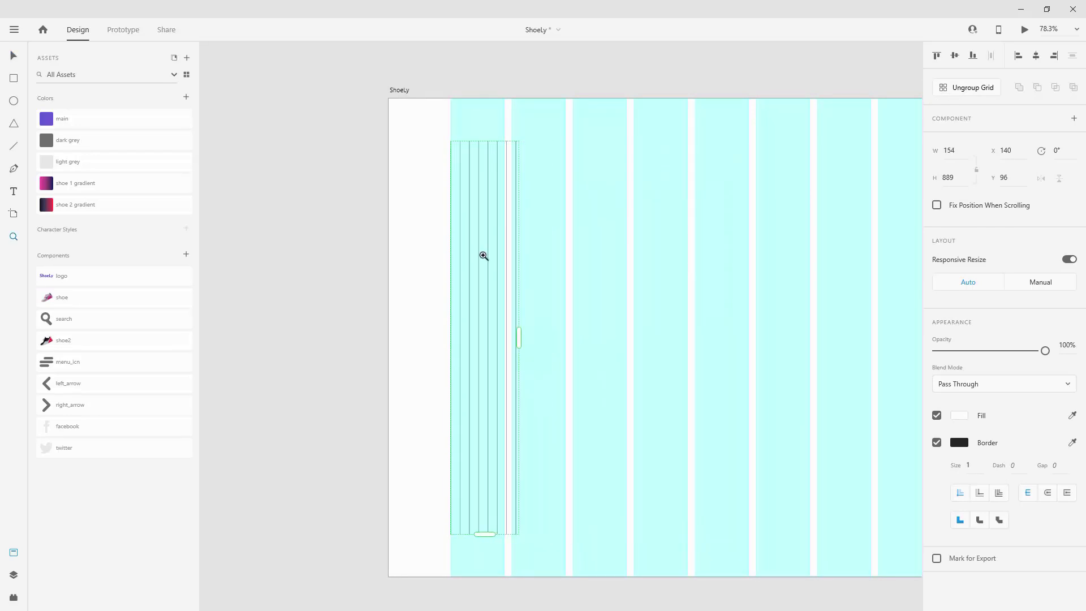
left_click(464, 233)
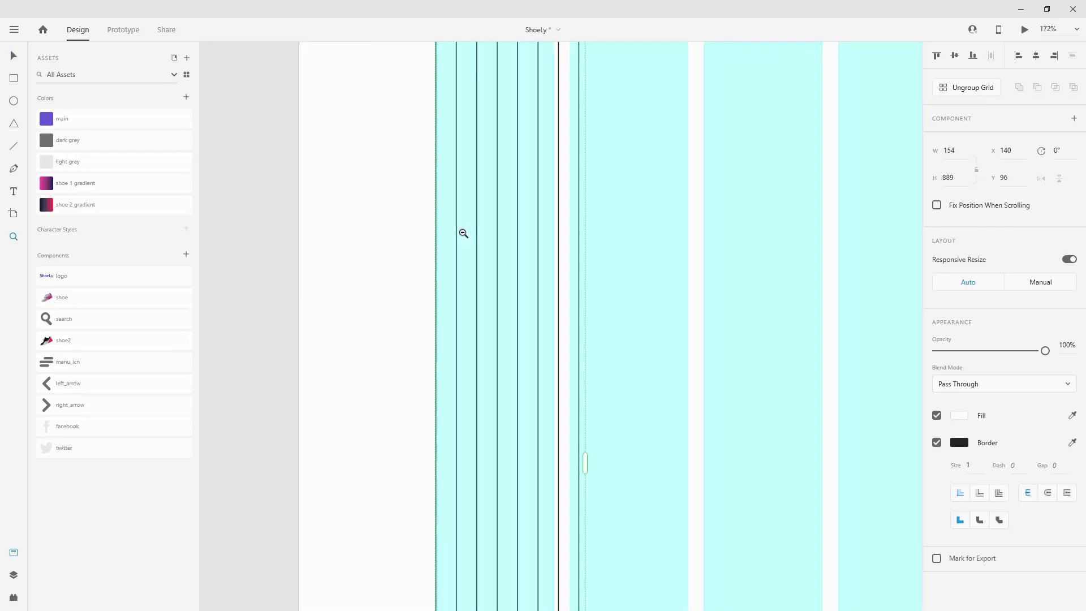
left_click(13, 54)
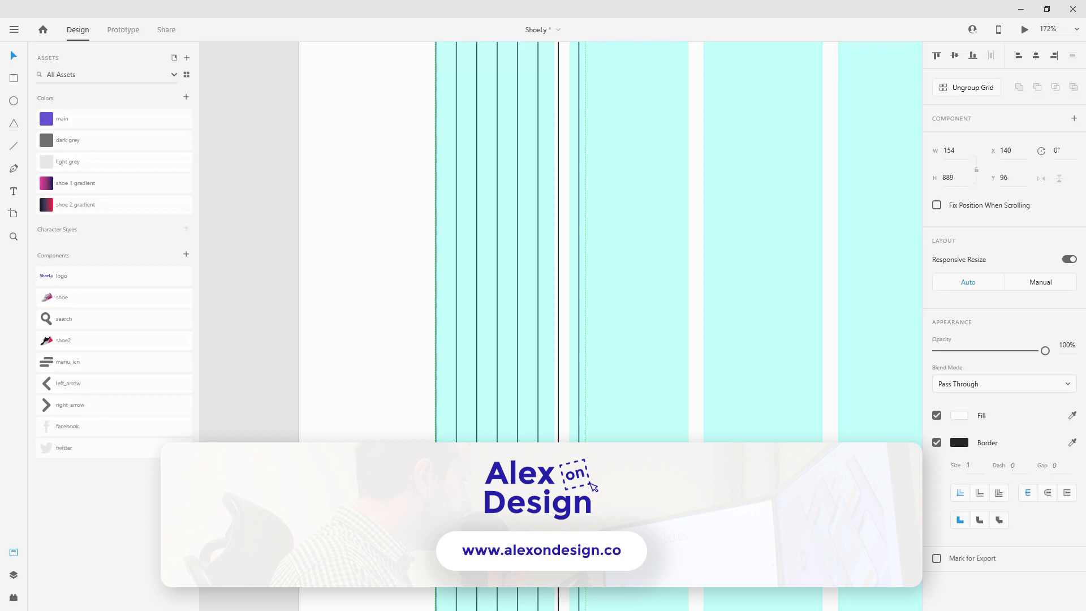
left_click_drag(586, 463, 660, 463)
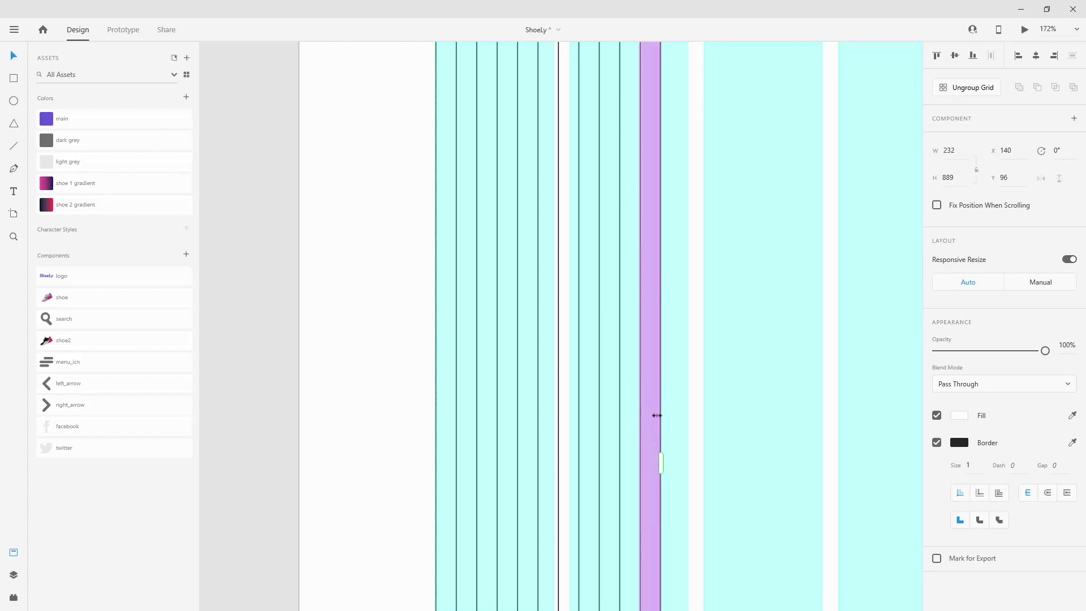
Step: Widen the spacing of the Repeat Grid until each line sits on a layout column's left edge, making it 1519 px wide
scroll(531, 316, "down", 5)
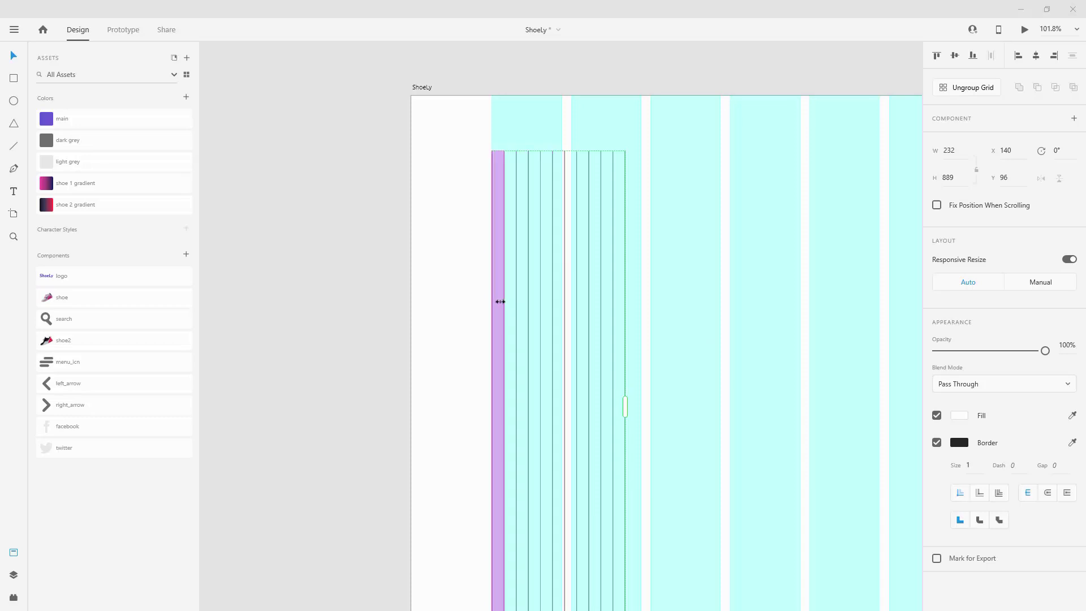
left_click_drag(499, 302, 567, 298)
scroll(563, 130, "up", 3)
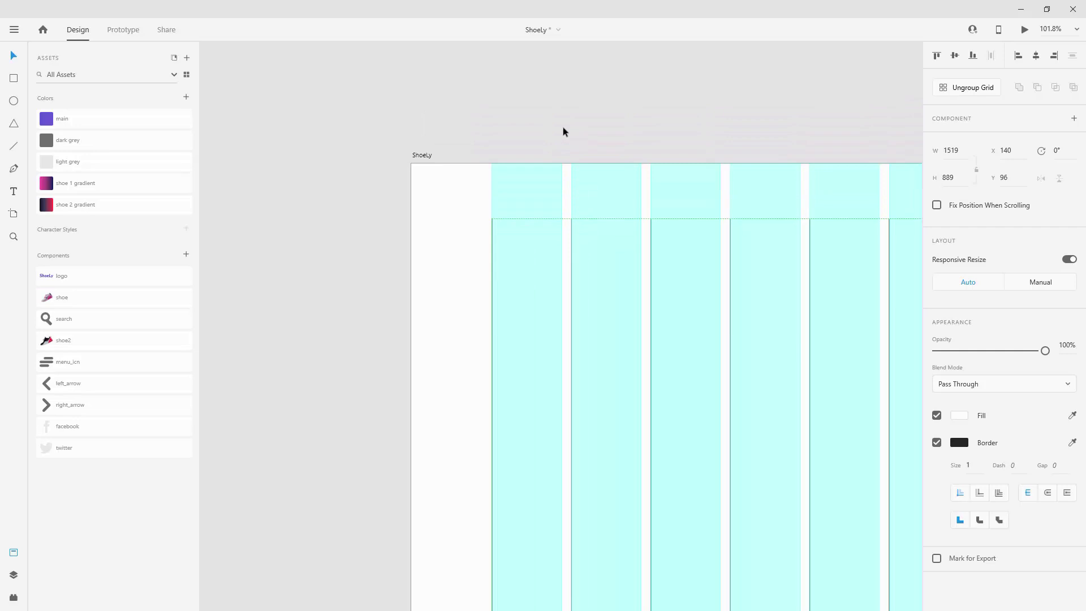
scroll(581, 262, "up", 15)
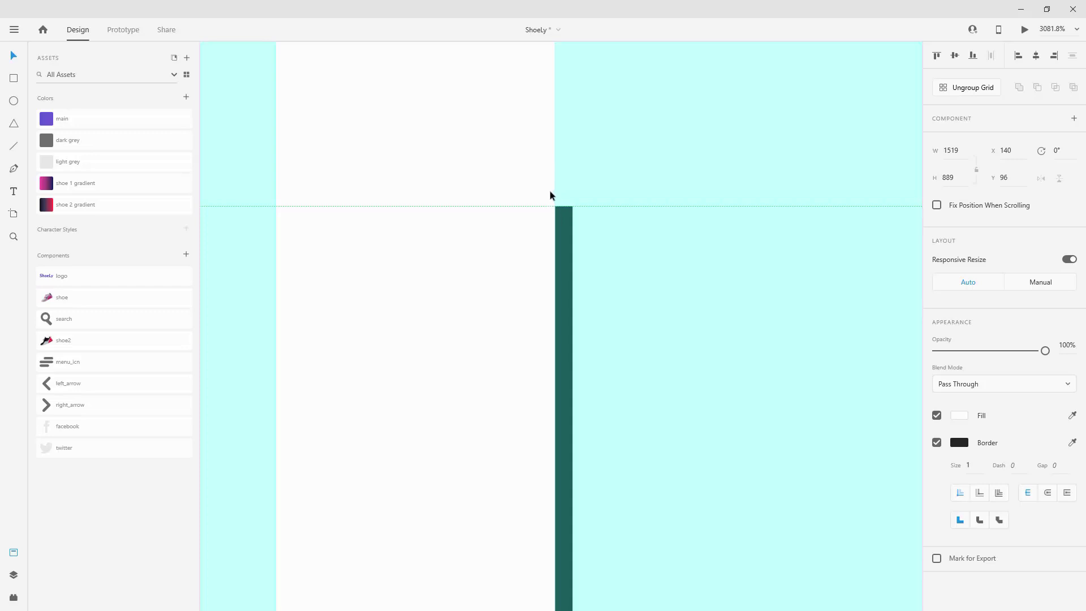
scroll(512, 199, "down", 10)
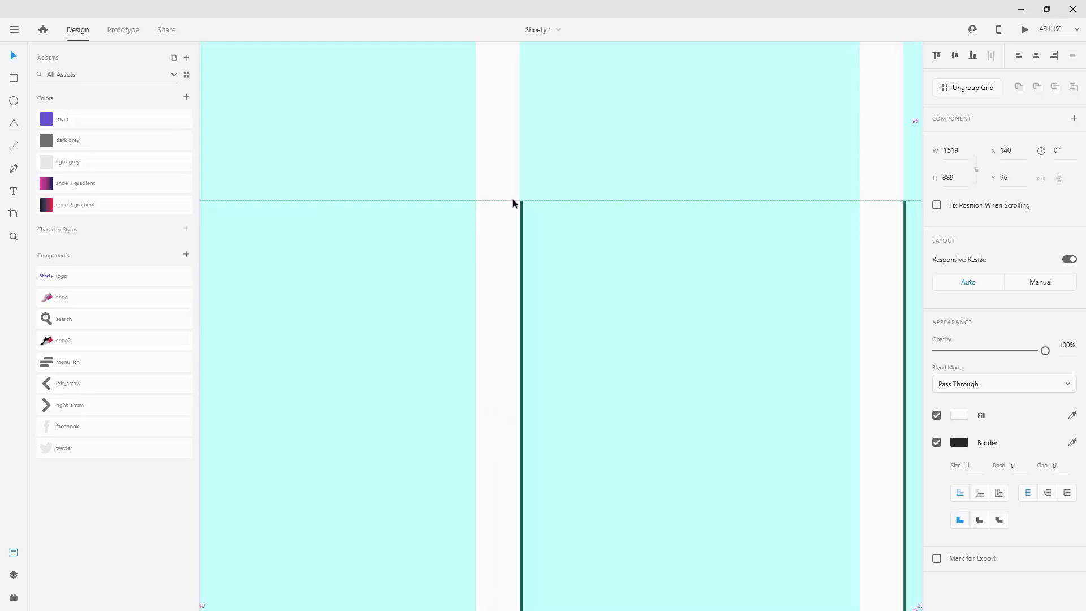
scroll(514, 203, "down", 2)
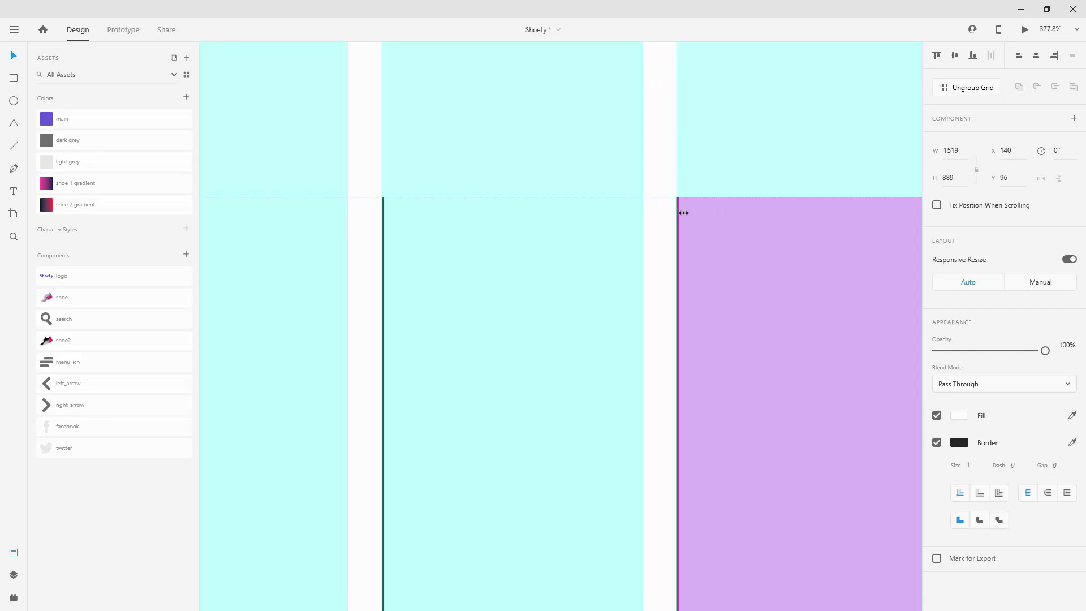
Step: Examine along the artboard whether each repeated line sits on the left edge of its layout column
left_click_drag(758, 218, 367, 228)
left_click_drag(807, 245, 324, 242)
left_click_drag(748, 255, 256, 247)
left_click_drag(756, 256, 504, 260)
left_click_drag(687, 260, 326, 255)
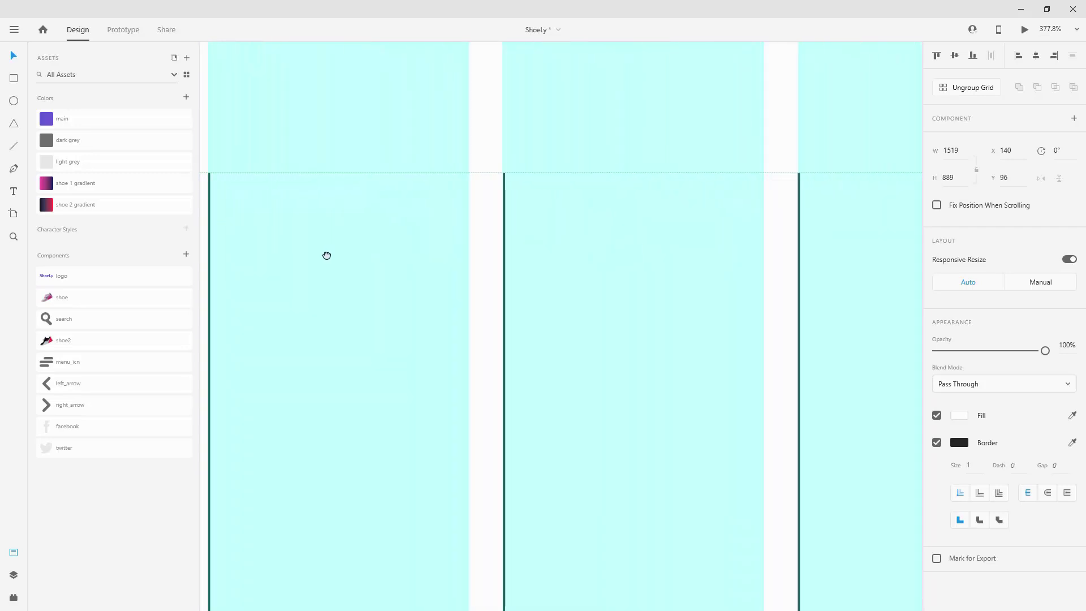
left_click_drag(741, 247, 288, 245)
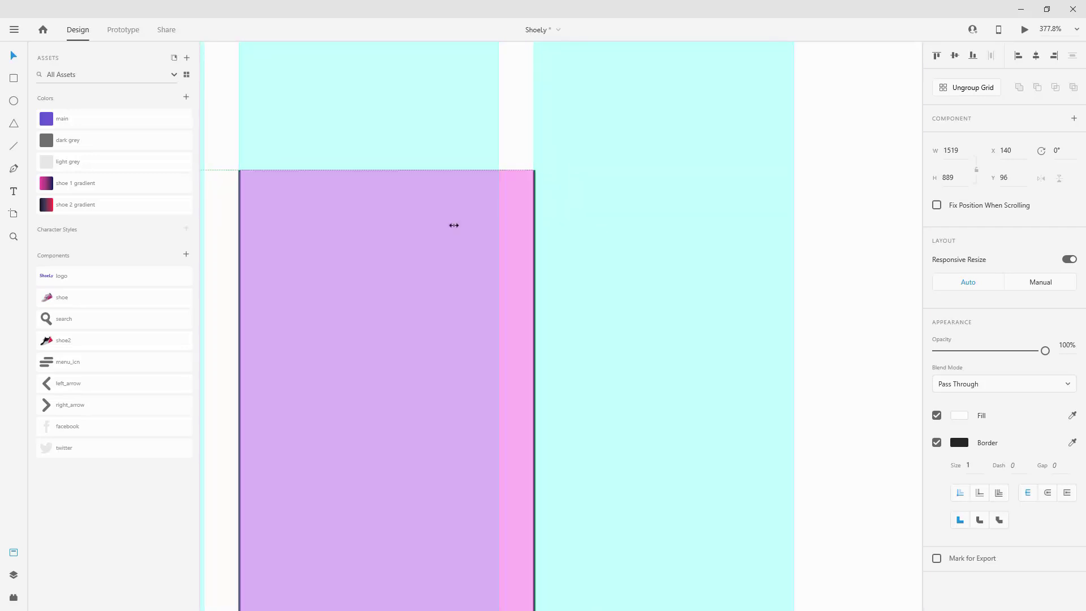
scroll(454, 225, "down", 10)
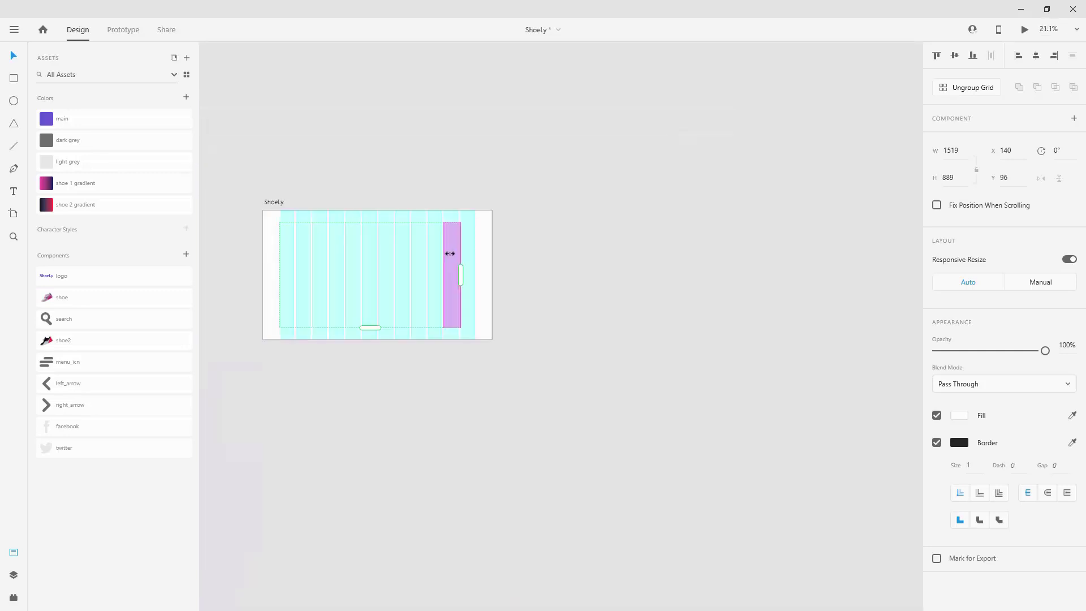
scroll(450, 253, "up", 2)
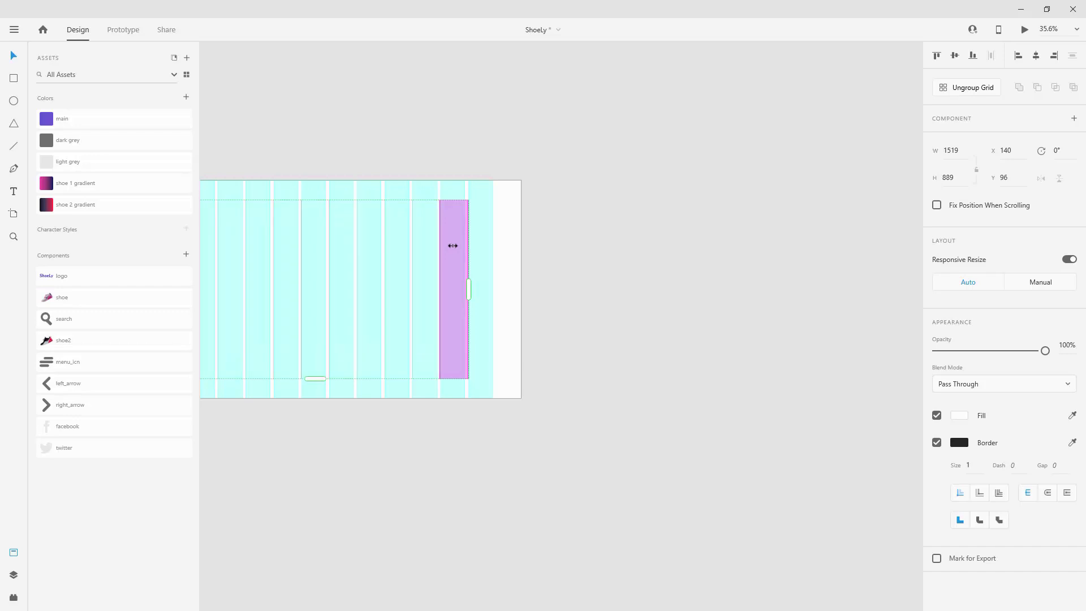
scroll(463, 214, "up", 7)
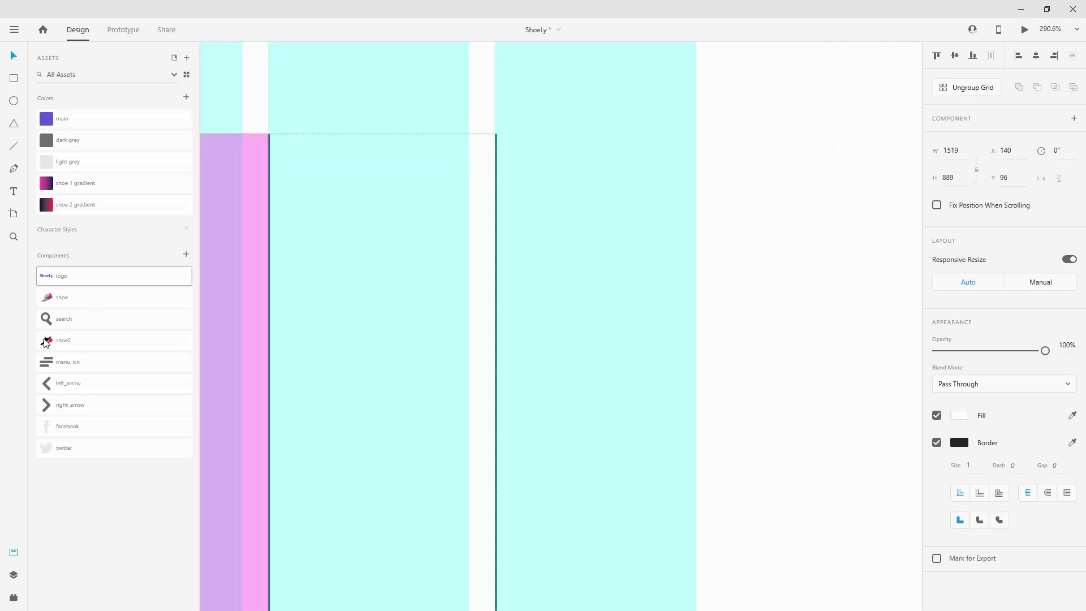
Step: Ungroup the Repeat Grid into separate lines and regroup all 12 lines under the name "grid lines"
left_click(14, 575)
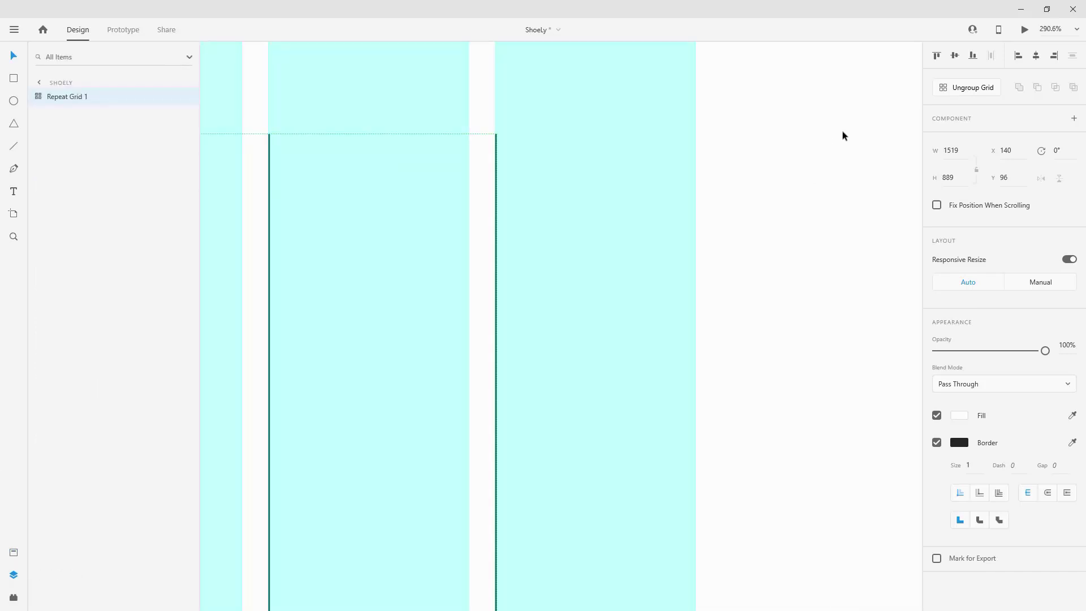
left_click(951, 90)
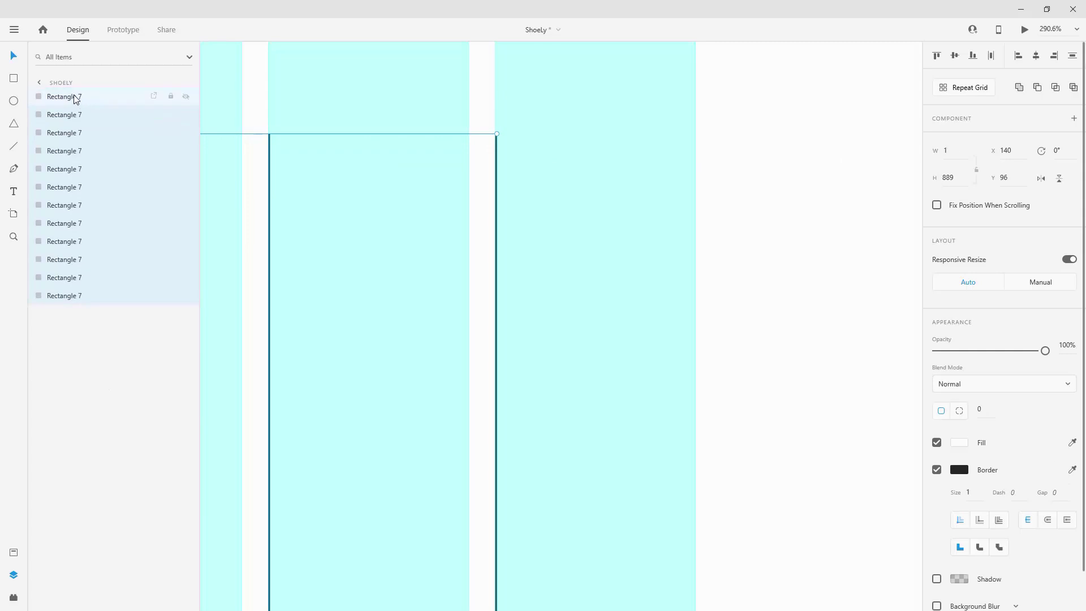
key("ctrl+g")
double_click(56, 97)
type("grid lines")
key("Return")
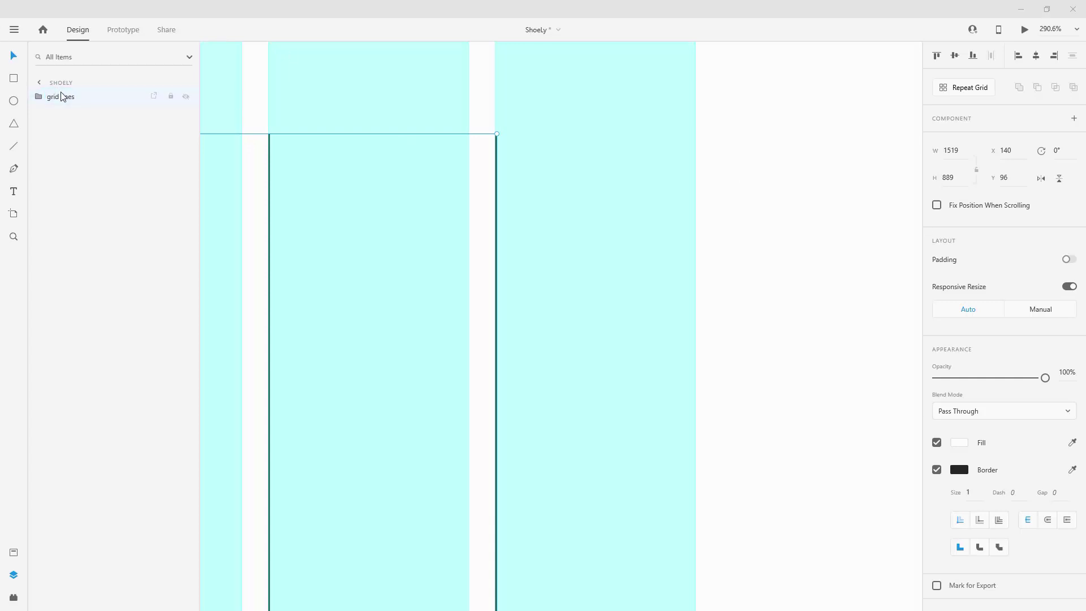
Step: Set the opacity of the "grid lines" group to 10% and deselect it
key("1")
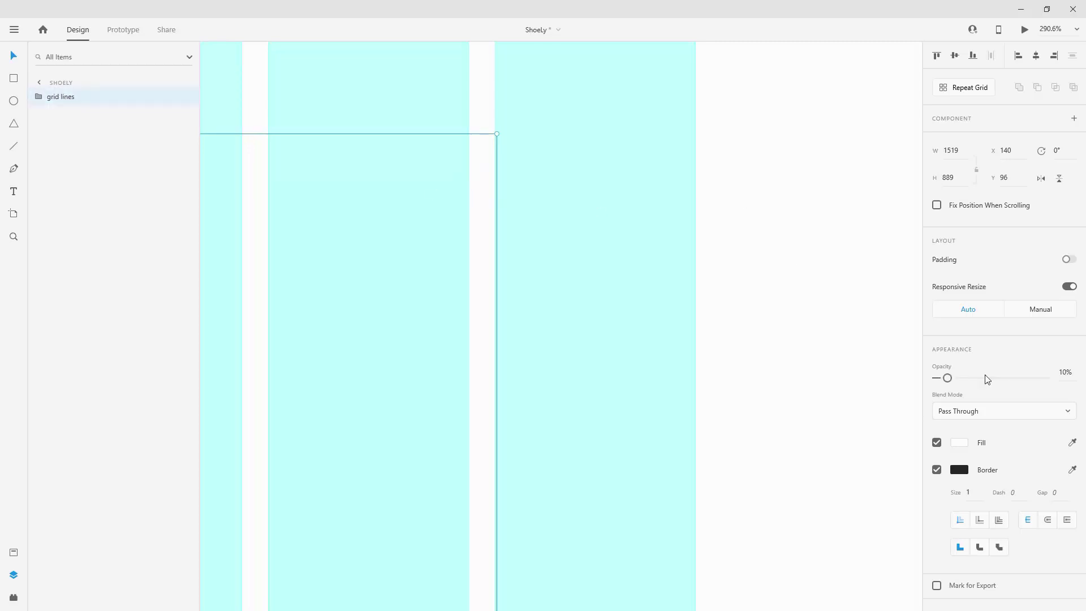
left_click(793, 297)
key("ctrl+0")
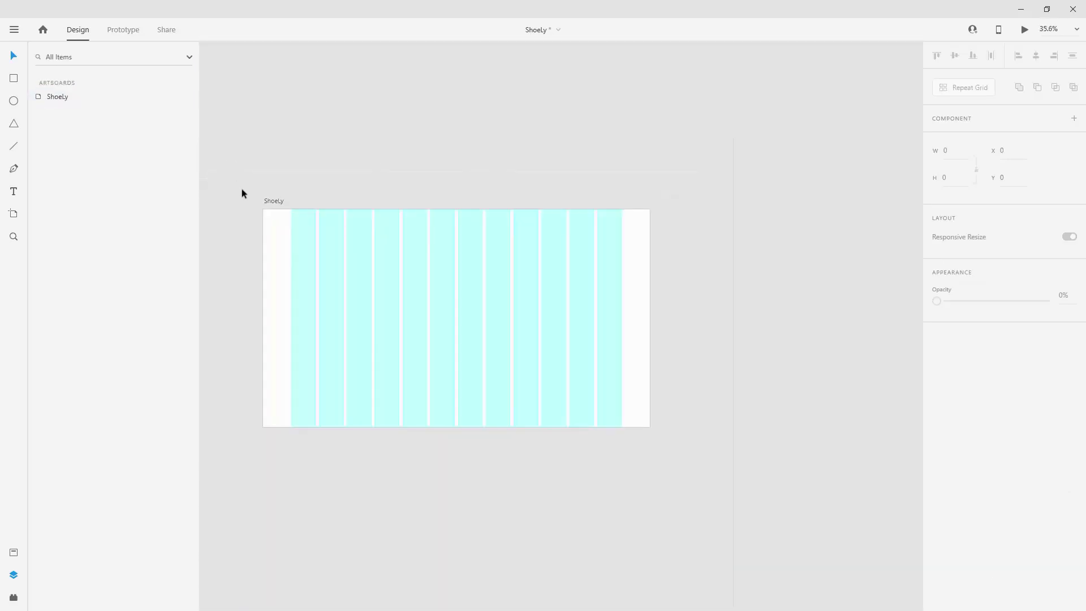
Step: Hide the artboard's layout grid to inspect the faint vertical lines, and show the grid again
left_click(333, 214)
left_click(936, 448)
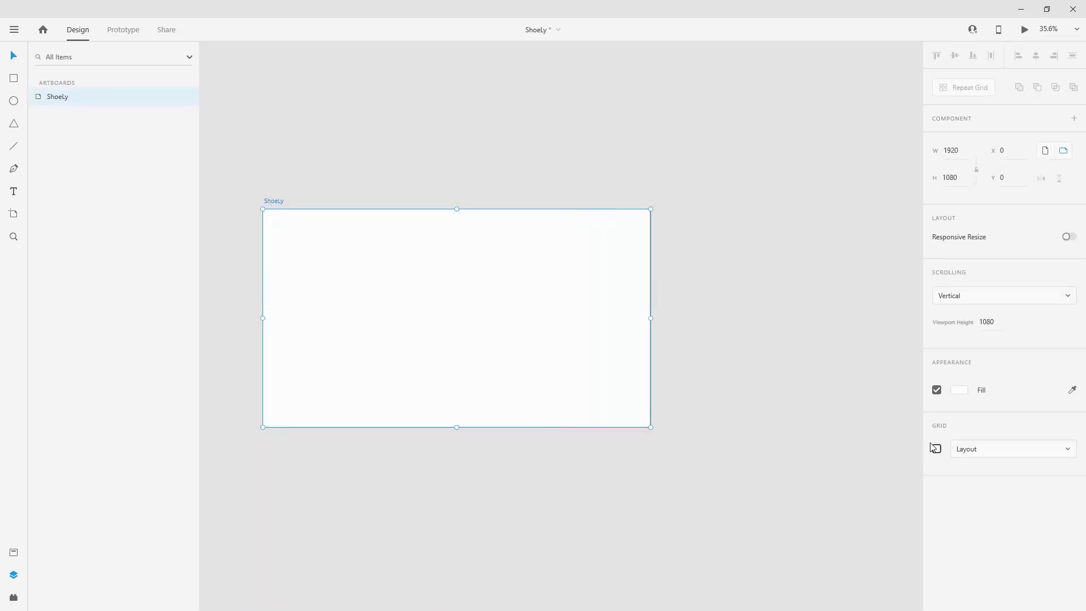
scroll(260, 329, "up", 3)
scroll(294, 308, "up", 4)
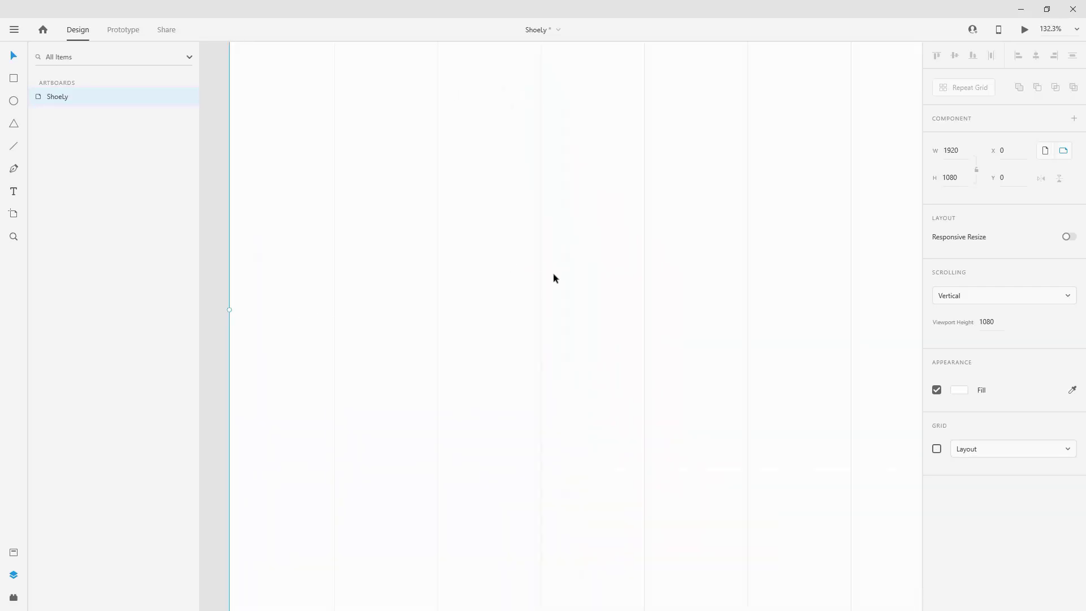
scroll(521, 274, "down", 5)
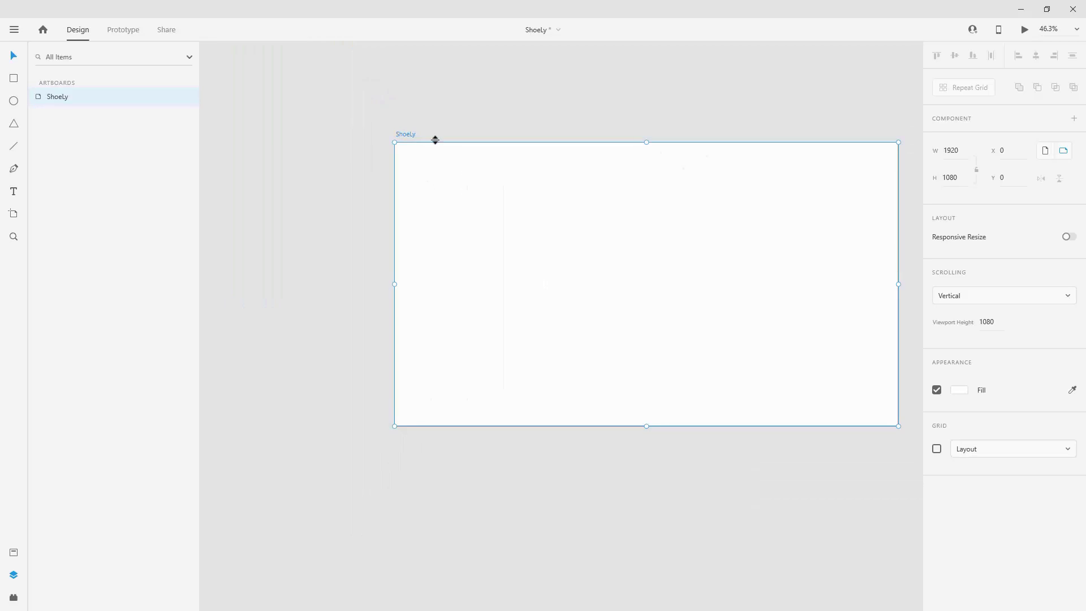
scroll(343, 155, "down", 1)
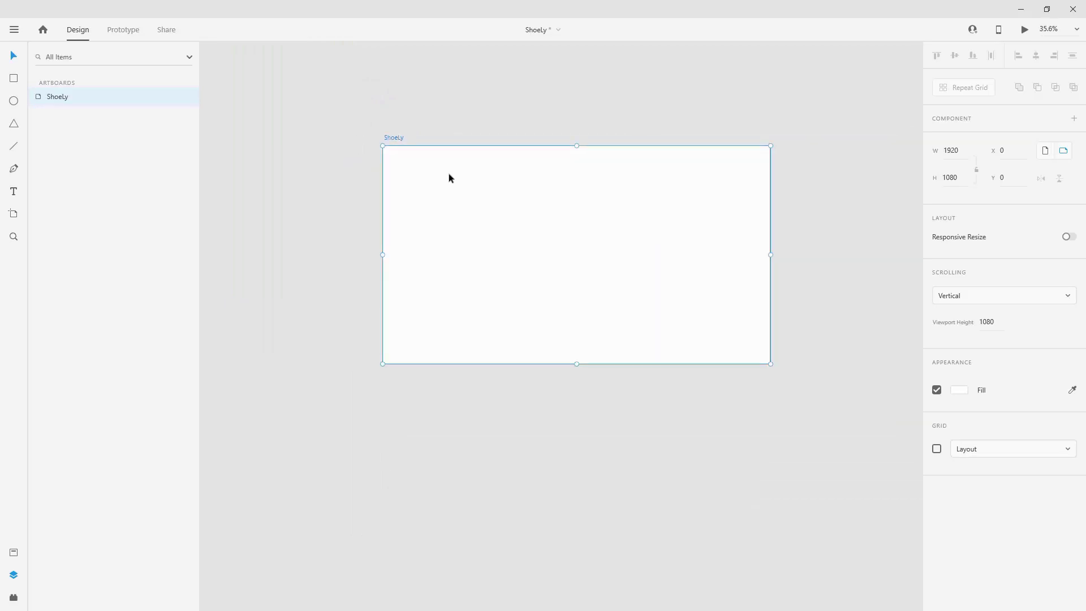
scroll(435, 203, "up", 3)
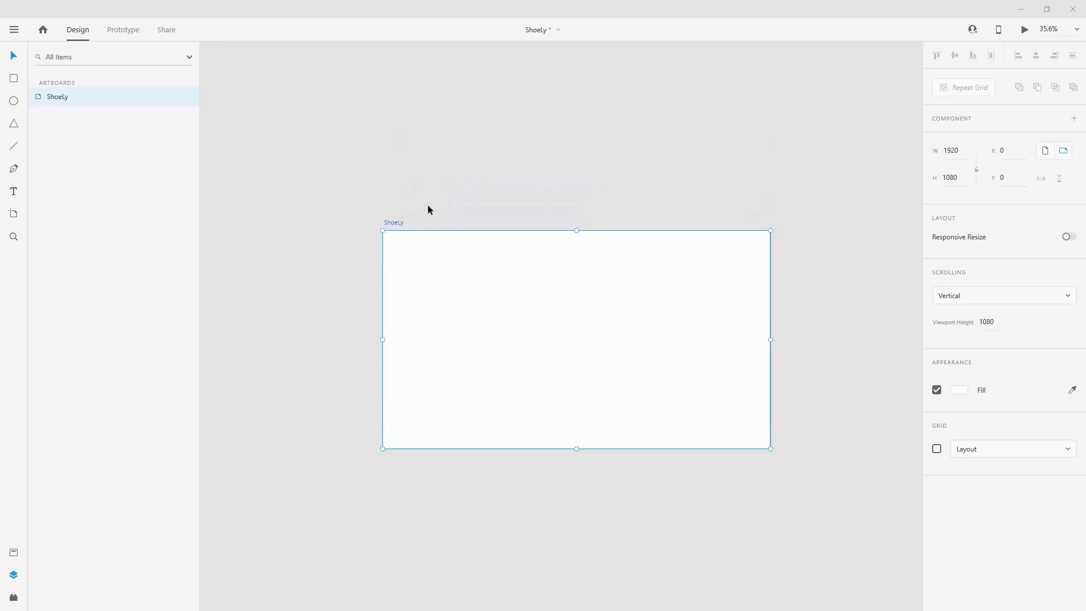
left_click(941, 449)
left_click(937, 449)
Step: Place the logo component on the first column's left edge near the artboard's top, at X 140 and Y 51
left_click(14, 552)
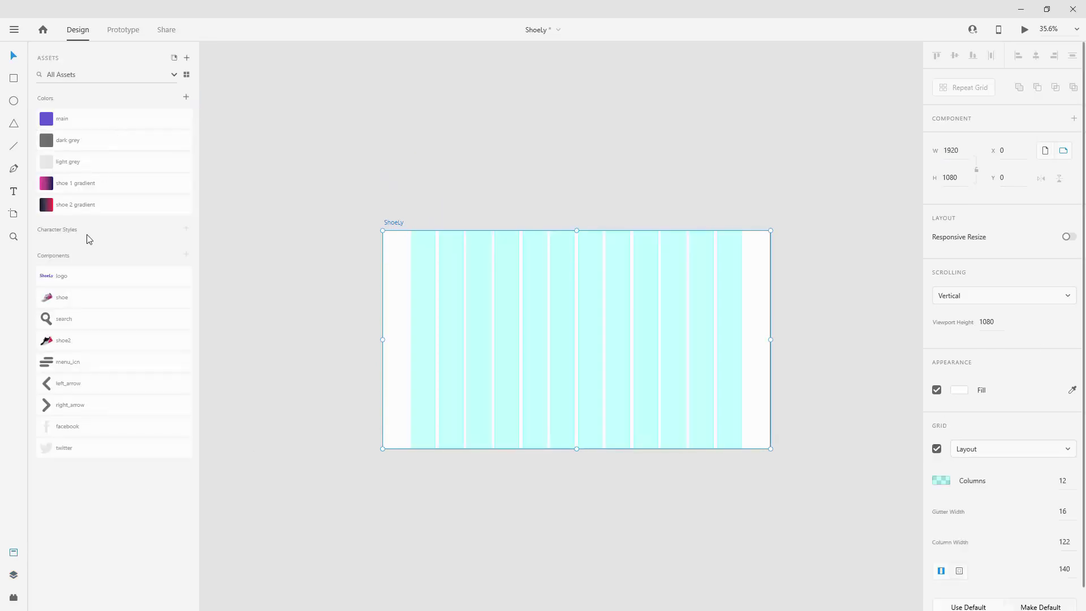
left_click_drag(58, 277, 388, 238)
scroll(433, 244, "up", 5)
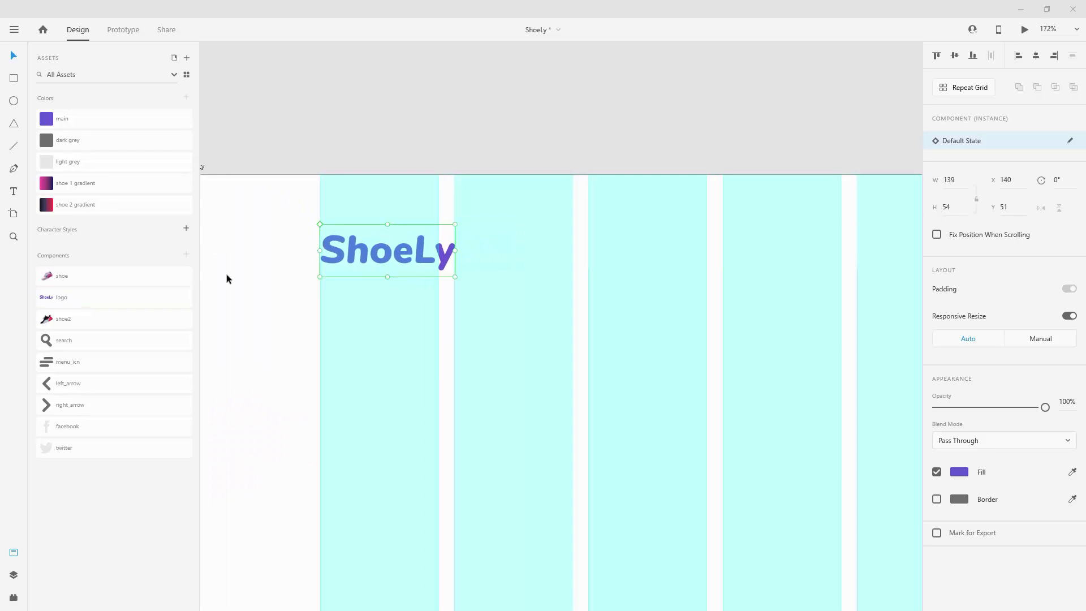
key("alt")
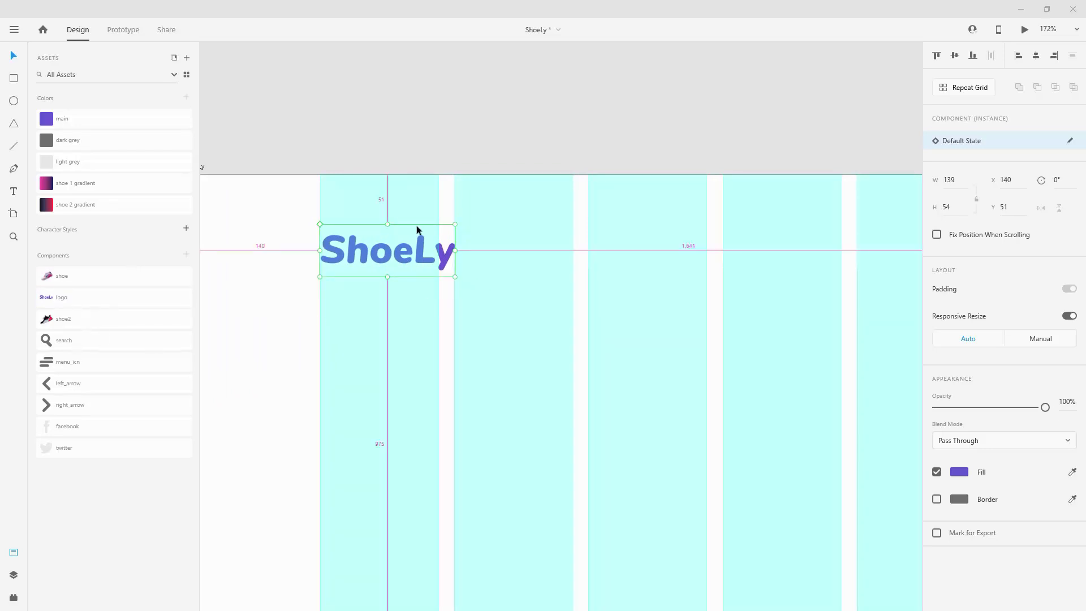
scroll(396, 223, "down", 5)
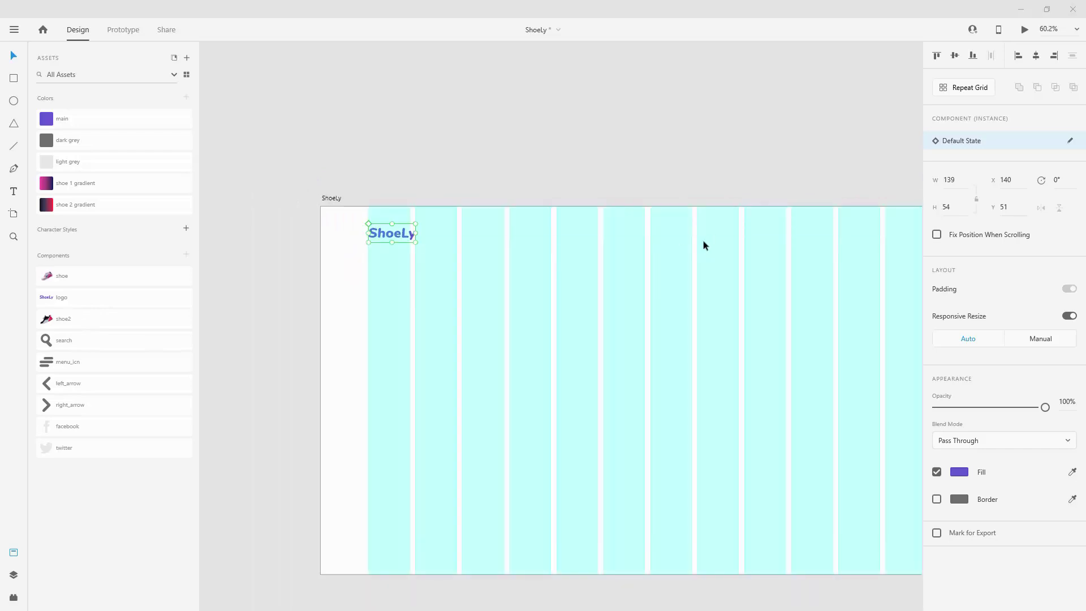
left_click(703, 246)
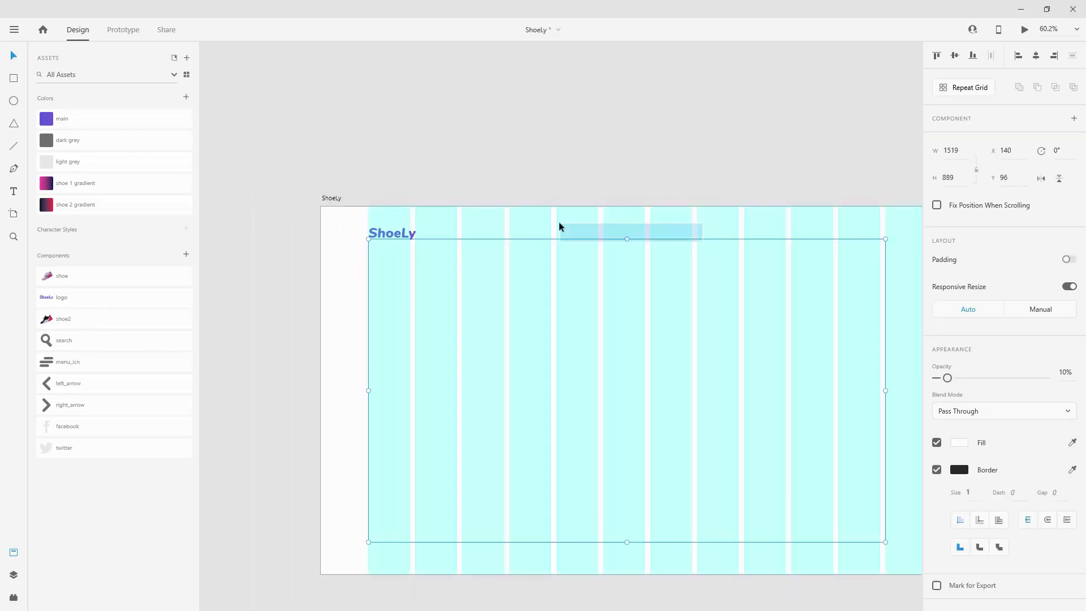
left_click(610, 181)
Step: Place the menu_icn component near the artboard's top, flush with the last column's right edge at X 1747 and Y 54
scroll(759, 232, "right", 3)
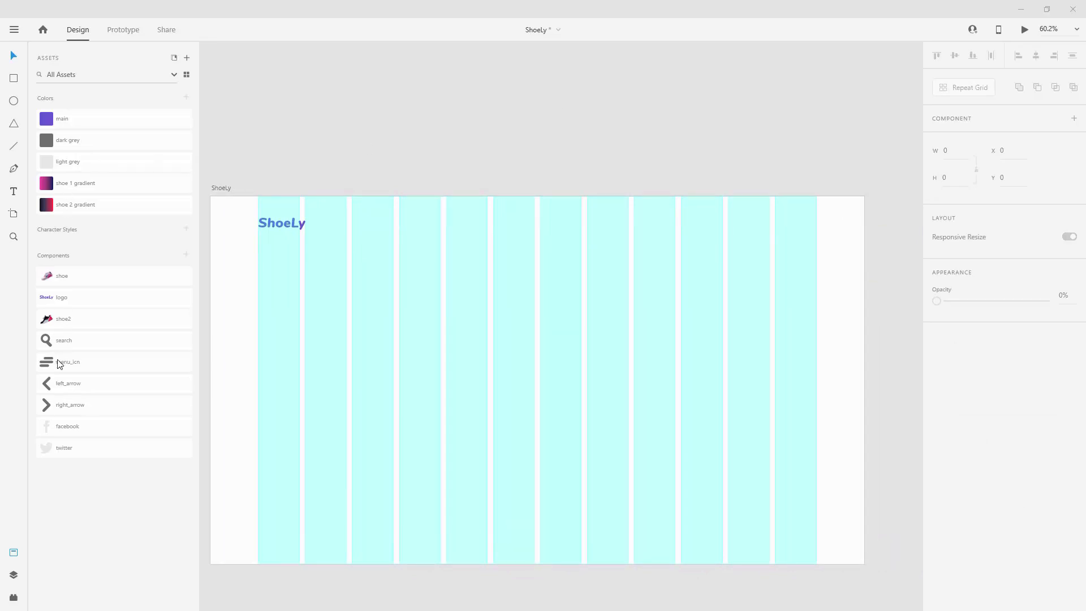
left_click_drag(48, 367, 806, 252)
left_click(808, 224)
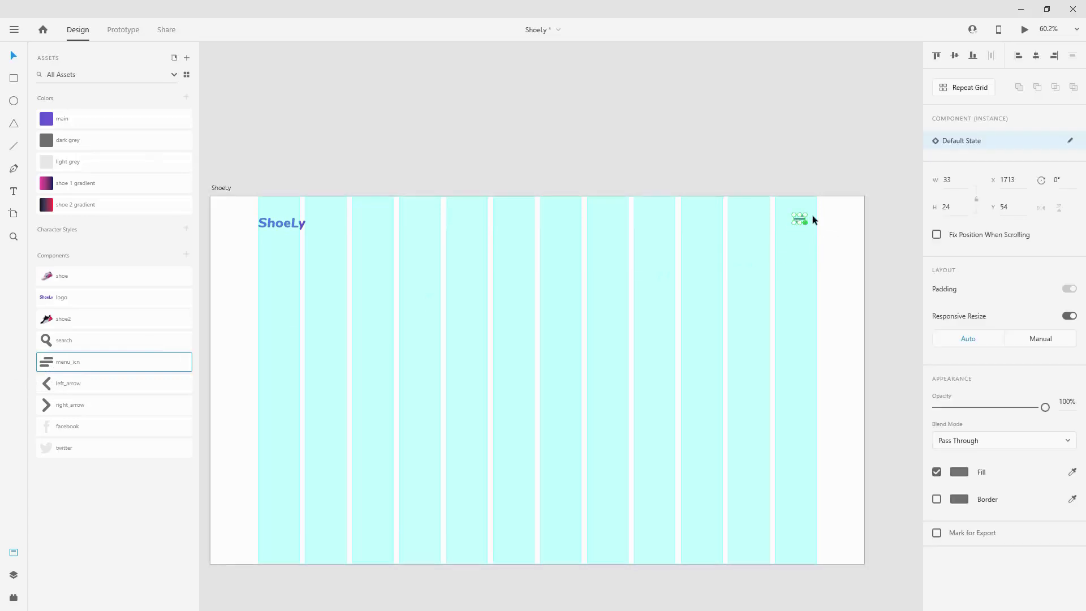
key("ctrl+3")
left_click_drag(587, 401, 706, 392)
scroll(671, 358, "down", 2)
scroll(673, 358, "down", 3)
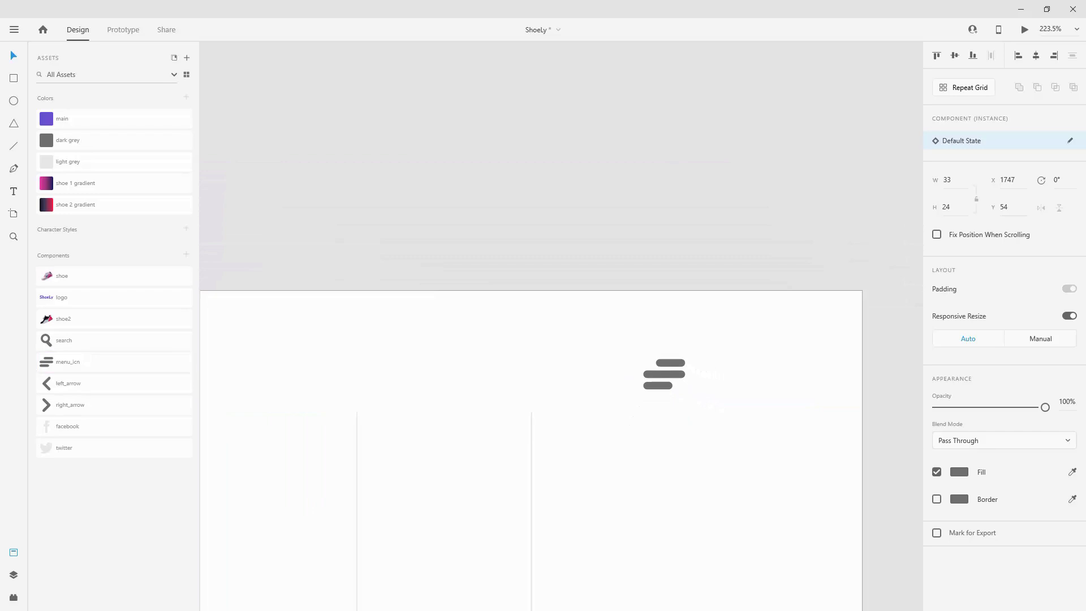
key("ctrl+shift+'")
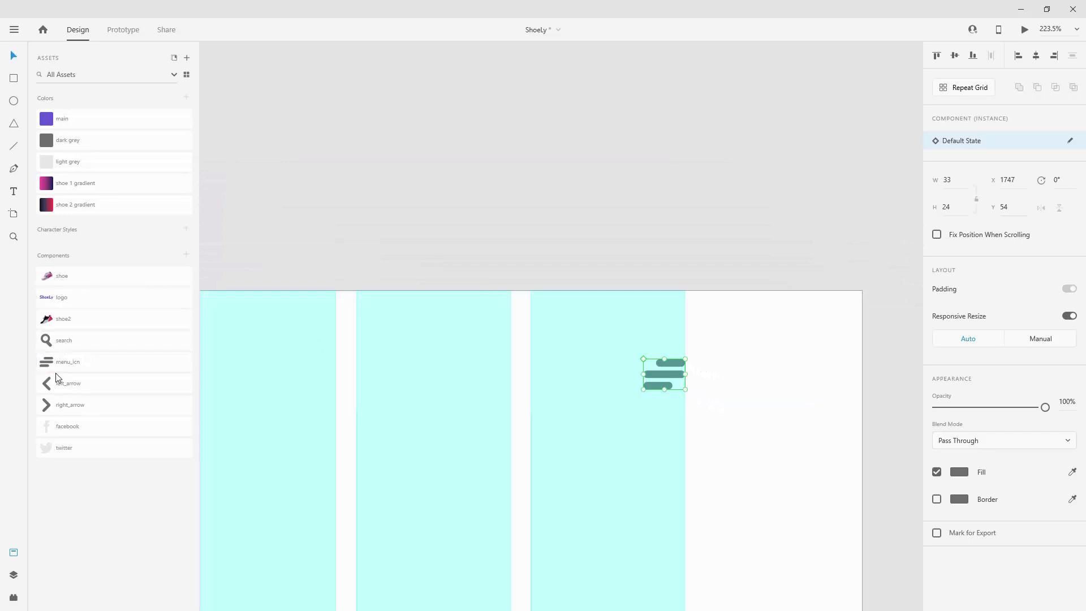
Step: Place the search component beside the menu icon and shift it left to X 1664, Y 53
left_click_drag(52, 346, 631, 372)
key("shift+Left")
key("shift+Left")
key("shift+Left")
key("shift+Left")
key("shift+Left")
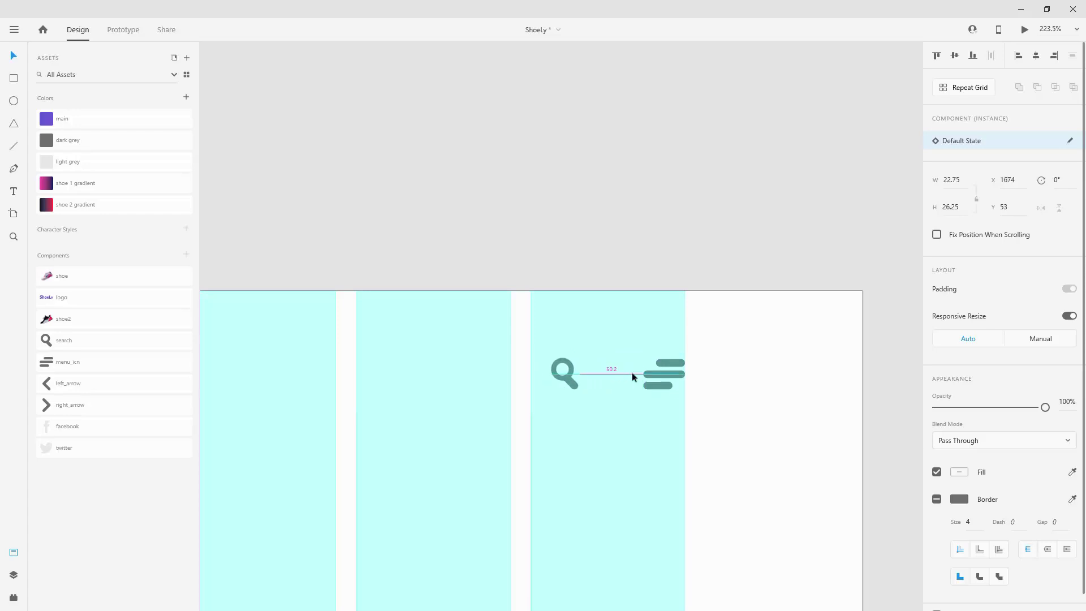
key("shift+Left")
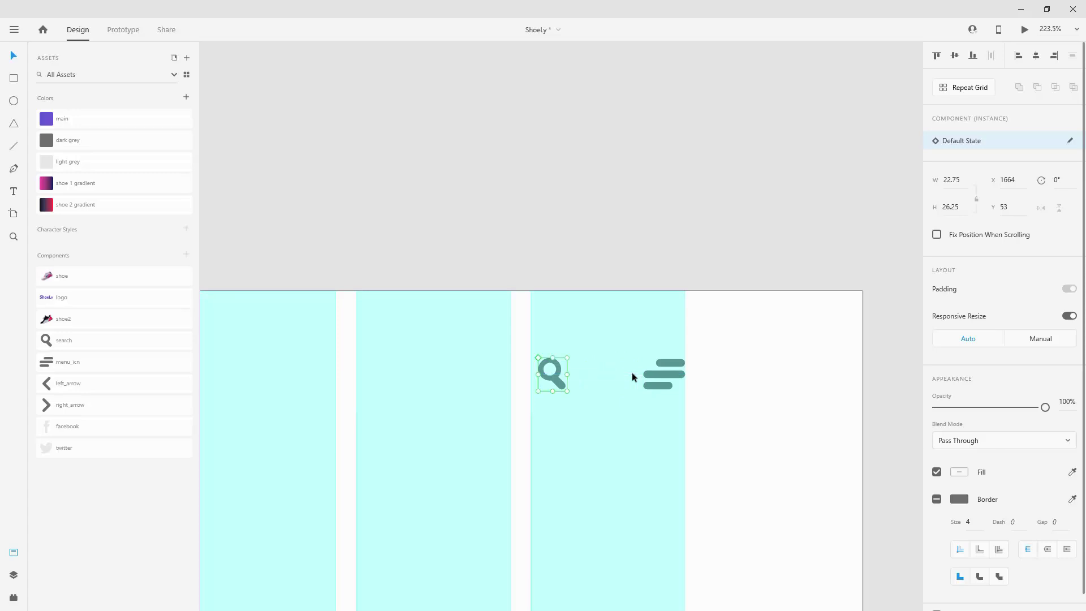
Step: Align the logo, search icon and menu icon by their vertical middles and group them under the name "nav"
scroll(602, 376, "down", 5)
scroll(602, 375, "down", 3)
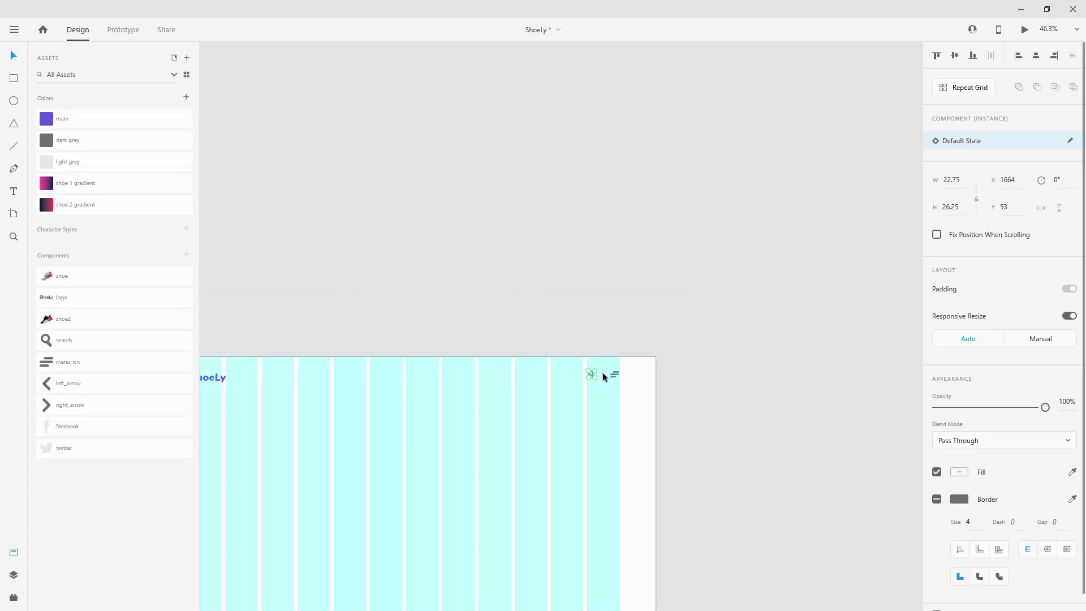
scroll(400, 381, "left", 5)
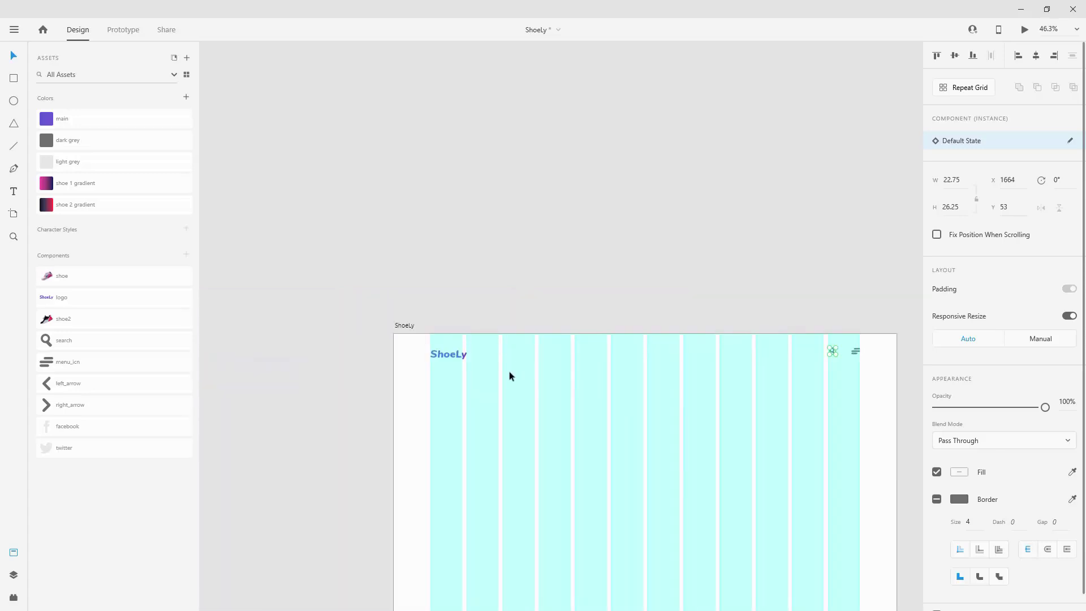
left_click_drag(420, 337, 863, 358)
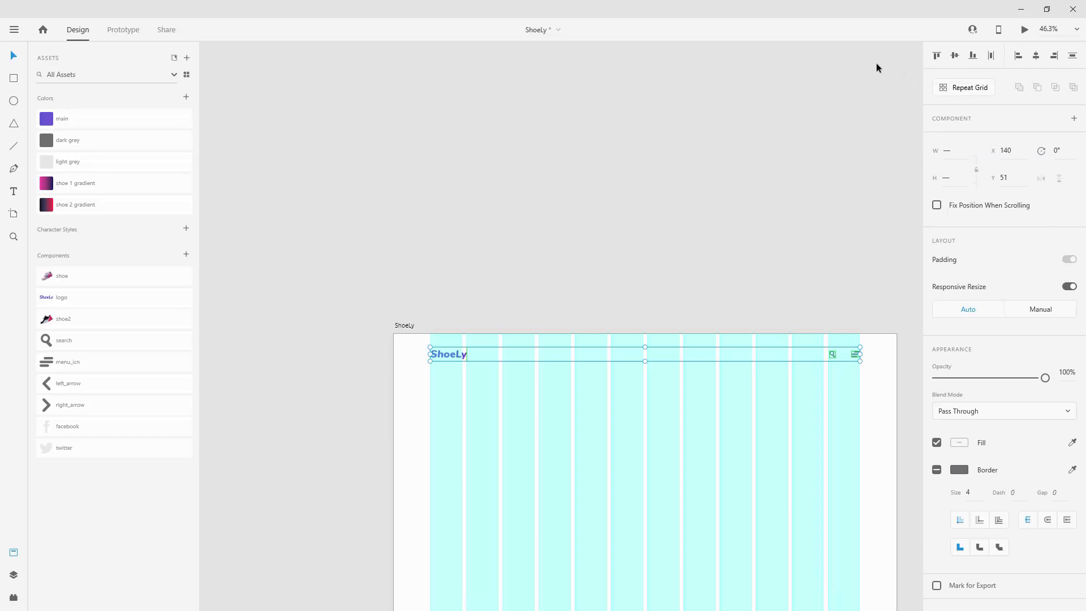
key("ctrl+g")
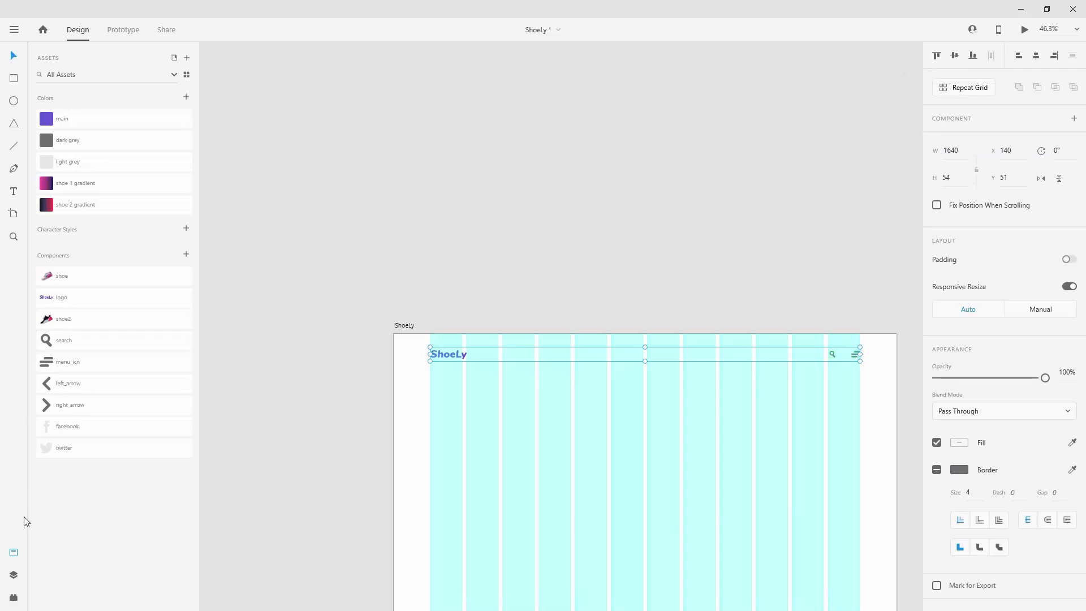
left_click(14, 575)
double_click(61, 98)
type("nav")
key("Return")
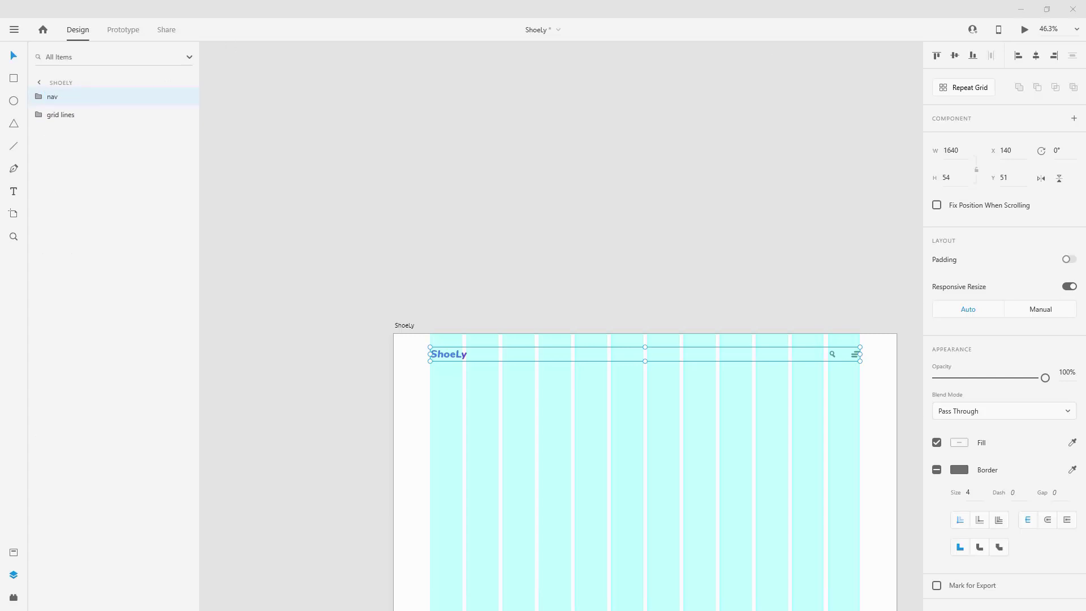
Step: Align the "nav" group to the artboard's top edge and move it down 40 px
left_click(936, 56)
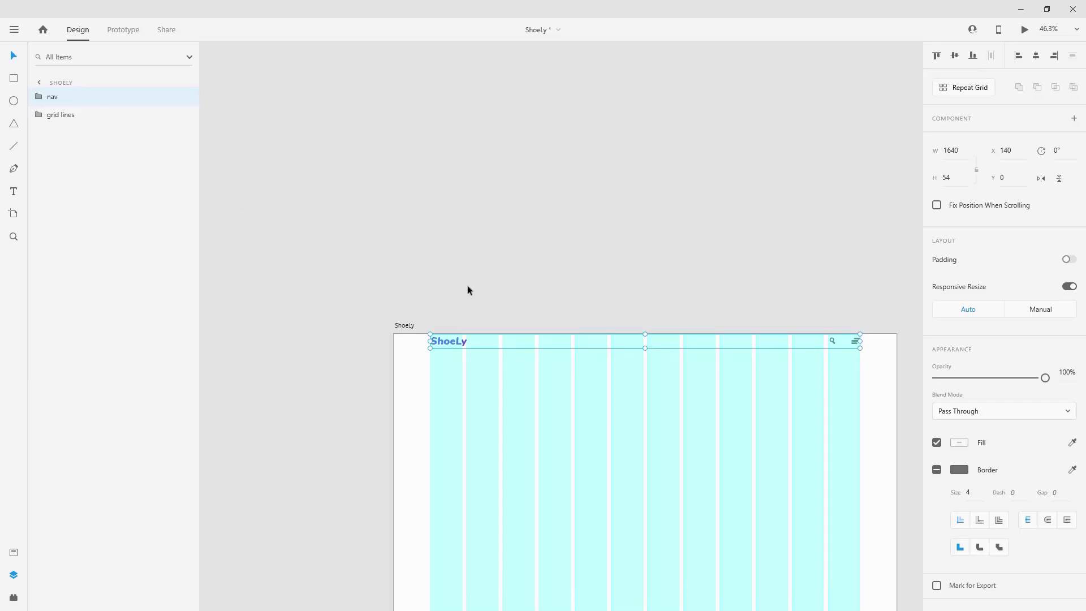
key("shift+Down")
key("shift+Down")
key("shift+Down")
key("shift+Down")
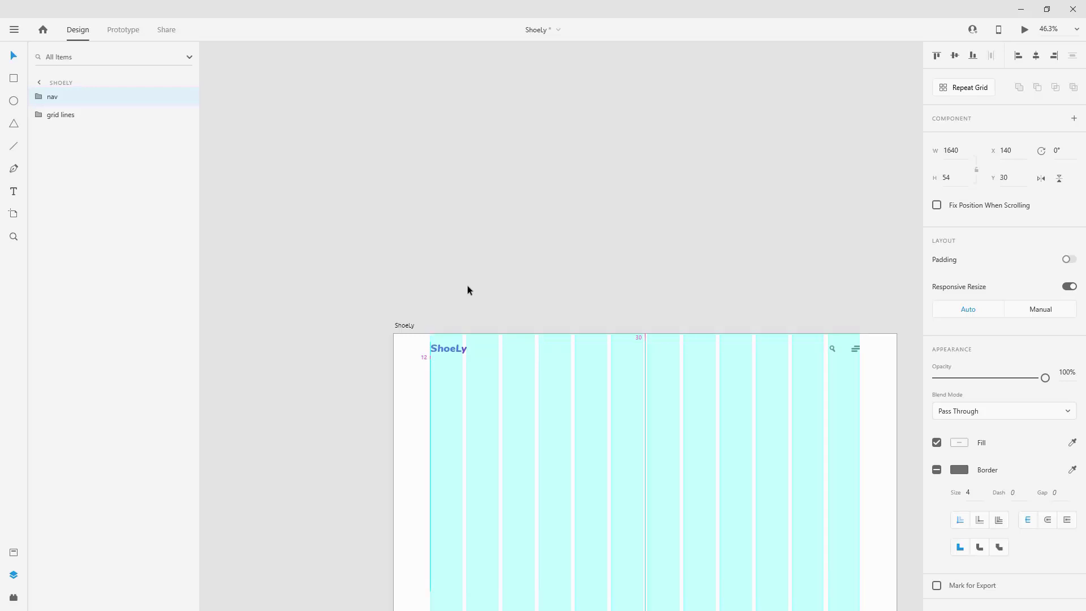
scroll(434, 345, "up", 4)
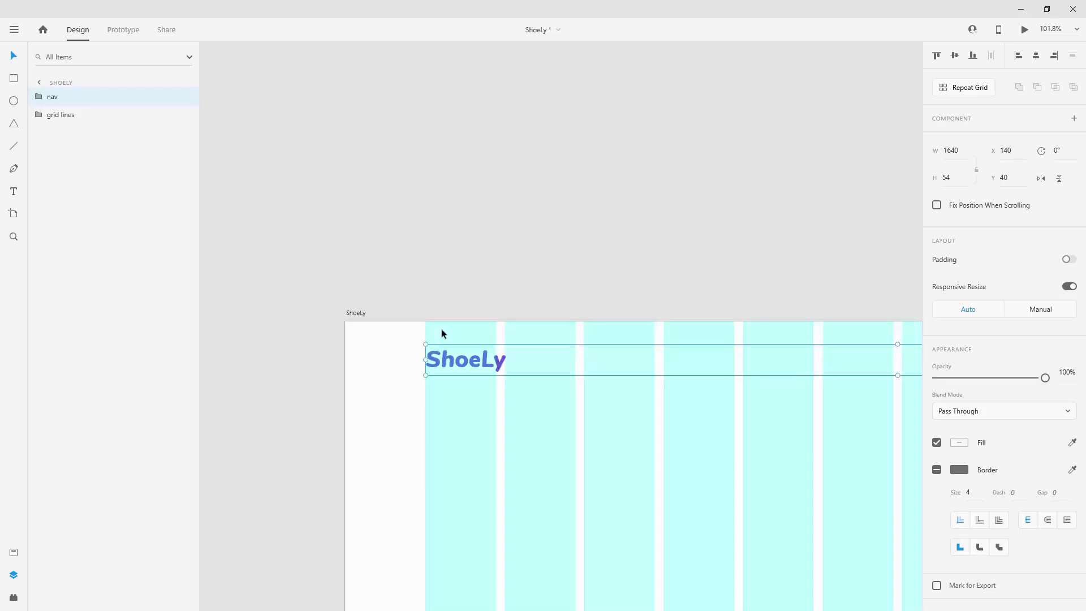
scroll(423, 262, "down", 4)
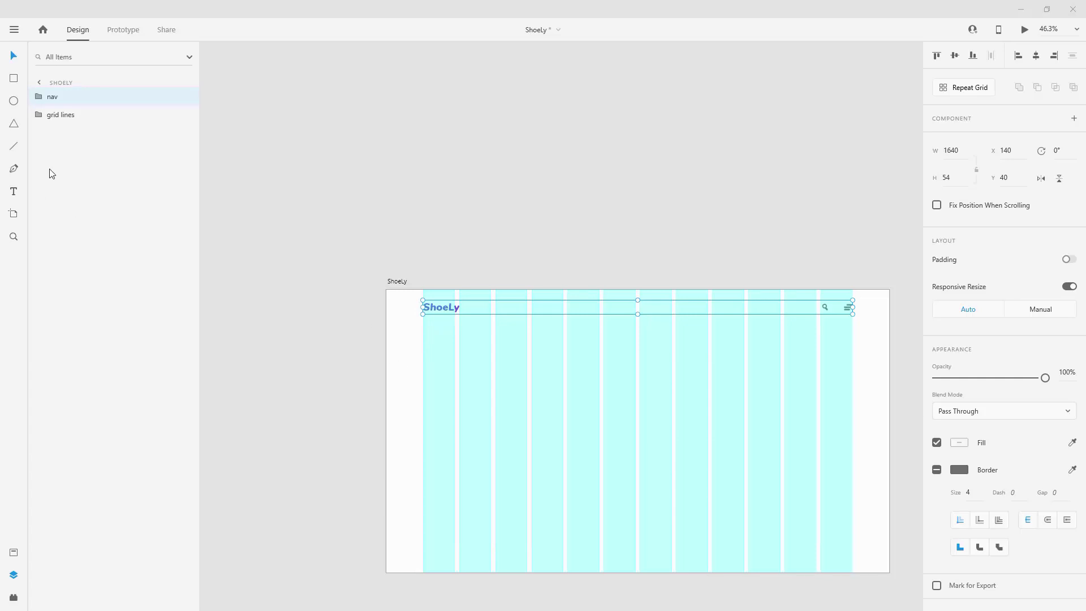
Step: Add the text "Nike Air Max" at the first grid column's left edge, below the logo
left_click(14, 191)
scroll(431, 363, "down", 3)
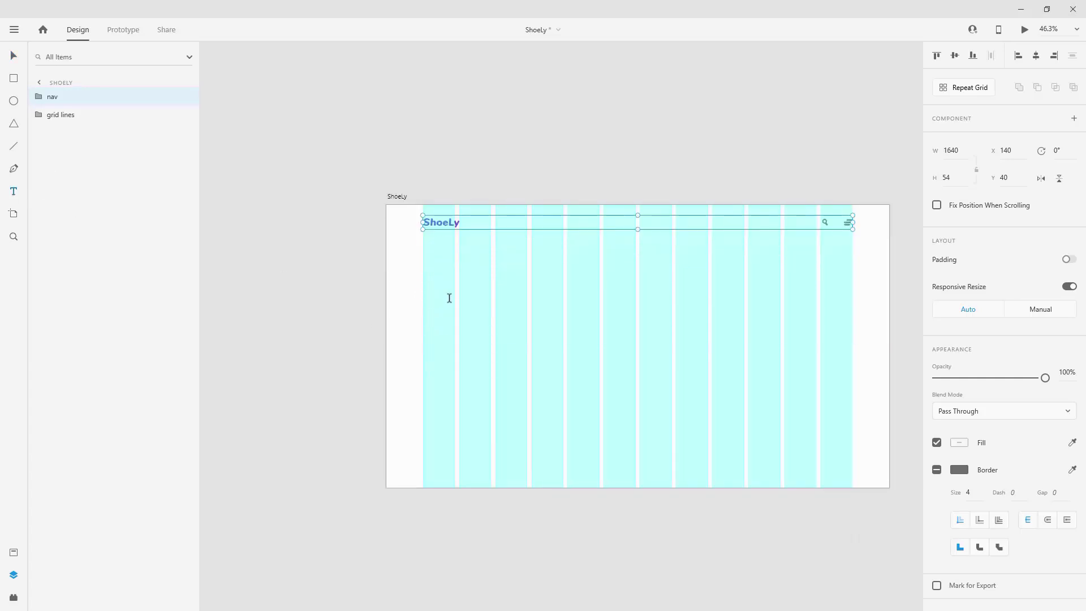
scroll(417, 263, "up", 3)
left_click(424, 286)
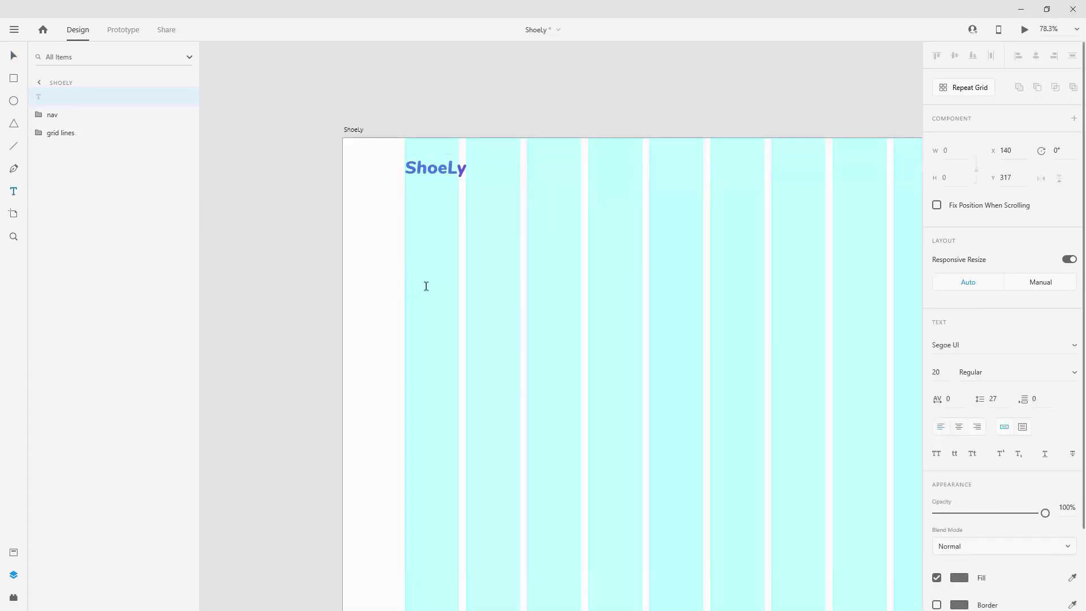
type("Nike")
key("Return")
type("Air Max")
Step: Set the "Nike Air Max" text to the Open Sans font at size 40
key("ctrl+a")
left_click(993, 347)
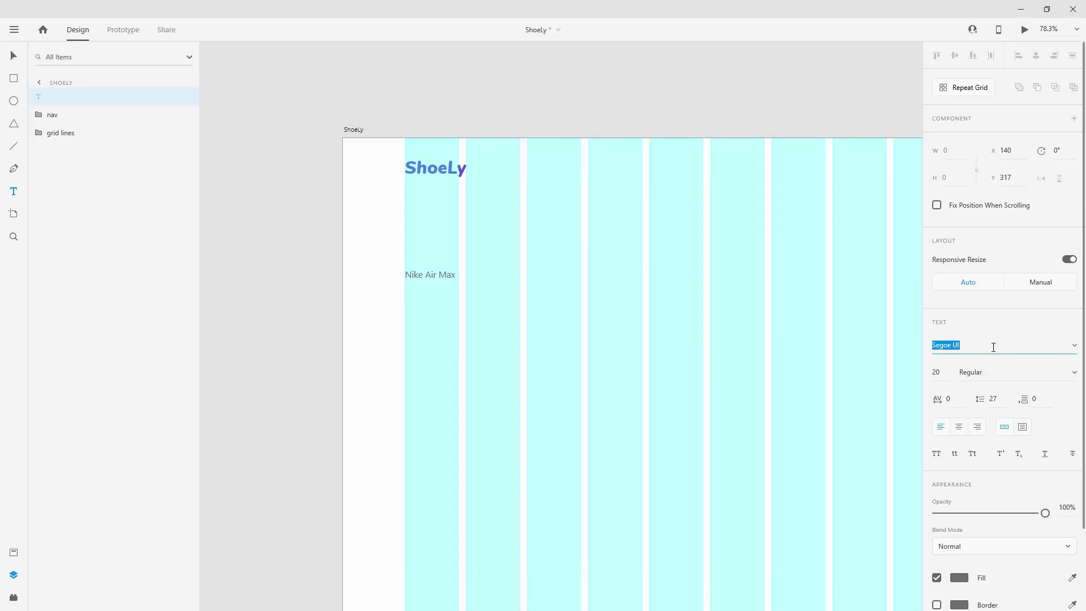
type("Open Sans")
key("Return")
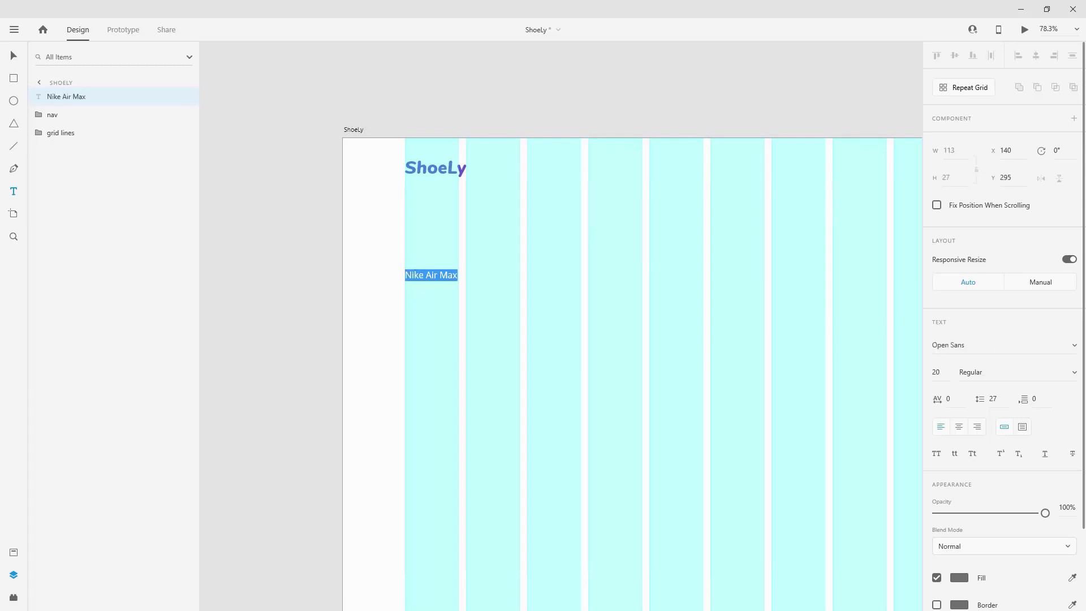
key("alt+Tab")
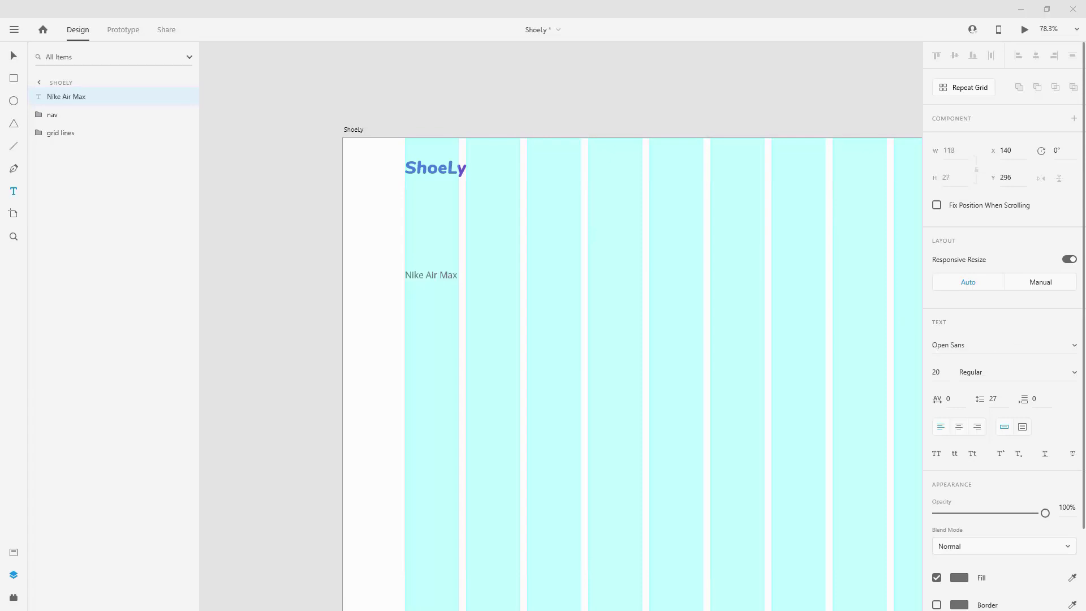
left_click(413, 274)
left_click(935, 372)
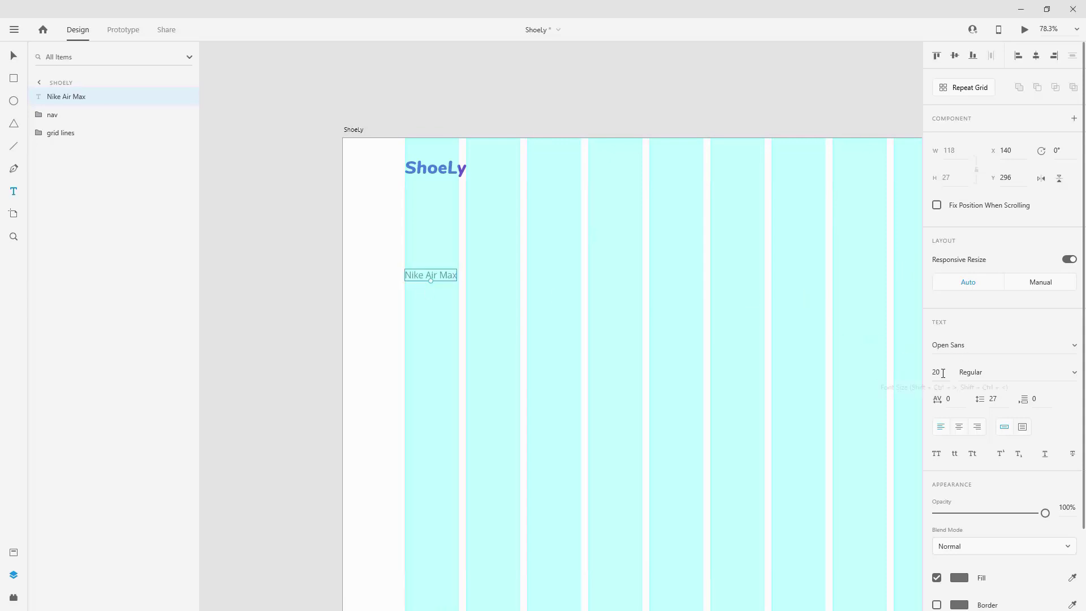
type("40")
key("Return")
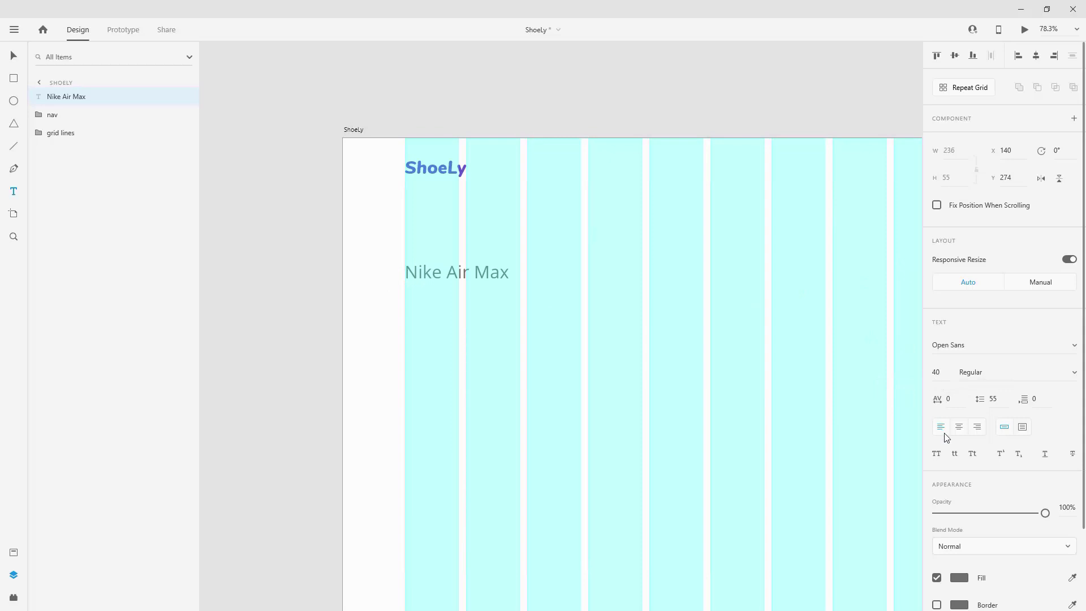
Step: Duplicate the "Nike Air Max" text directly below at Y 361 and change the copy's text to "London"
left_click(13, 55)
left_click_drag(490, 271, 494, 307)
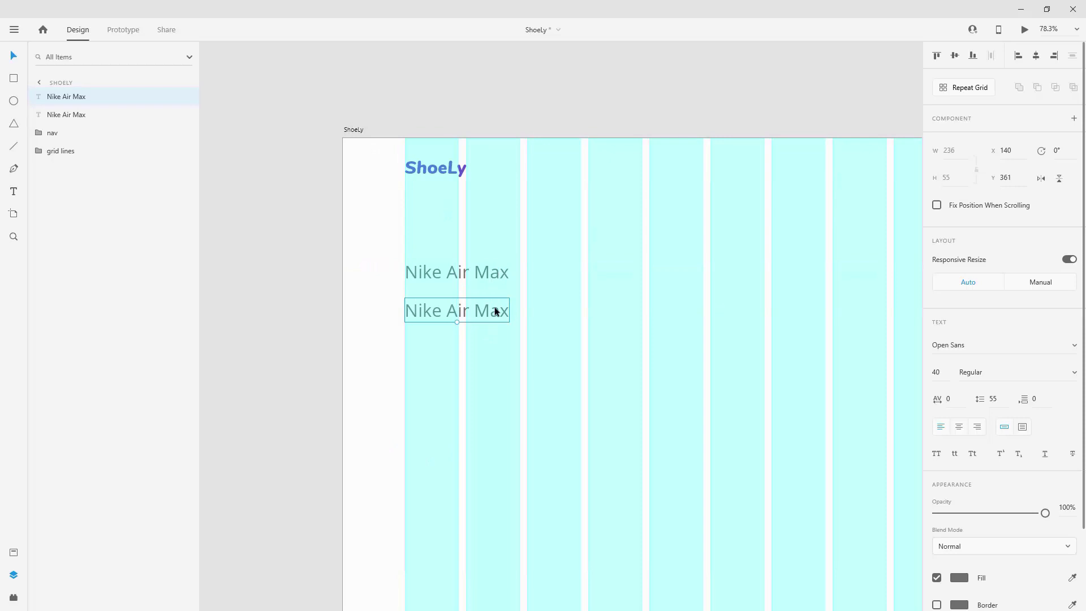
double_click(491, 315)
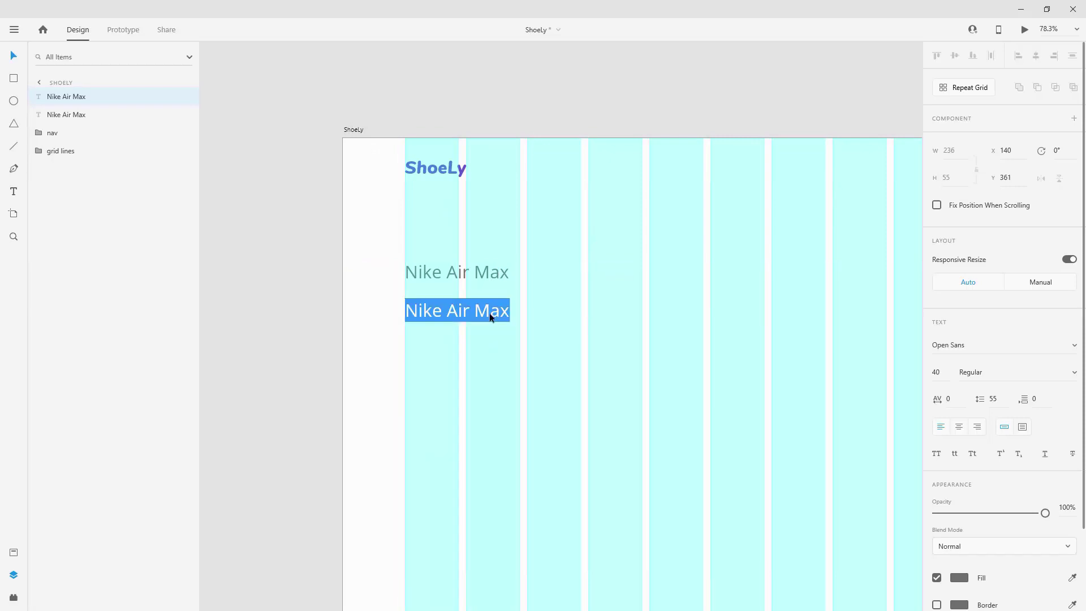
type("London")
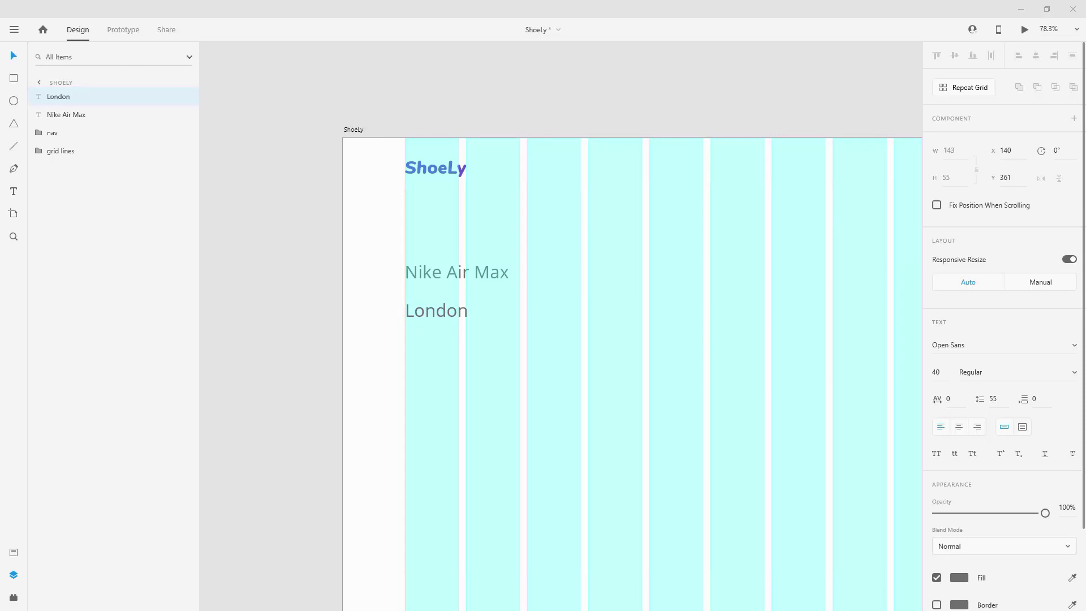
Step: Set the "London" text to size 90 and Bold weight
double_click(447, 310)
left_click(945, 372)
type("90")
key("Return")
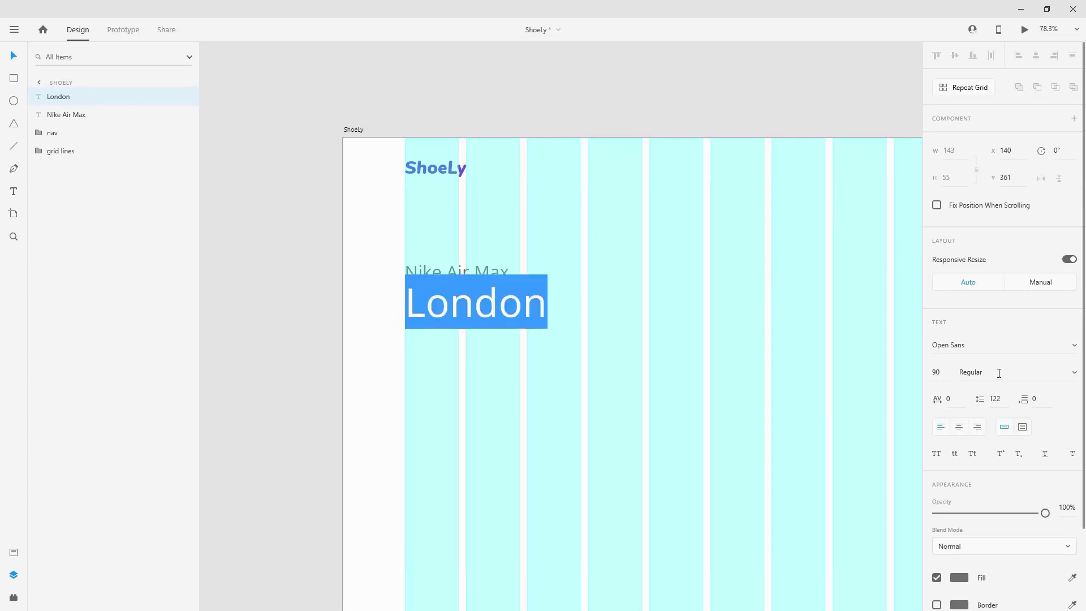
left_click(1073, 372)
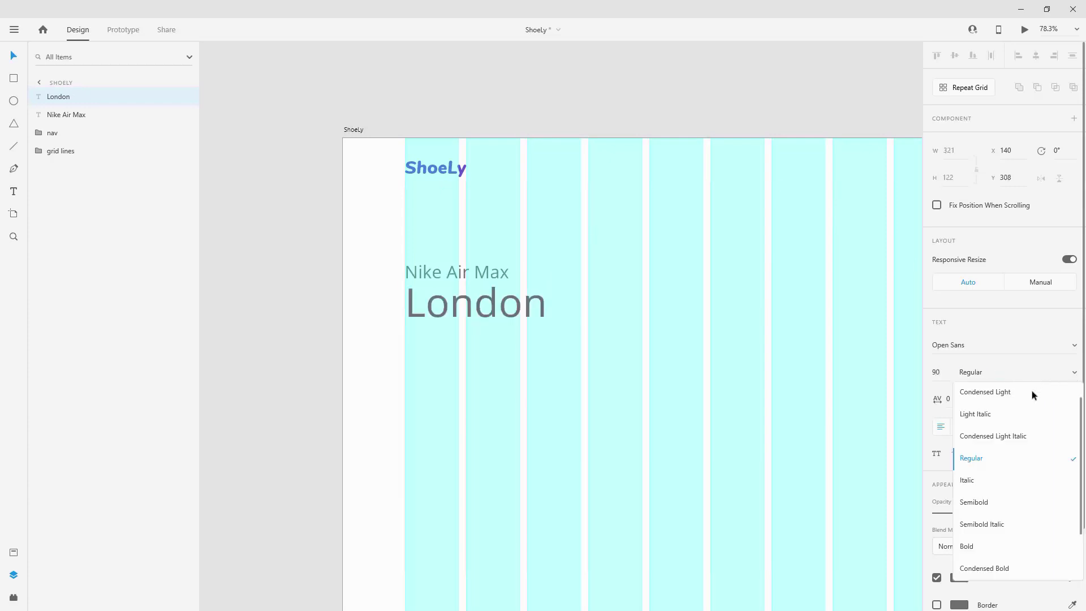
left_click(978, 545)
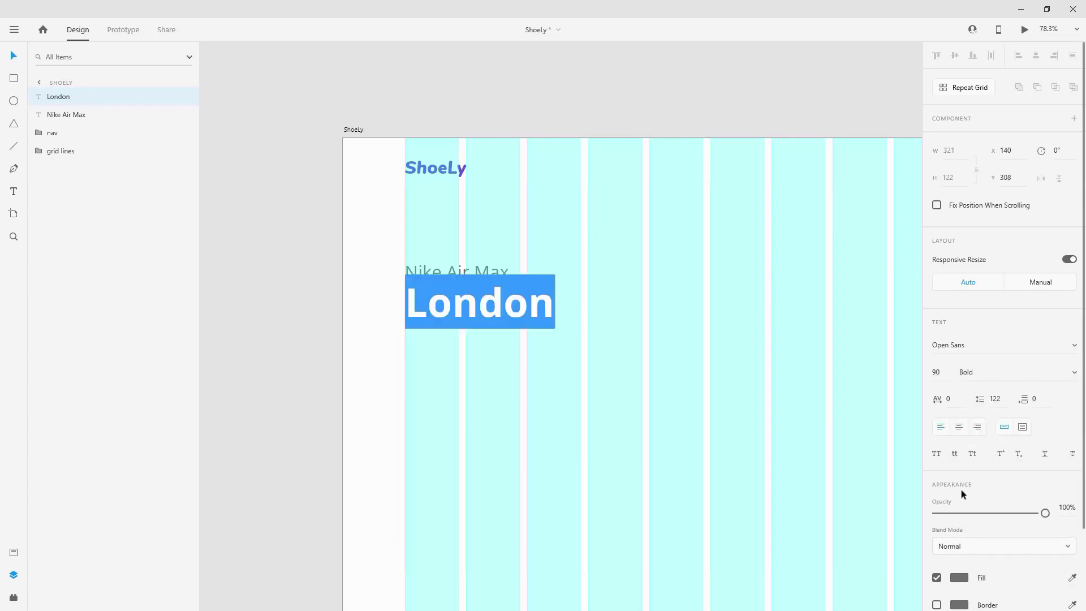
Step: Move the "London" heading down to Y 359 and convert it to uppercase
left_click(14, 55)
left_click_drag(509, 299, 509, 321)
double_click(485, 337)
left_click(441, 328)
left_click_drag(441, 328, 628, 336)
key("ctrl+a")
left_click(937, 454)
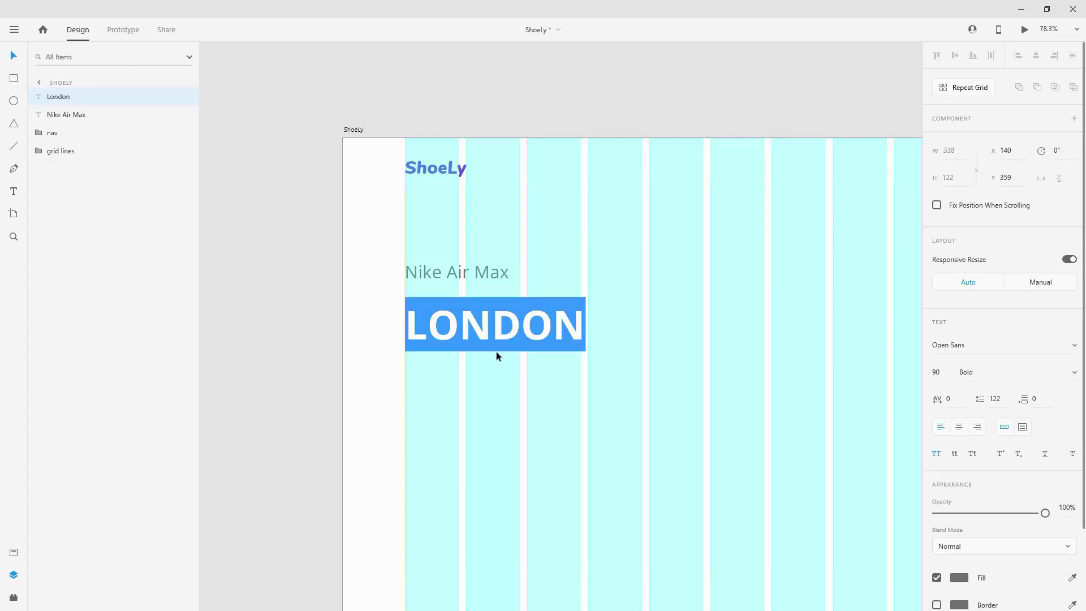
key("Escape")
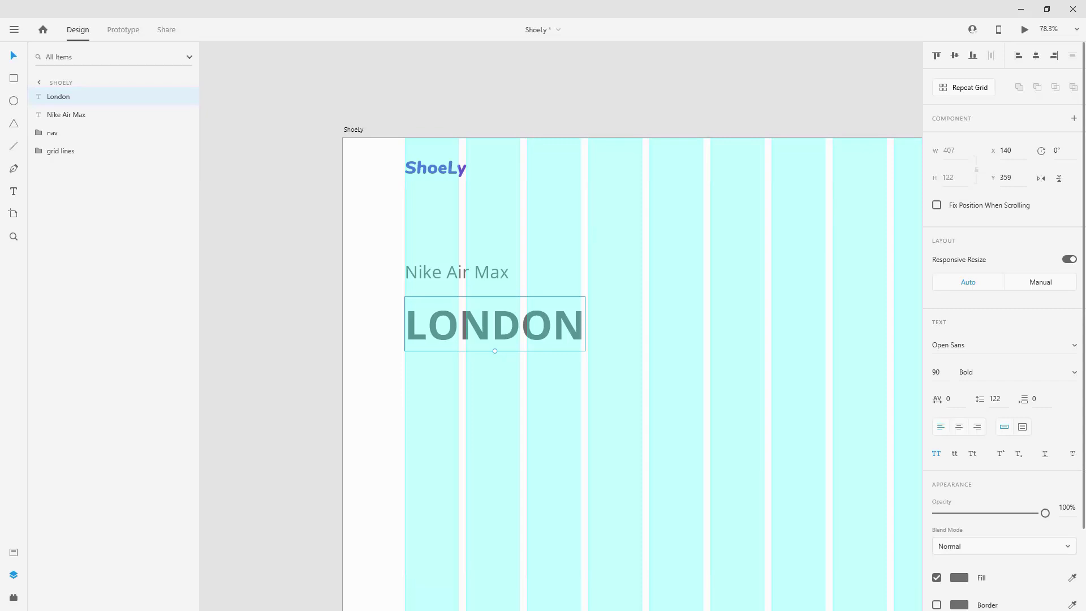
Step: Adjust the spacing of the "LONDON" heading beneath "Nike Air Max" by positioning it at Y 349
left_click_drag(549, 323, 546, 306)
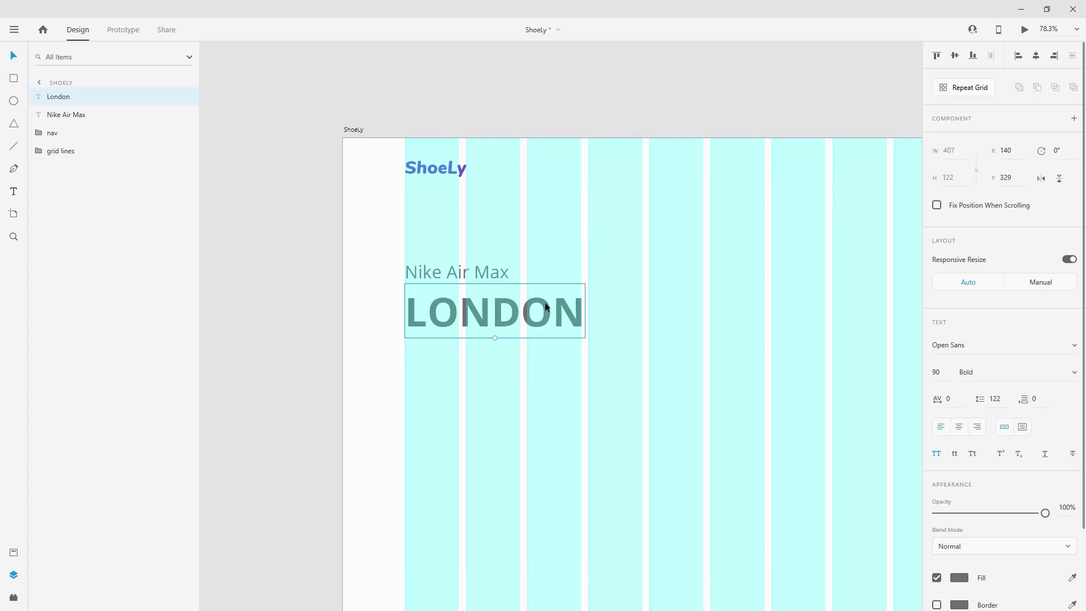
key("shift+Down")
key("shift+Down")
key("shift+Down")
key("shift+Down")
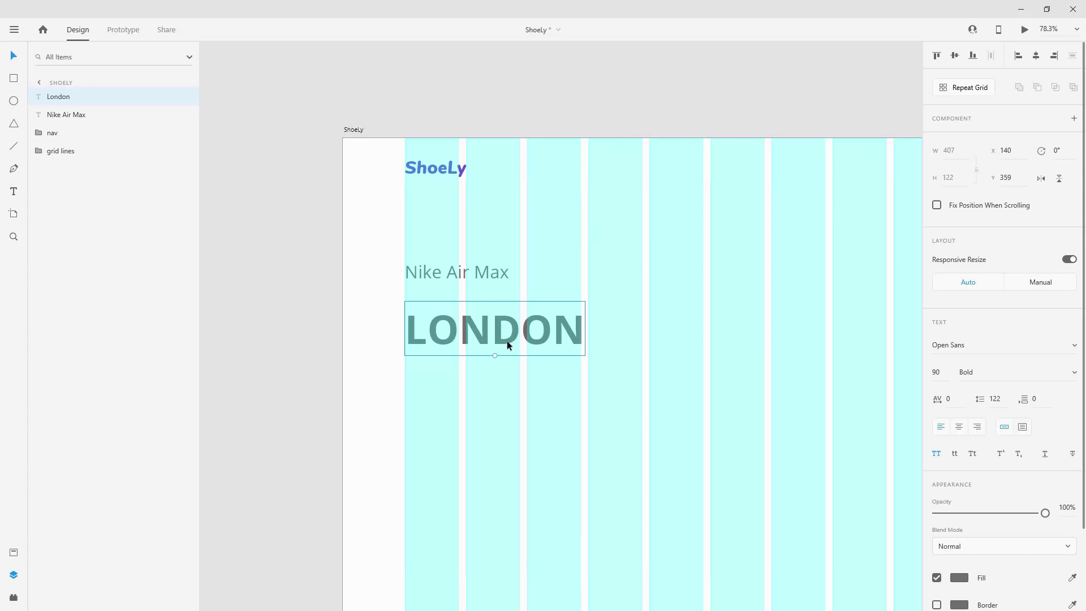
key("shift+Up")
key("shift+Up")
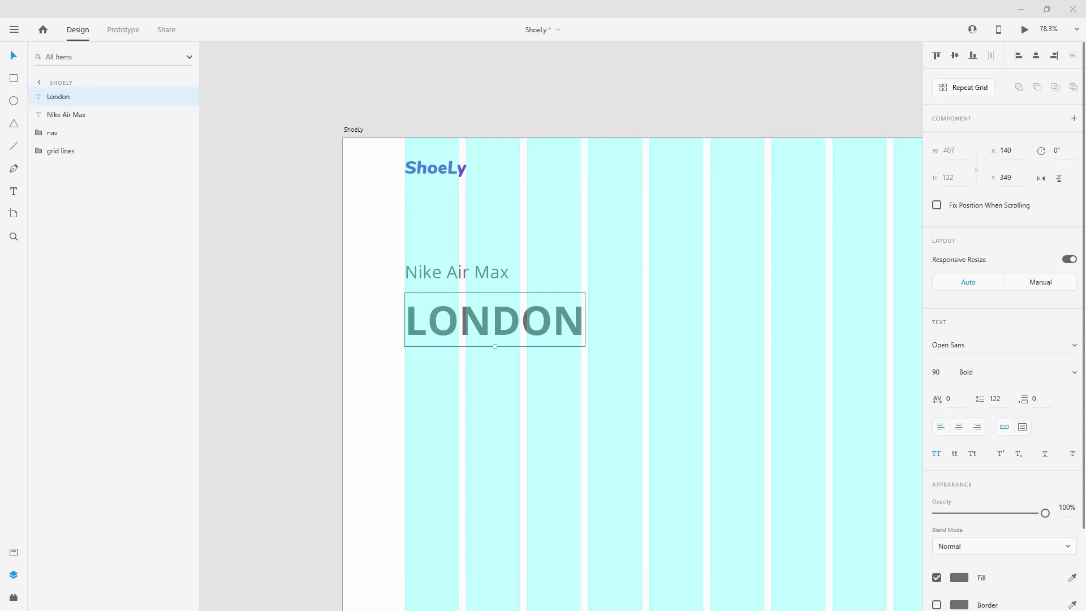
Step: Fill the "LONDON" heading with the saved dark navy swatch
left_click(962, 579)
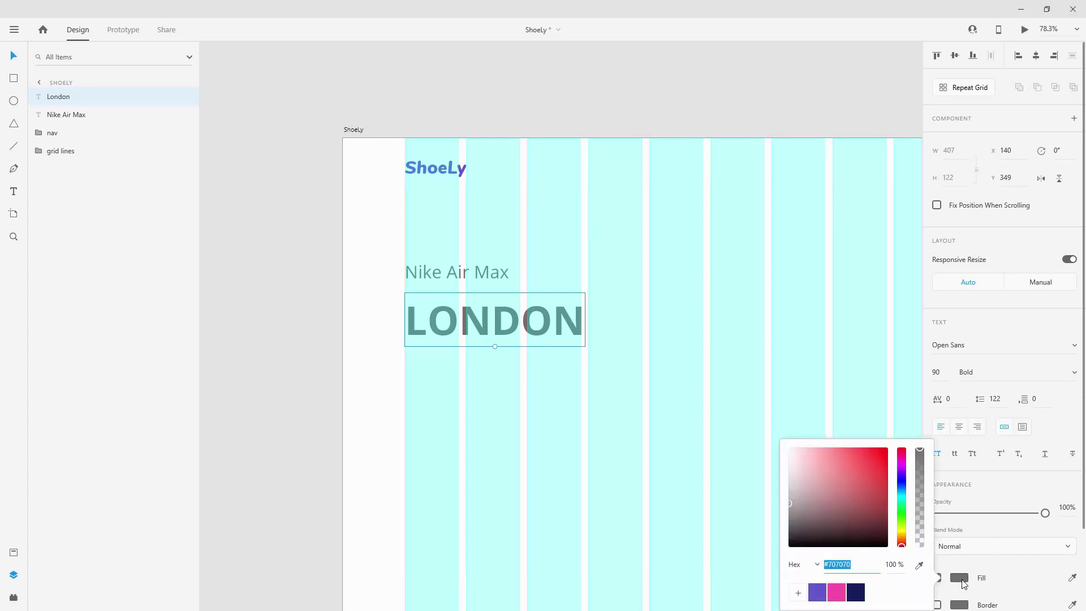
left_click(859, 593)
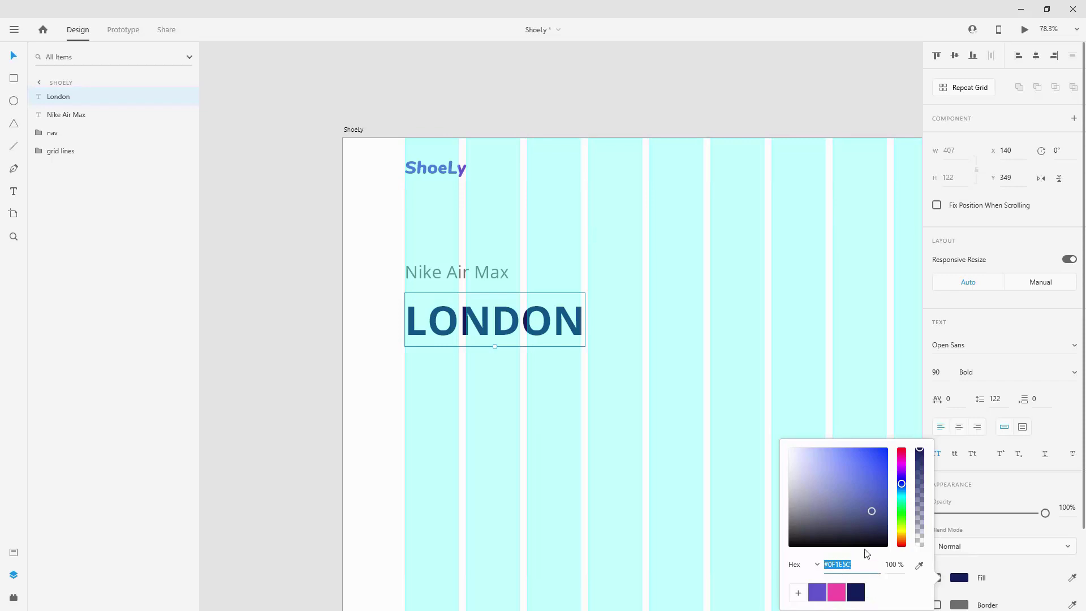
left_click(13, 56)
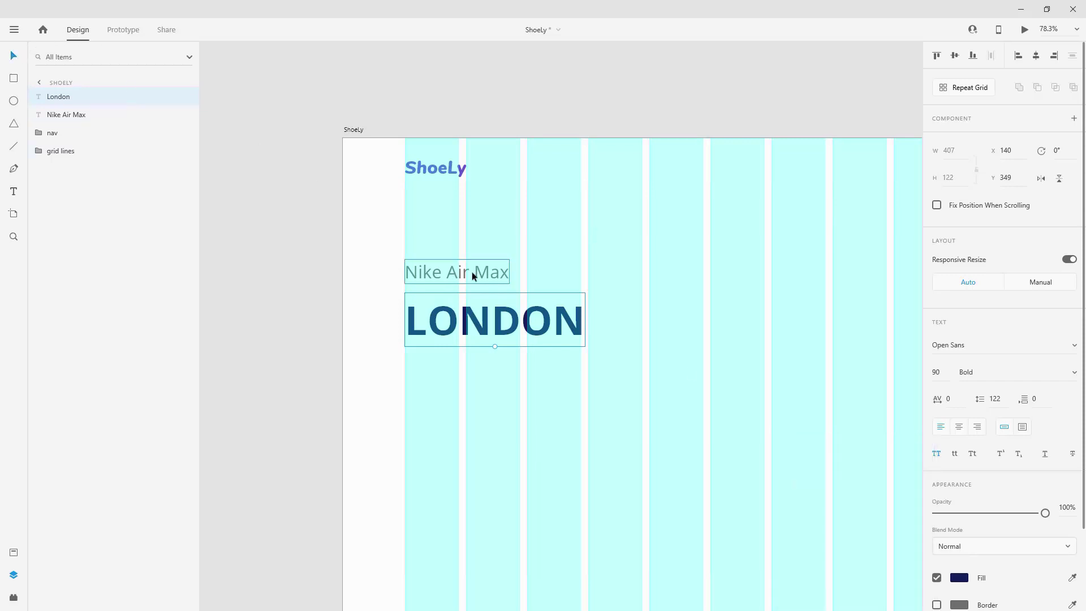
left_click(959, 577)
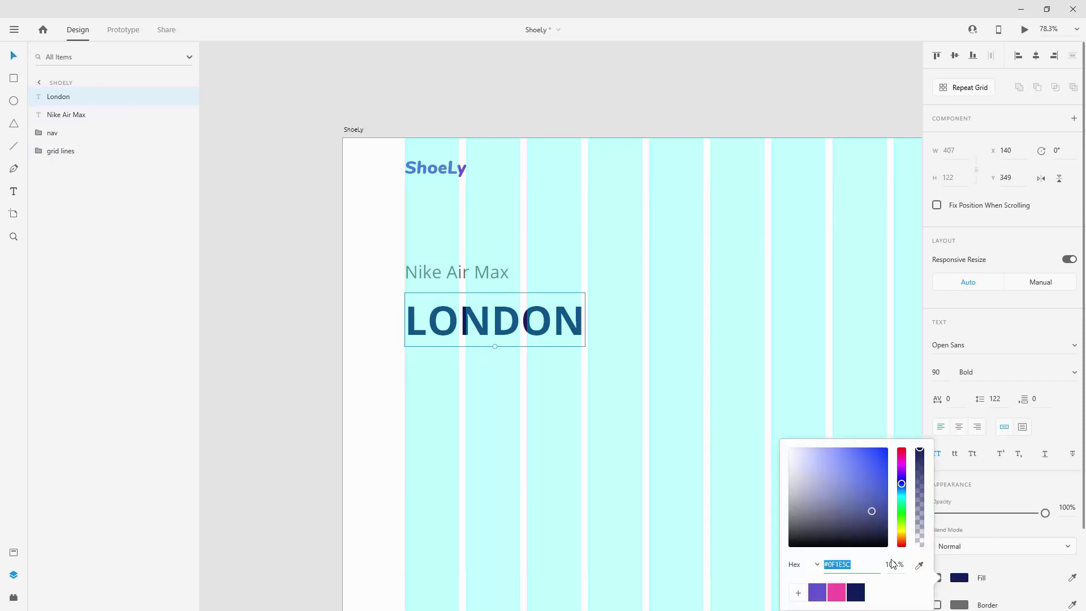
left_click(567, 71)
left_click(537, 317)
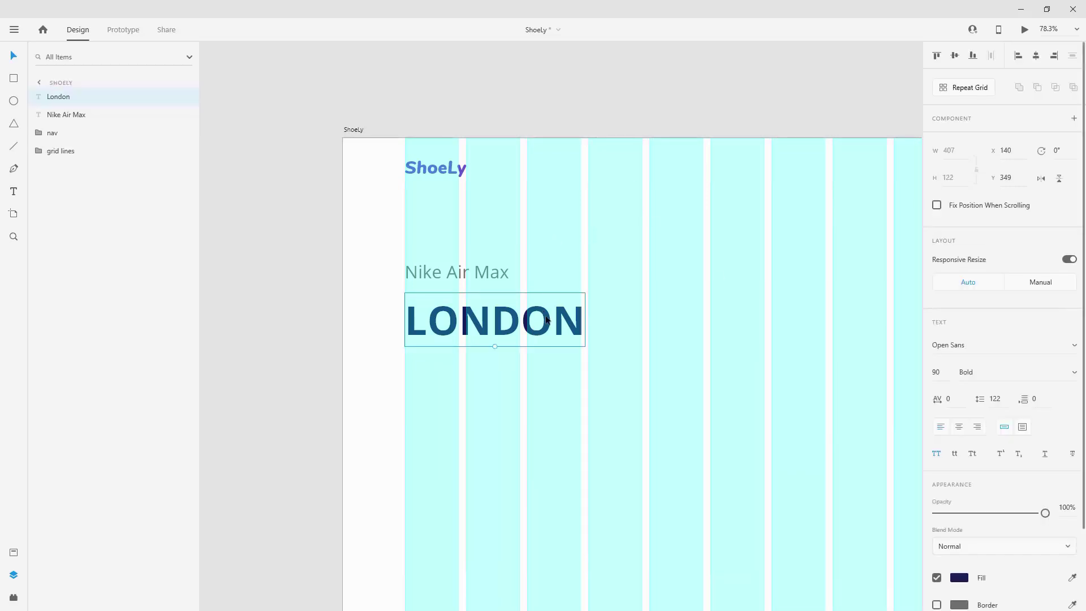
Step: Duplicate the "LONDON" heading in place, hide the original and change the copy's text to "RUNNER"
key("ctrl+d")
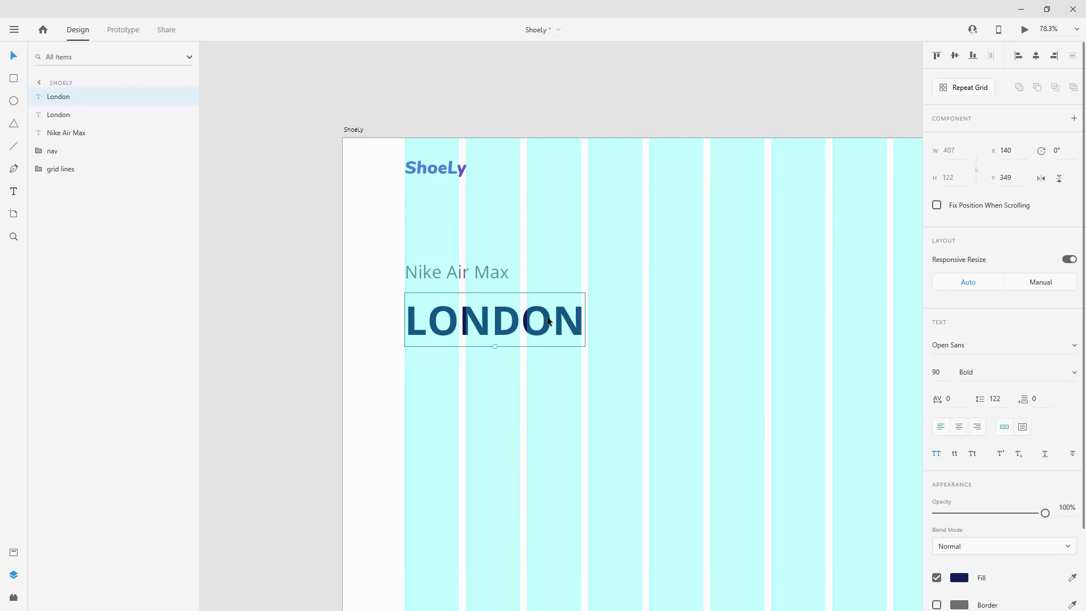
left_click(185, 115)
double_click(562, 331)
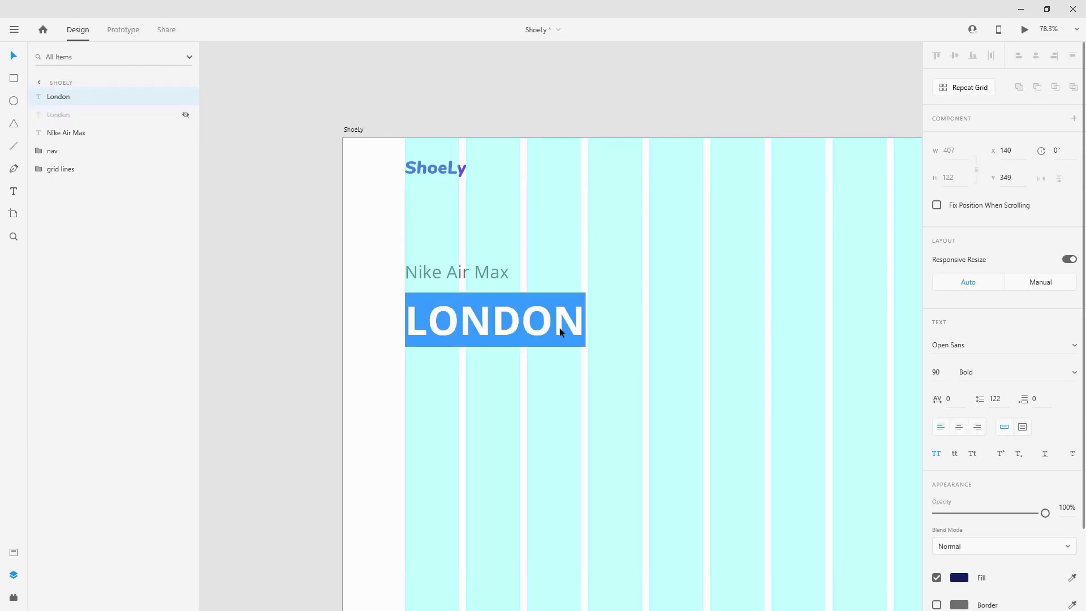
type("RUNNER")
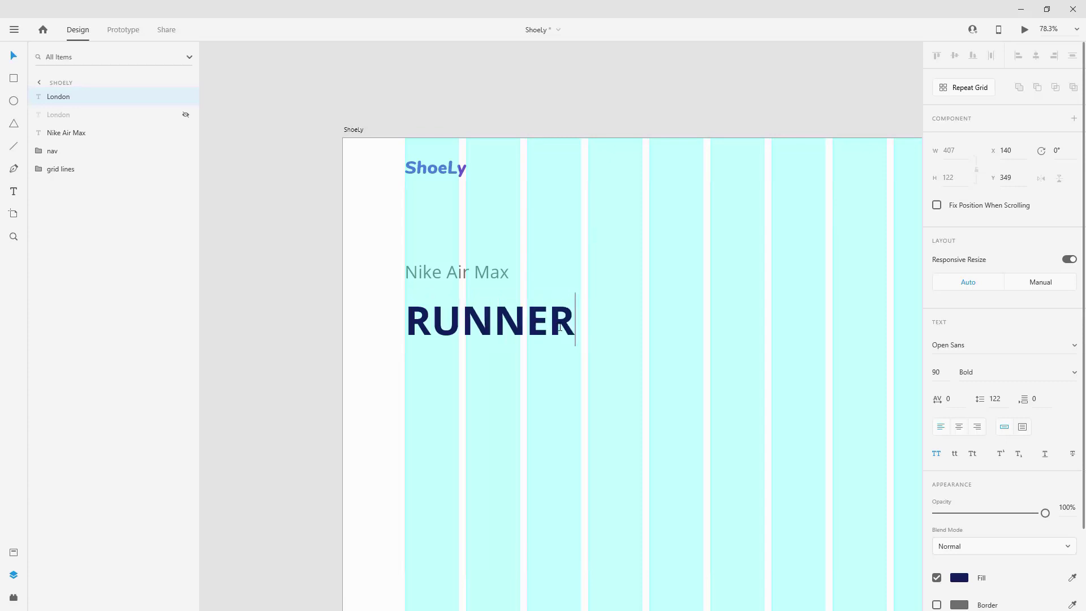
key("Escape")
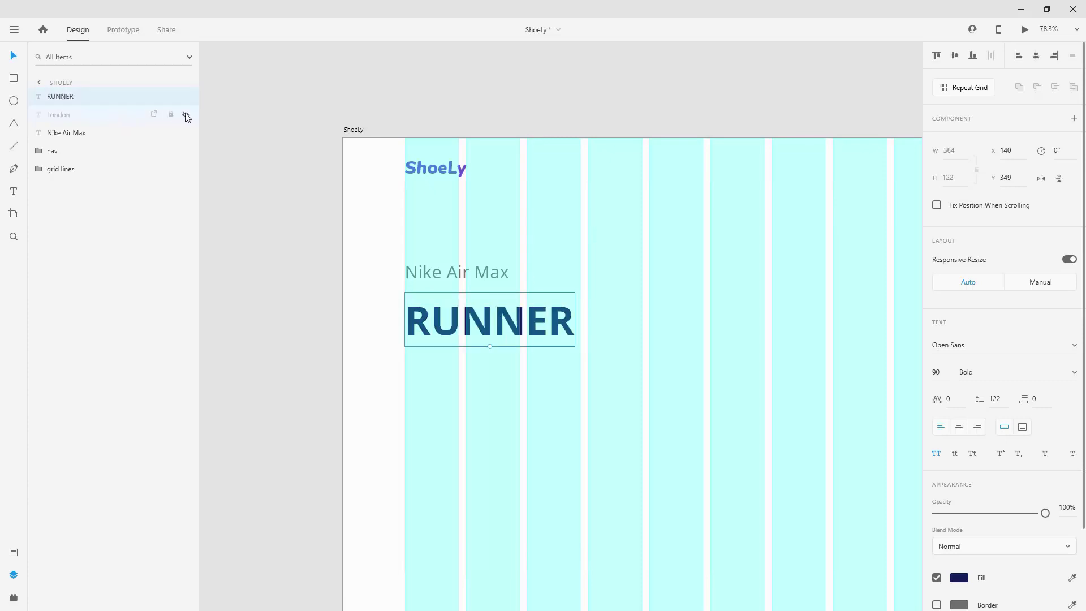
Step: Show the hidden London layer again, place RUNNER beneath it and rename the London layer as "LONDON"
left_click(185, 114)
left_click_drag(89, 96, 89, 118)
left_click(71, 98)
double_click(72, 98)
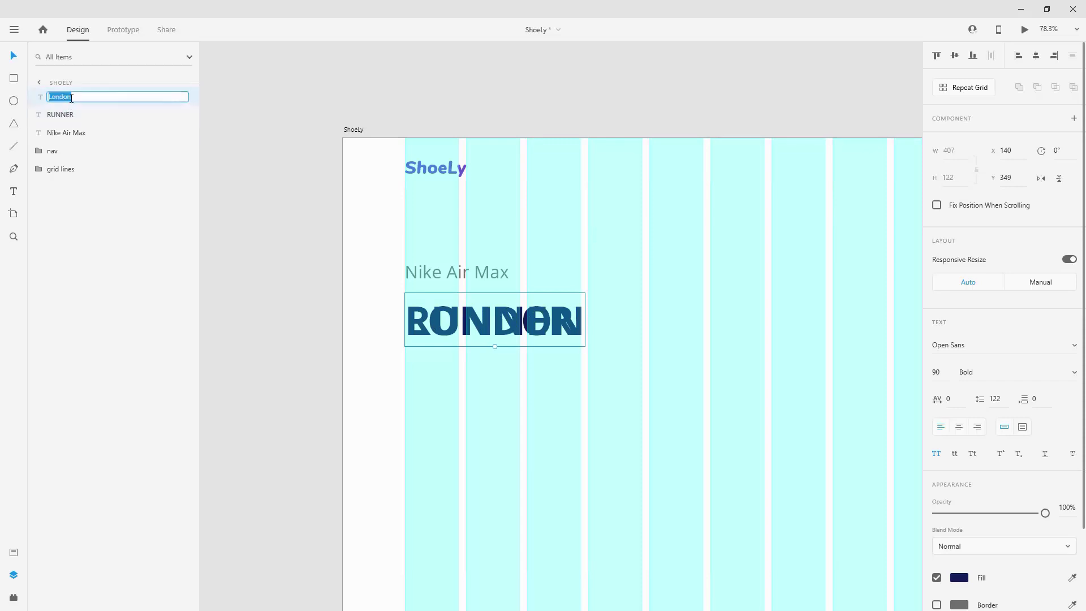
type("LONDON")
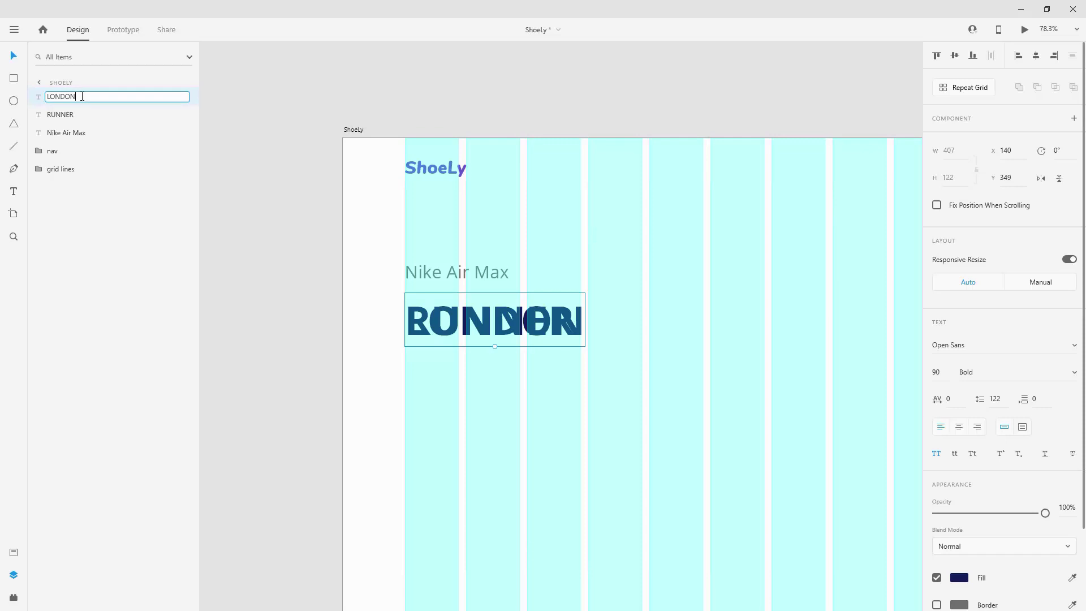
key("Return")
Step: Reorder the text layers with Nike Air Max first, LONDON second and RUNNER third
left_click_drag(83, 100, 77, 139)
left_click(88, 100)
left_click_drag(87, 100, 84, 138)
Step: Draw a rectangle of about 432 by 123 px over the overlapping headings and name it "mask"
left_click(14, 78)
scroll(531, 334, "up", 5)
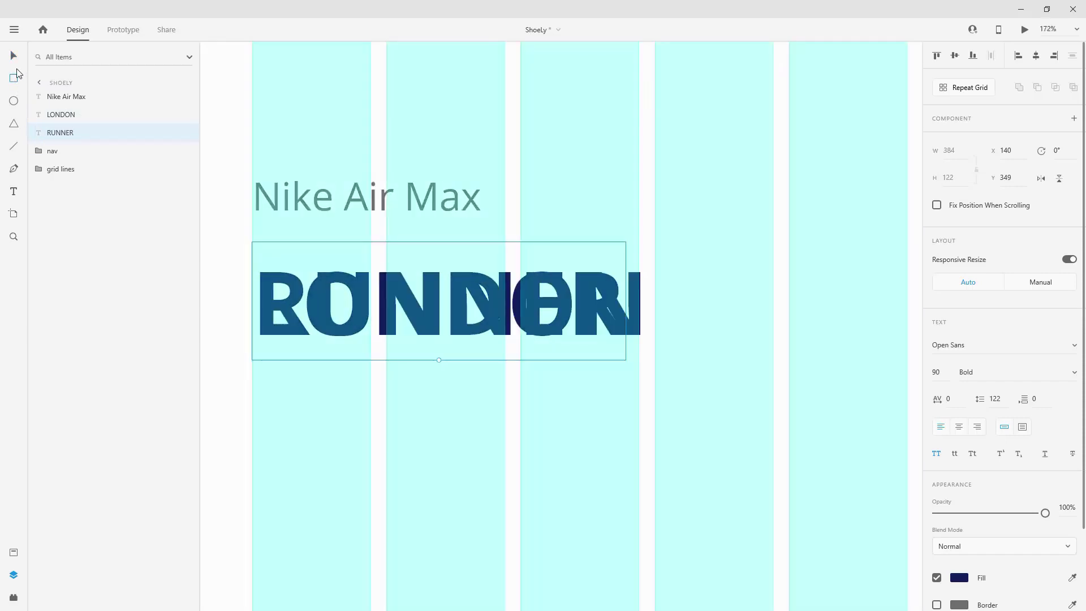
mouse_move(235, 234)
left_mouse_down()
mouse_move(720, 325)
mouse_move(654, 353)
left_mouse_up()
double_click(64, 98)
type("mask")
key("Return")
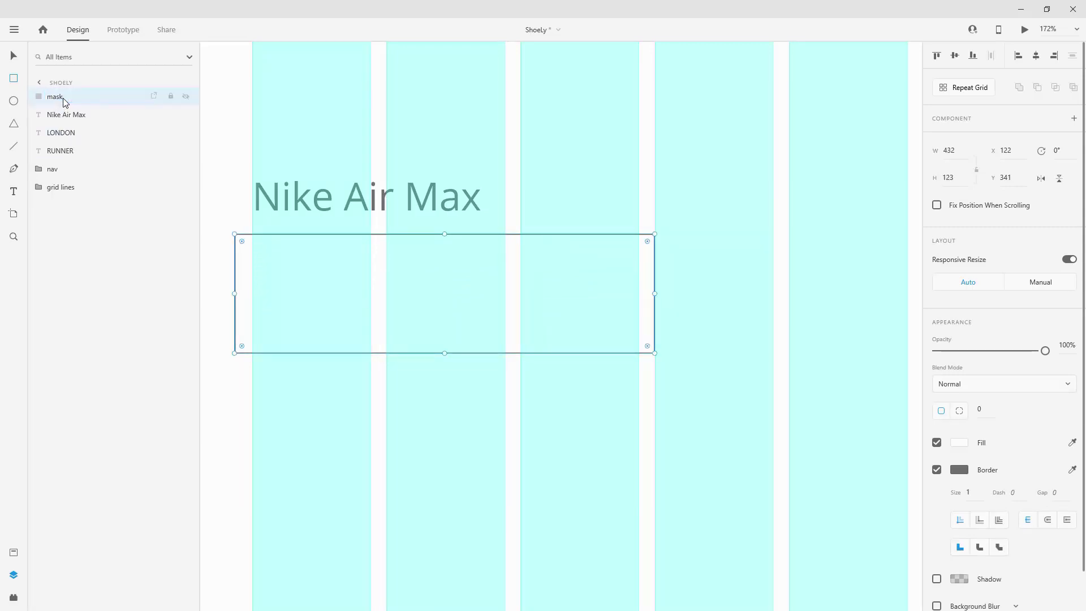
Step: Move the mask layer directly above LONDON and use it to mask the LONDON and RUNNER texts
left_click_drag(73, 101, 79, 134)
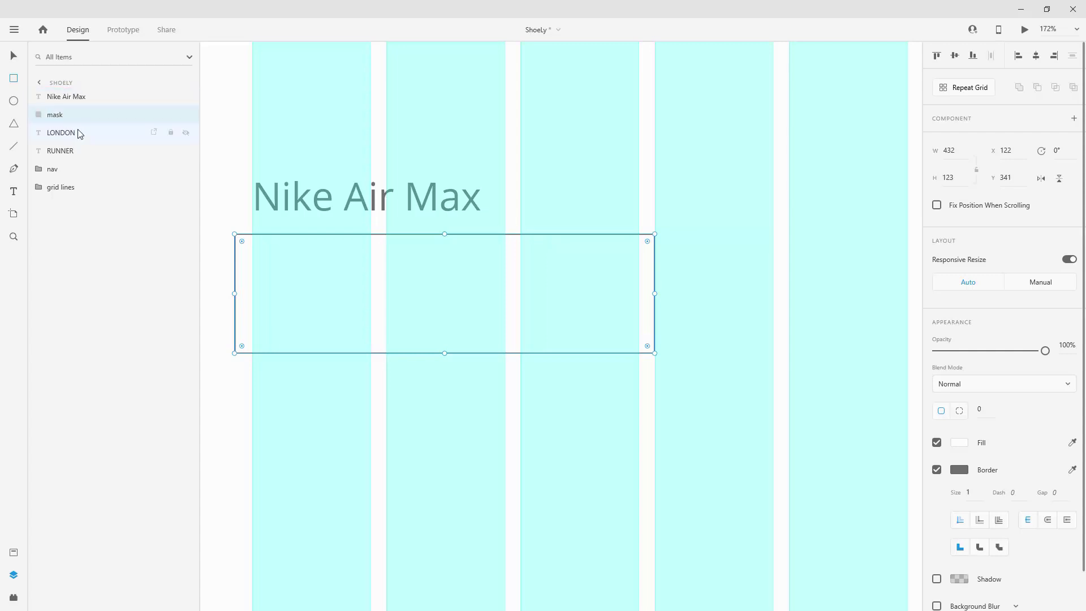
left_click(78, 139, "shift")
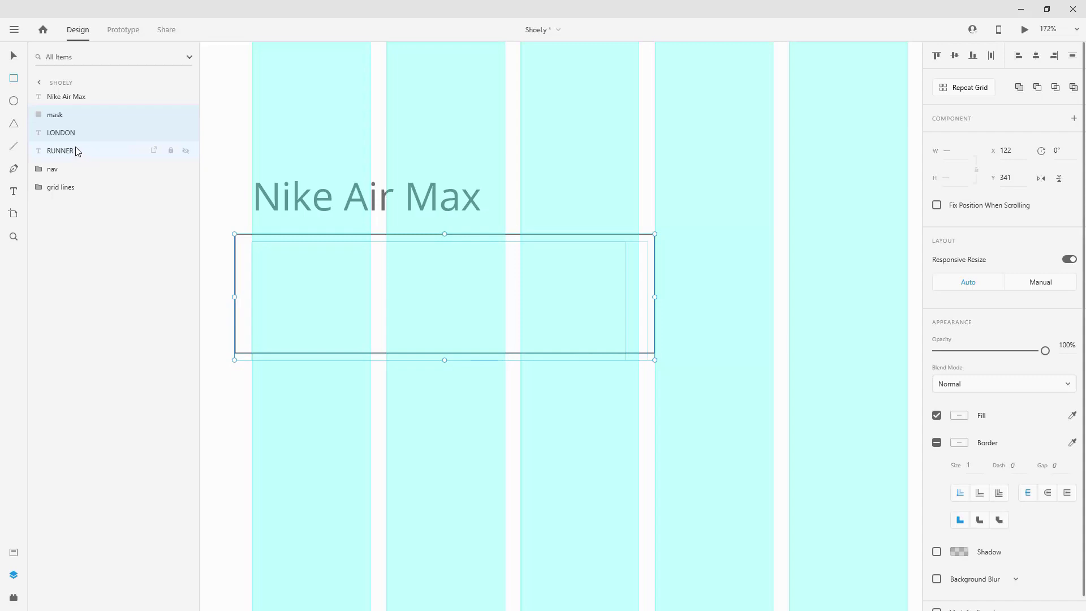
left_click(77, 151, "shift")
key("ctrl+shift+m")
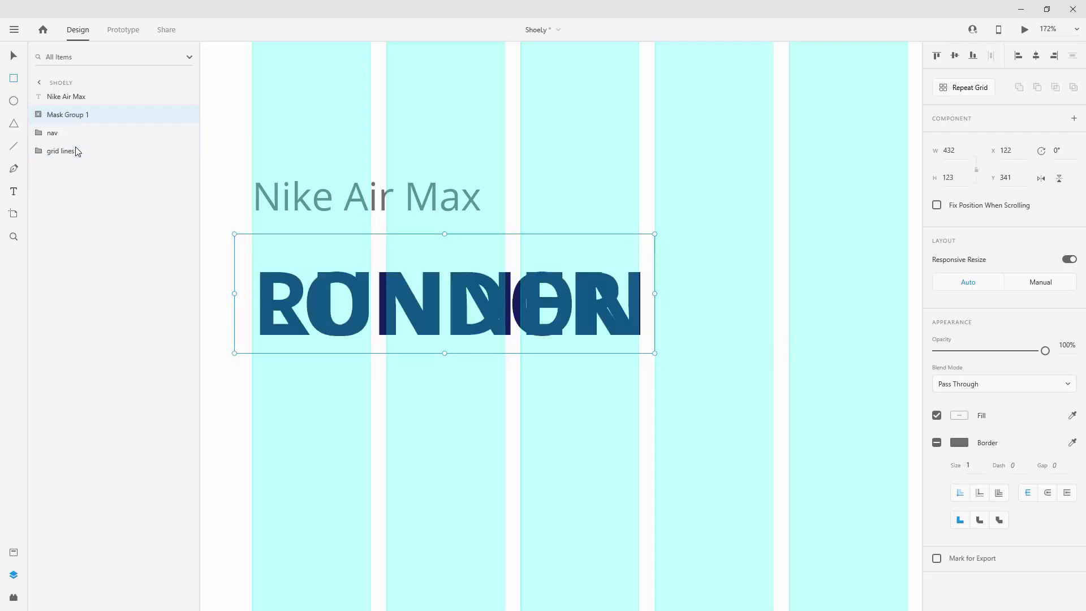
Step: Rename the mask group layer holding LONDON and RUNNER as "mask"
double_click(67, 115)
type("m")
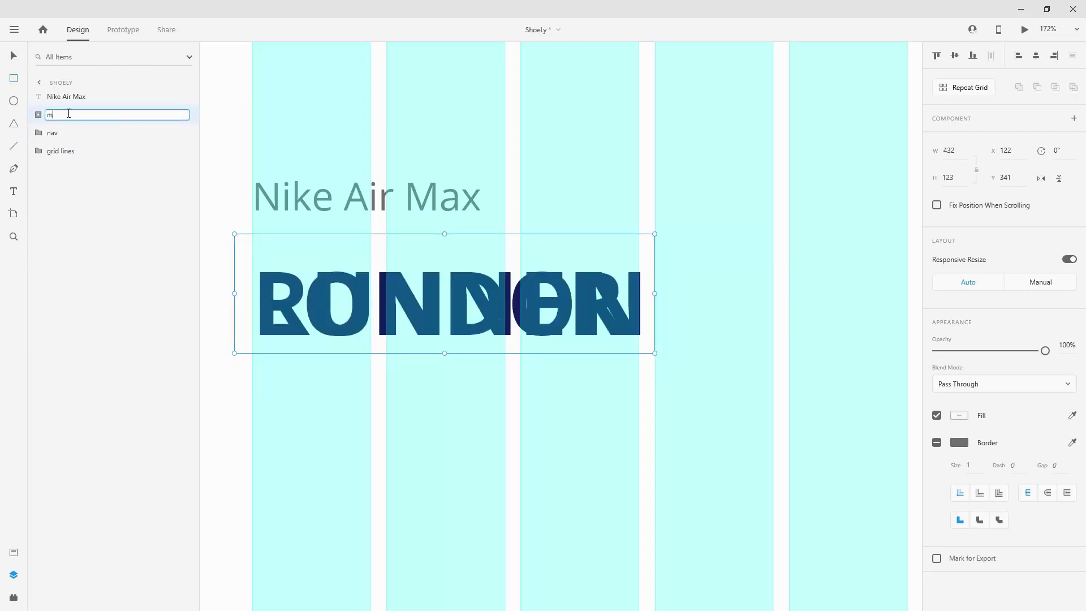
type("ask")
key("Return")
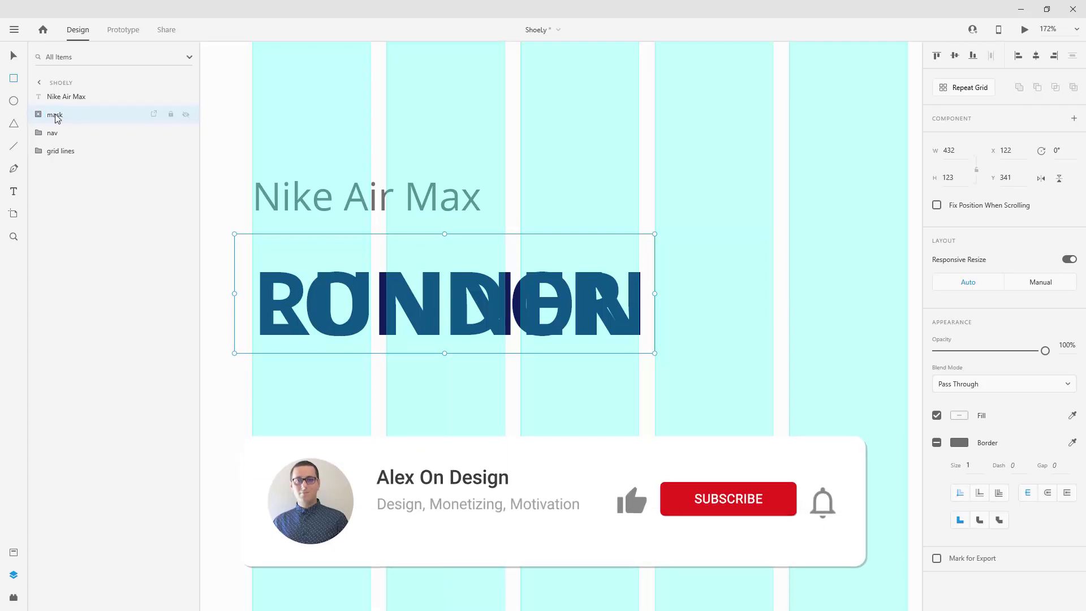
Step: Inside the mask group, move the RUNNER text straight down to Y 465 so it sits below the masked area
left_click(68, 151)
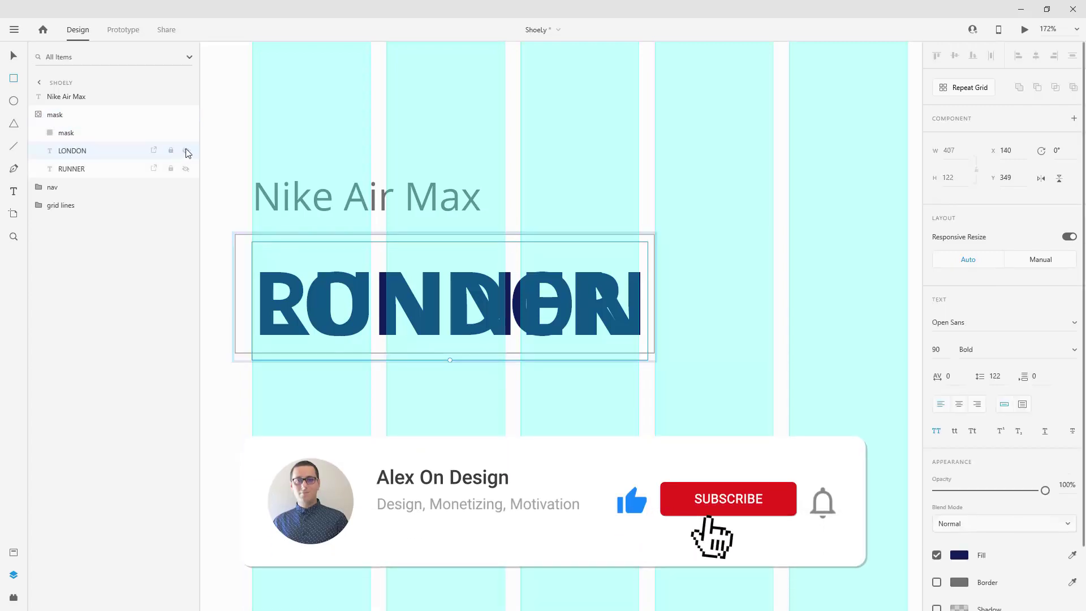
left_click(186, 151)
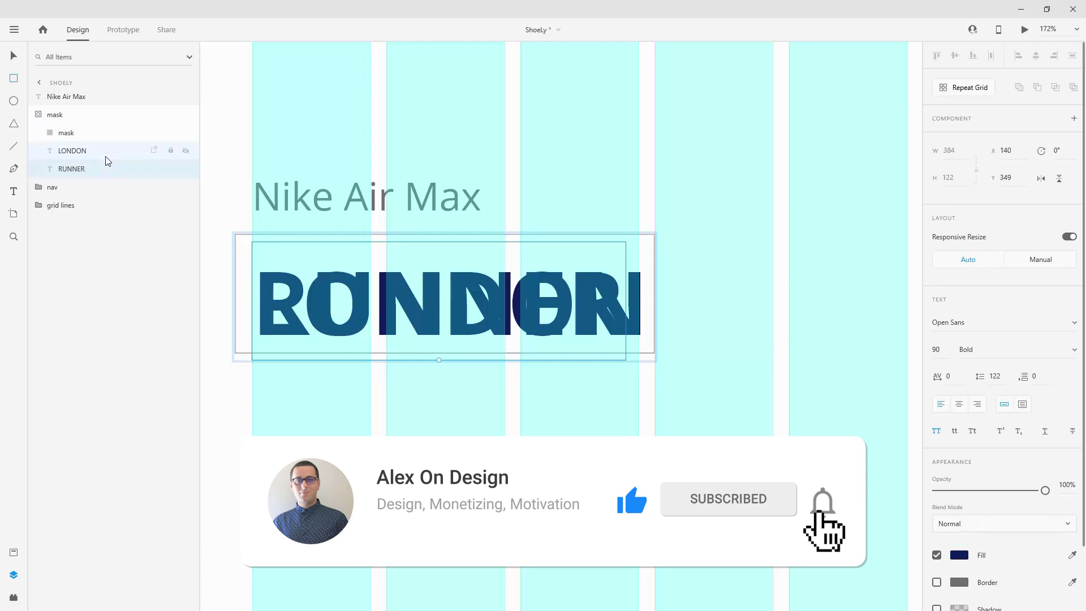
key("shift+Down")
key("shift+Down")
key("shift+Down")
key("shift+Down")
key("shift+Down")
key("shift+Down")
key("shift+Down")
key("shift+Down")
key("shift+Down")
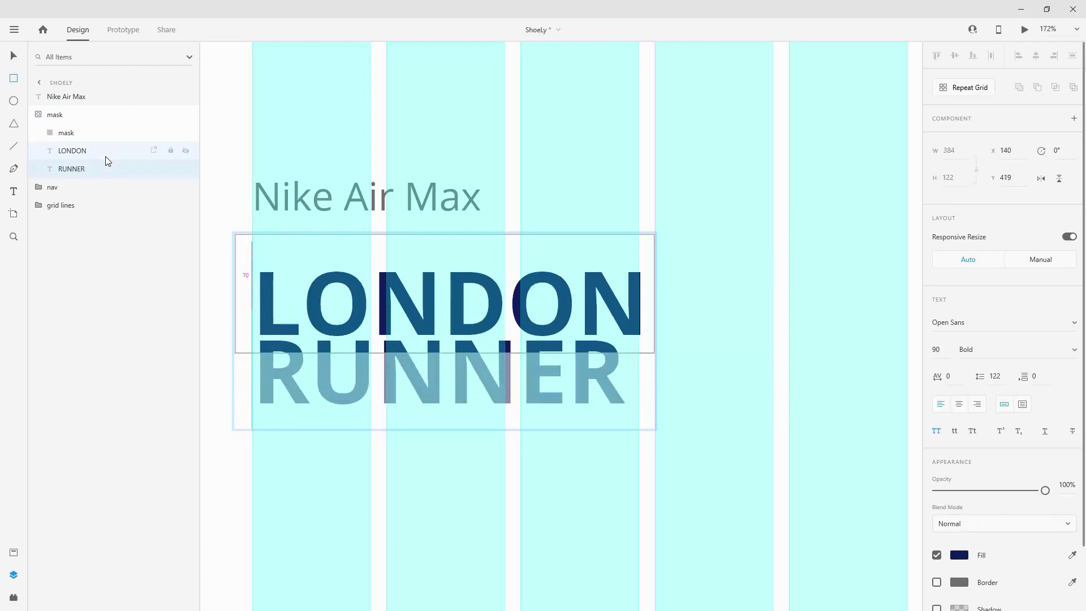
key("Down")
key("Down")
key("Down")
key("Down")
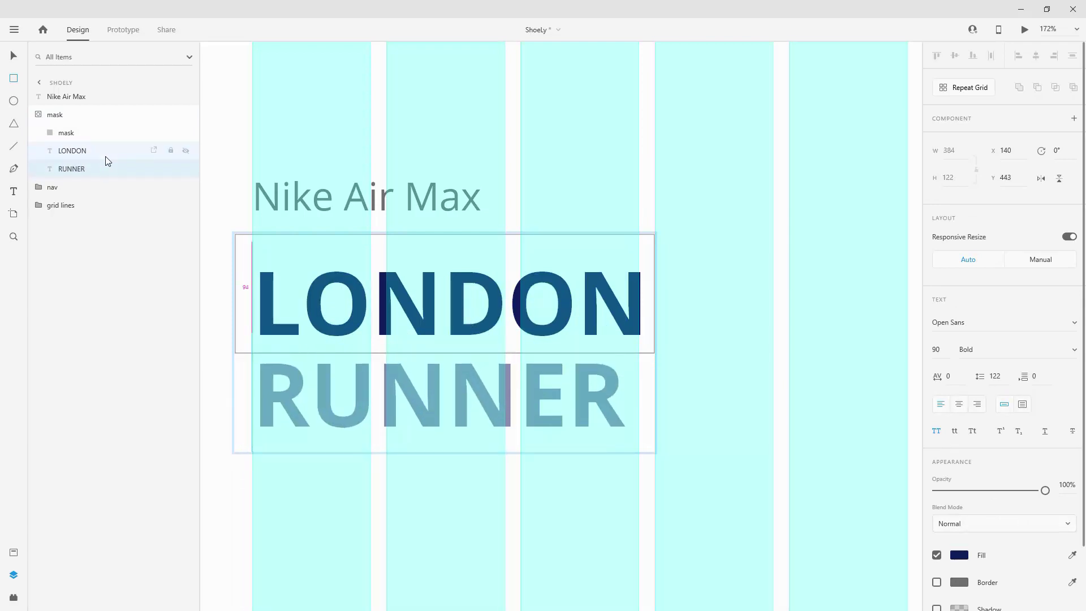
key("shift+Down")
key("Down")
key("Down")
key("Down")
key("Down")
key("Down")
key("Down")
key("Down")
key("Down")
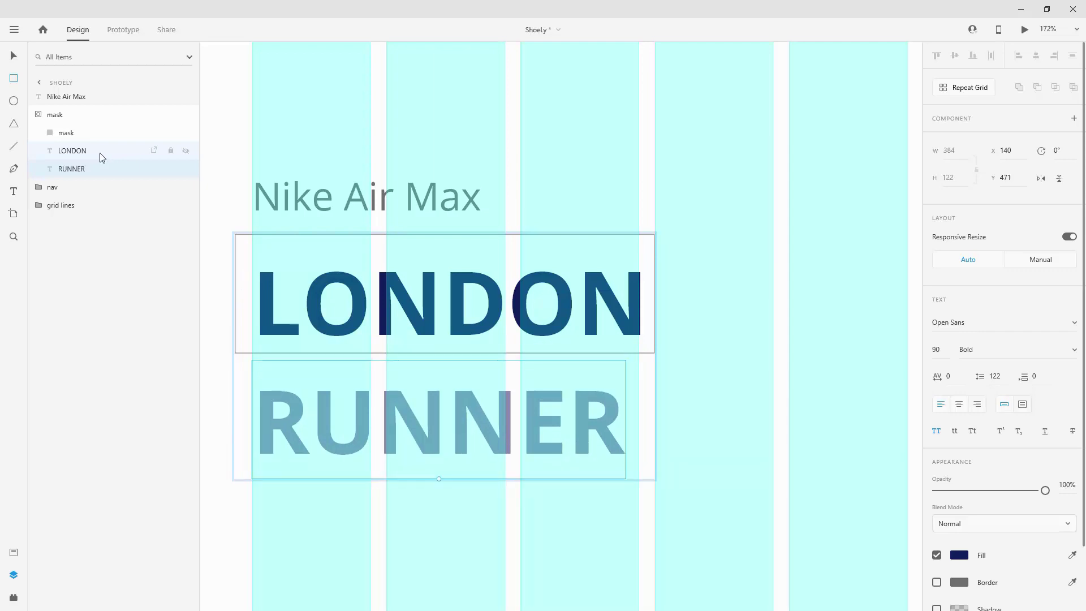
key("Up")
key("Up")
key("Up")
key("Up")
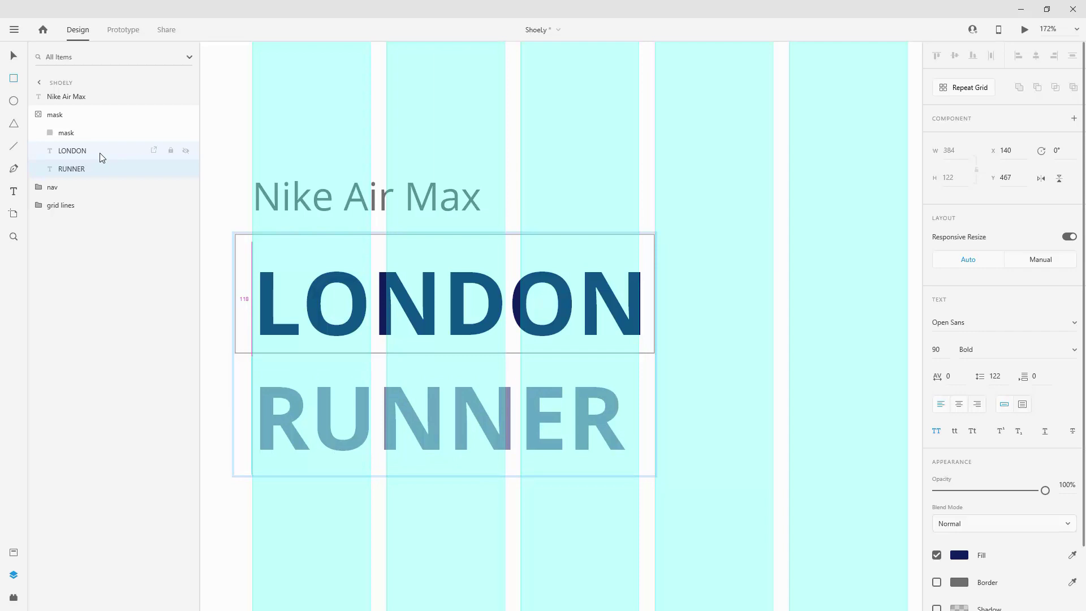
key("Up")
key("Up")
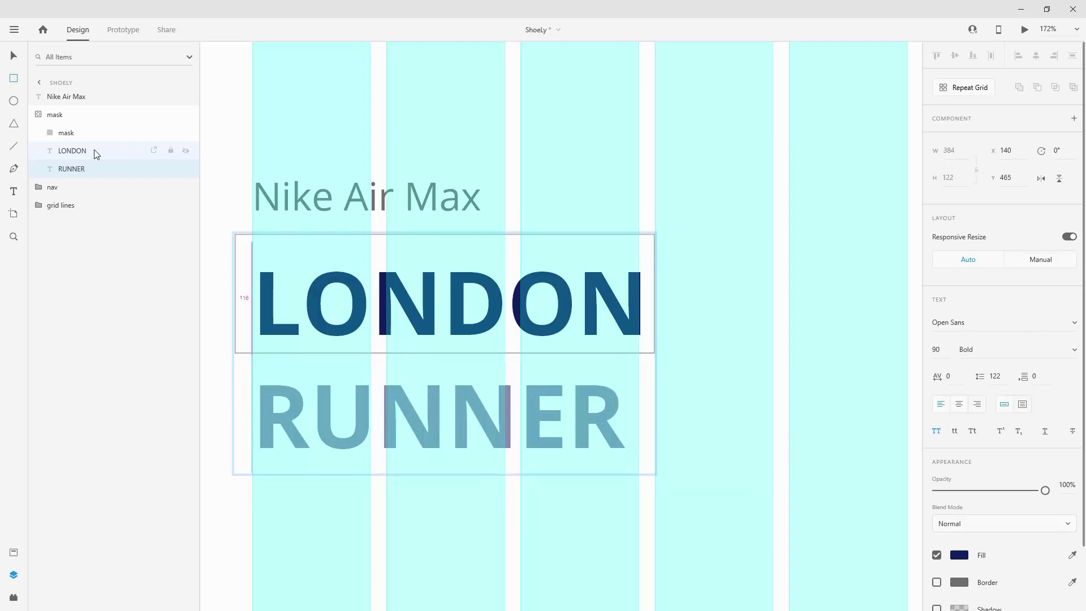
left_click(45, 121)
scroll(494, 181, "down", 5)
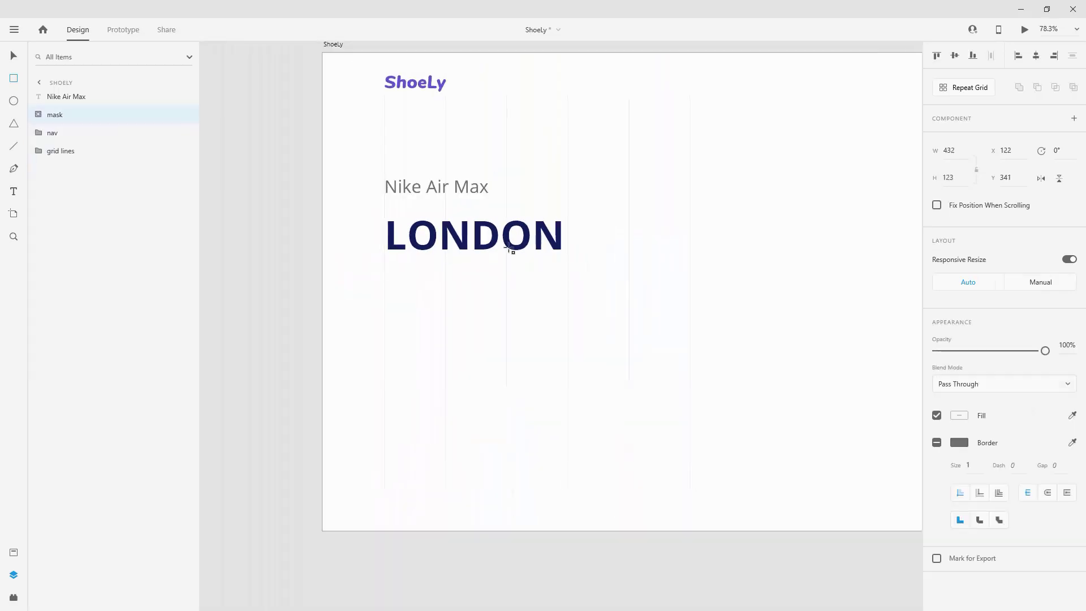
Step: Group the Nike Air Max text with the mask group, name the group "title" and place it beneath the nav layer
left_click(74, 98)
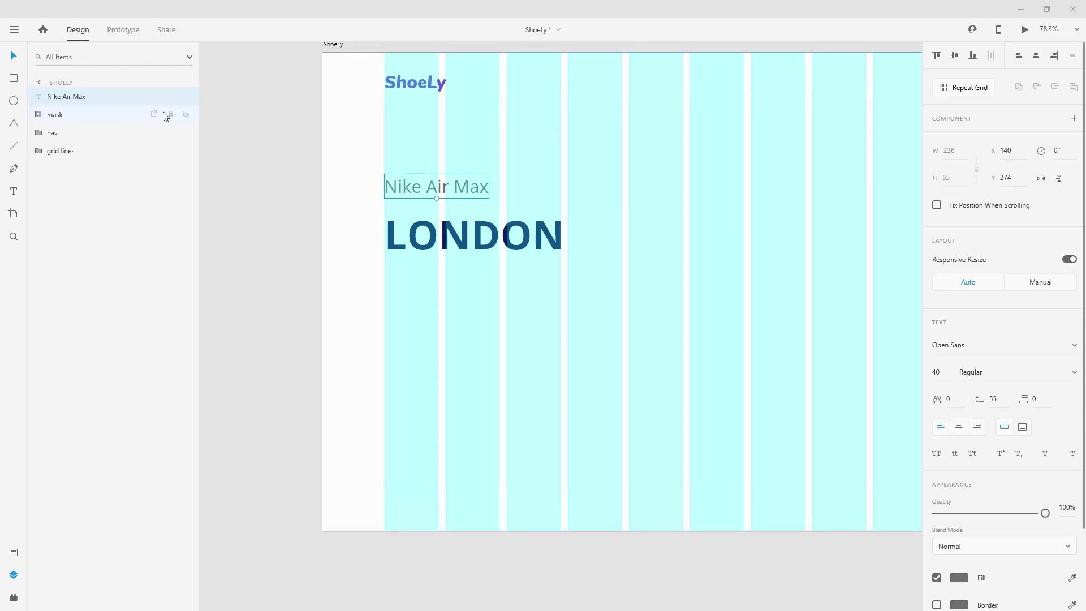
left_click(63, 116)
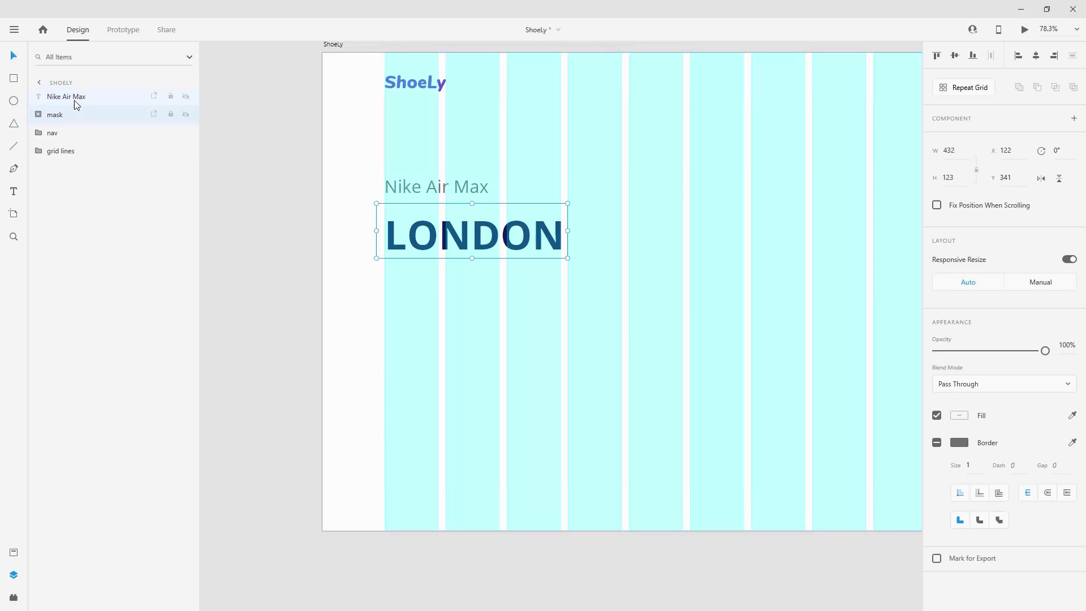
left_click(74, 101, "shift")
key("ctrl+g")
double_click(63, 96)
type("ti")
key("Return")
left_click_drag(65, 97, 69, 125)
Step: Duplicate the Nike Air Max text and move the copy out of the title group
left_click(39, 117)
left_click(69, 134)
key("ctrl+d")
left_click_drag(76, 135, 28, 119)
left_click(38, 132)
Step: Move the copied Nike Air Max text below LONDON, to X 140 and Y 504
left_click(66, 115)
left_click_drag(465, 186, 456, 272)
key("shift+Down")
key("shift+Down")
key("shift+Down")
key("shift+Down")
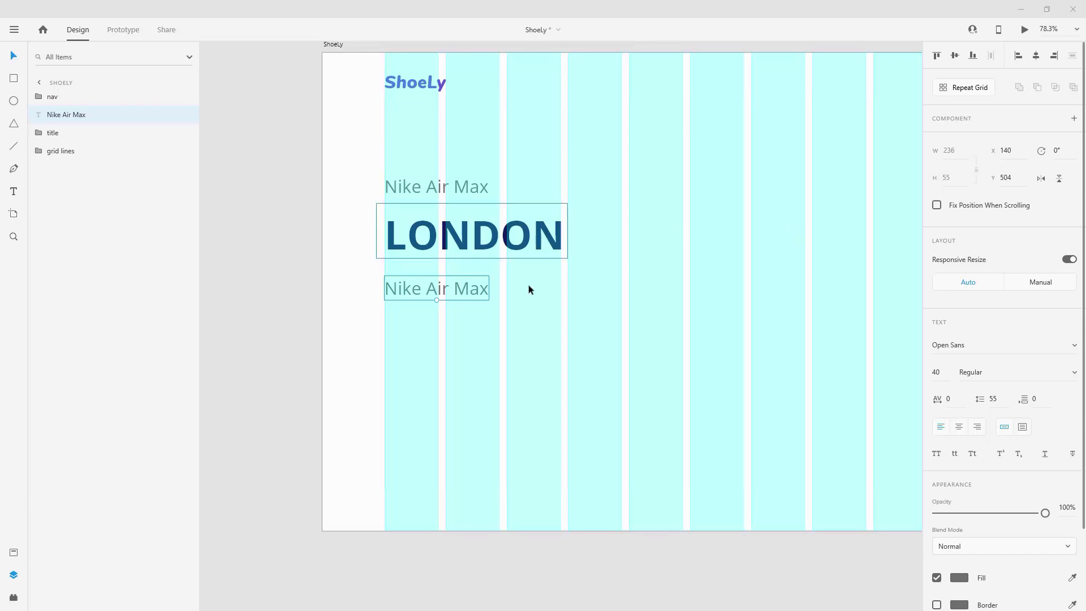
Step: Replace the copied text with "Comfortable for every occasion, this shoe will help you adapt to your busy daily routine easily." at font size 24
double_click(448, 287)
type("Comfortable for every occasion,")
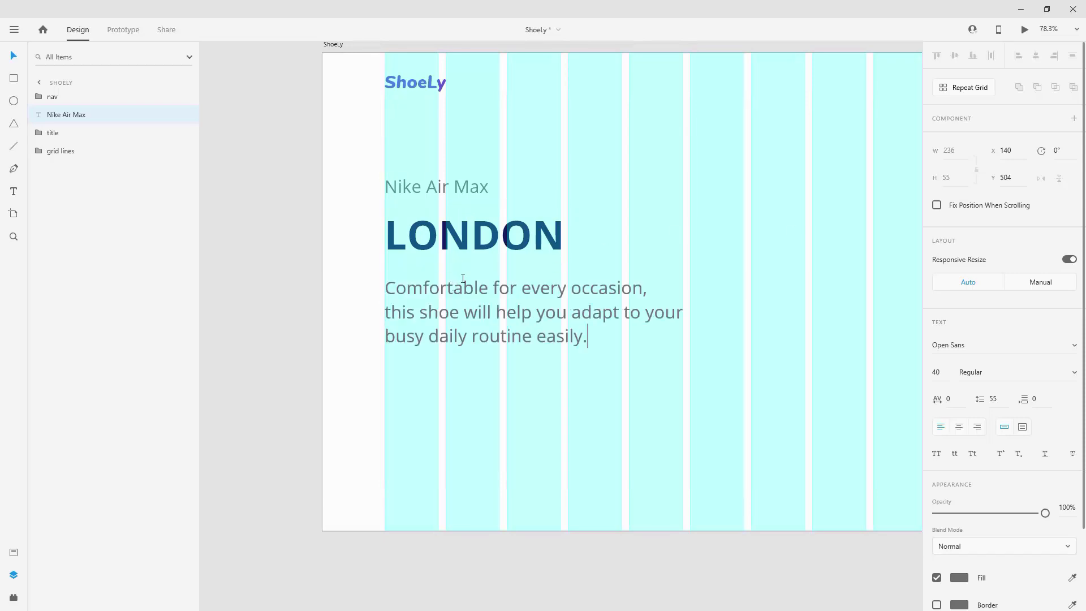
left_click(947, 374)
key("Return")
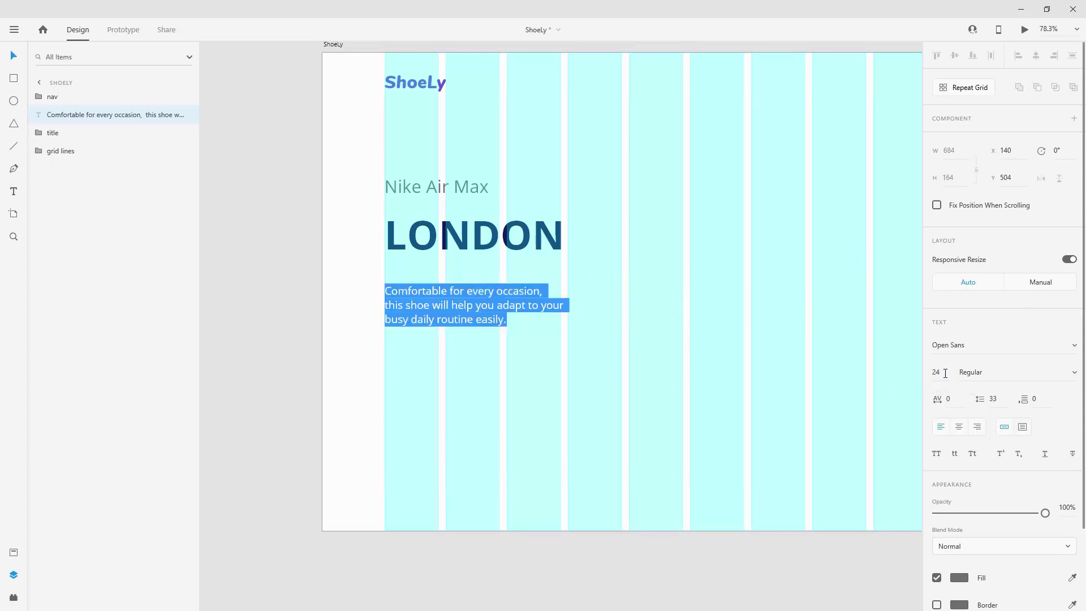
left_click(14, 55)
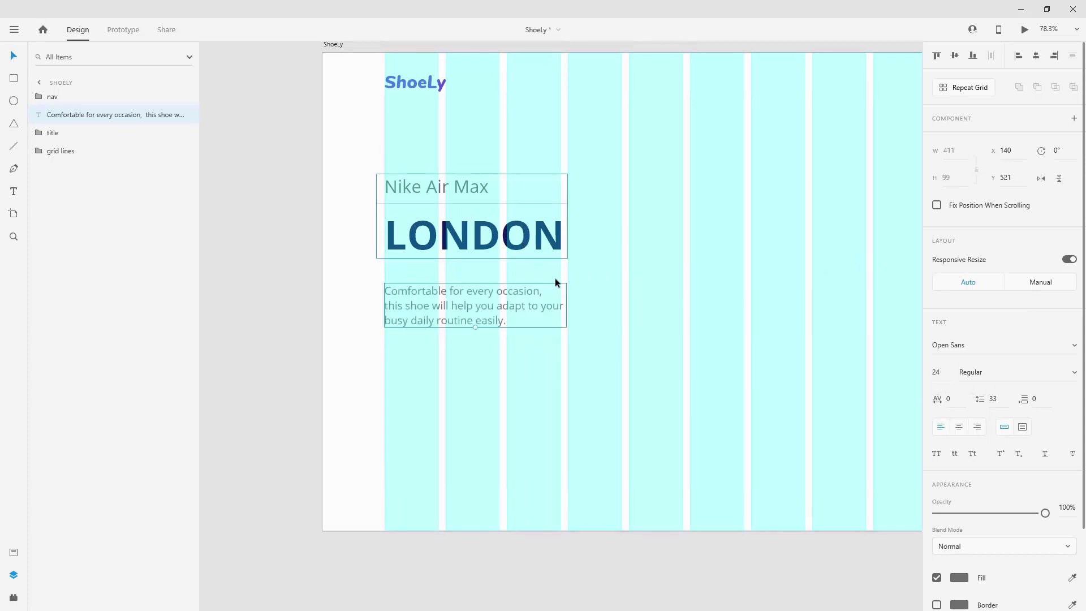
Step: Reposition the description paragraph at Y 504 below LONDON and move its layer beneath the title group
left_click_drag(533, 304, 534, 278)
key("shift+Down")
key("shift+Down")
key("shift+Down")
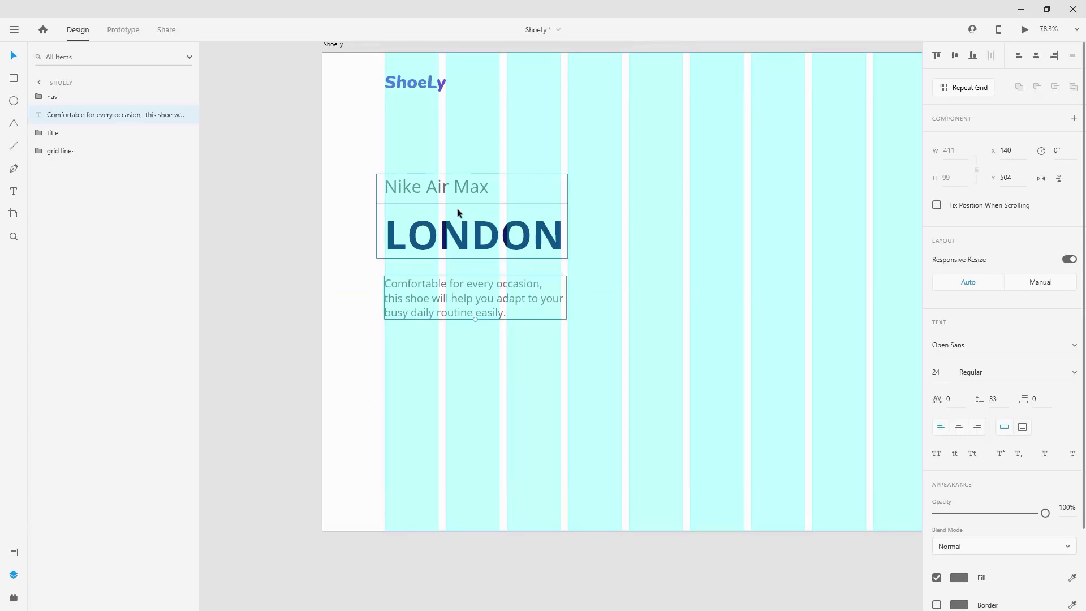
left_click_drag(75, 118, 78, 146)
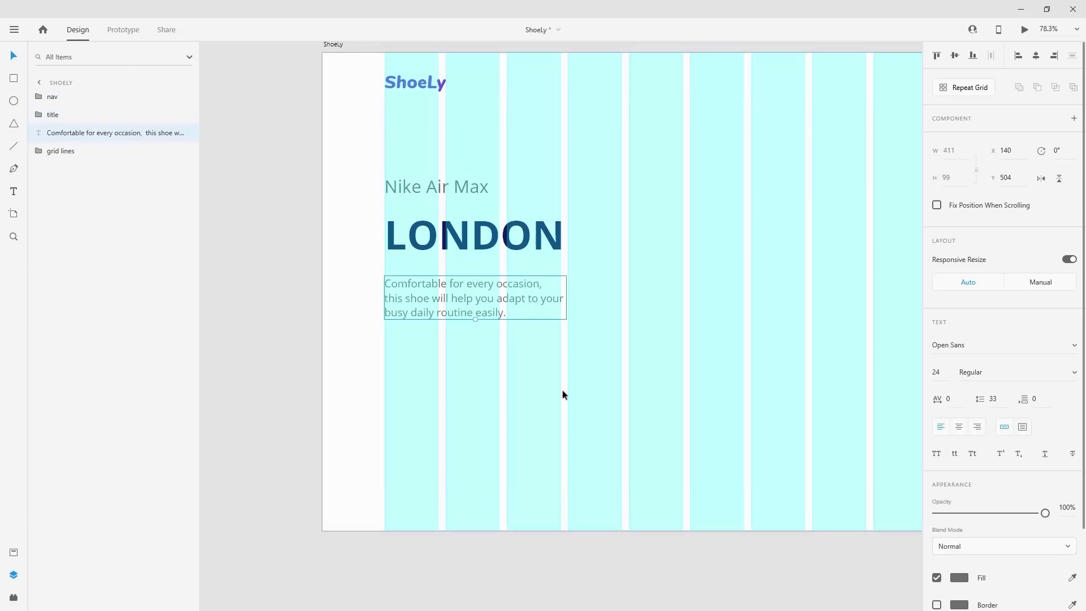
Step: Draw a circle about 34 px wide below the description paragraph, aligned with the edge of the first grid column
scroll(465, 369, "up", 2)
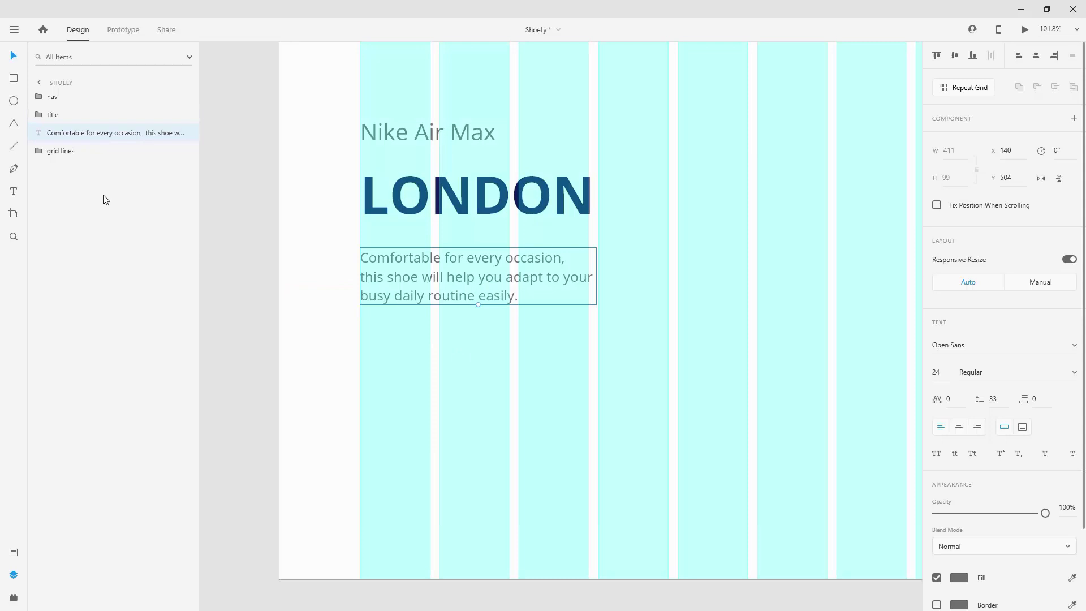
key("e")
scroll(404, 388, "up", 6)
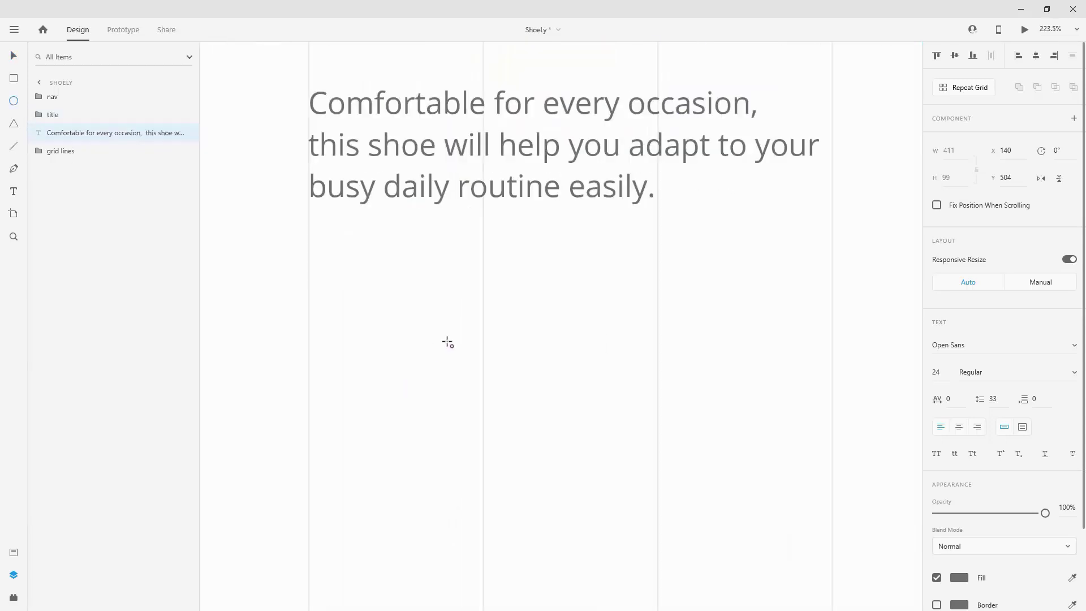
left_click_drag(309, 283, 375, 334)
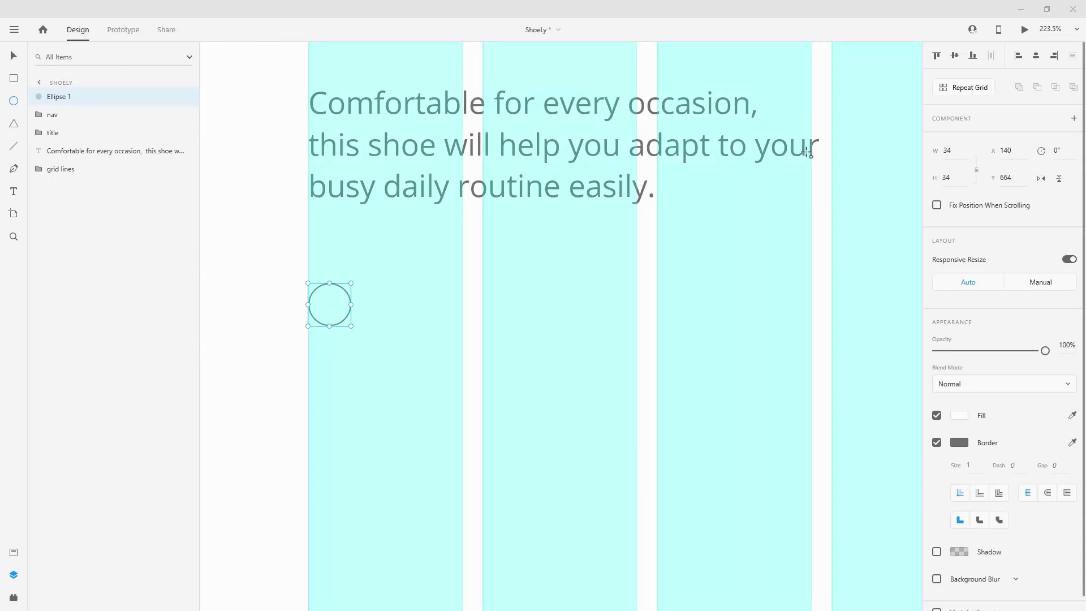
Step: Set the circle's width and height to 40 px and rename its layer as "color1"
left_click(960, 151)
type("40")
key("Tab")
type("40")
key("Return")
double_click(56, 97)
type("color1")
key("Return")
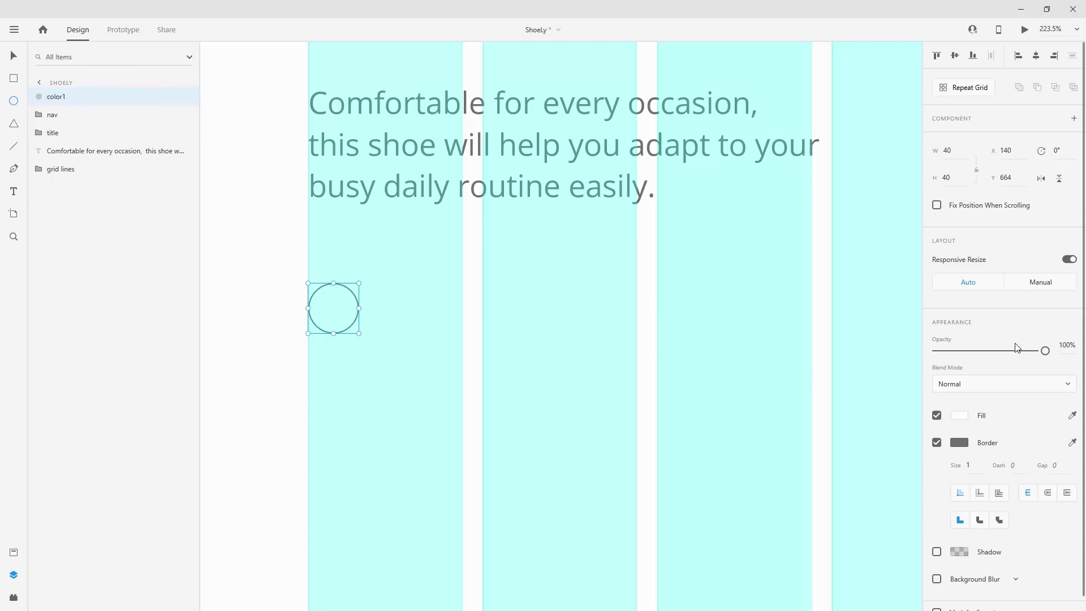
Step: Fill the color1 circle with the saved pink swatch #F553A8 and remove its border
left_click(962, 417)
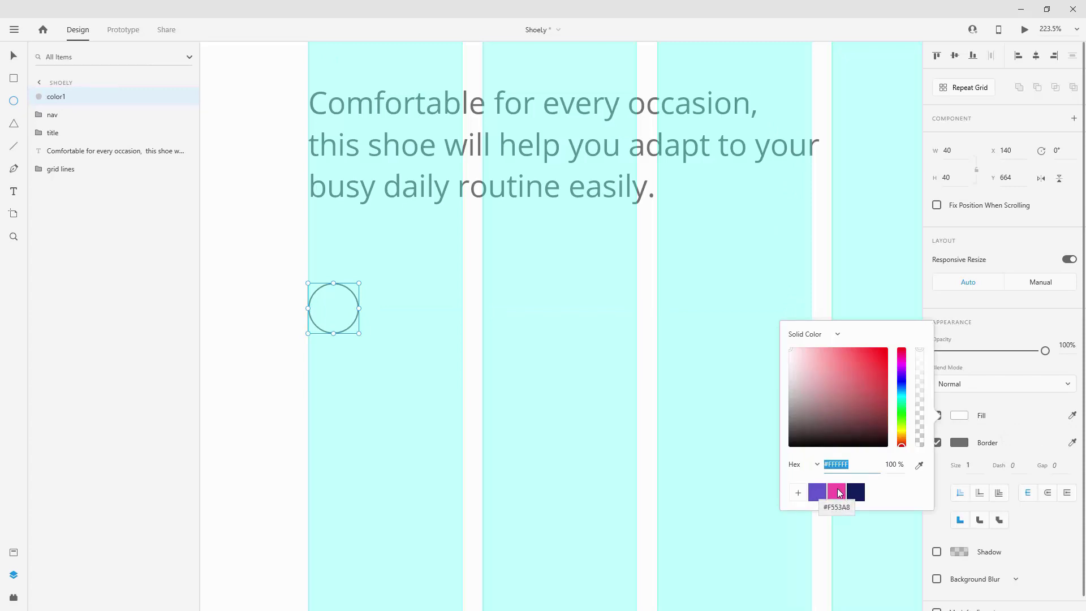
left_click(839, 493)
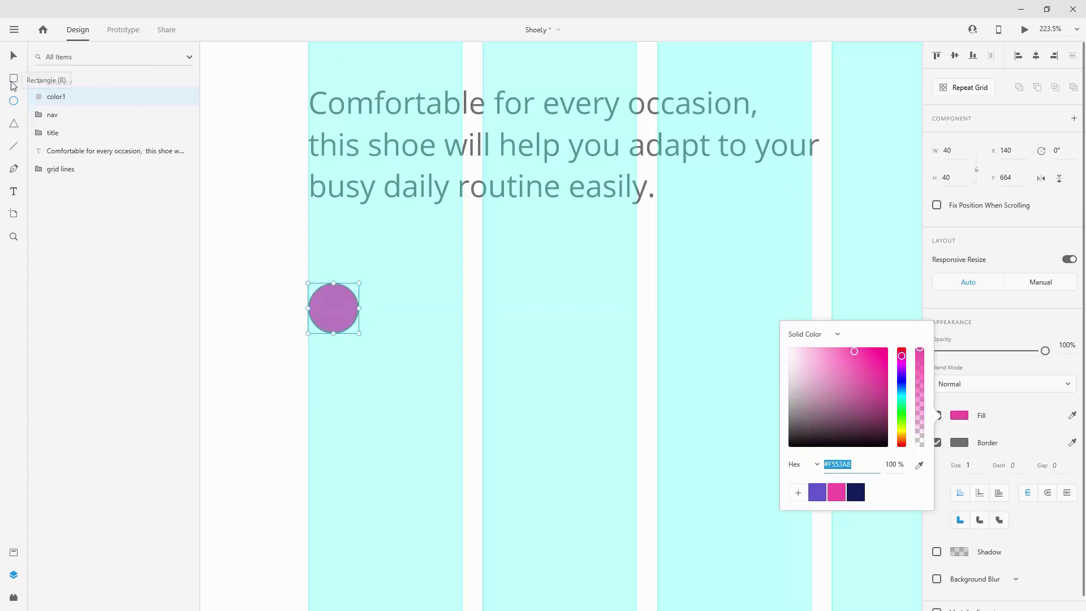
left_click(936, 441)
left_click(936, 442)
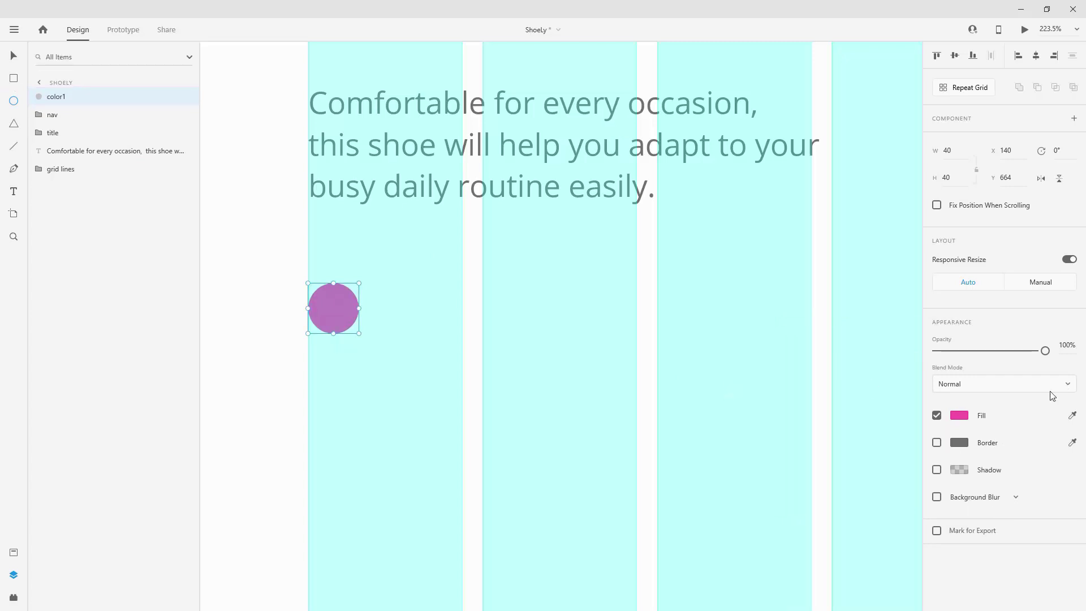
Step: Add a shadow to the color1 circle with X 5, Y 5 and blur 5
left_click(937, 470)
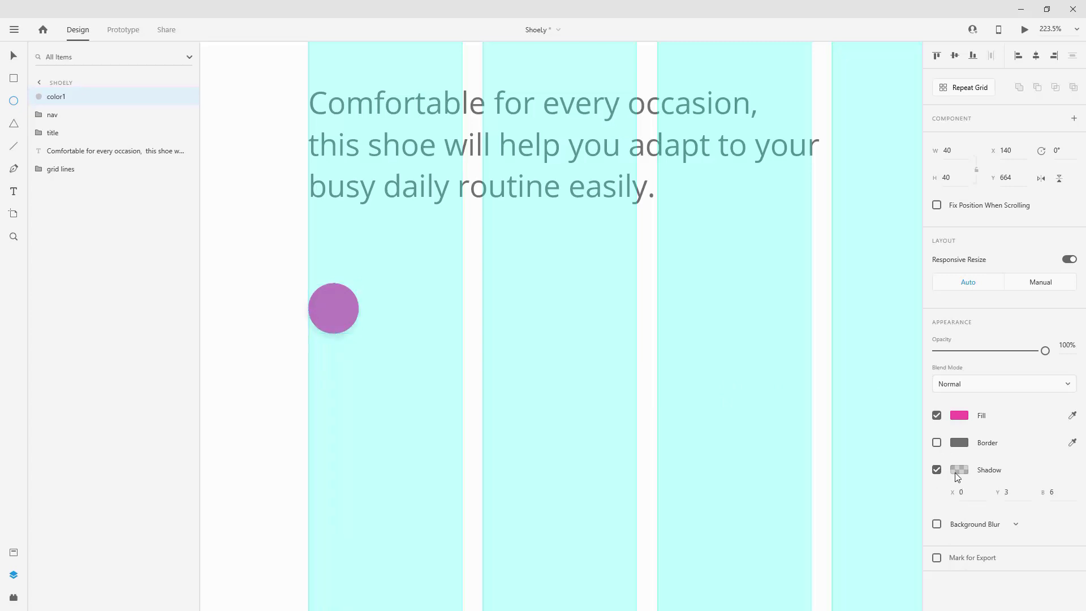
left_click(970, 490)
type("5")
key("Tab")
type("5")
key("Tab")
type("5")
key("Return")
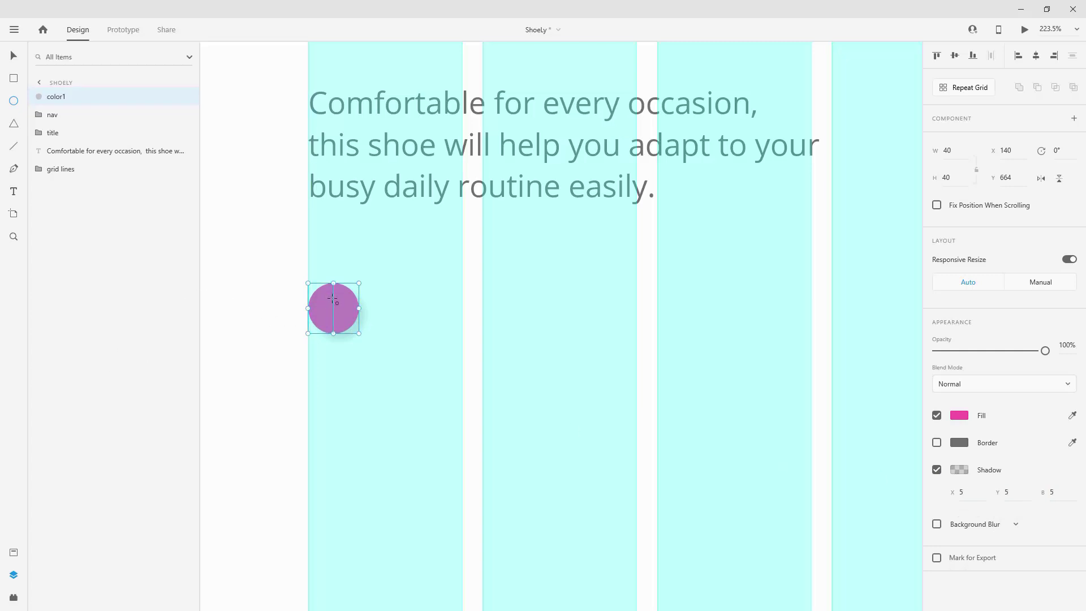
Step: Move the color1 layer beneath the description paragraph and turn off its shadow
key("v")
left_click_drag(79, 99, 97, 162)
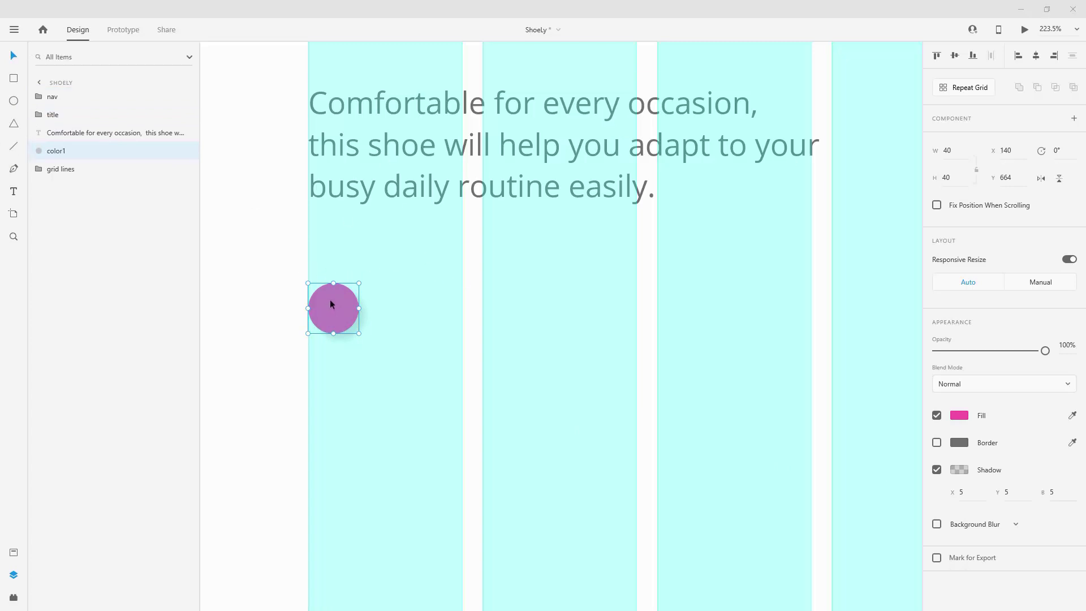
left_click(936, 470)
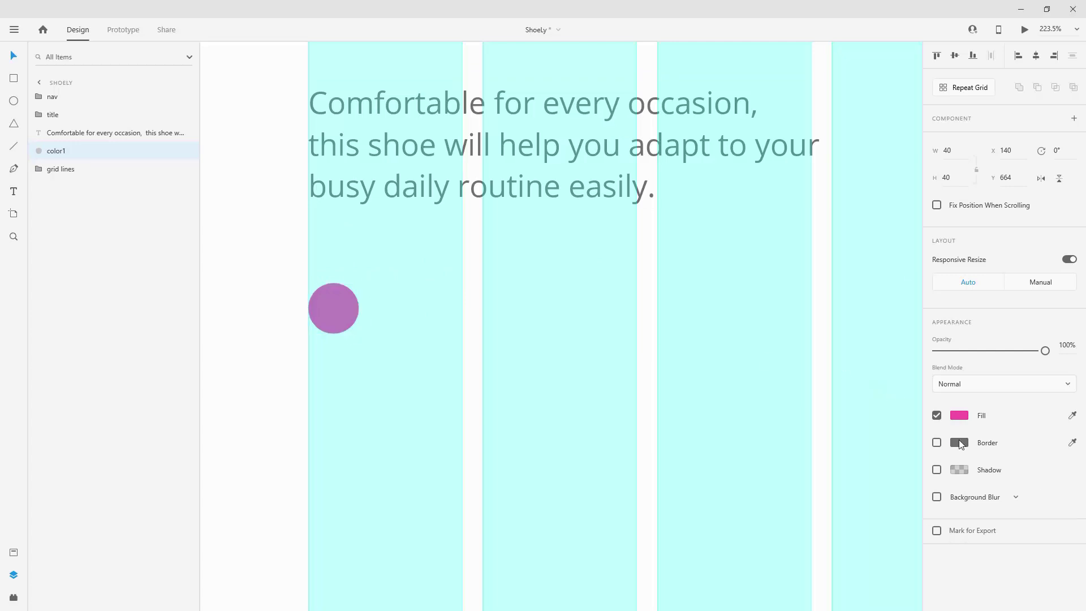
left_click(959, 415)
left_click_drag(830, 385, 703, 305)
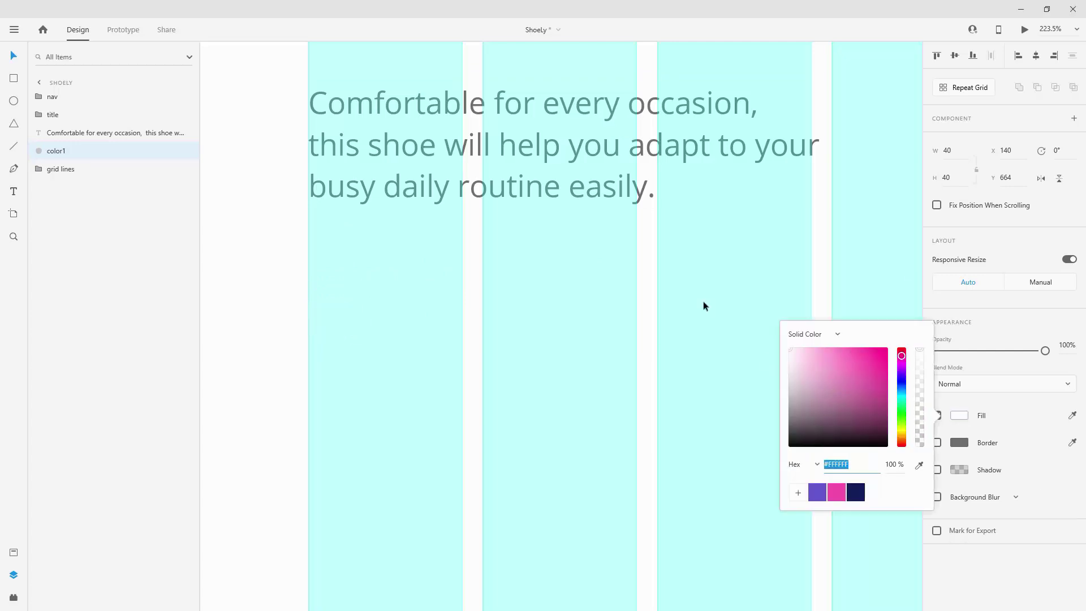
left_click(359, 316)
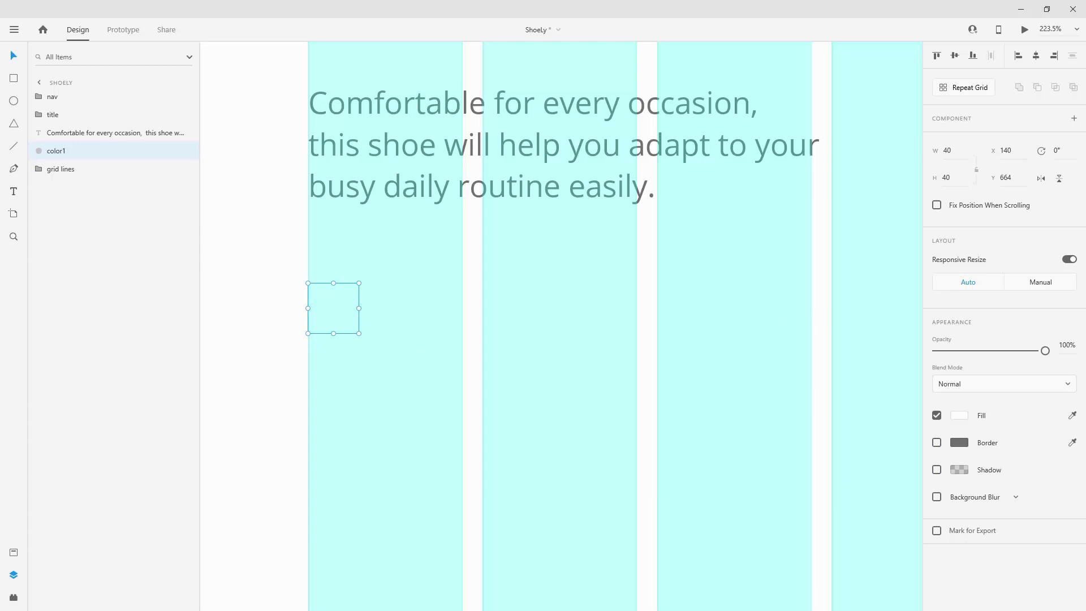
left_click(952, 150)
key("Down")
type("20")
key("Tab")
key("ctrl+z")
key("ctrl+z")
key("ctrl+z")
key("ctrl+z")
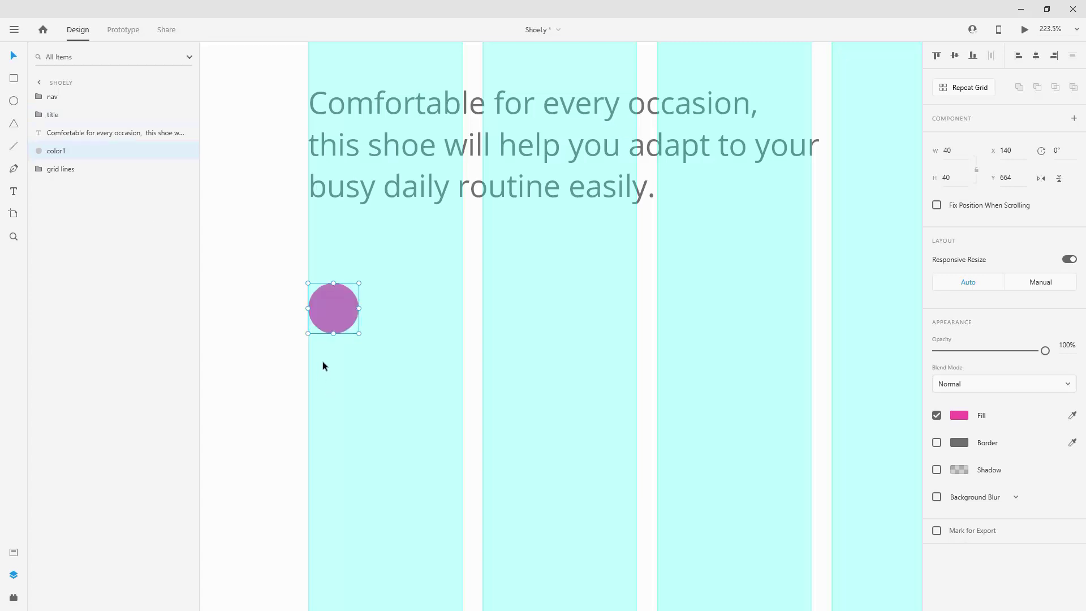
Step: Duplicate the color1 circle, name the copy "selector" and turn on the shadow of the color1 circle
key("ctrl+d")
double_click(61, 153)
type("selector")
key("Return")
left_click(61, 168)
left_click(936, 469)
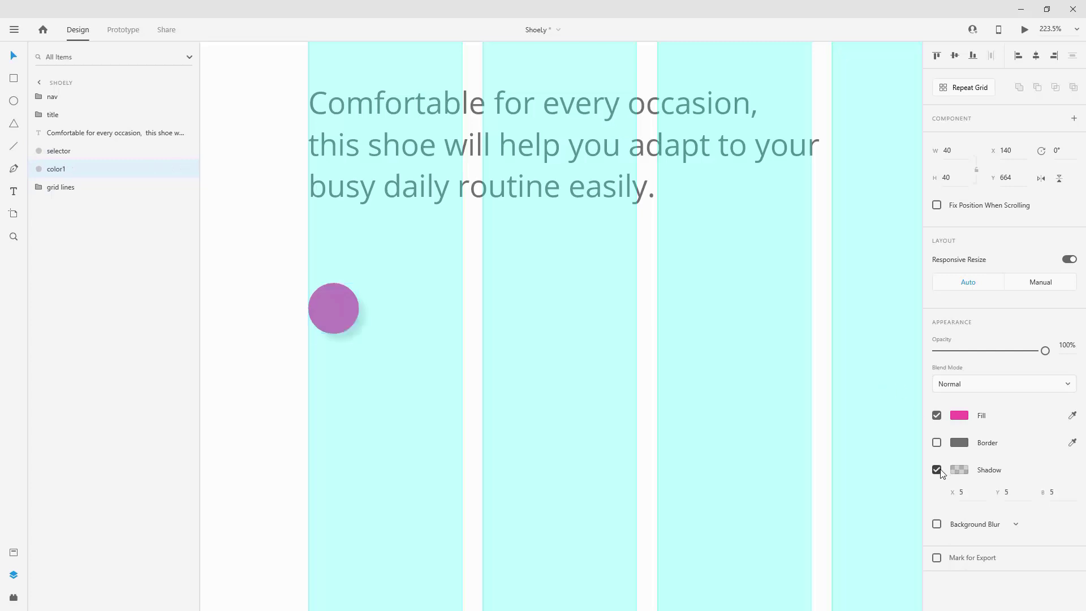
Step: Fill the selector circle with white sampled from the empty artboard area and resize it to 20 by 20
left_click(47, 150)
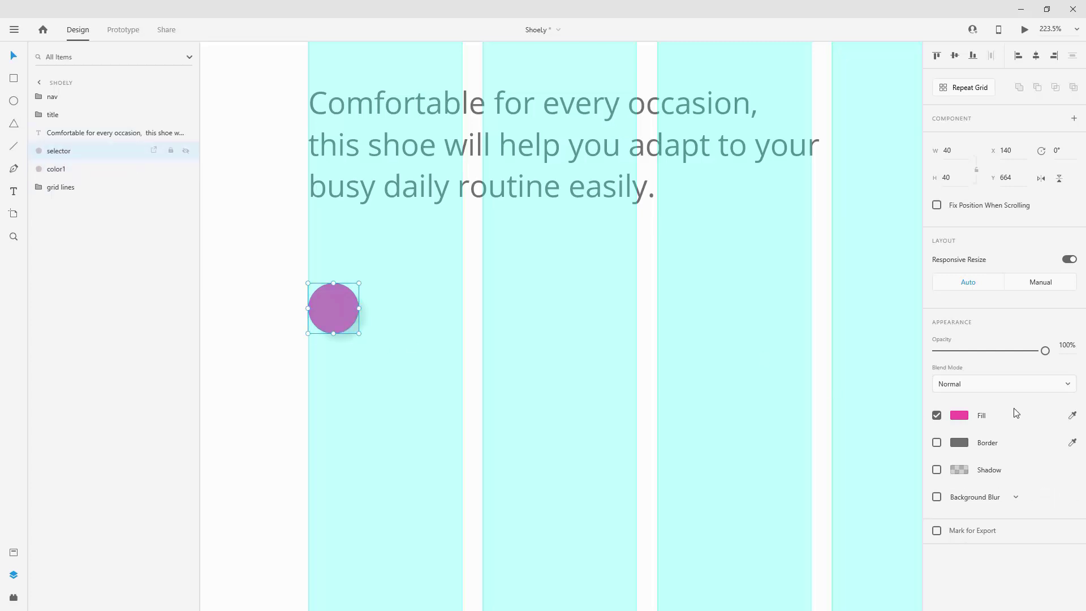
left_click(1072, 418)
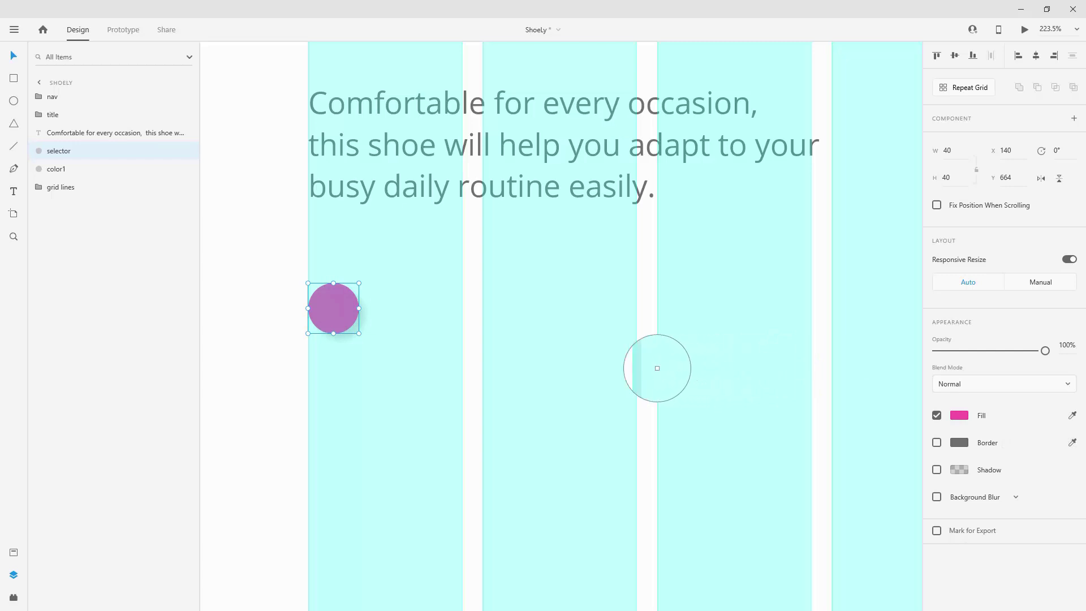
left_click(752, 371)
left_click(957, 151)
type("20")
key("Tab")
type("20")
key("Return")
Step: Center the selector circle on the color1 circle and turn on the selector's shadow
left_click(70, 174, "shift")
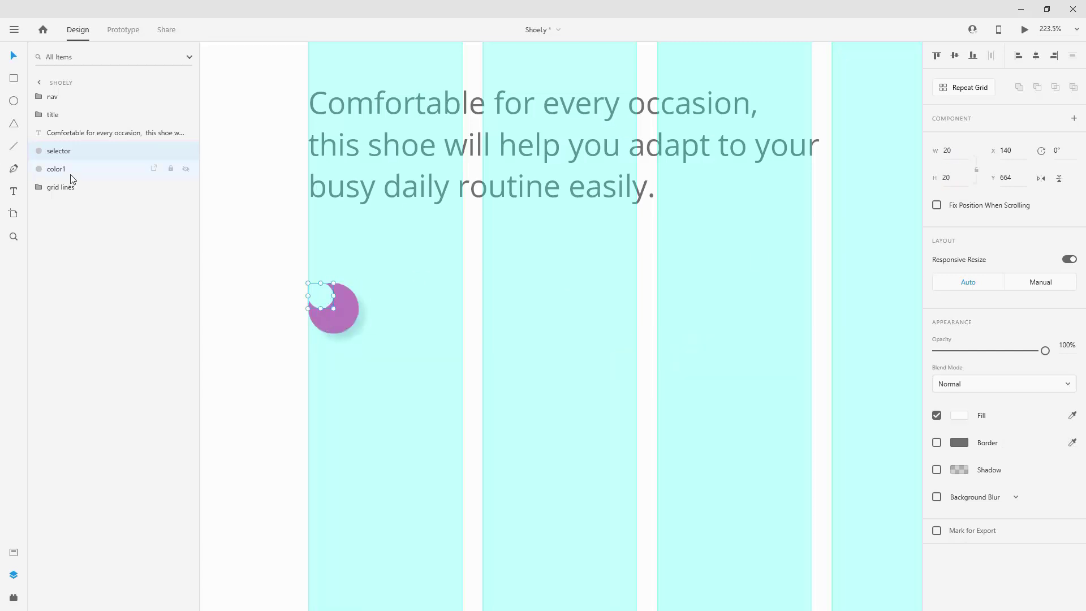
left_click(1036, 56)
left_click(954, 56)
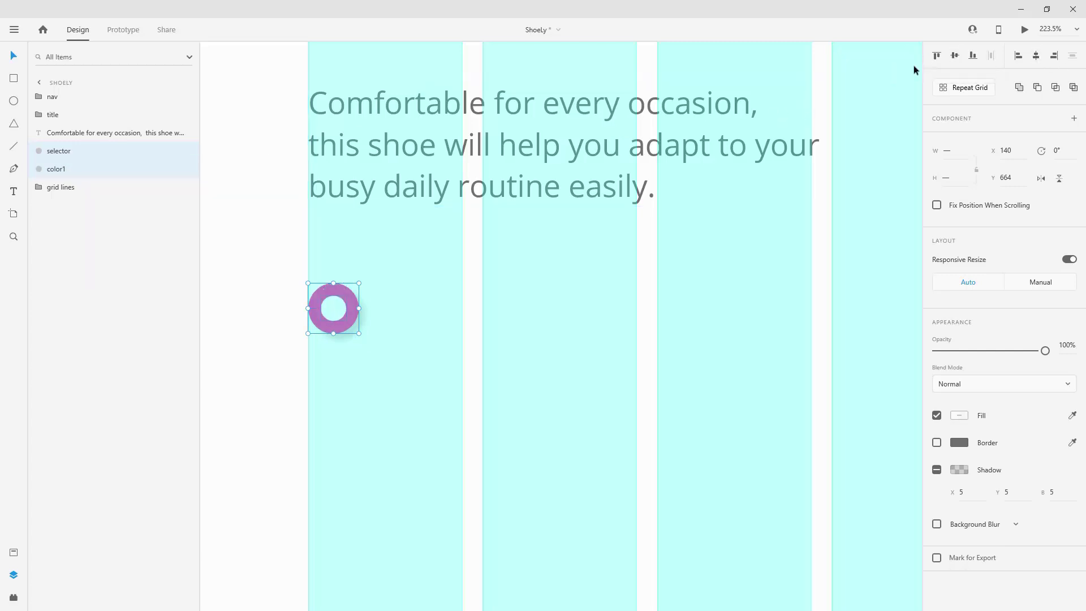
mouse_move(331, 289)
left_mouse_down()
mouse_move(347, 288)
mouse_move(338, 290)
left_mouse_up()
left_click(332, 309)
left_click(937, 469)
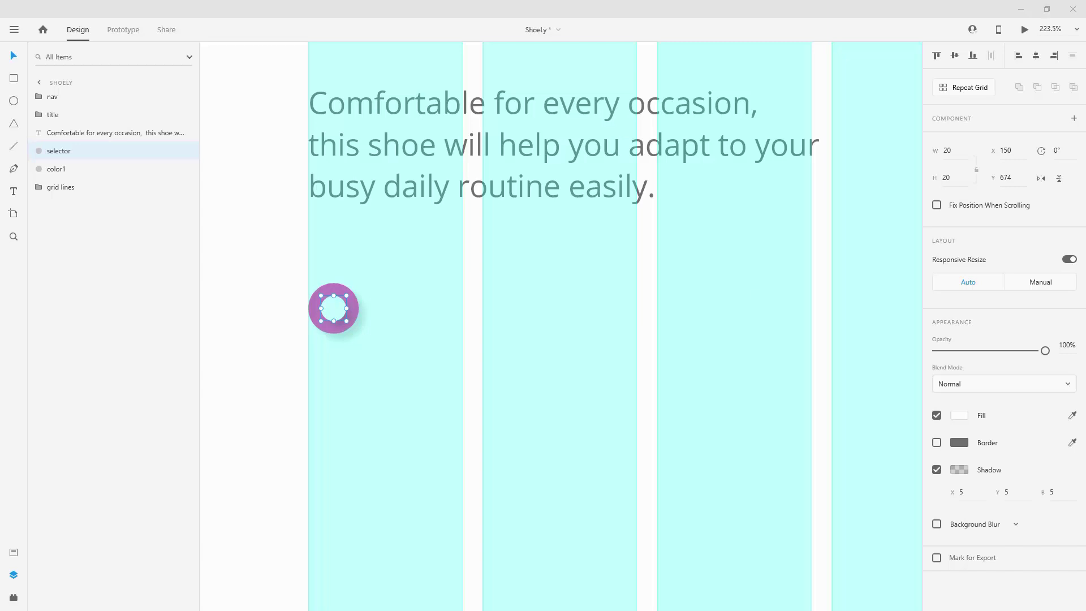
Step: Duplicate color1 to about X 255 and name the copy "color2", with its layer beneath color1
left_click(62, 170)
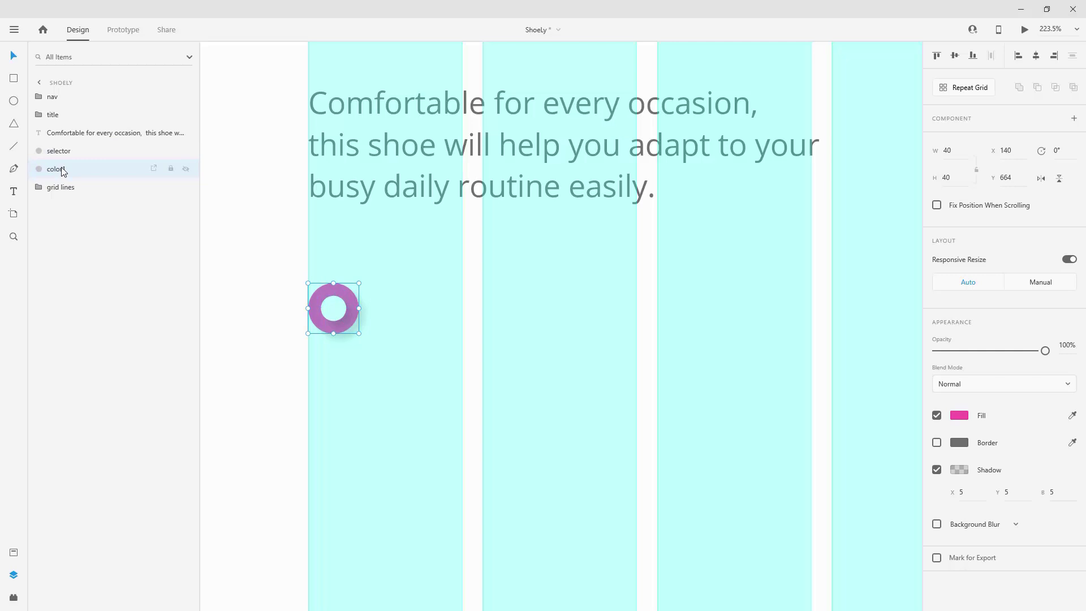
key("ctrl+d")
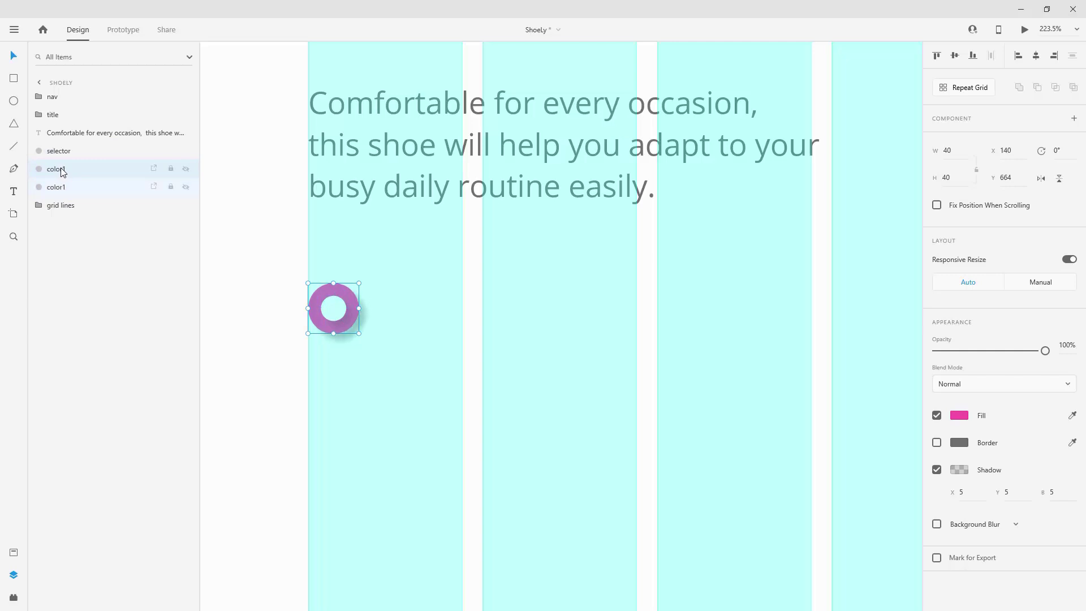
left_click_drag(350, 294, 497, 296)
left_click_drag(73, 167, 66, 194)
double_click(158, 187)
left_click(158, 190)
key("Return")
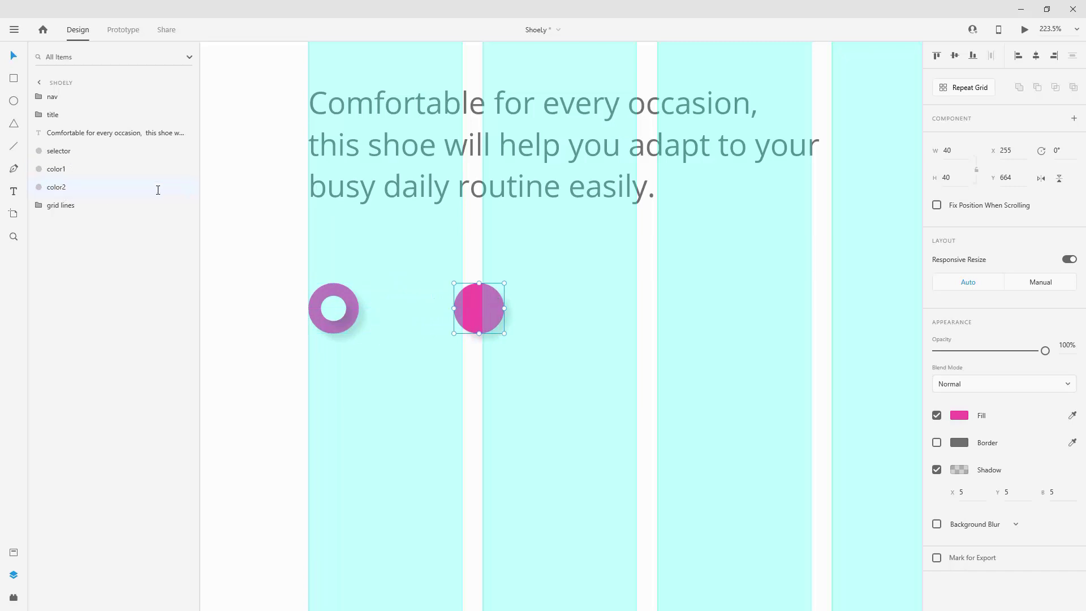
Step: Duplicate color2 to about X 393 and name the copy "color3", with its layer beneath color2
key("ctrl+d")
left_click_drag(480, 308, 654, 308)
left_click_drag(73, 187, 65, 209)
double_click(79, 204)
left_click(83, 201)
key("BackSpace")
type("3")
key("Return")
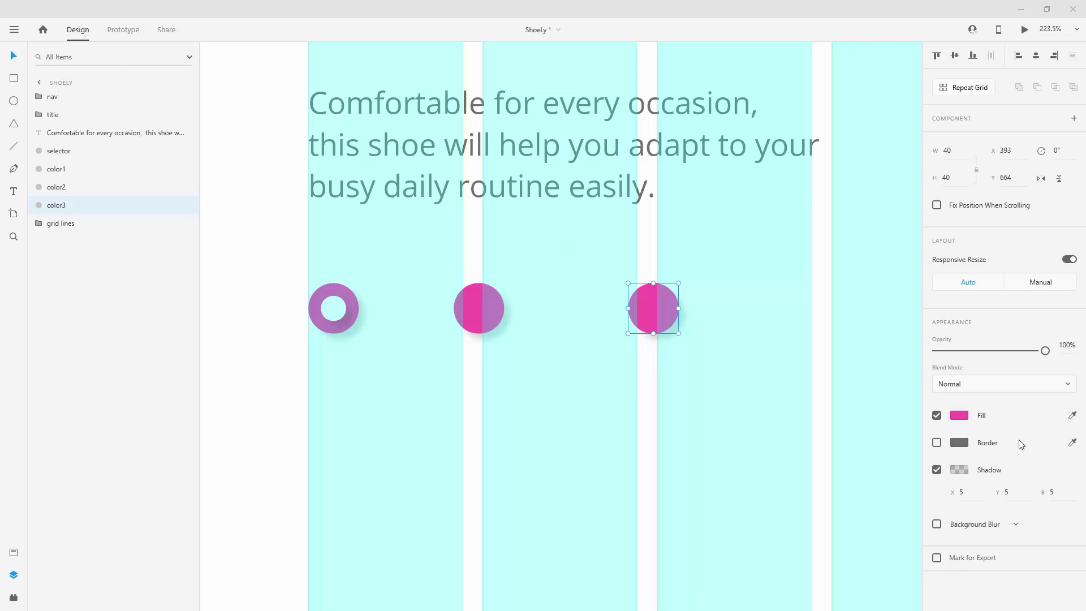
Step: Space the circles evenly in a row by moving color2 to X 250 and color3 to X 360
left_click(459, 308)
left_click(633, 304, "shift")
mouse_move(653, 304)
left_mouse_down()
mouse_move(559, 304)
mouse_move(653, 304)
mouse_move(622, 308)
left_mouse_up()
left_click(650, 305)
left_click(489, 297, "shift")
left_click_drag(481, 312, 393, 307)
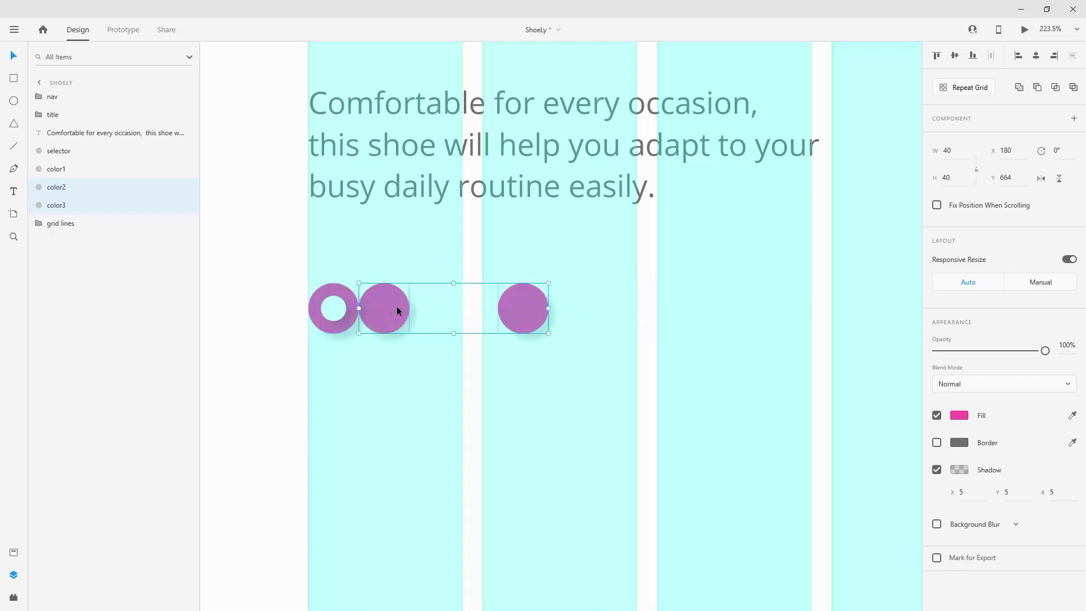
key("shift+Right")
key("shift+Right")
key("shift+Right")
key("shift+Right")
key("shift+Right")
key("shift+Right")
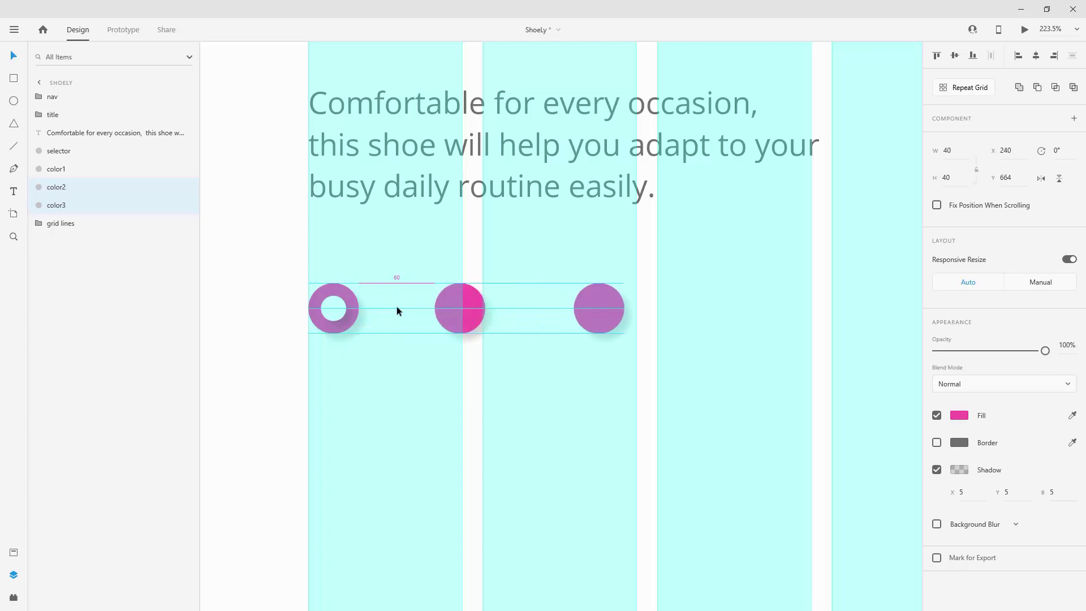
key("shift+Right")
Step: Change the fill of the color2 circle to #A8949E
left_click(69, 188)
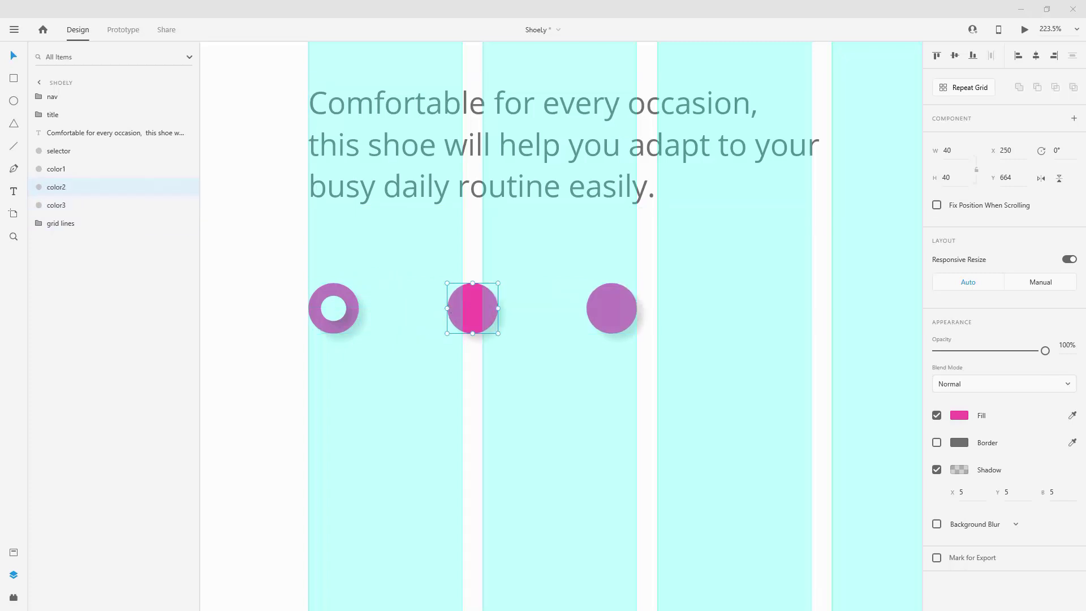
left_click(950, 415)
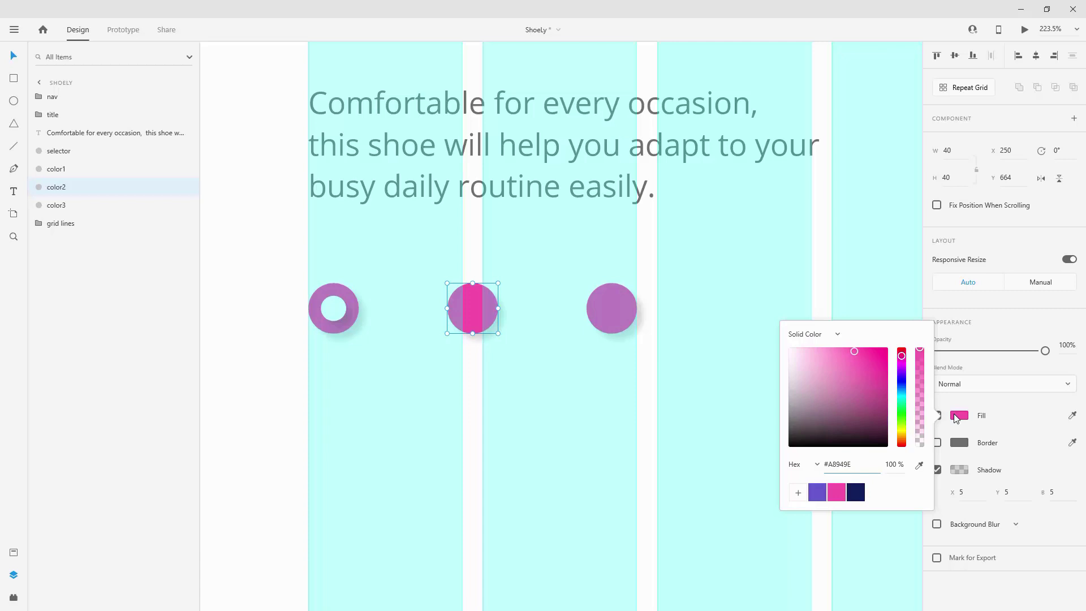
key("Return")
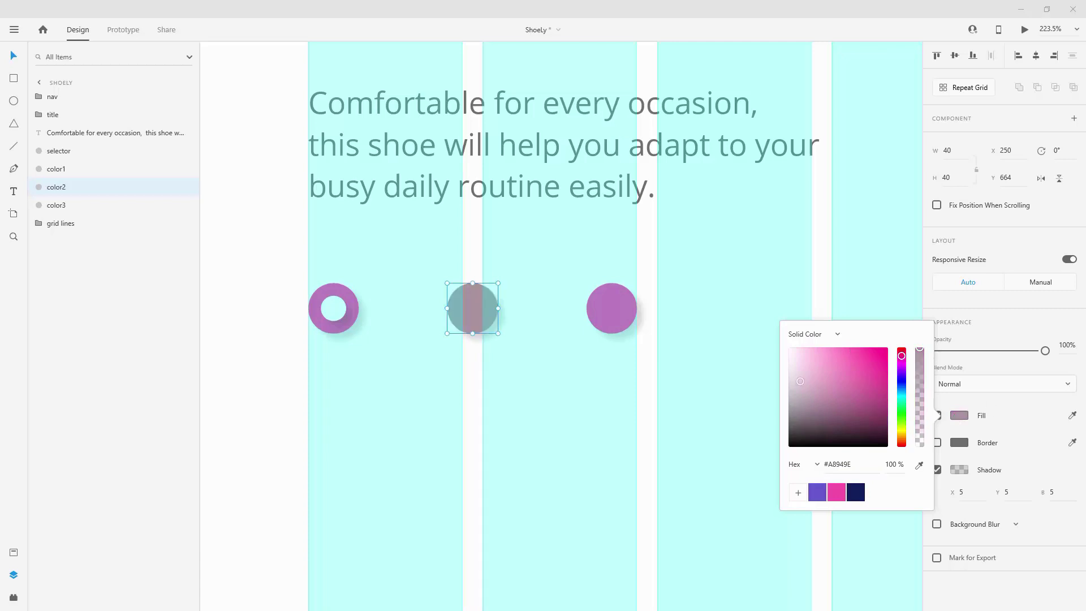
Step: Change the fill of the color3 circle to #6A67B8
left_click(614, 328)
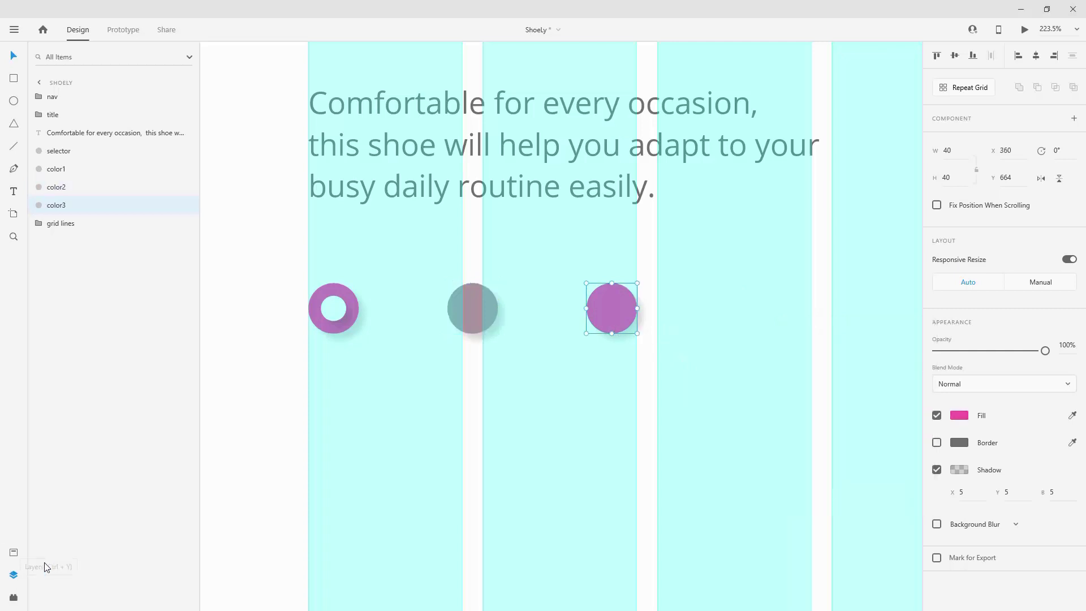
left_click(957, 414)
type("#6A67B8")
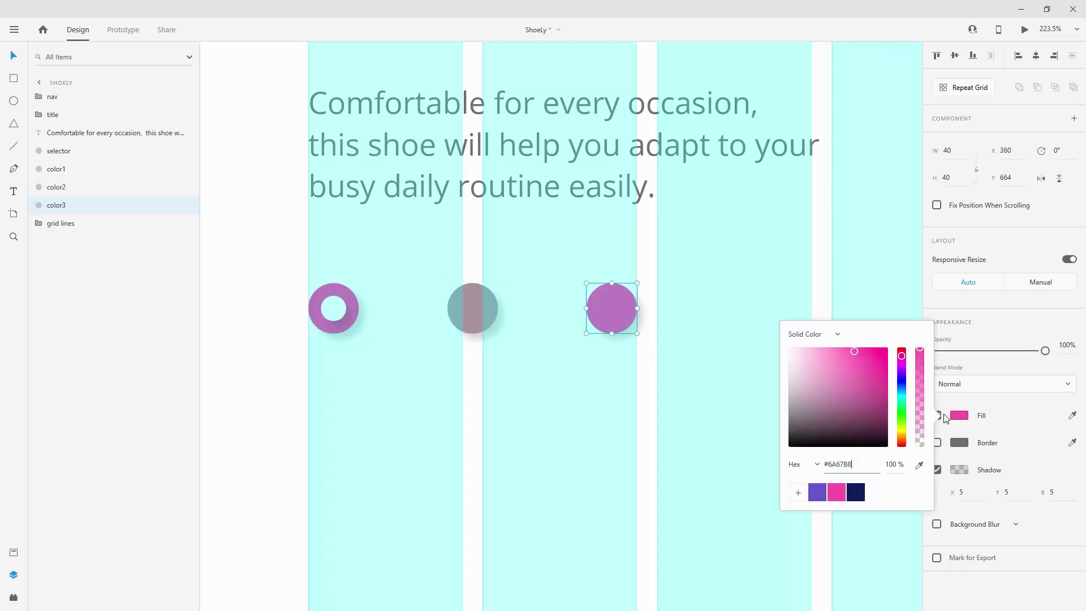
key("Return")
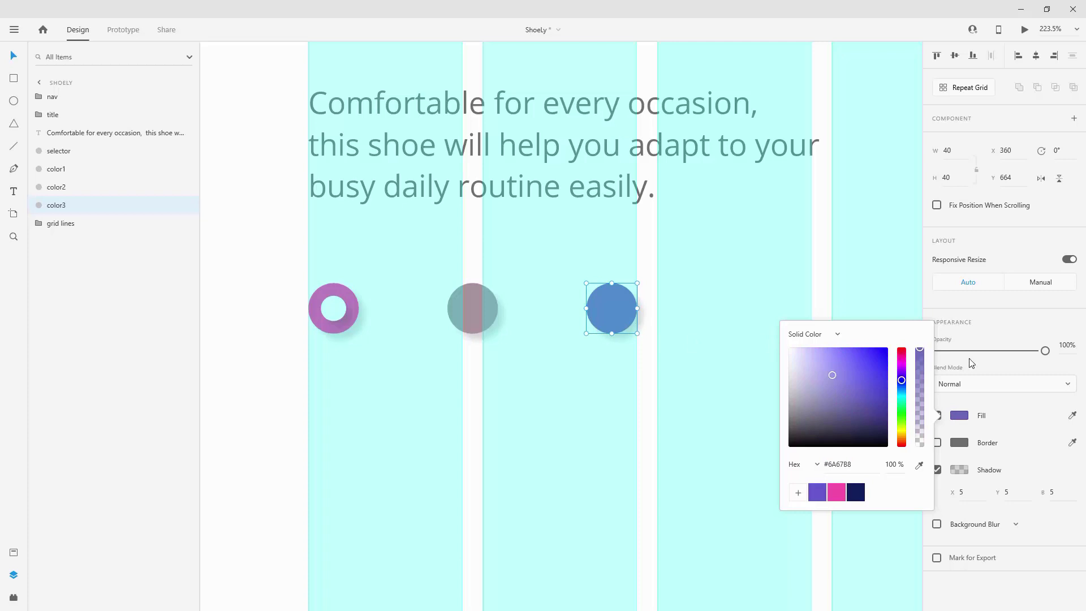
left_click(1052, 526)
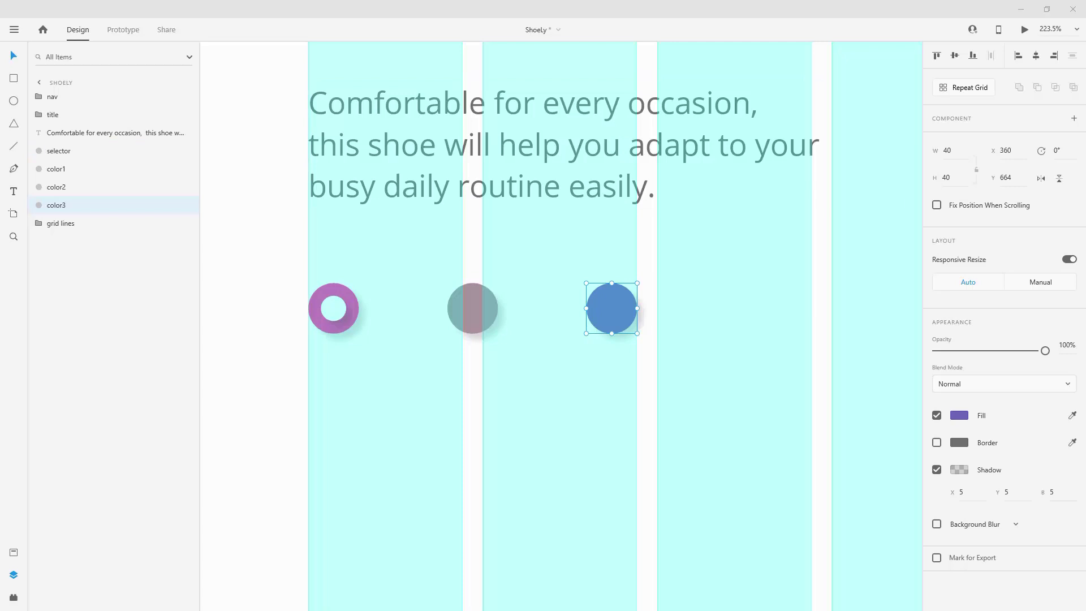
Step: Group the selector, color1, color2 and color3 layers and name the group "colors"
left_click(69, 152)
left_click(72, 207, "shift")
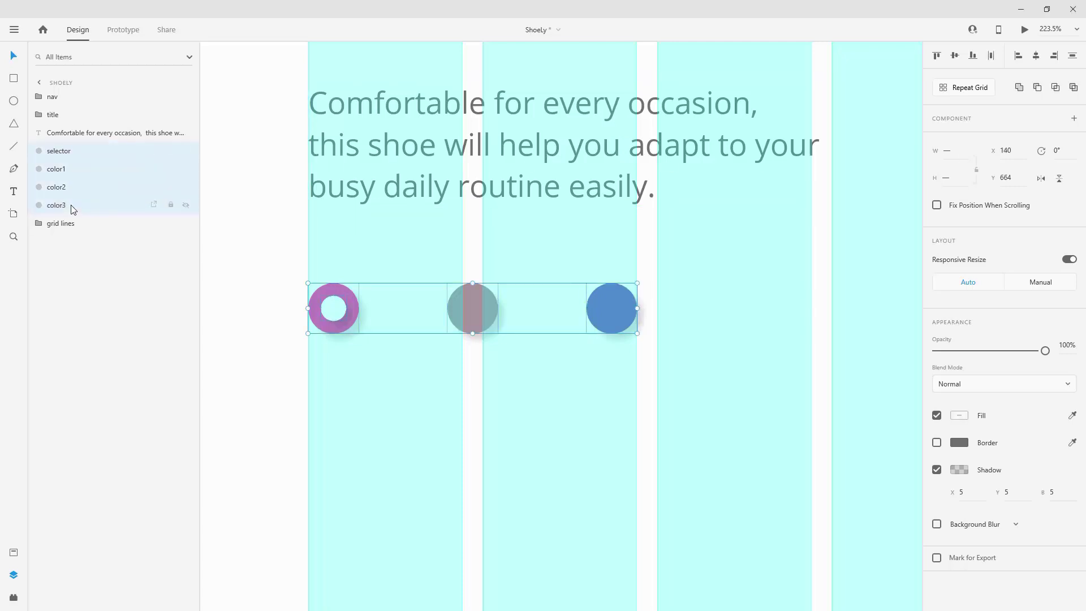
key("ctrl+g")
double_click(60, 152)
type("colors")
key("Return")
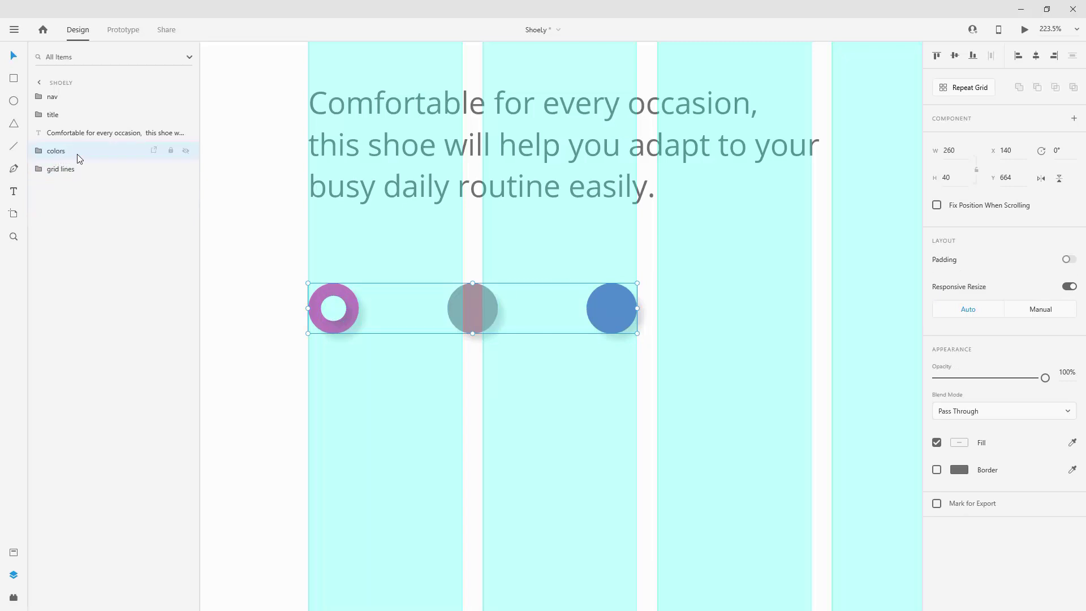
Step: Move the colors group up closer to the description paragraph, to Y 643
left_click_drag(336, 299, 345, 219)
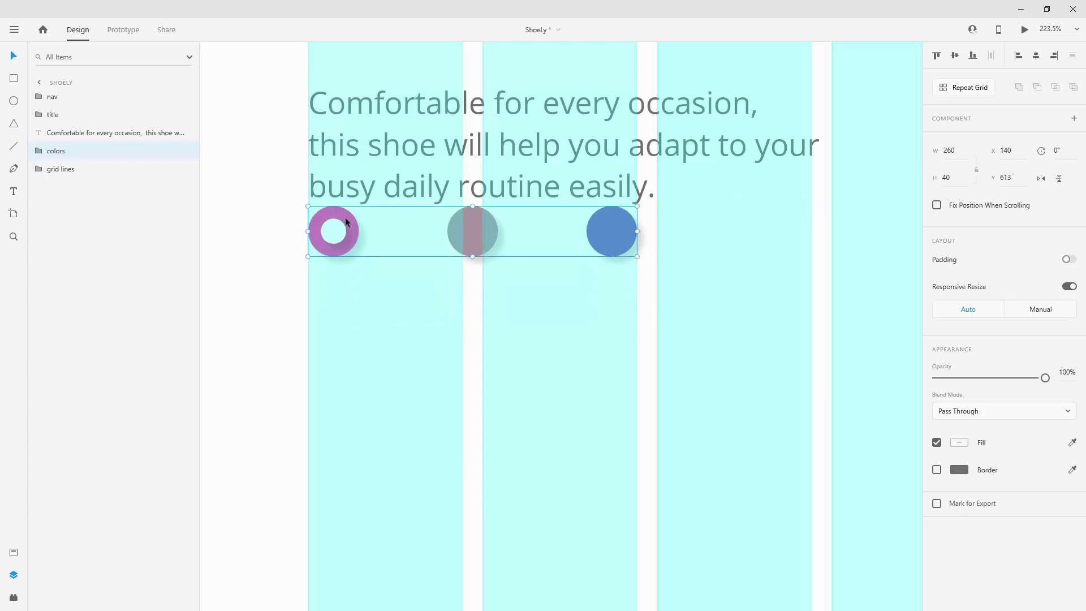
key("shift+Down")
key("shift+Down")
key("shift+Down")
key("shift+Down")
Step: Duplicate the description paragraph to below the color circles and replace the copy's text with "$98"
scroll(562, 218, "down", 3)
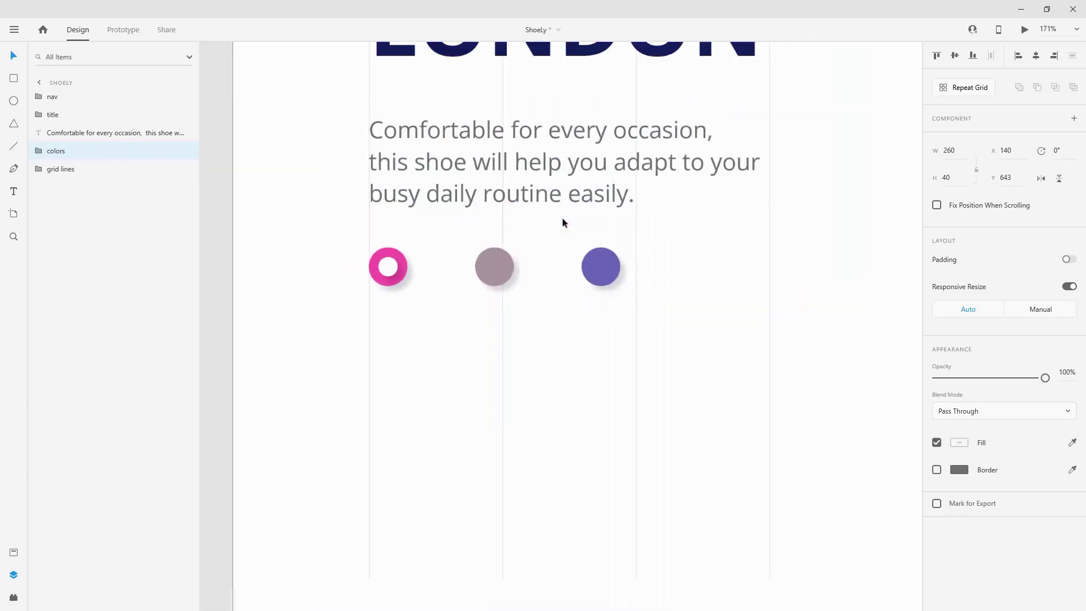
left_click(552, 199)
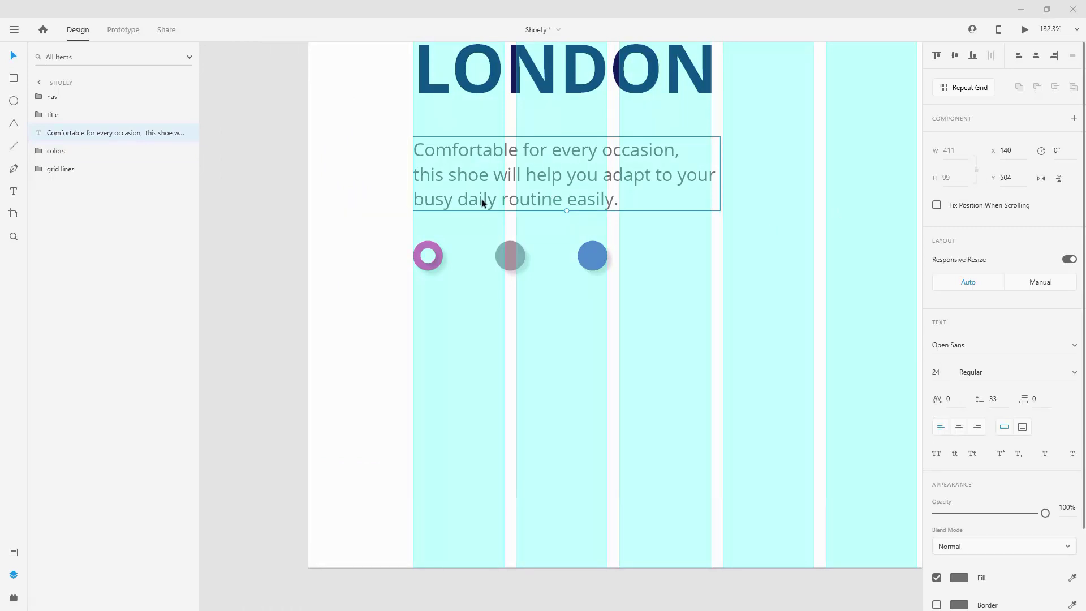
key("ctrl+d")
left_click_drag(582, 177, 583, 349)
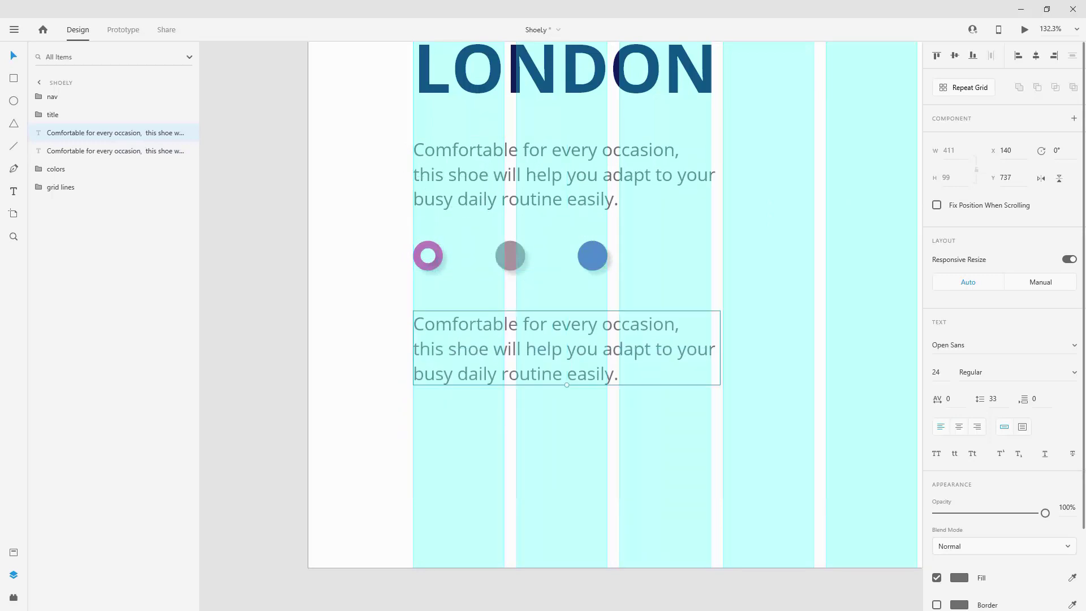
double_click(632, 334)
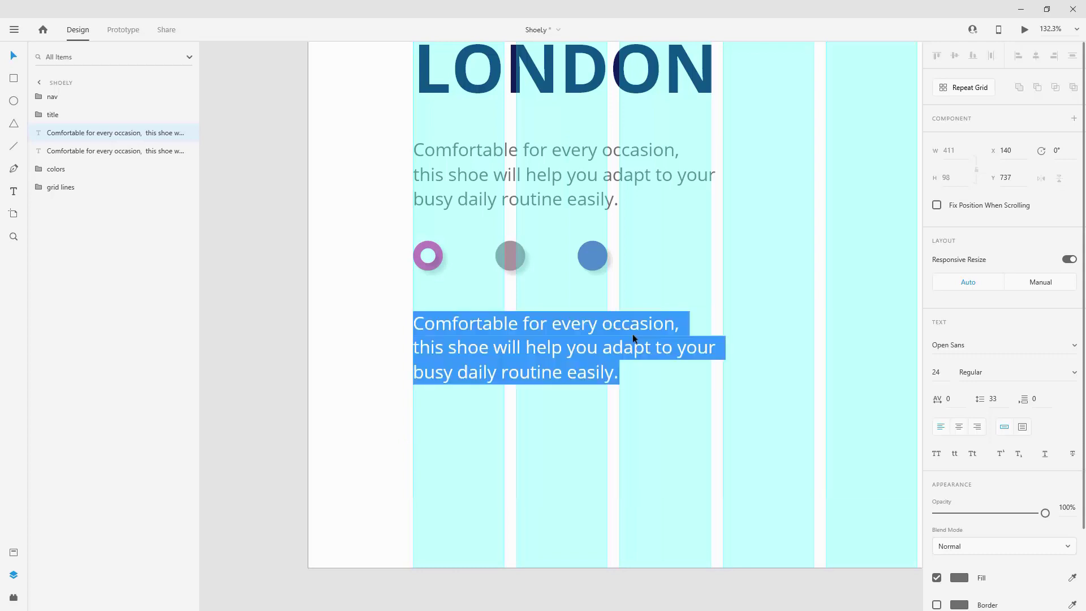
type("$98")
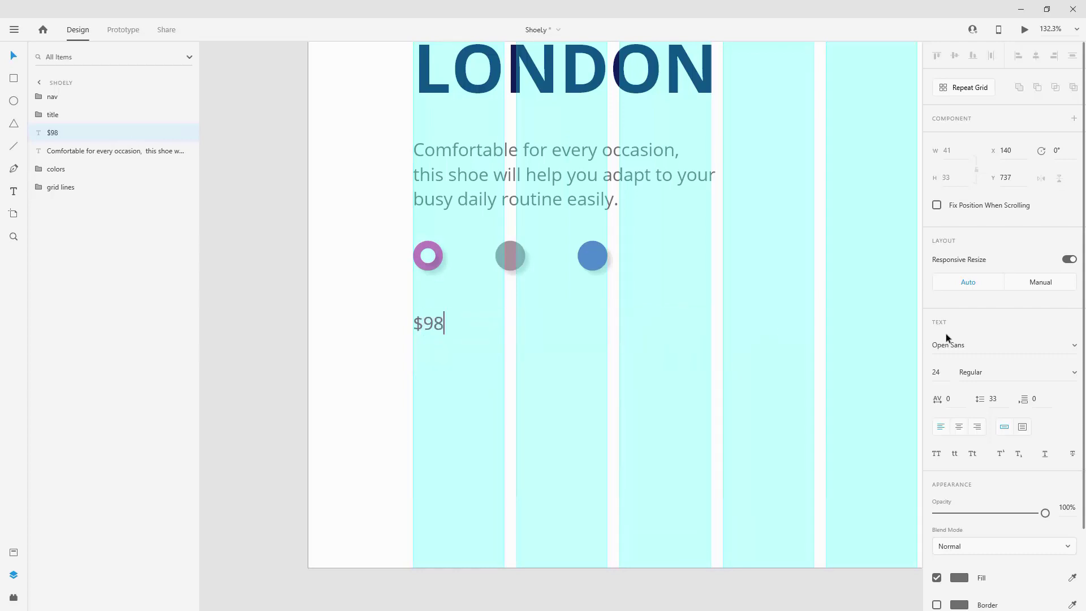
Step: Set the $98 price text to size 60 in Bold
key("ctrl+a")
left_click(938, 371)
type("60")
key("Return")
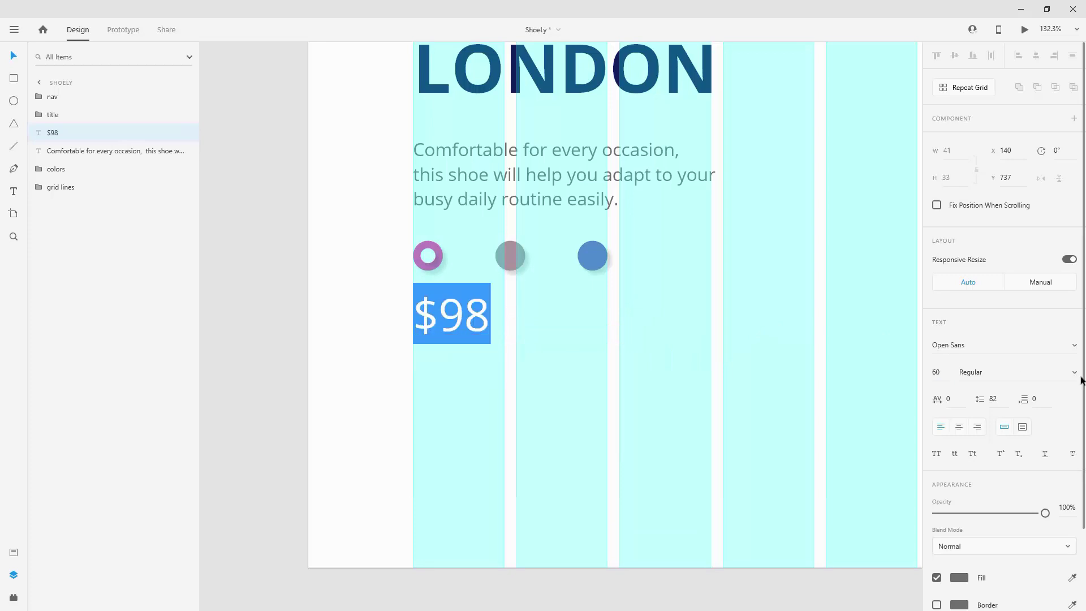
key("Escape")
left_click(1073, 372)
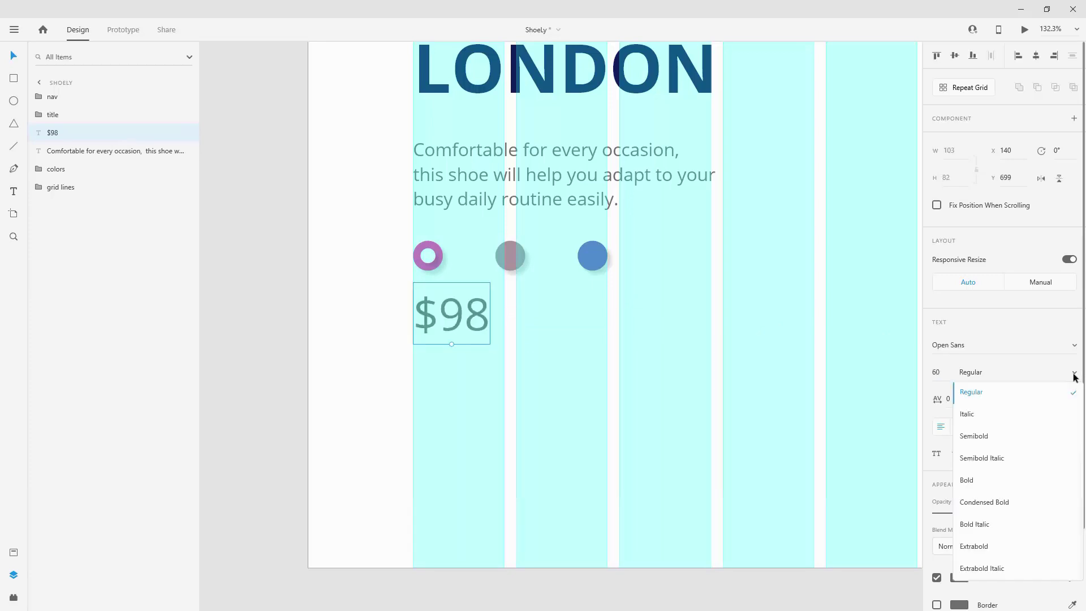
left_click(974, 482)
Step: Lower the $98 price to Y 723 and move its layer beneath the colors group
left_click_drag(474, 314, 474, 331)
left_click_drag(76, 132, 73, 182)
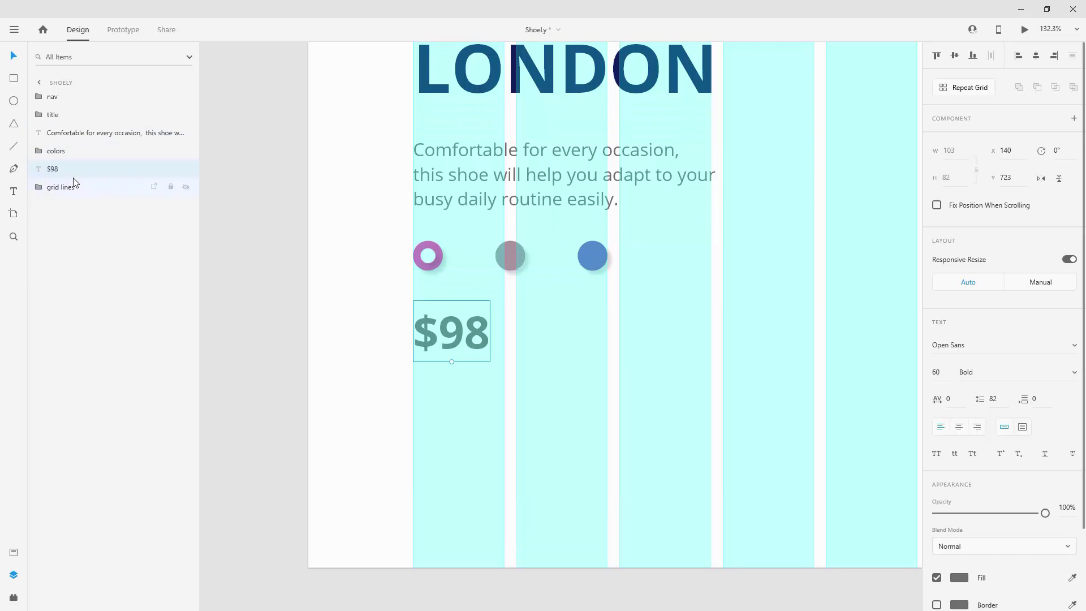
Step: Duplicate the description paragraph to below the price and replace the copy's text with "Add To Cart"
left_click(494, 160)
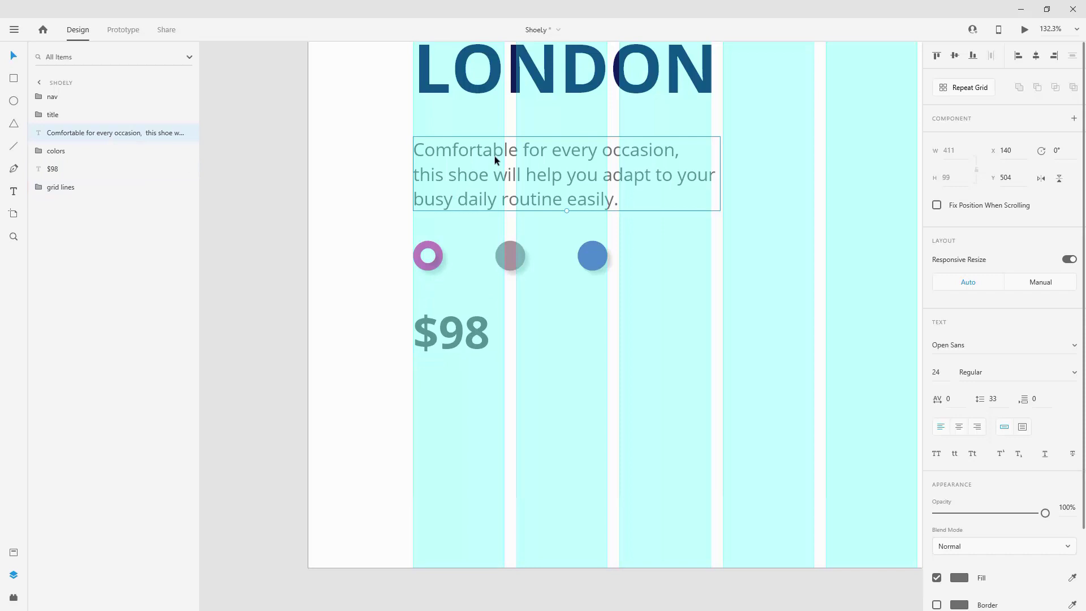
key("ctrl+d")
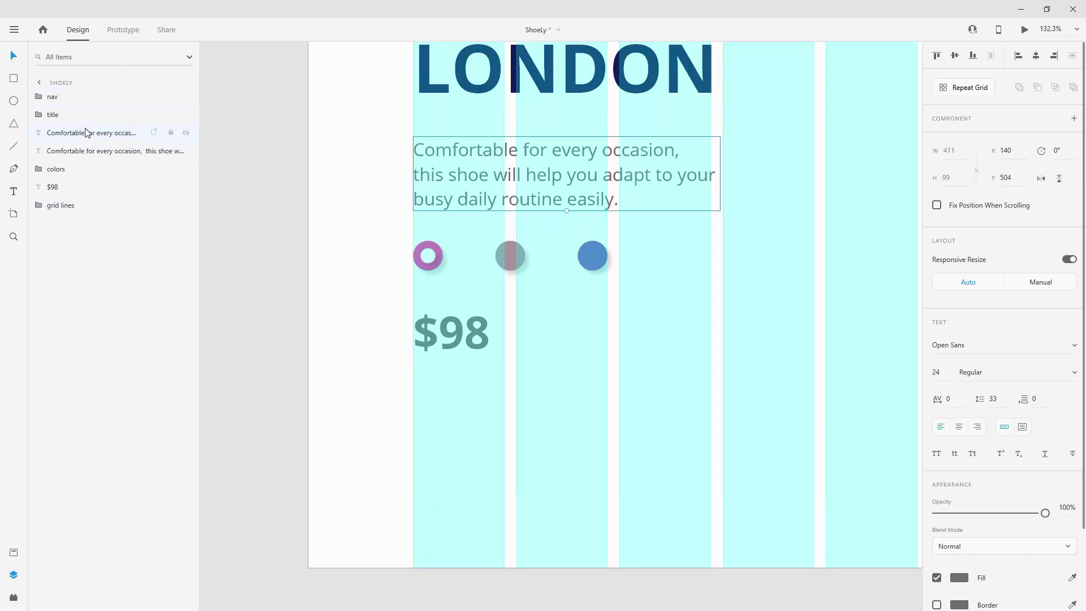
left_click_drag(677, 176, 615, 423)
double_click(614, 421)
type("Add To Cart")
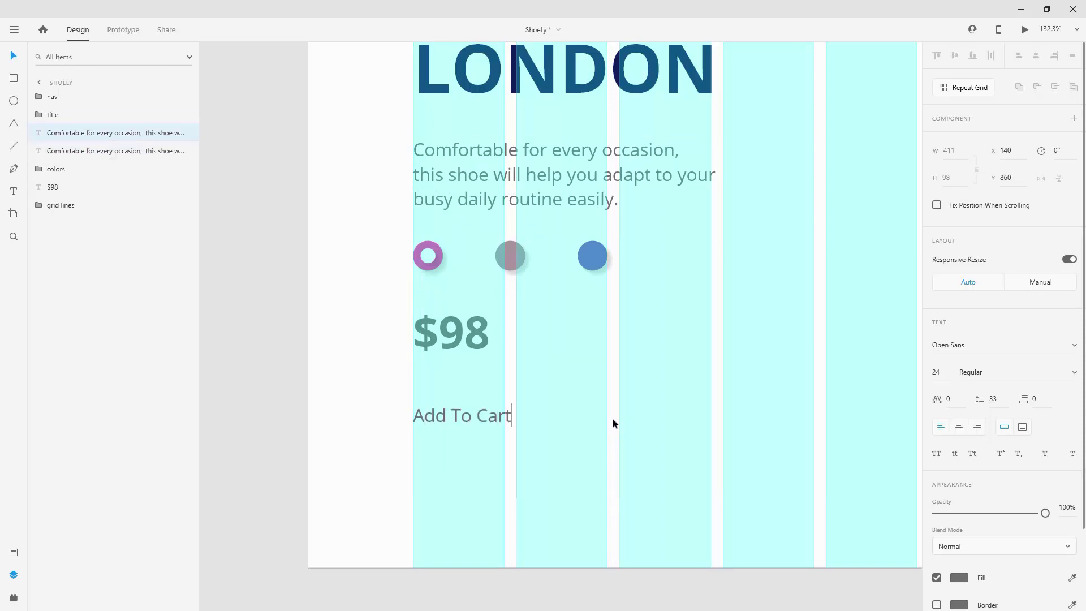
Step: Center-align the "Add To Cart" text and move its layer beneath the $98 layer
key("ctrl+a")
left_click(959, 427)
key("Escape")
left_click_drag(56, 135, 65, 195)
Step: Draw a 260 px wide rectangle around the "Add To Cart" text at X 140, Y 844 and set its height to 80
left_click(18, 84)
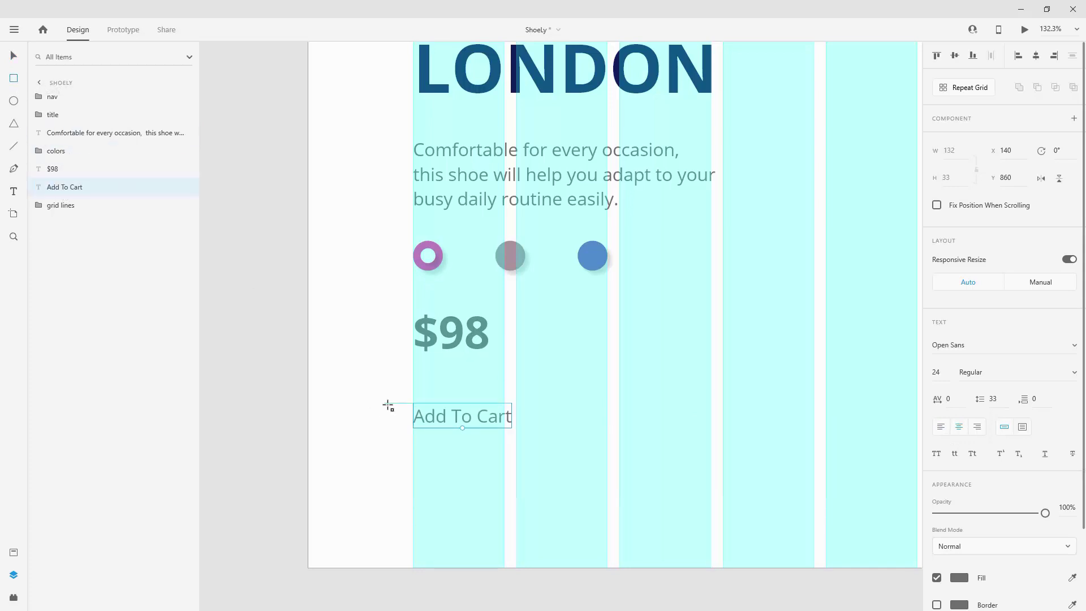
left_click_drag(416, 393, 607, 443)
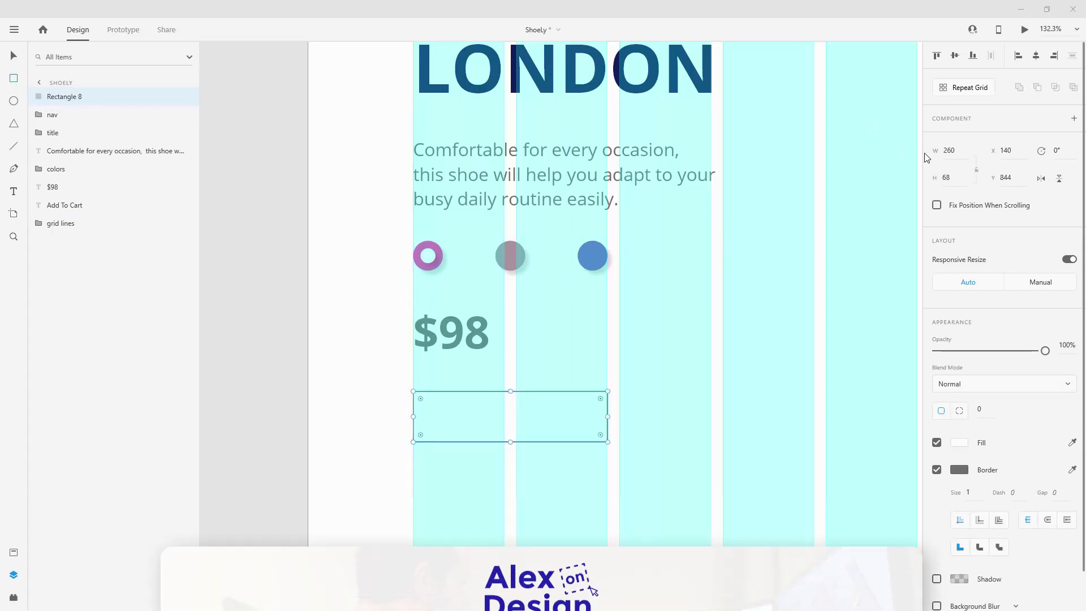
left_click(956, 182)
type("80")
key("Return")
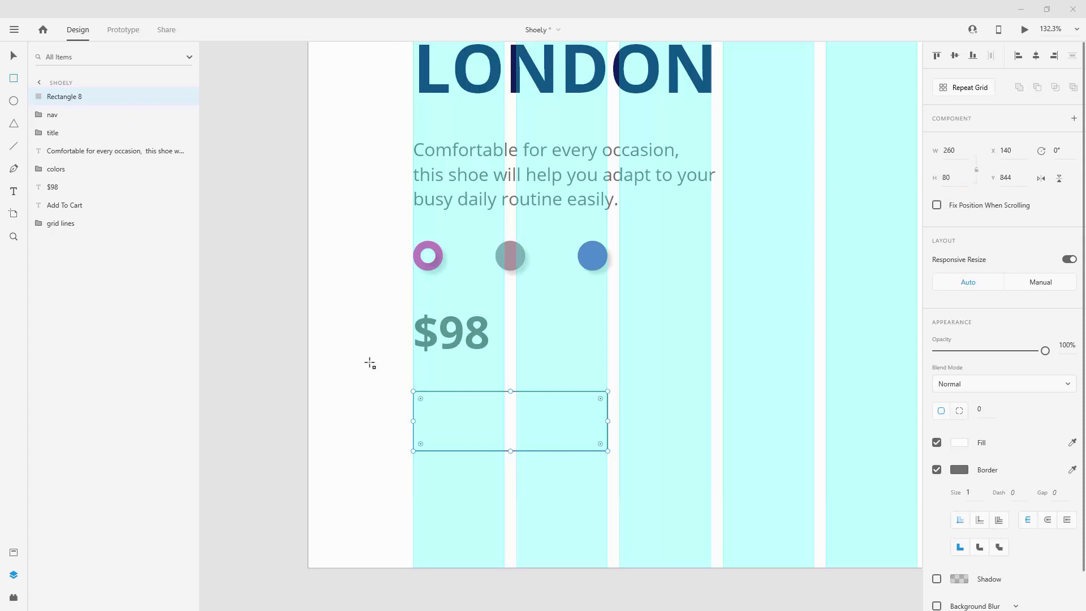
Step: Rename the new rectangle's layer to "btn" and move it directly beneath the "Add To Cart" layer
double_click(61, 99)
type("btn")
key("Return")
left_click_drag(63, 100, 73, 218)
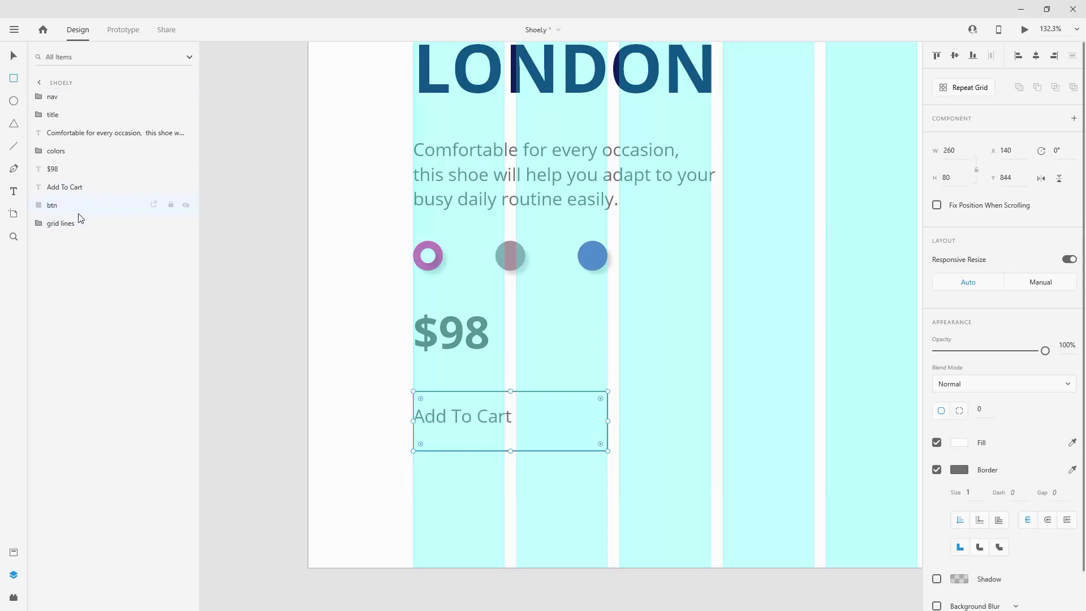
Step: Set the "Add To Cart" text size to 28 and center it horizontally inside the button rectangle
key("v")
left_click(491, 413)
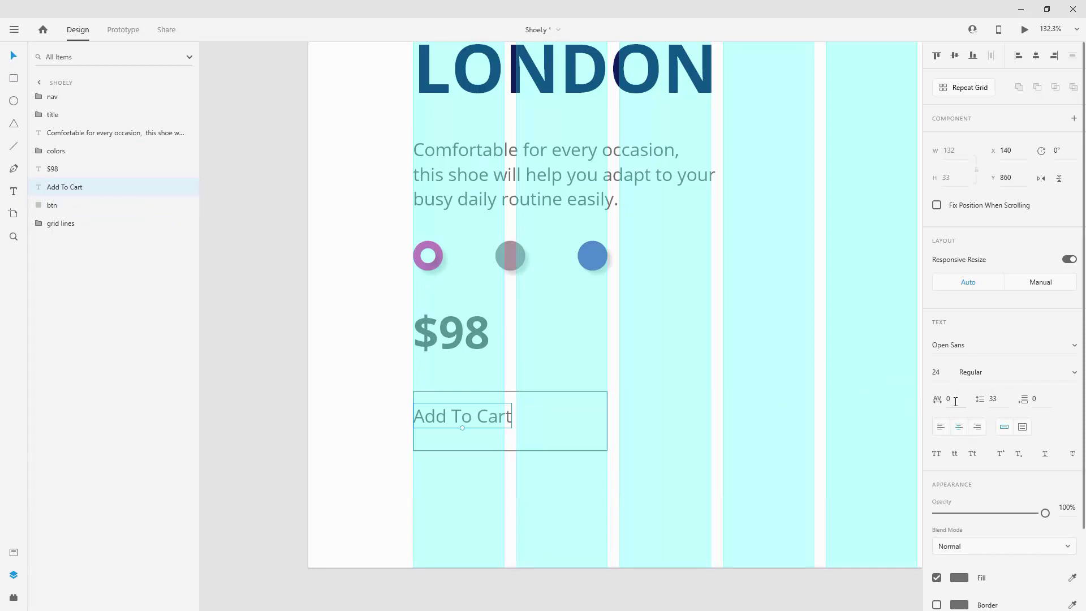
left_click(940, 372)
type("28")
key("Return")
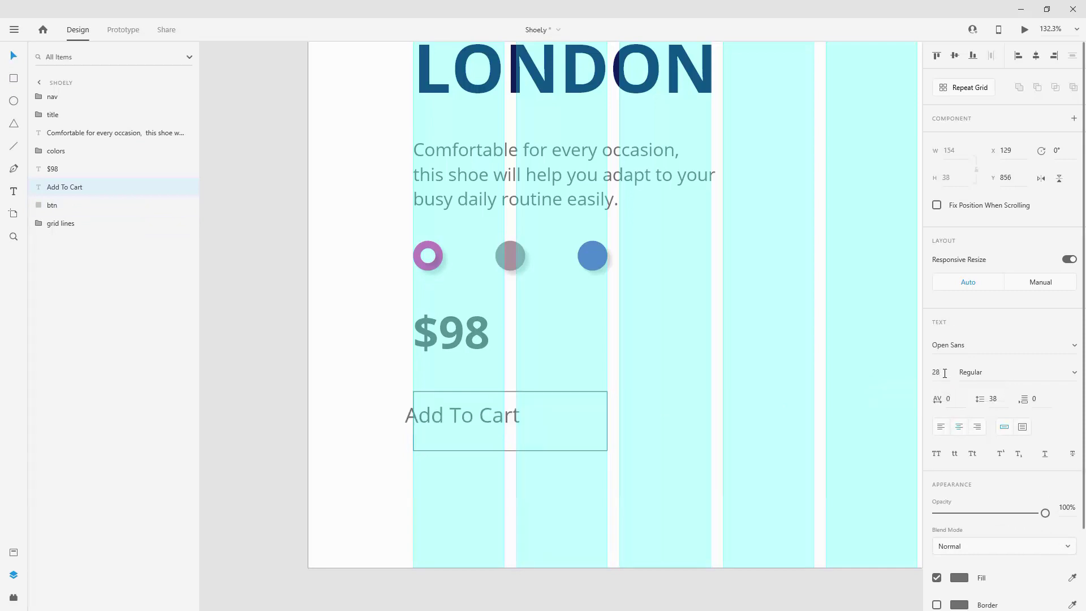
left_click_drag(494, 415, 540, 422)
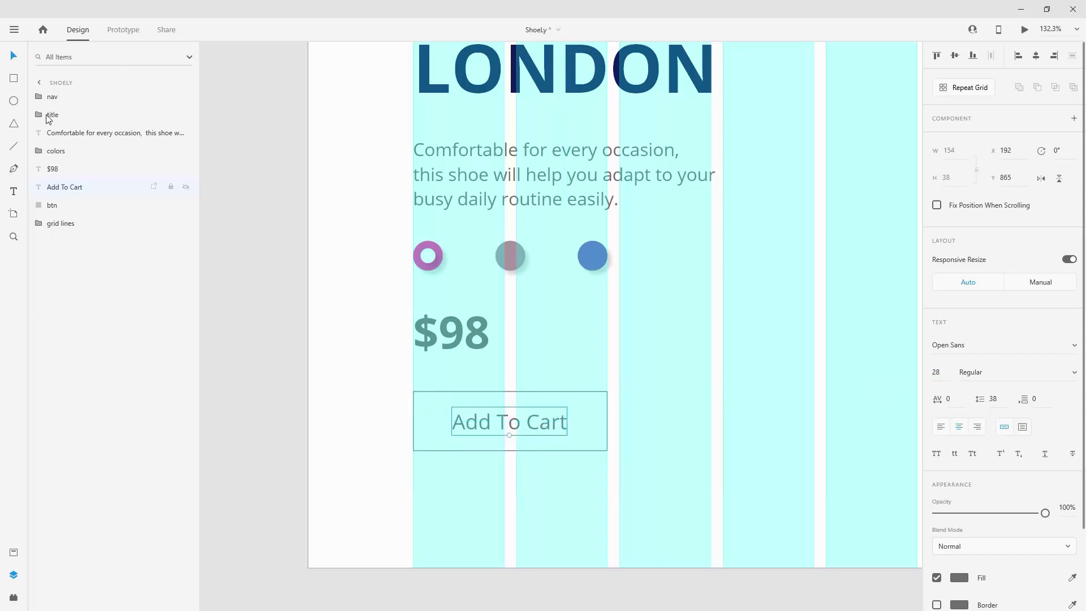
left_click(65, 205, "shift")
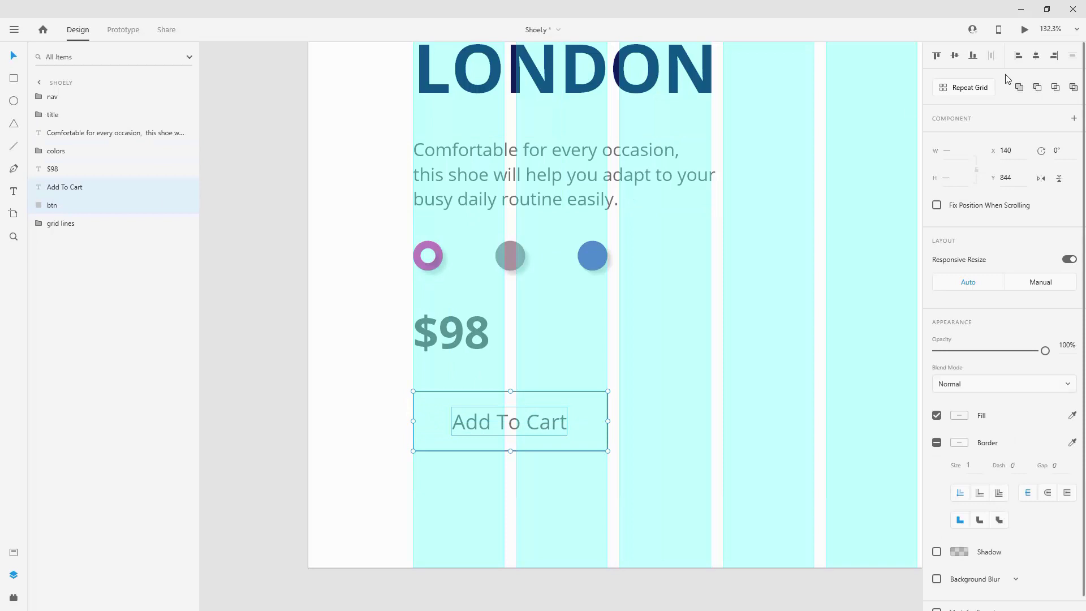
left_click(1035, 55)
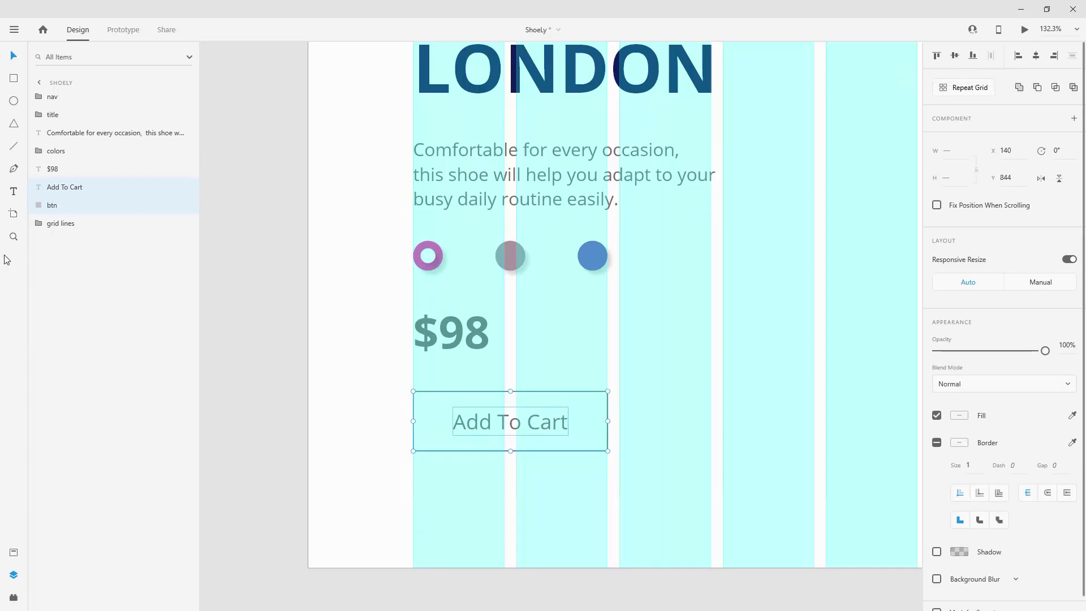
Step: Remove the button rectangle's border, round its corners to 10 and fill it with the "main" color
left_click(52, 205)
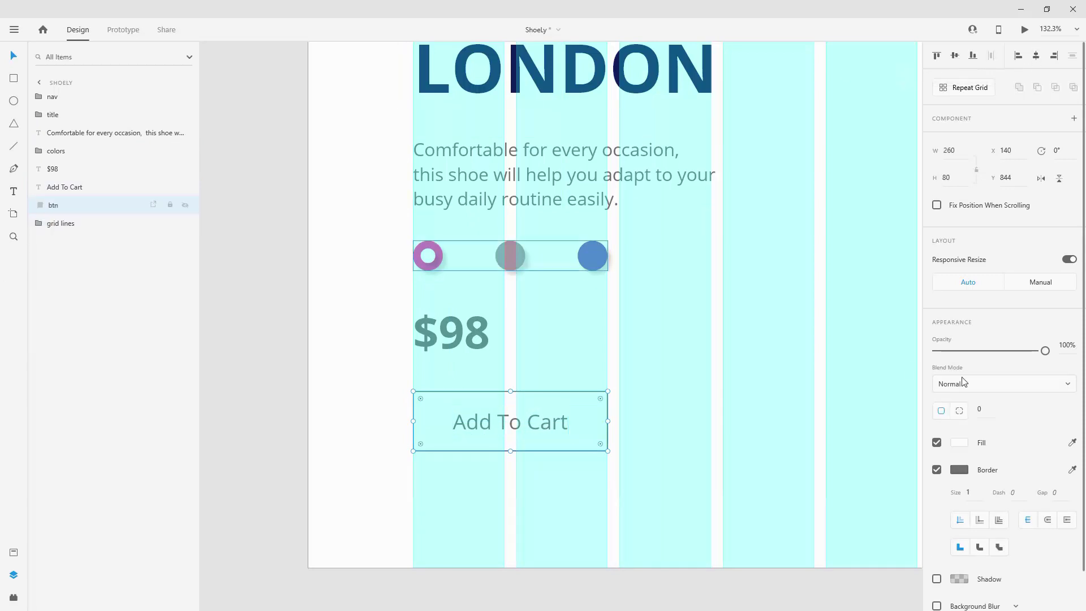
left_click(936, 469)
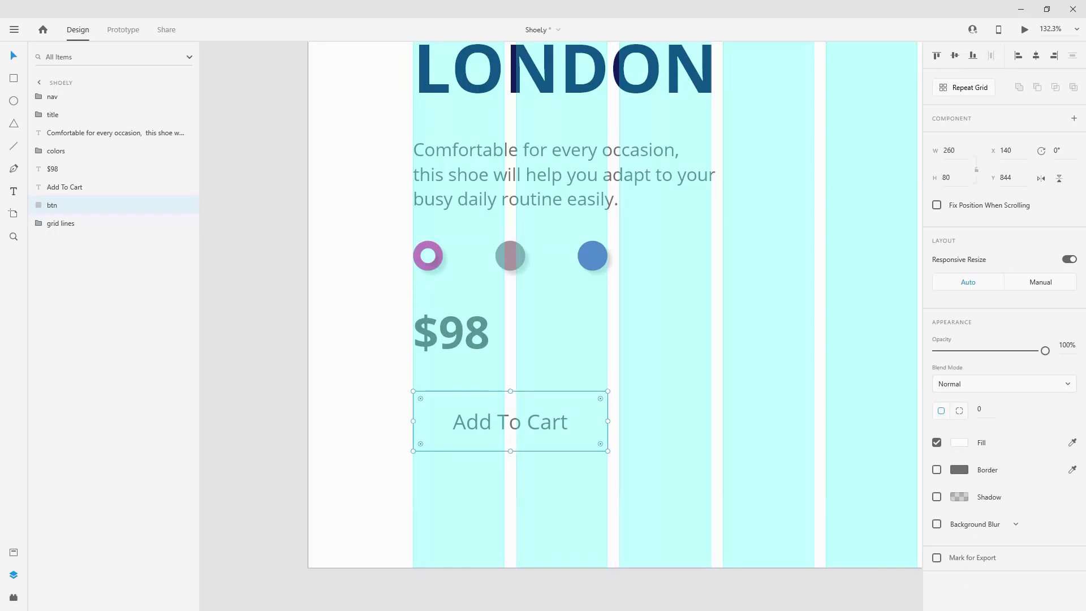
left_click(983, 407)
key("Return")
left_click(13, 552)
left_click(79, 119)
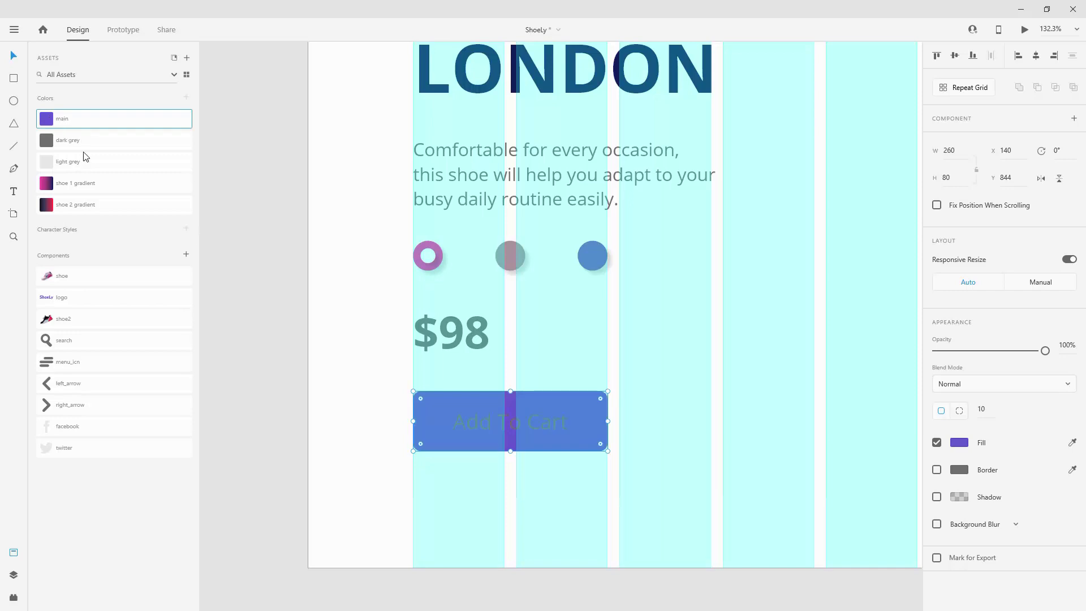
Step: Fill the "Add To Cart" text with white and group it with its rectangle under the name "btn"
left_click(524, 419)
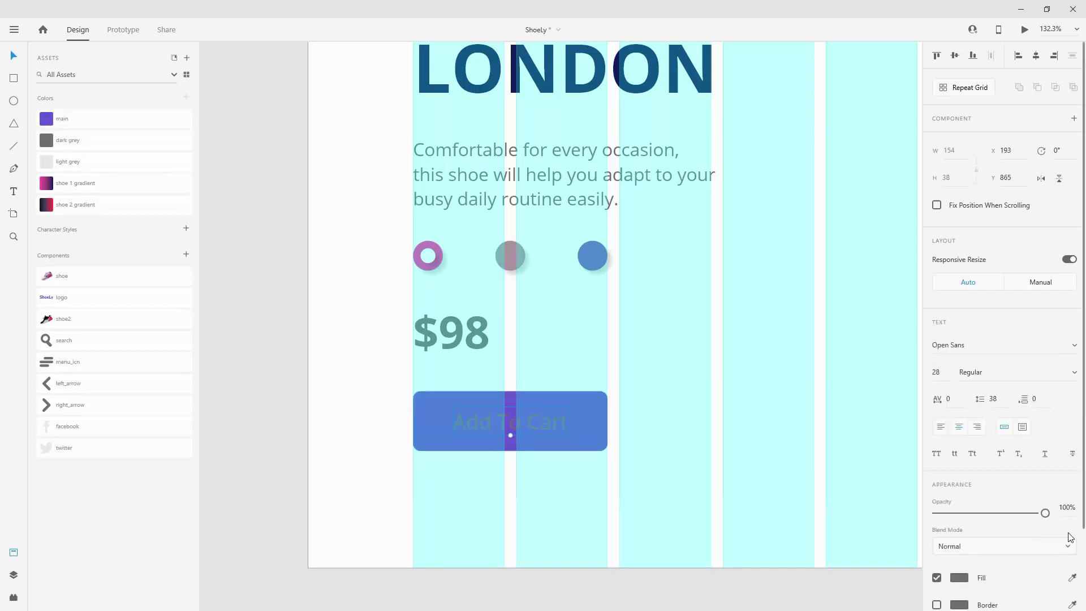
left_click(313, 408)
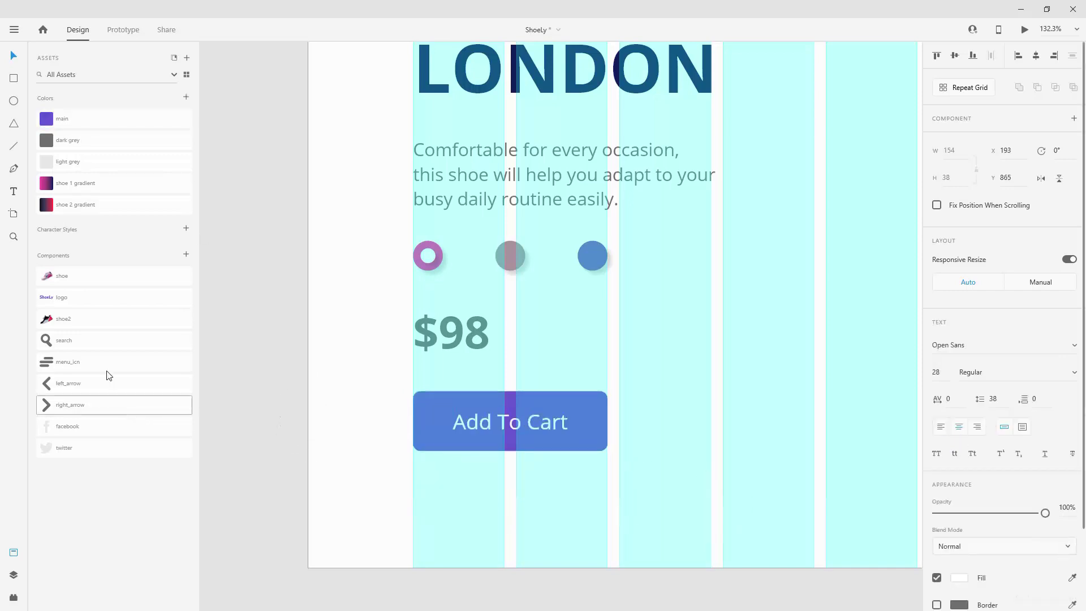
left_click(17, 573)
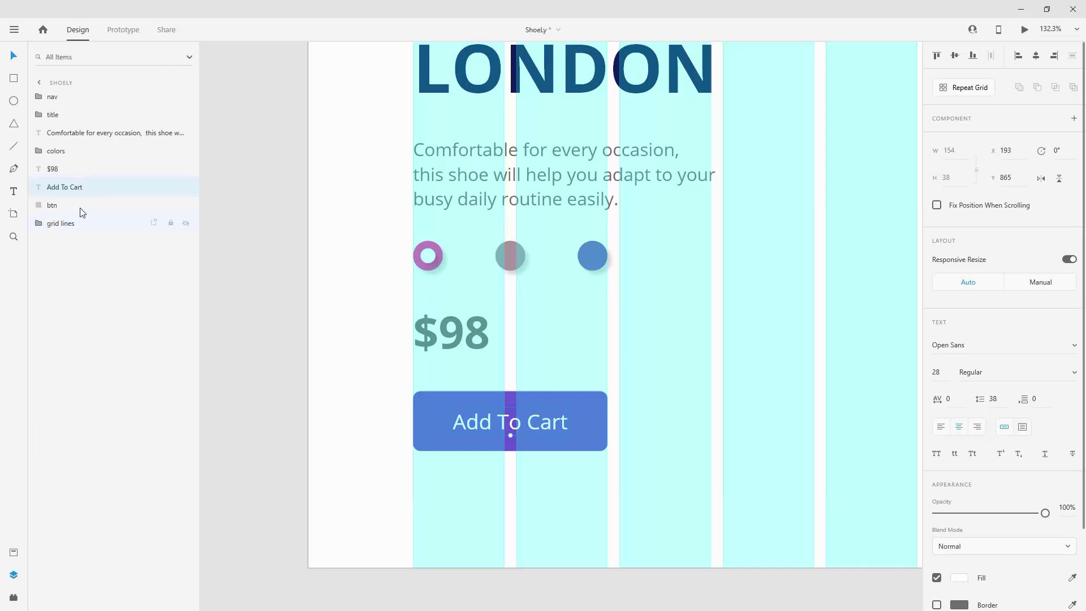
left_click(79, 206)
double_click(67, 188)
type("btn")
key("Return")
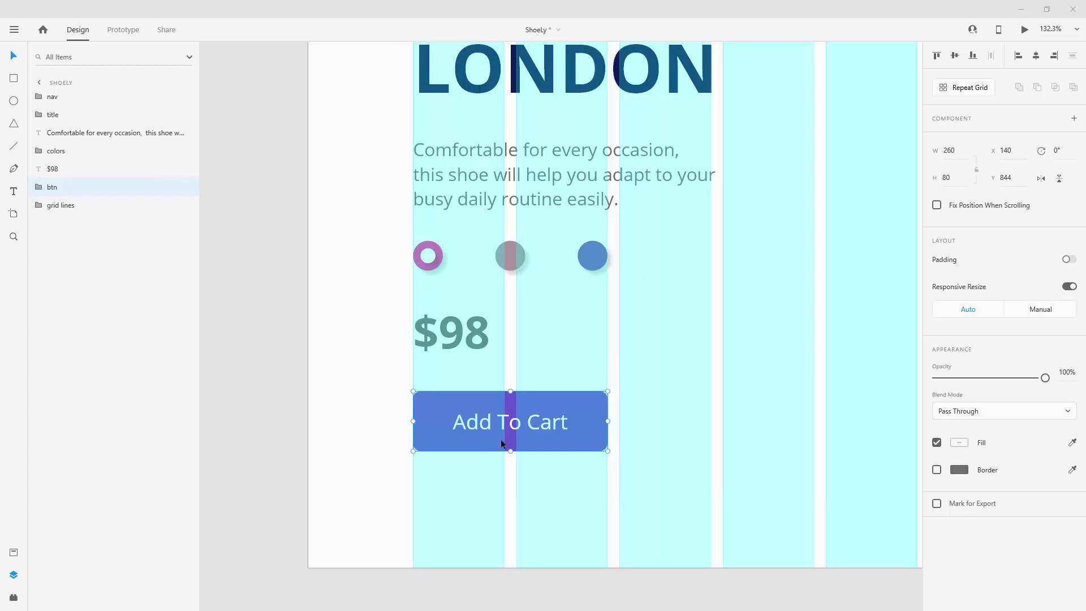
Step: Lower the btn group below the price to Y 865, keeping it at X 140
left_click_drag(545, 397, 547, 372)
key("shift+Down")
key("shift+Down")
key("shift+Down")
key("shift+Down")
key("shift+Down")
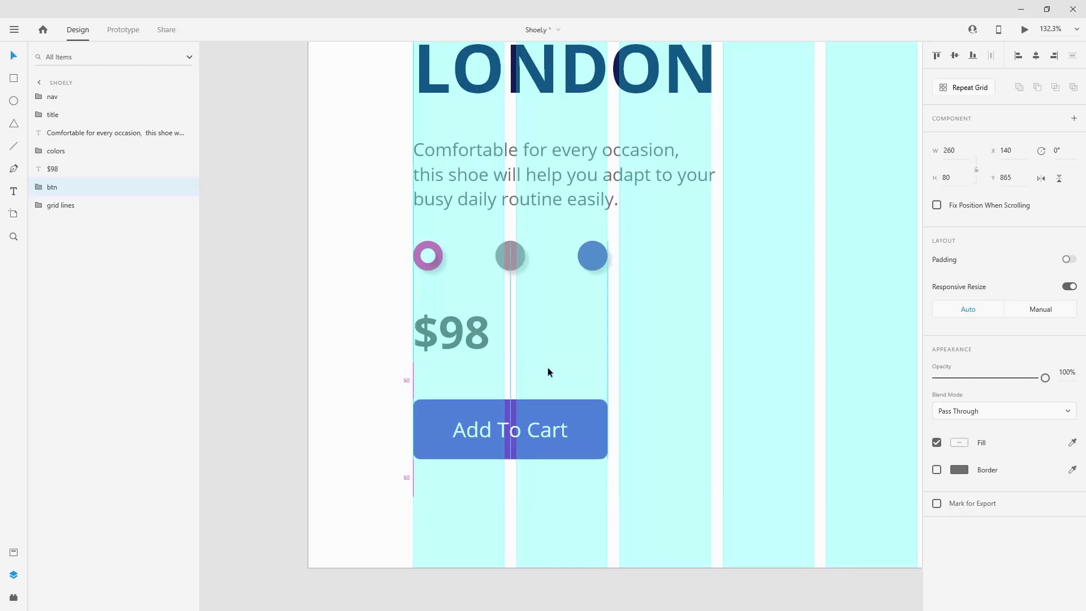
Step: Draw a circle about 693 px across beside the shoe text at about X 754, Y 168 and name it "bg_circle1"
scroll(427, 327, "down", 5)
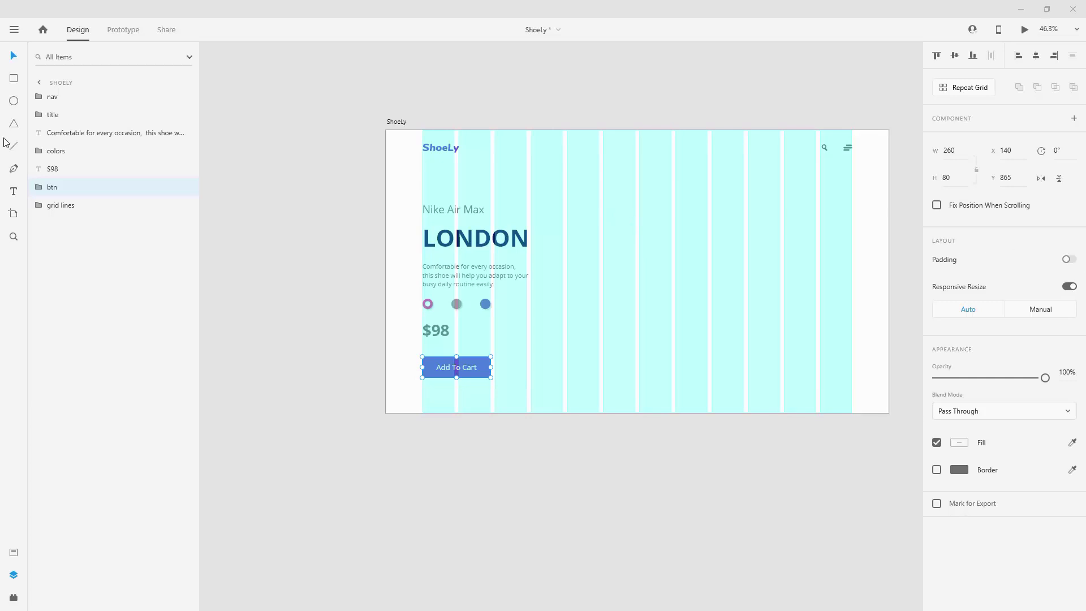
left_click(14, 101)
left_click_drag(583, 174, 765, 376)
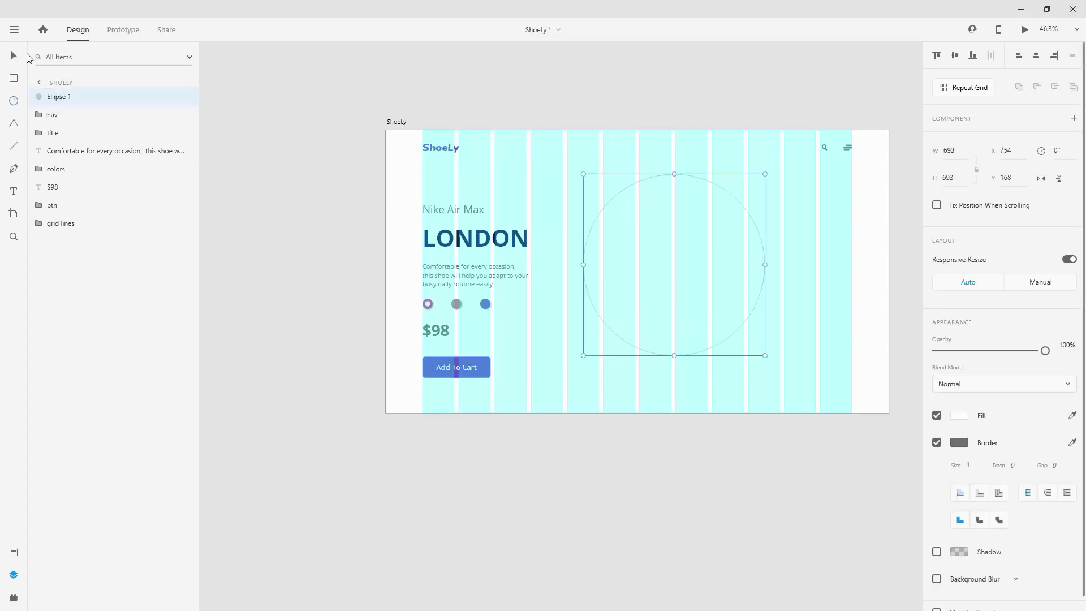
double_click(54, 98)
type("b")
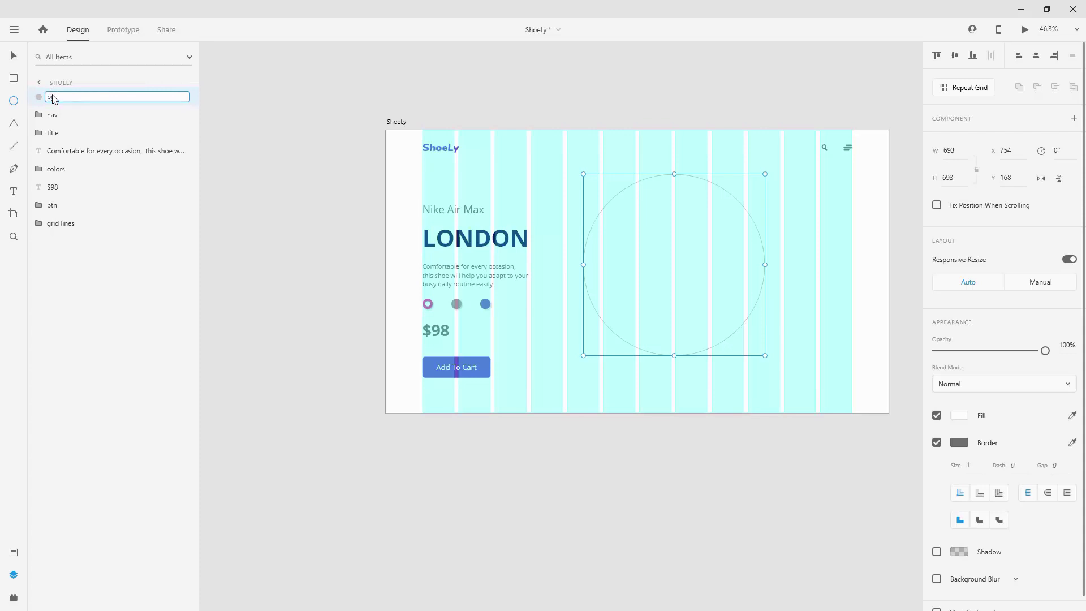
type("g circle1")
key("Return")
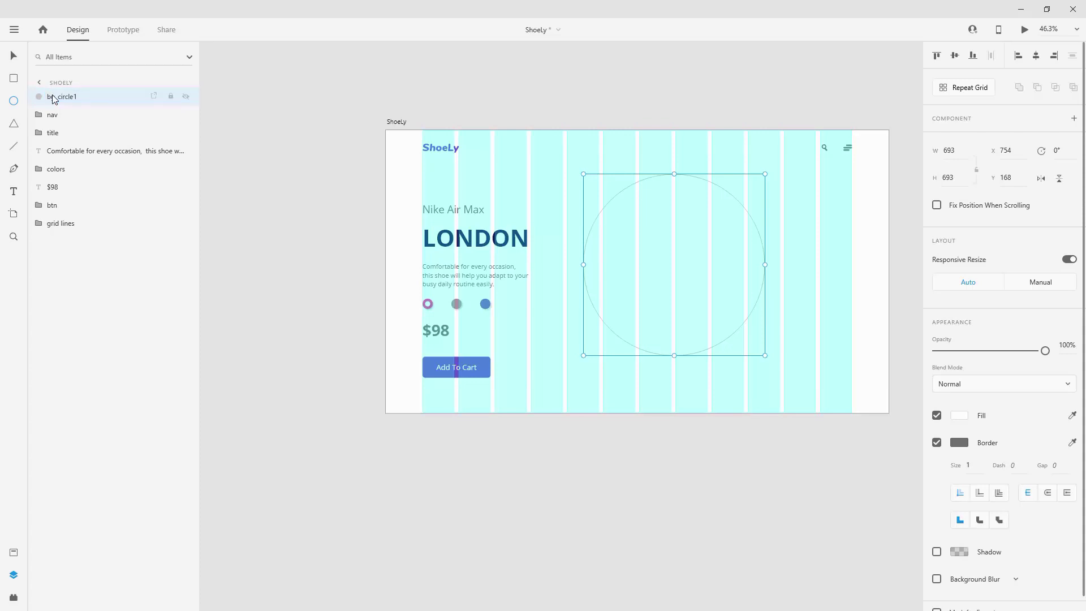
Step: Fill bg_circle1 with the "shoe 1 gradient" and angle it diagonally from dark blue at its upper left to pink at its lower right
left_click(14, 552)
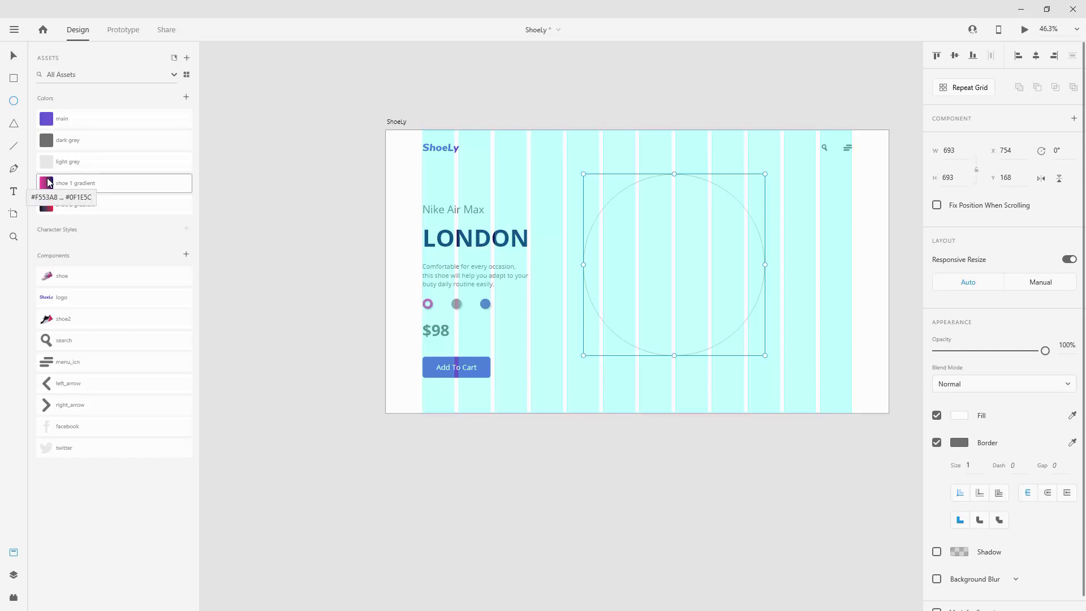
left_click(48, 182)
left_click(967, 418)
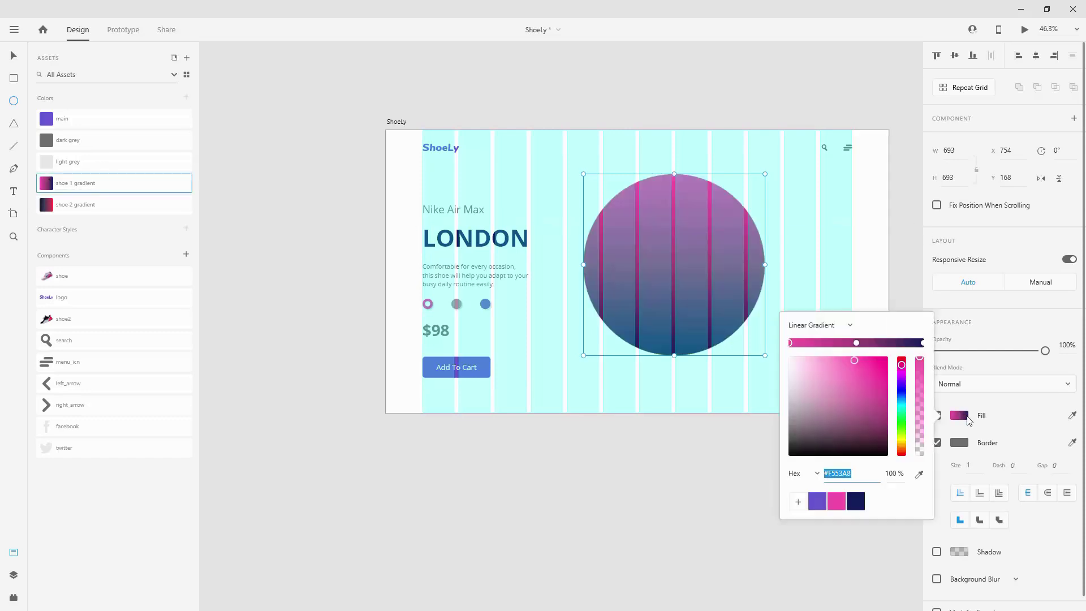
left_click(674, 355)
left_click_drag(673, 356, 602, 211)
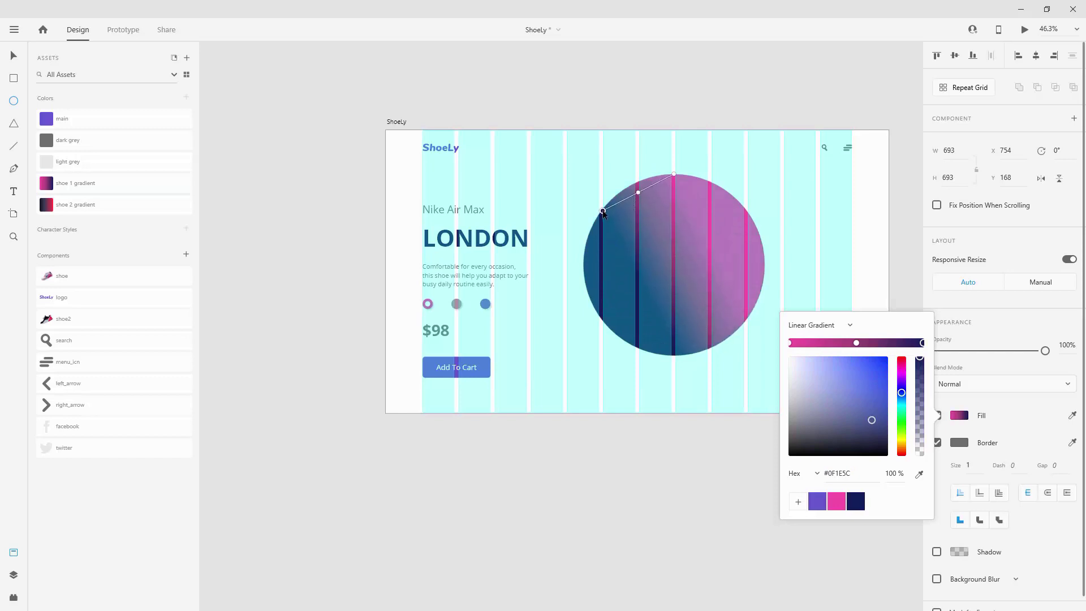
left_click_drag(673, 174, 735, 329)
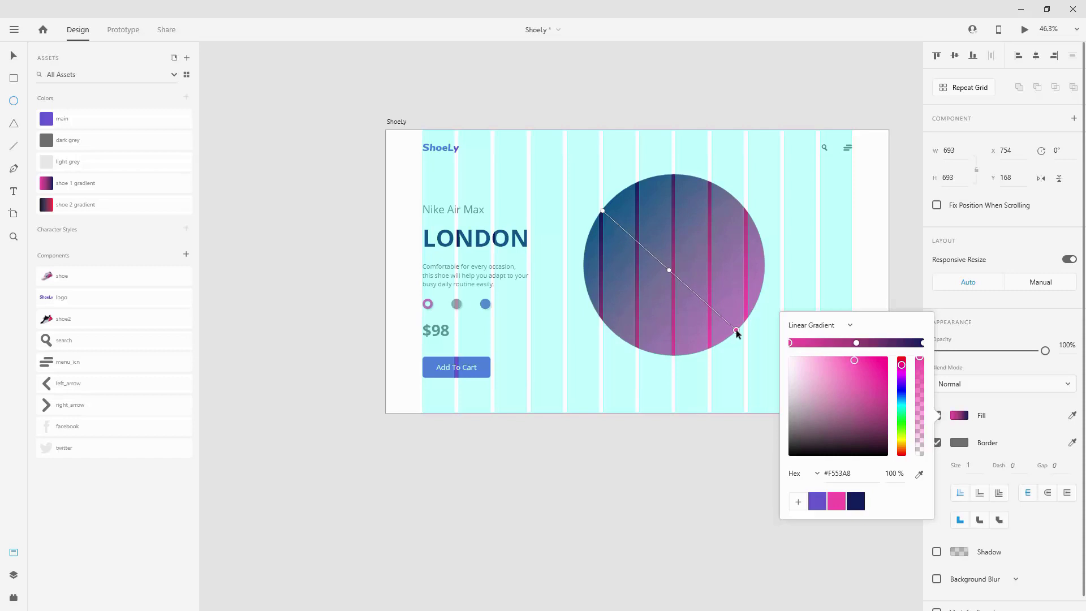
left_click_drag(603, 214, 611, 199)
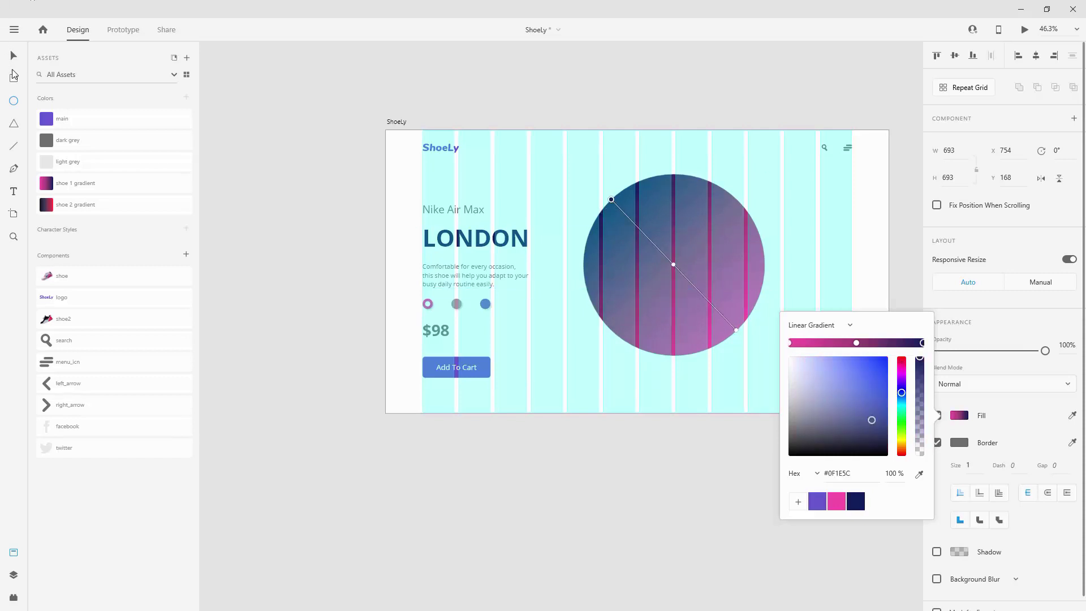
Step: Center bg_circle1 horizontally and vertically on the artboard
left_click(13, 574)
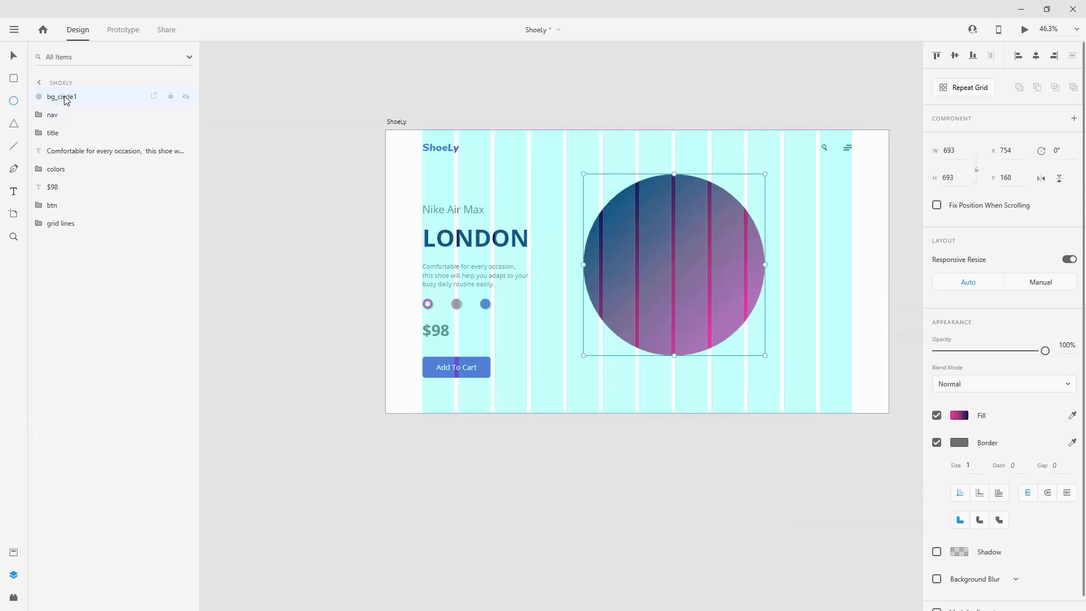
left_click(1036, 55)
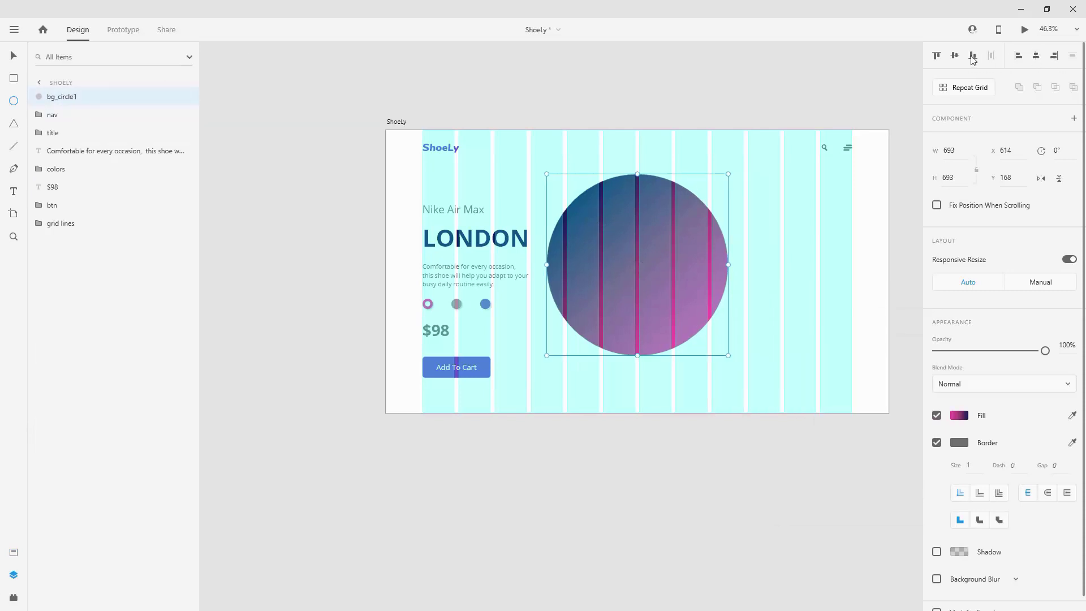
left_click(955, 56)
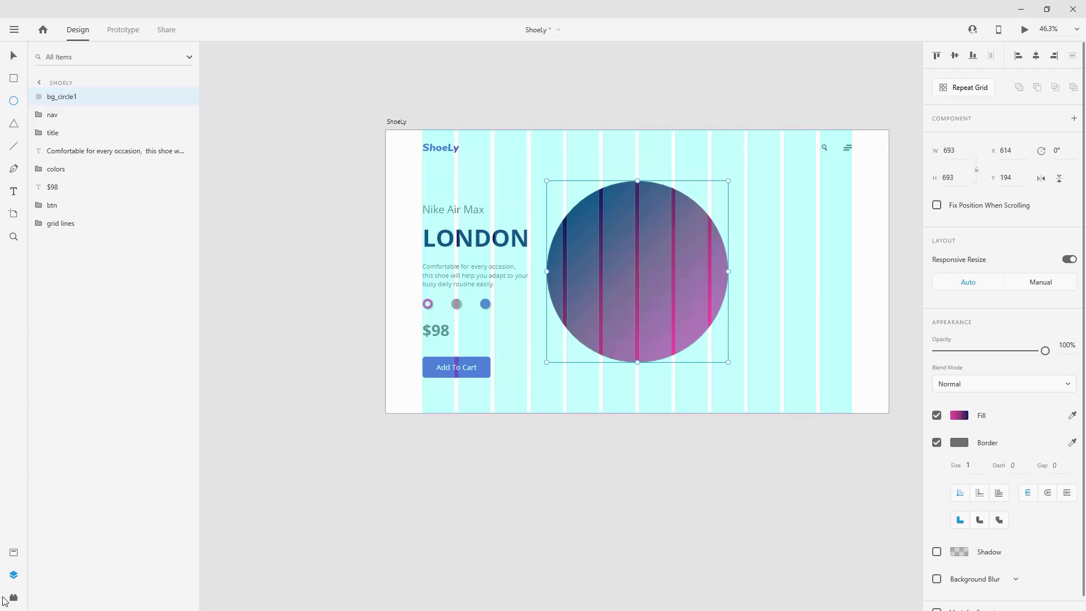
Step: Place an instance of the "shoe" component on the artboard and center it both ways over the gradient circle
left_click(14, 552)
left_click(14, 55)
left_click_drag(73, 280, 674, 290)
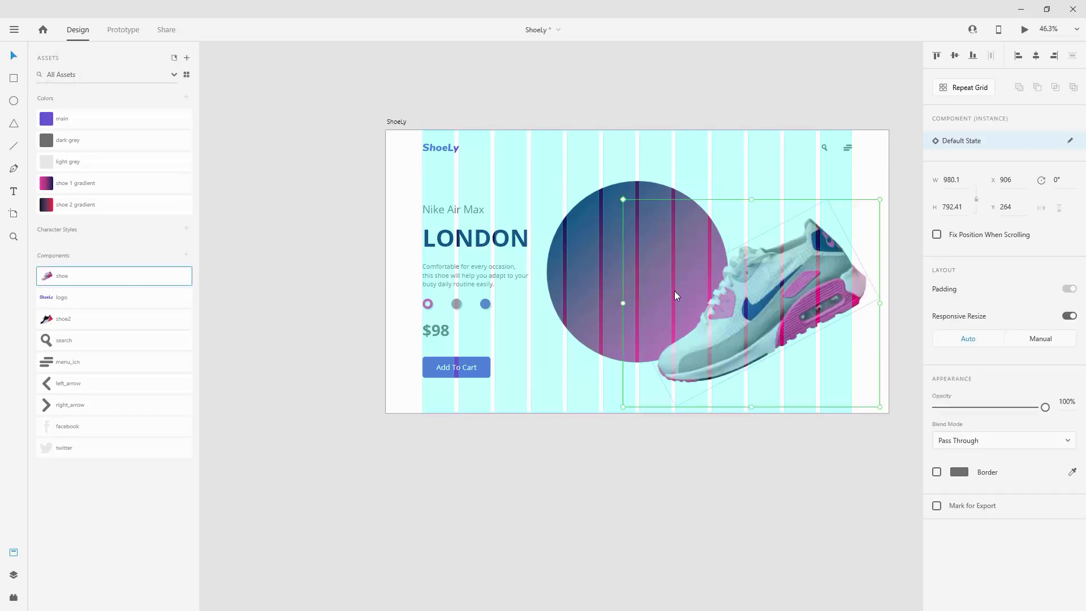
left_click(1034, 58)
left_click(954, 57)
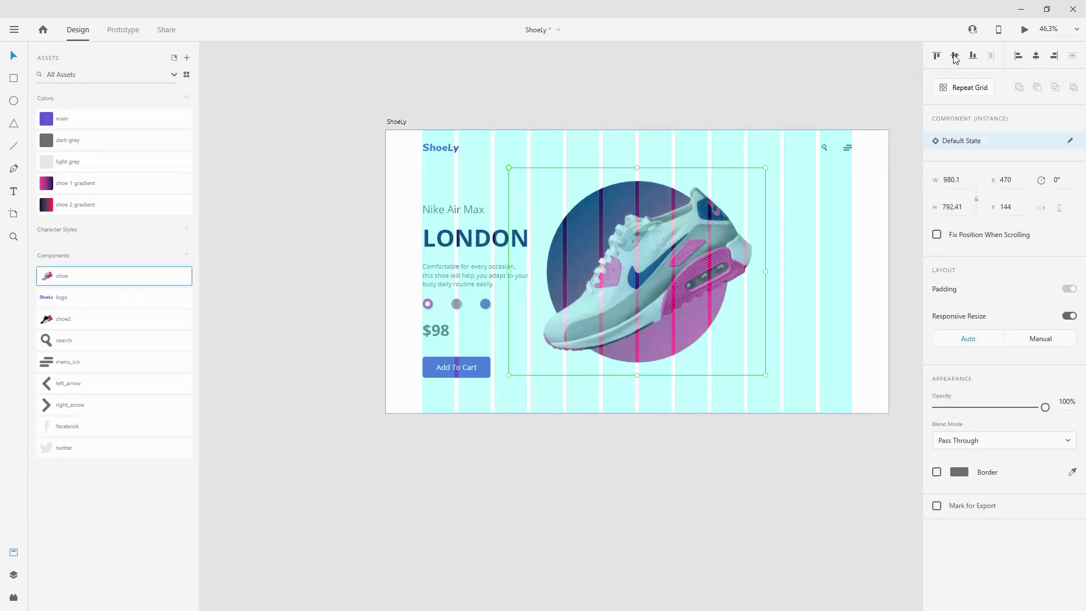
Step: Turn off the layout grid on the Shoely artboard
left_click(501, 87)
left_click(397, 122)
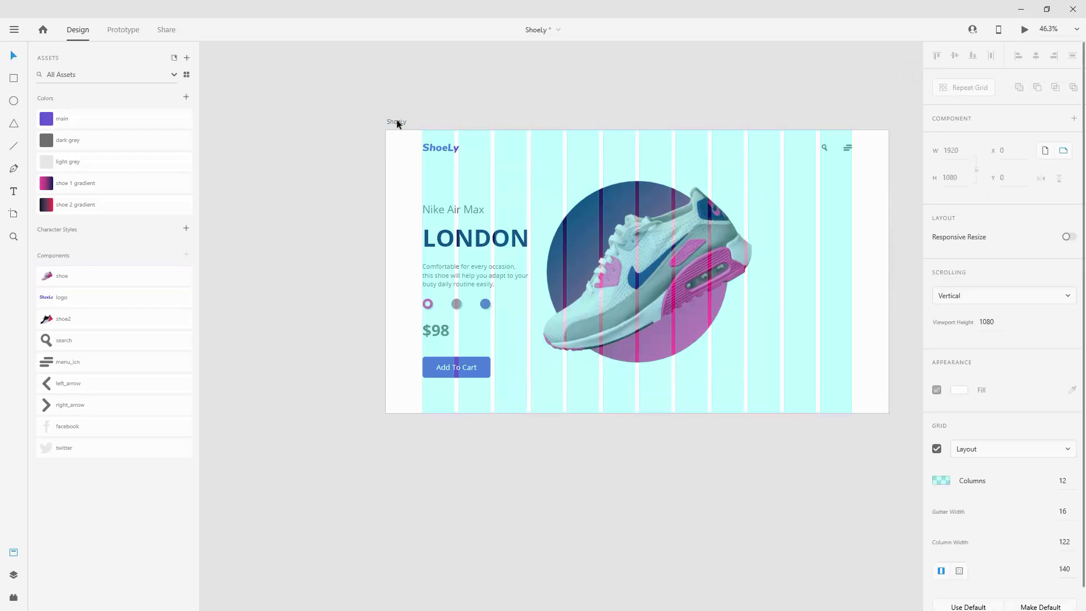
left_click(937, 448)
left_click(645, 439)
scroll(594, 311, "up", 3)
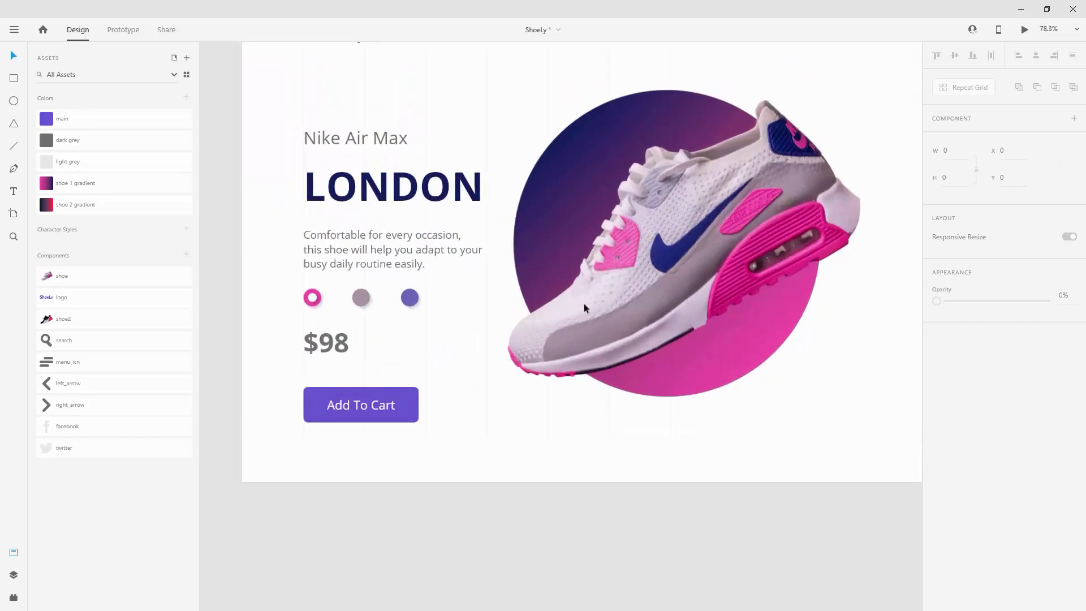
scroll(294, 293, "up", 4)
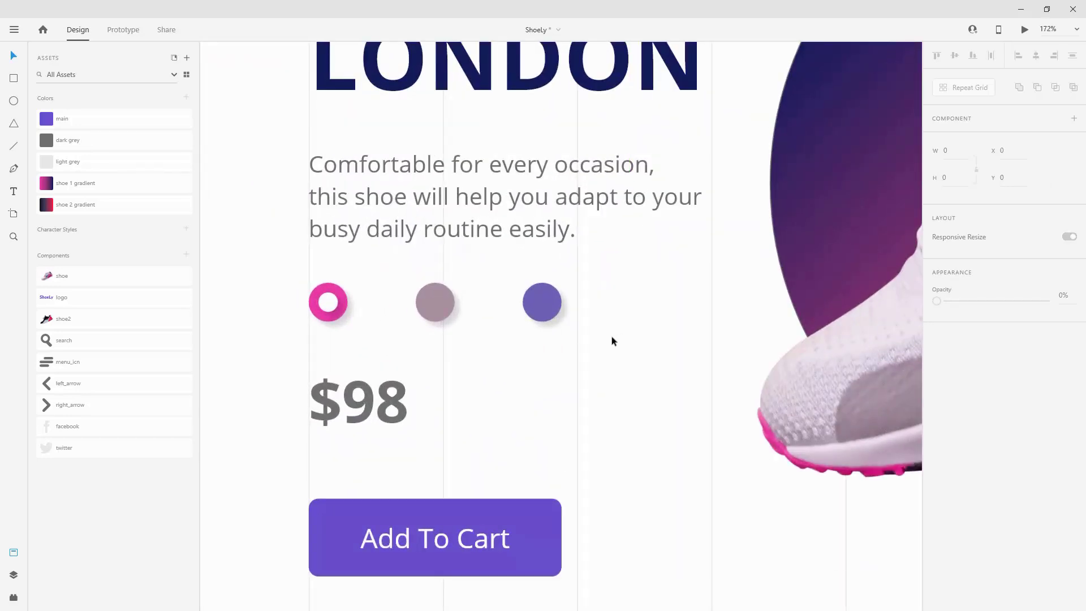
scroll(303, 337, "down", 4)
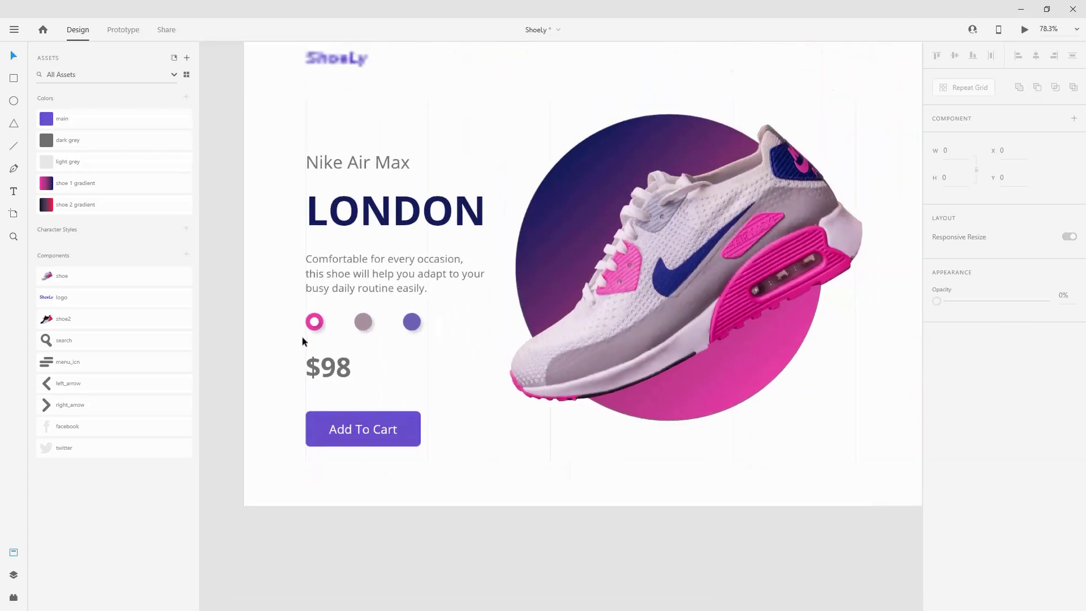
scroll(327, 299, "down", 2)
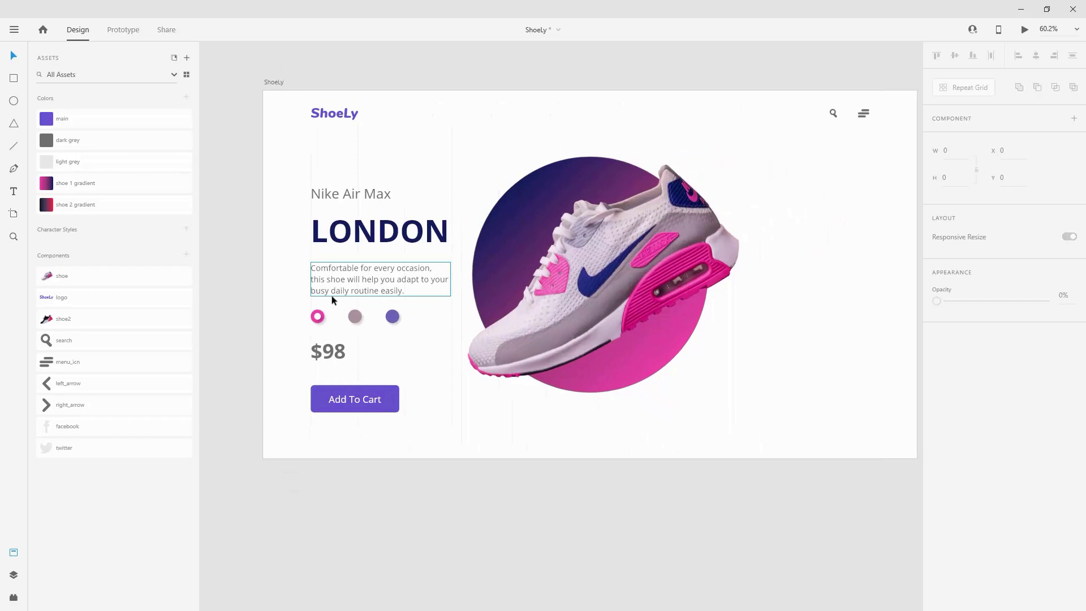
left_click(528, 215)
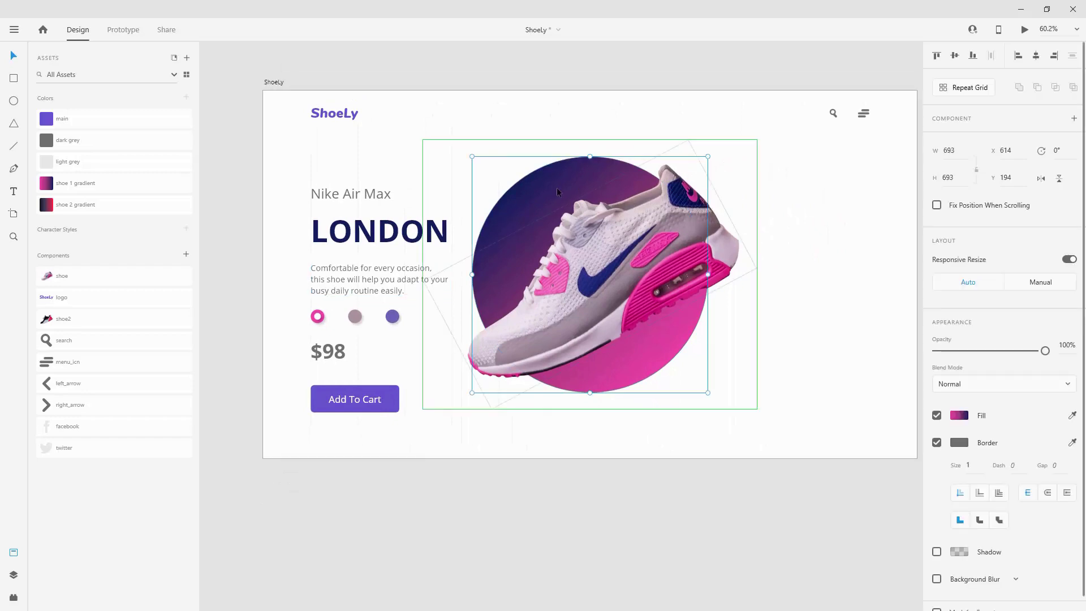
left_click(613, 245)
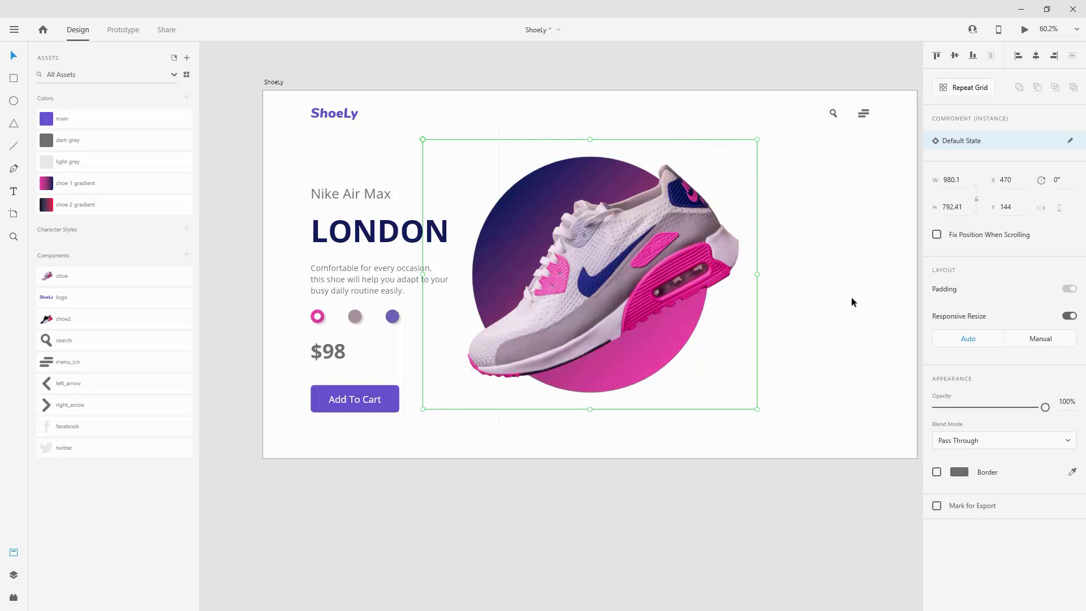
Step: Group the shoe instance with bg_circle1 and name the group shoe1
left_click(13, 575)
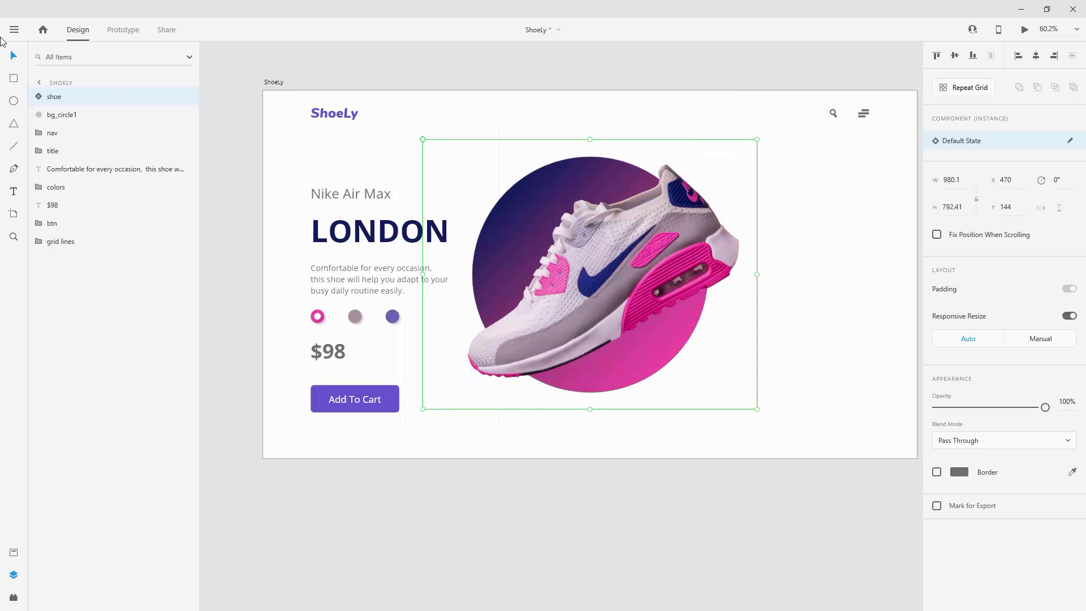
left_click(63, 114)
left_click(63, 96, "shift")
key("ctrl+g")
double_click(54, 96)
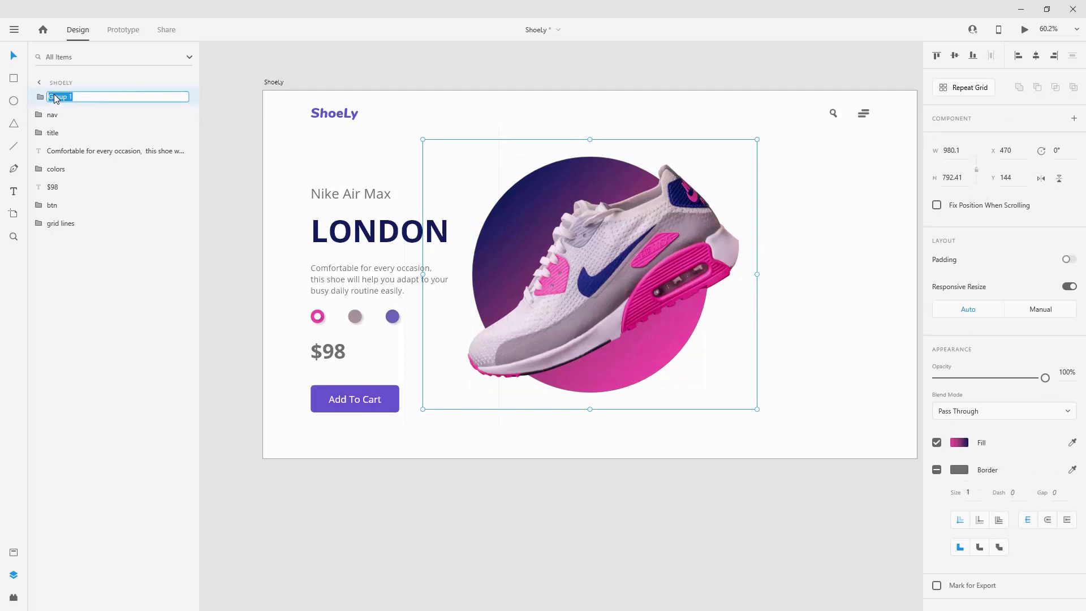
type("shoe1")
key("Return")
left_click(54, 101)
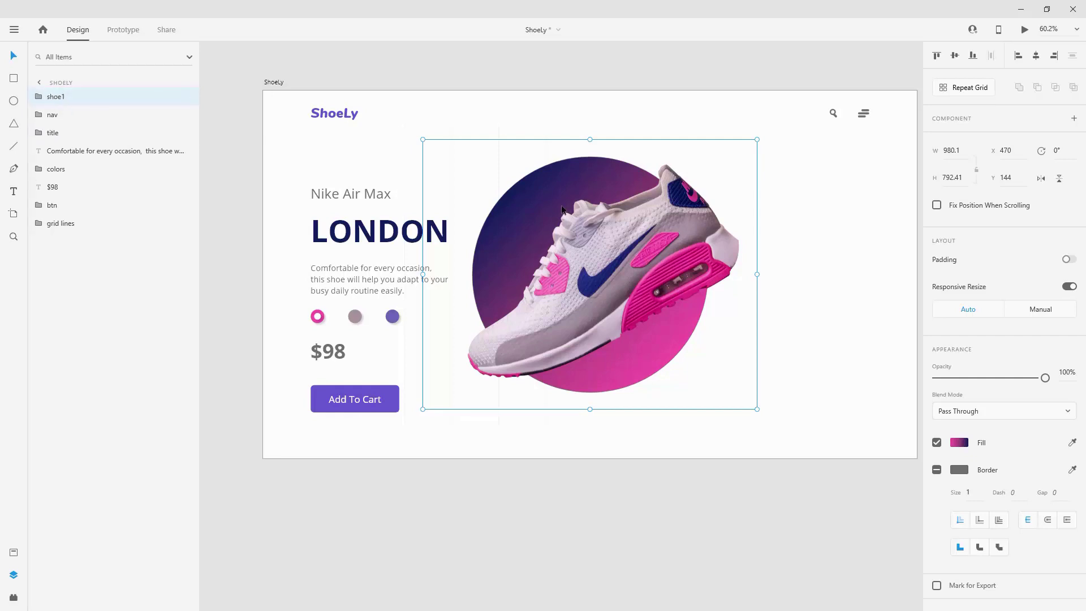
Step: Duplicate bg_circle1 inside the shoe1 group and move the copy out of the group, above shoe1 in the layer order
left_click(39, 97)
left_click(39, 96)
left_click(39, 96)
left_click(73, 136)
key("ctrl+d")
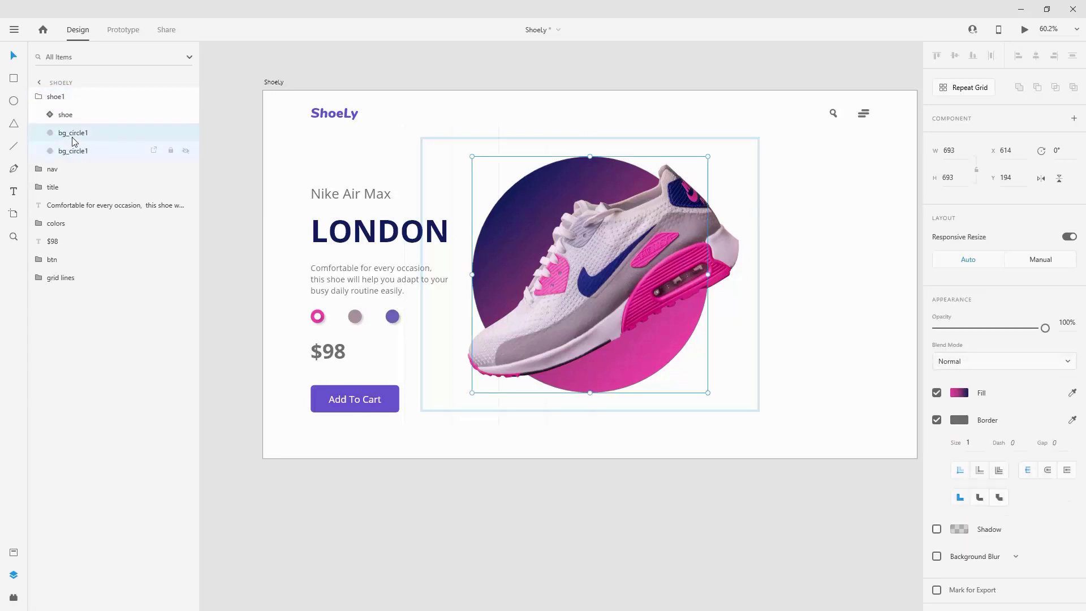
left_click_drag(82, 134, 79, 94)
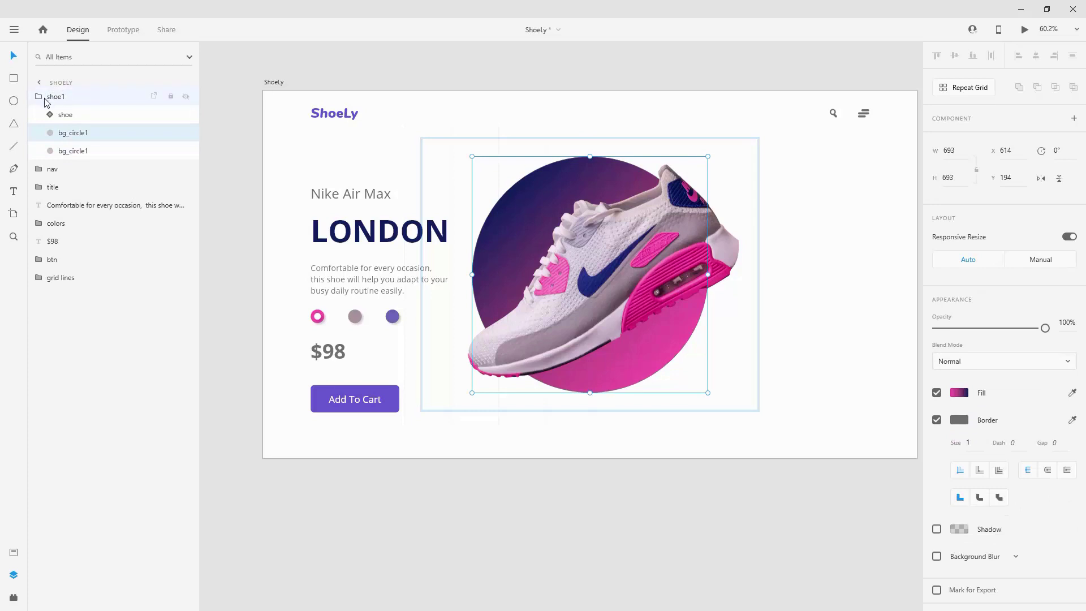
left_click_drag(64, 135, 56, 92)
left_click(39, 115)
Step: Rename the copied circle layer bg_circle2
double_click(68, 97)
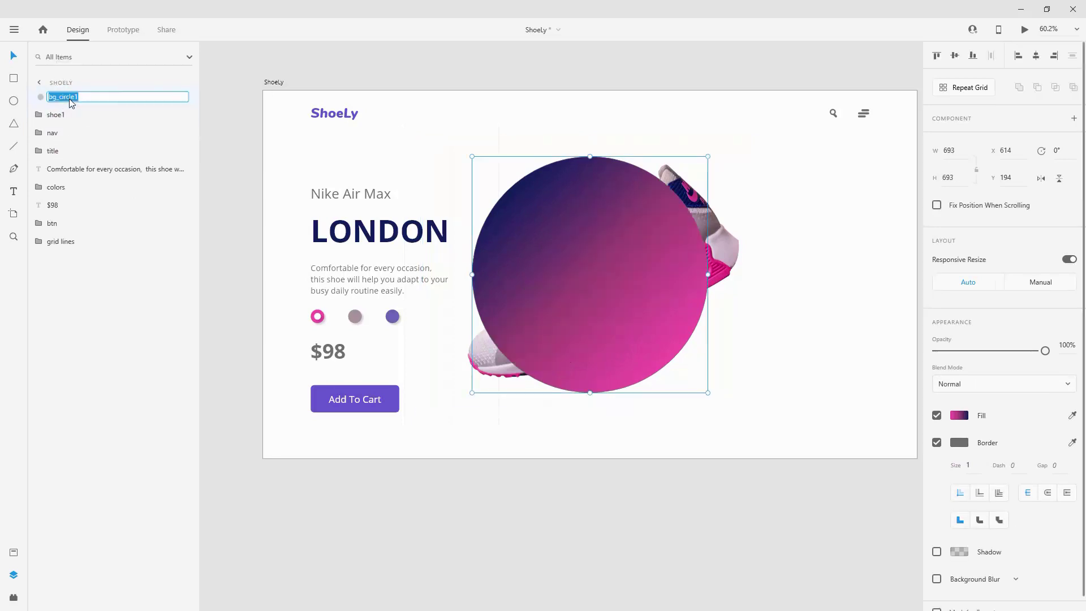
left_click(115, 95)
key("Return")
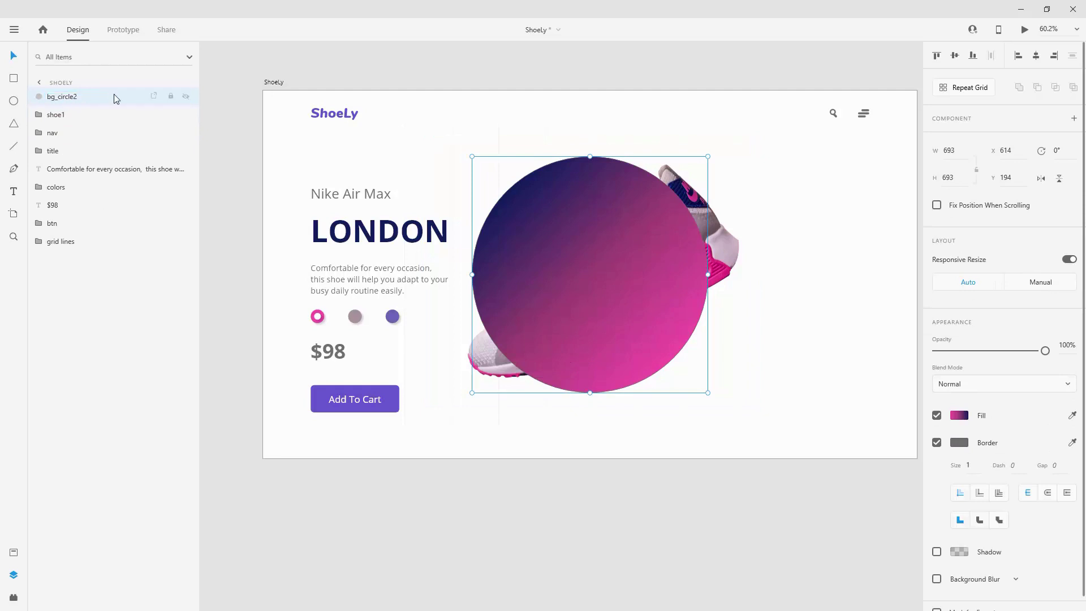
Step: Fill bg_circle2 with the "shoe 2 gradient" and reverse its direction to run from dark at the upper left to red at the lower right
left_click(17, 553)
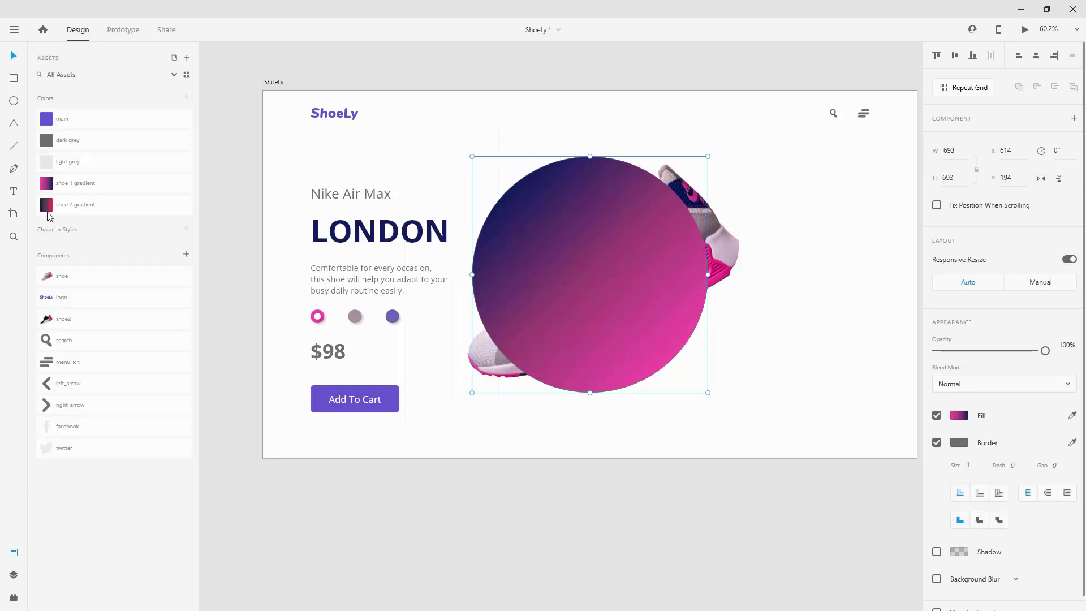
left_click(57, 208)
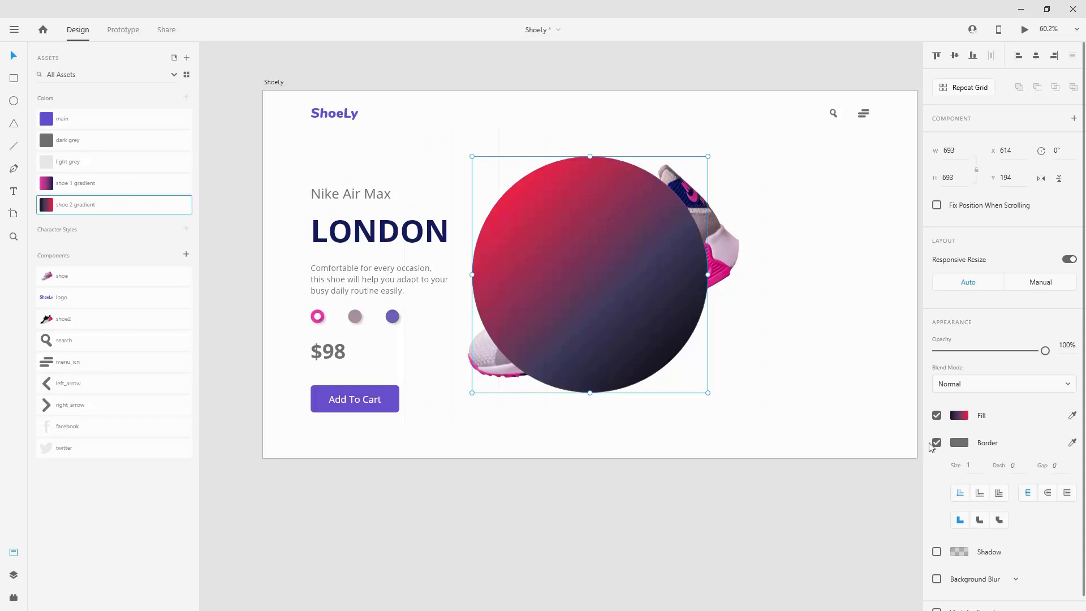
left_click(959, 415)
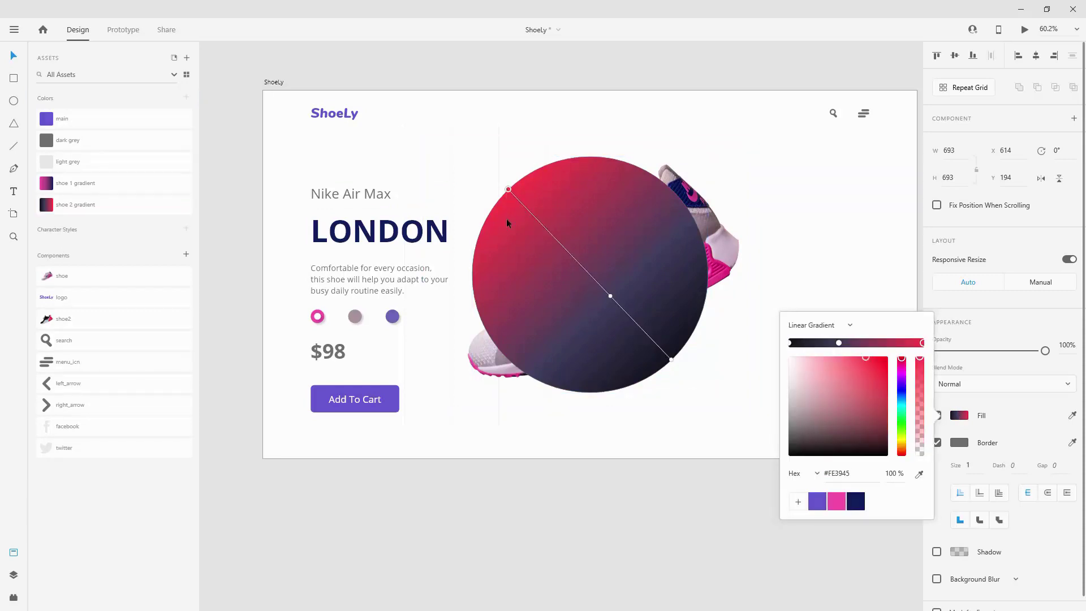
left_click_drag(508, 190, 582, 369)
left_click_drag(672, 362, 506, 194)
left_click_drag(583, 368, 671, 356)
Step: Place an instance of the "shoe2" component over the gradient circle at X 510, Y 175
left_click_drag(84, 319, 501, 274)
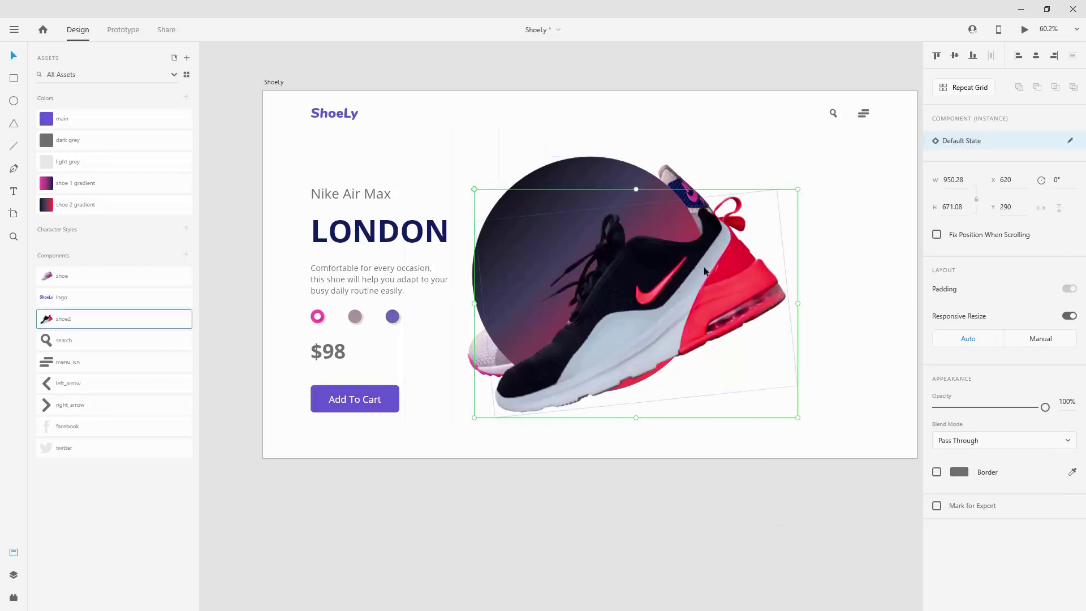
left_click_drag(740, 272, 708, 236)
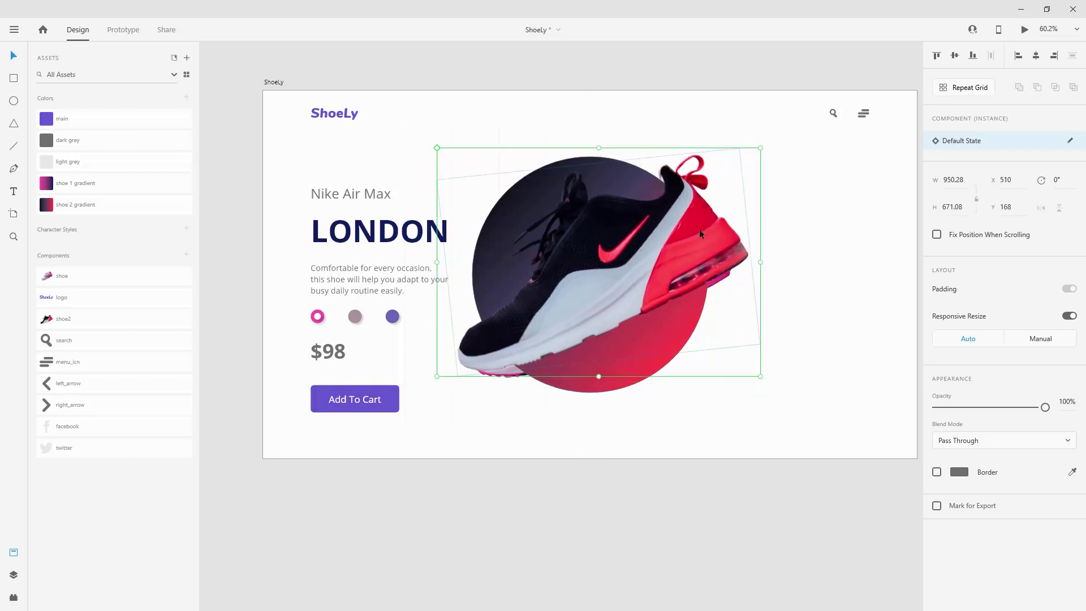
key("Down")
key("Down")
key("Down")
key("Down")
key("Down")
key("Down")
key("Down")
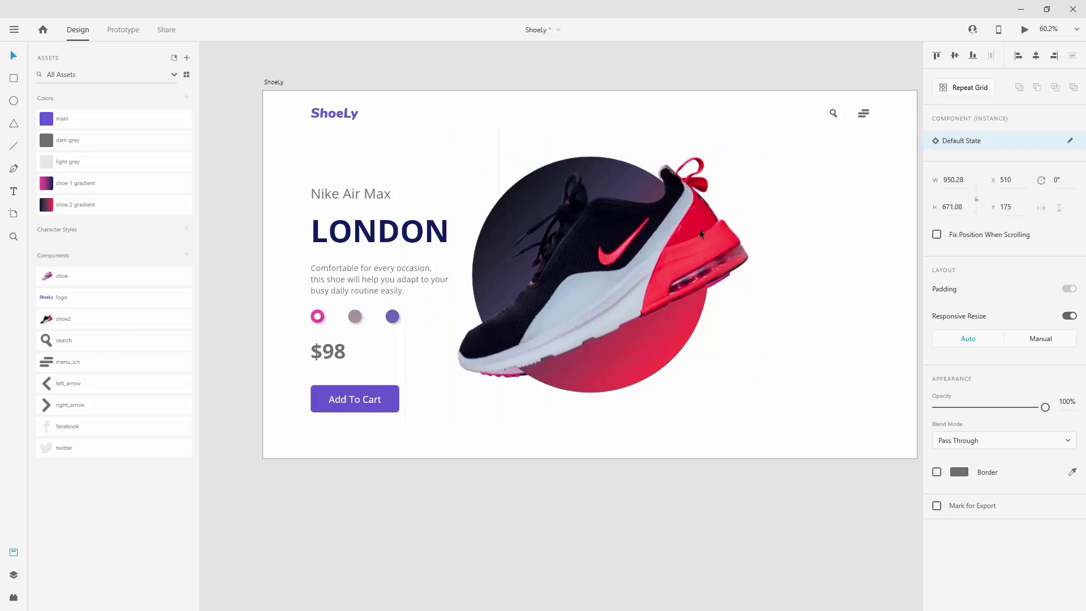
Step: Group the shoe2 instance with bg_circle2 and name the group shoe2
left_click(12, 576)
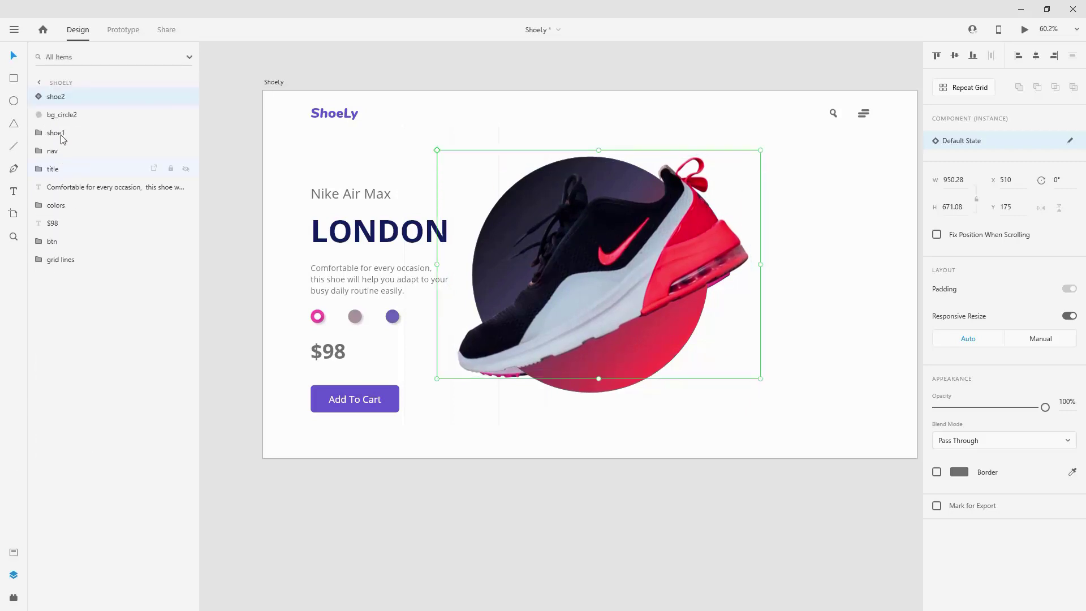
left_click(66, 115, "shift")
key("ctrl+g")
double_click(60, 96)
type("shoe")
key("Return")
Step: Move the shoe1 and shoe2 groups between btn and grid lines in the layer order, and hide the shoe2 group
left_click(59, 113, "shift")
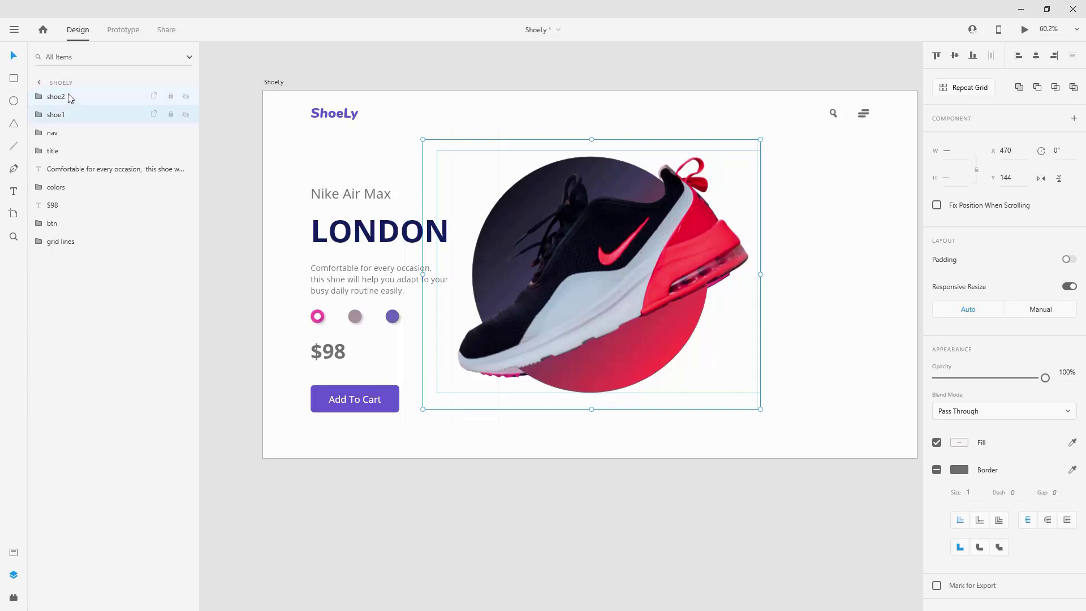
left_click_drag(67, 114, 65, 231)
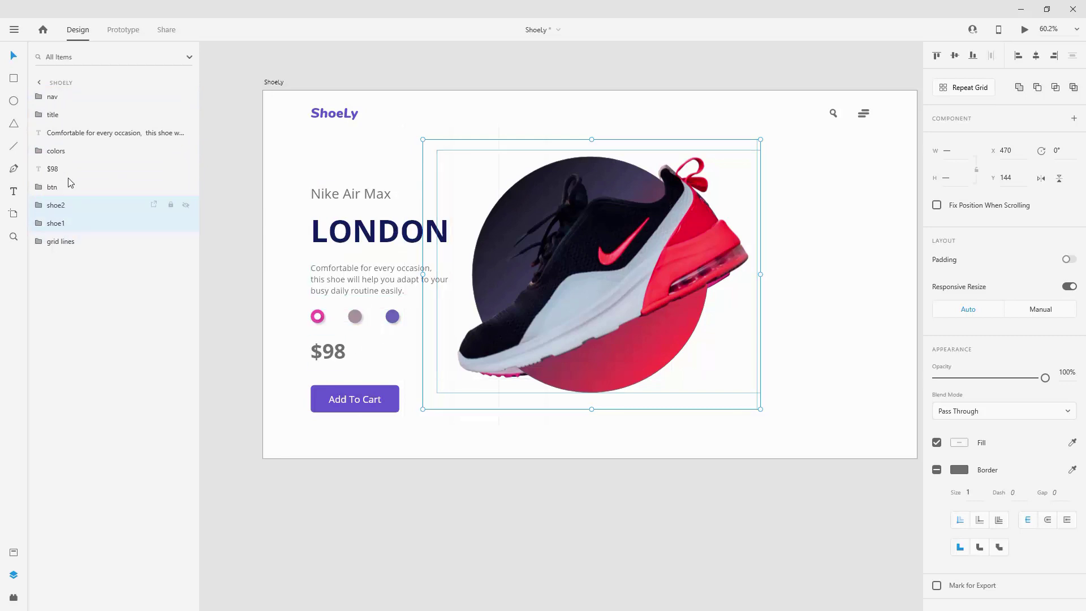
left_click(186, 204)
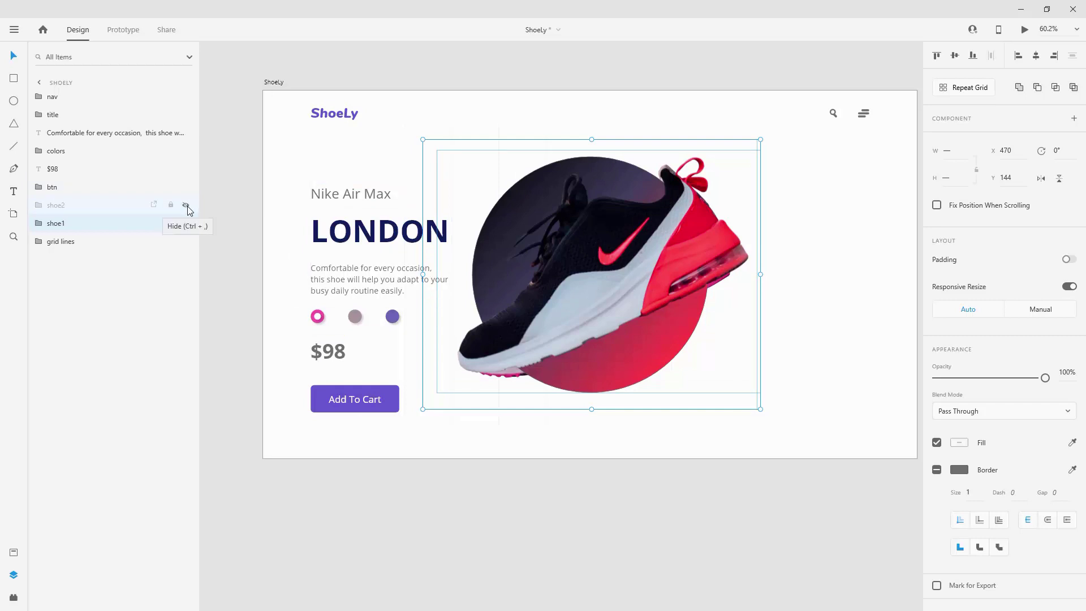
left_click(456, 107)
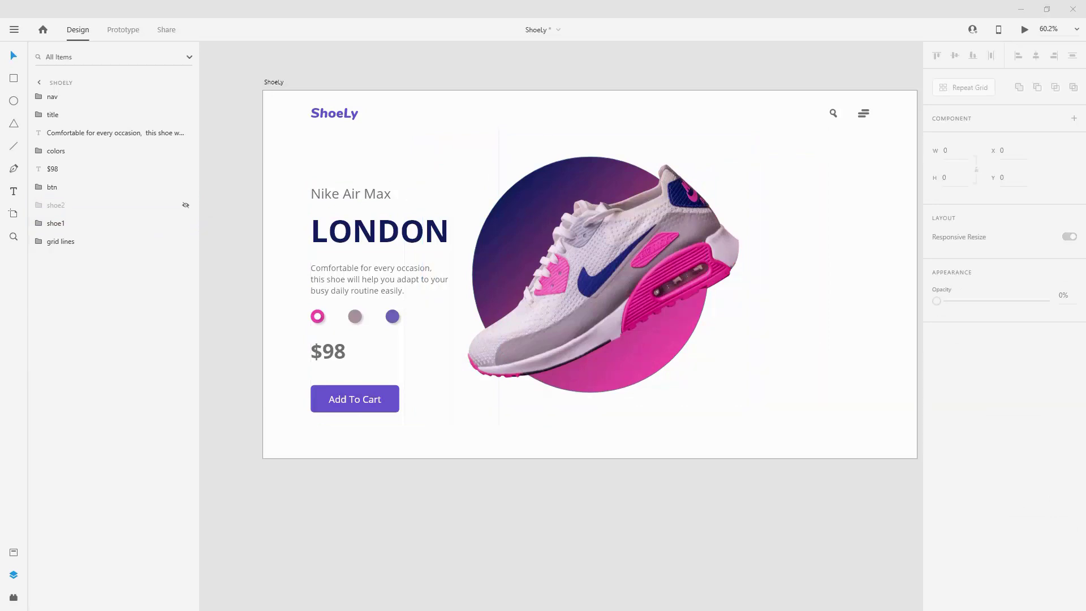
Step: Draw a rectangle about 214 by 42 near the artboard's lower-right corner and turn on the Shoely artboard's layout grid
left_click(14, 82)
left_click_drag(770, 409, 842, 423)
left_click(267, 83)
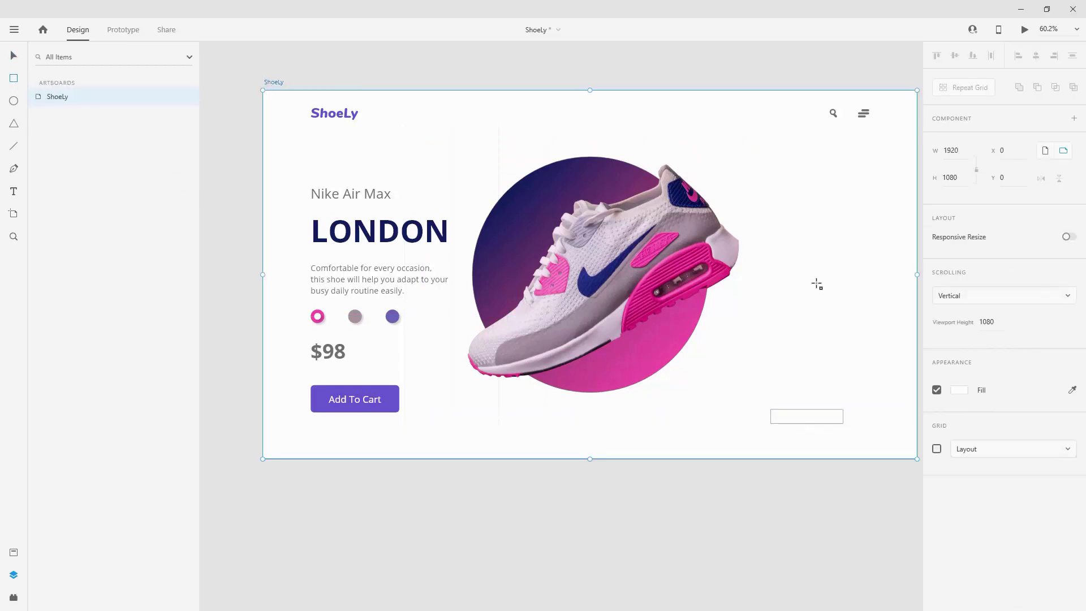
left_click(936, 449)
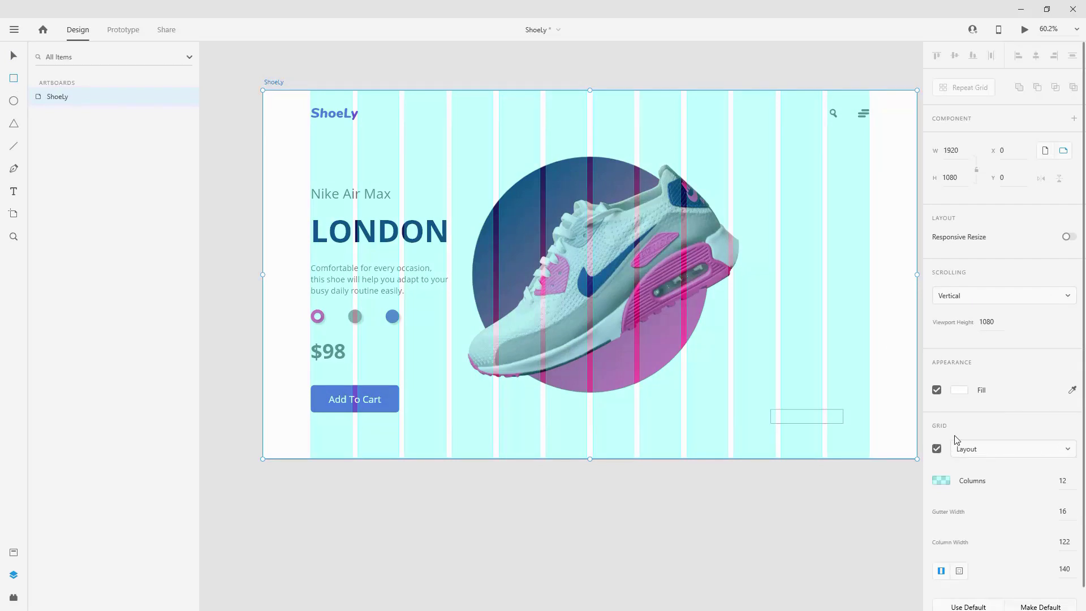
Step: Rename the new rectangle's layer selector_holder
key("v")
left_click(789, 417)
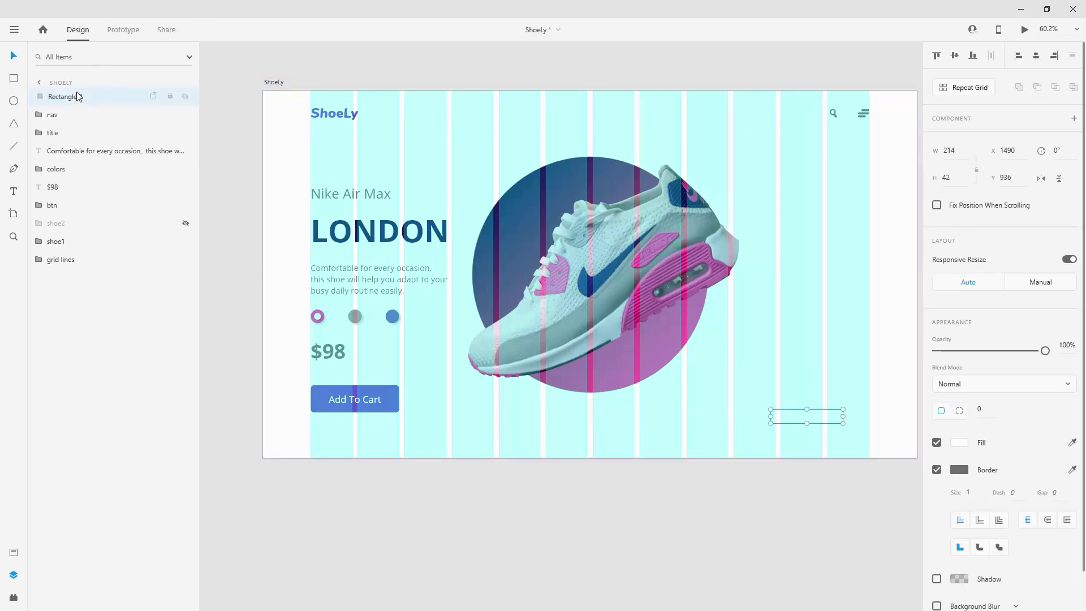
double_click(81, 96)
type("sel")
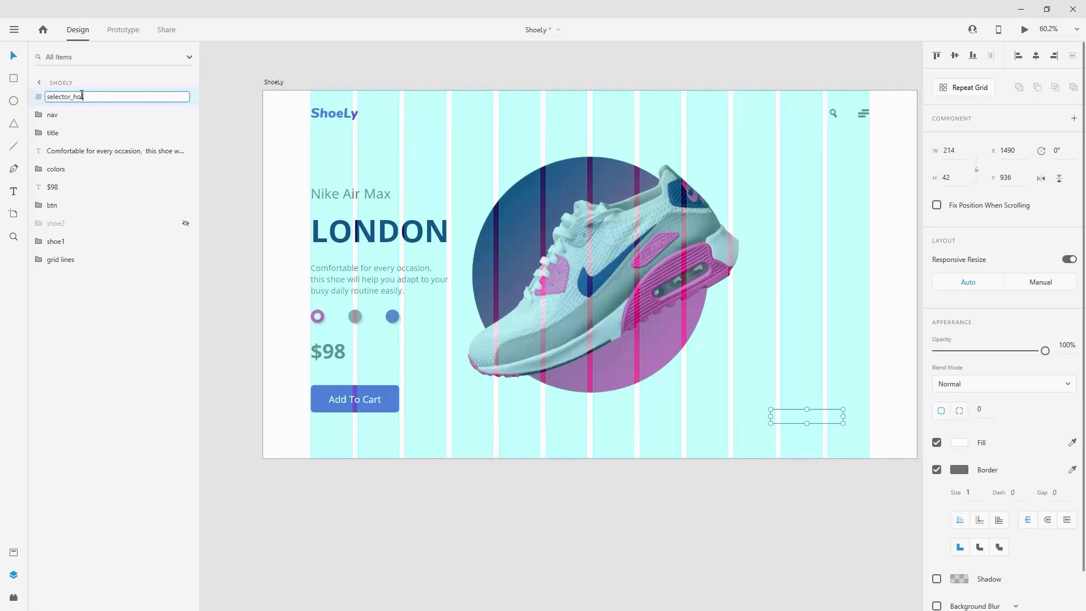
key("Return")
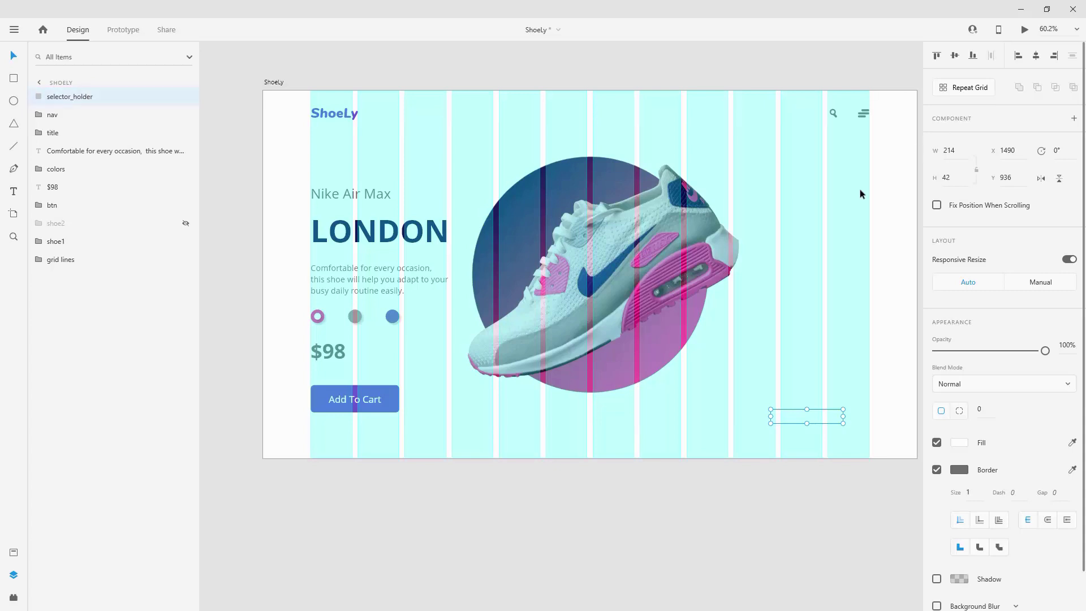
Step: Resize selector_holder to 260 by 20 and align it with the last two grid columns at X 1520
left_click_drag(832, 418, 857, 418)
left_click(958, 152)
type("260")
key("Tab")
type("20")
key("Return")
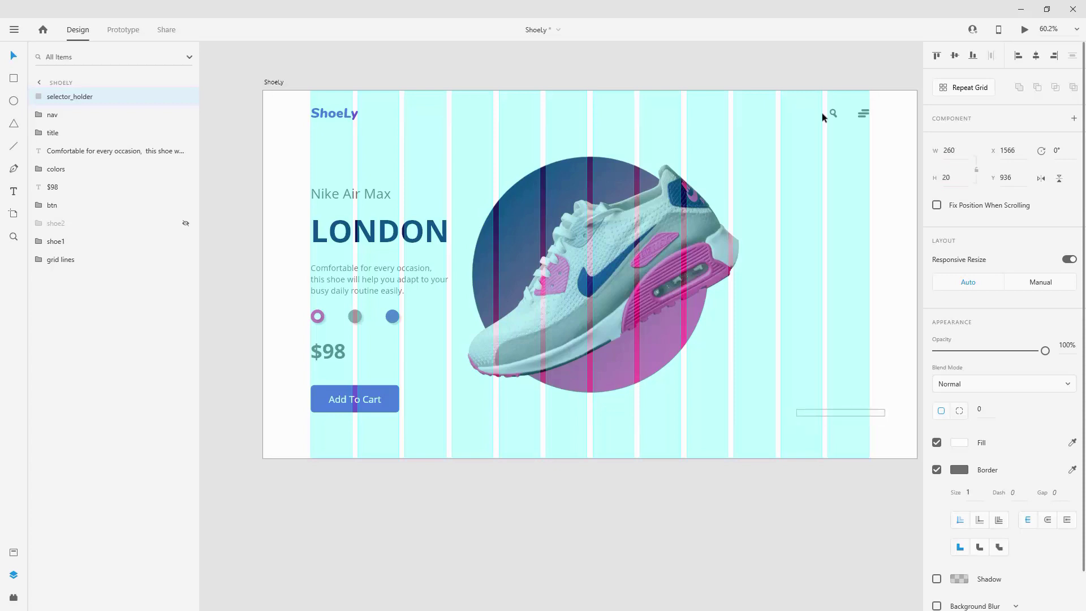
scroll(846, 407, "up", 5)
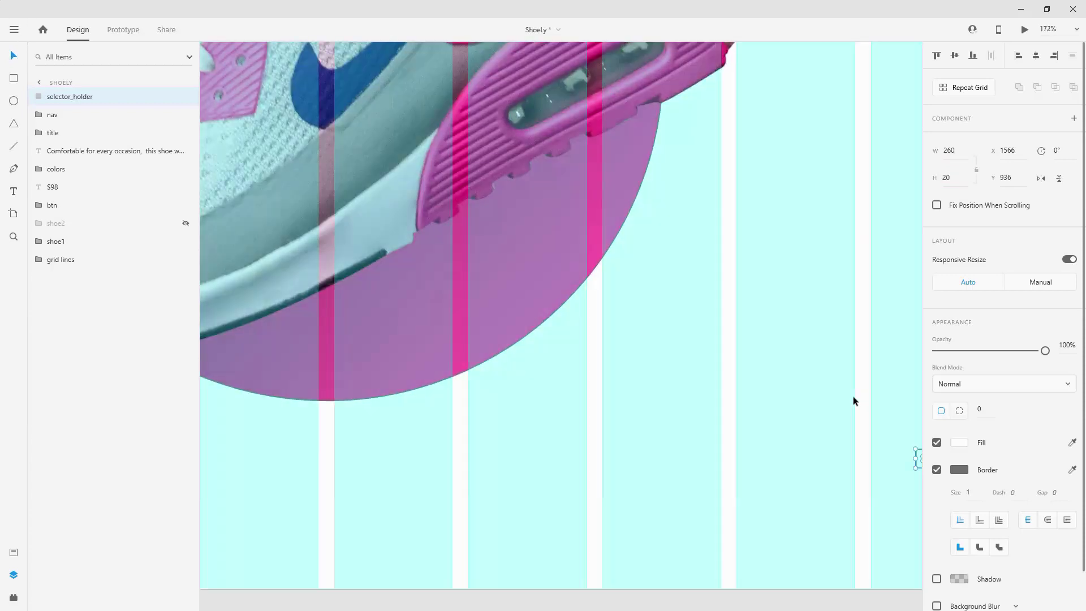
left_click_drag(853, 400, 533, 185)
left_click_drag(705, 232, 664, 230)
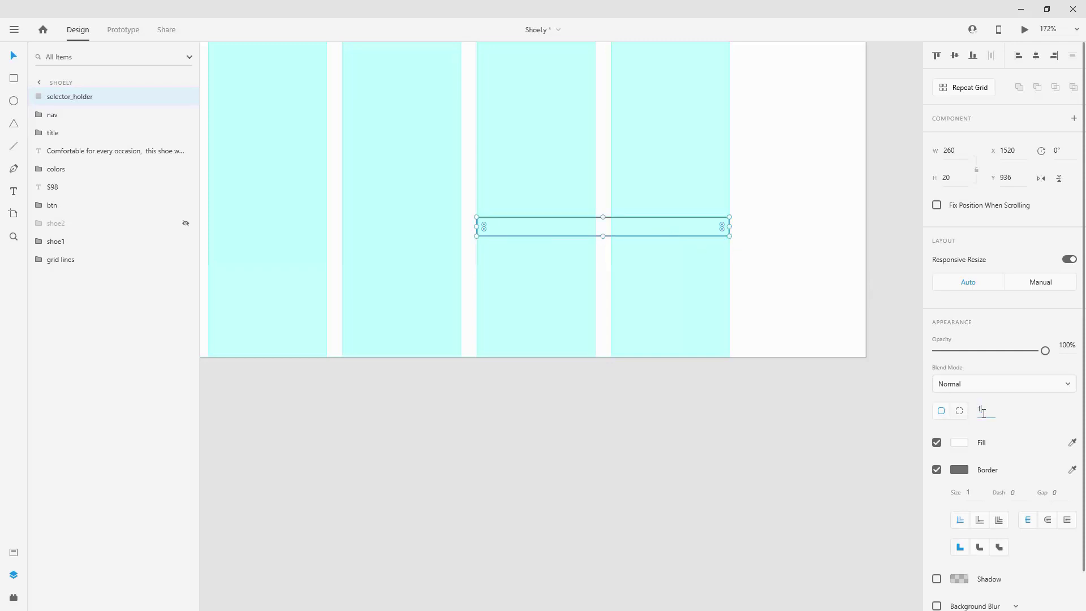
Step: Style selector_holder with a corner radius of 10, the light grey fill and no border
key("Return")
left_click(13, 552)
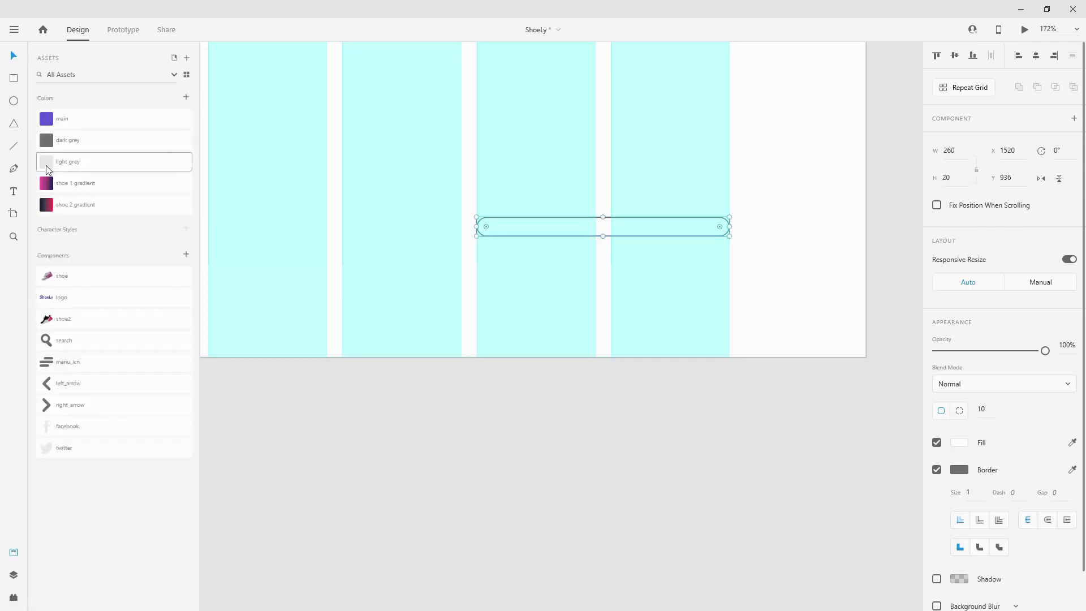
left_click(85, 161)
left_click(14, 575)
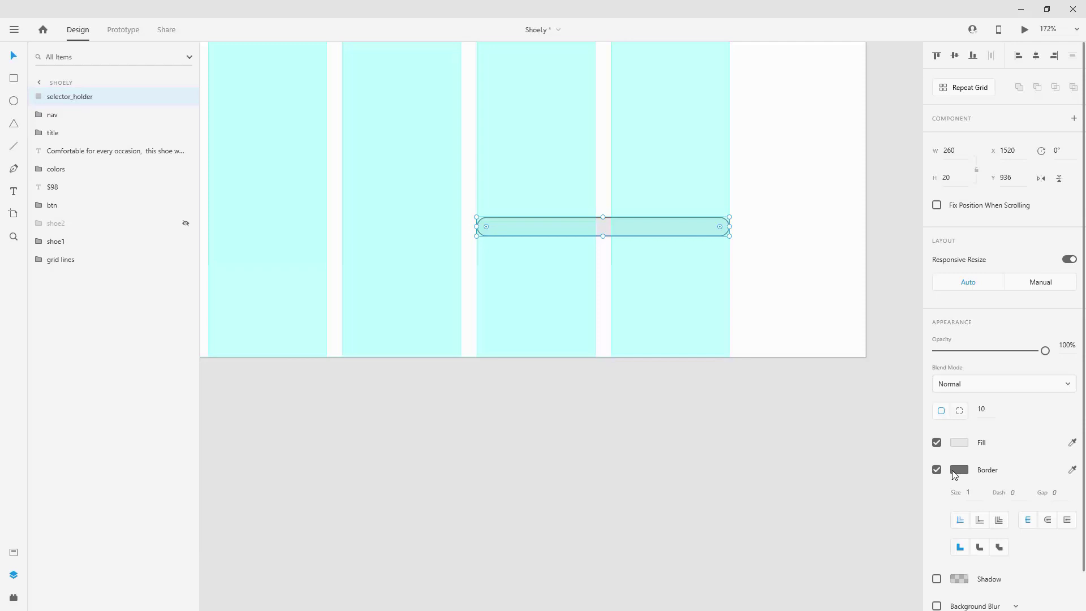
left_click(936, 470)
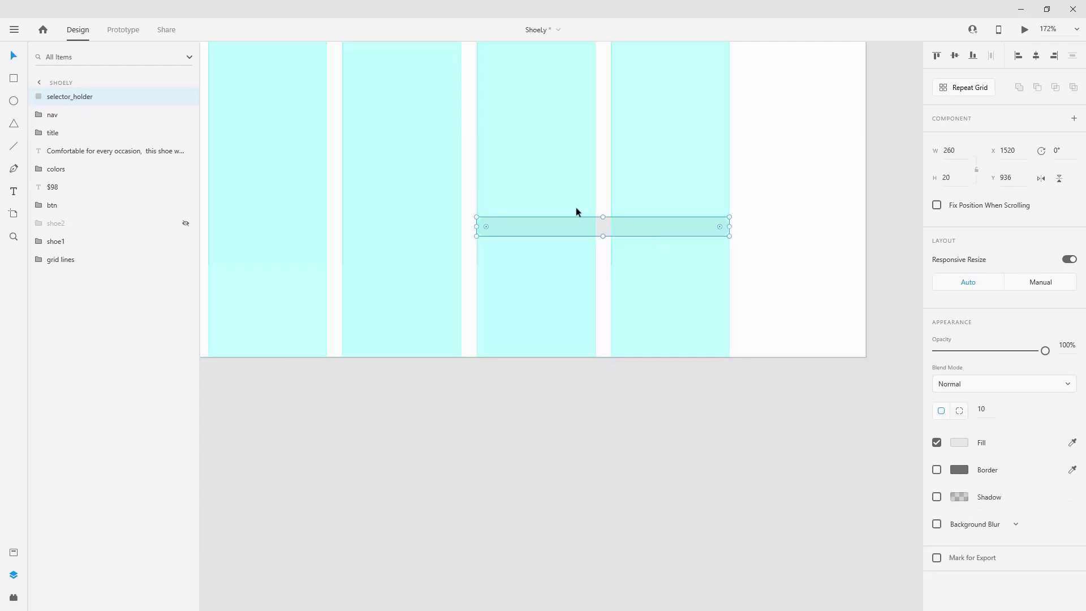
Step: Make a copy of selector_holder that is 63 wide at the bar's left end and fill it with the "main" color
key("ctrl+d")
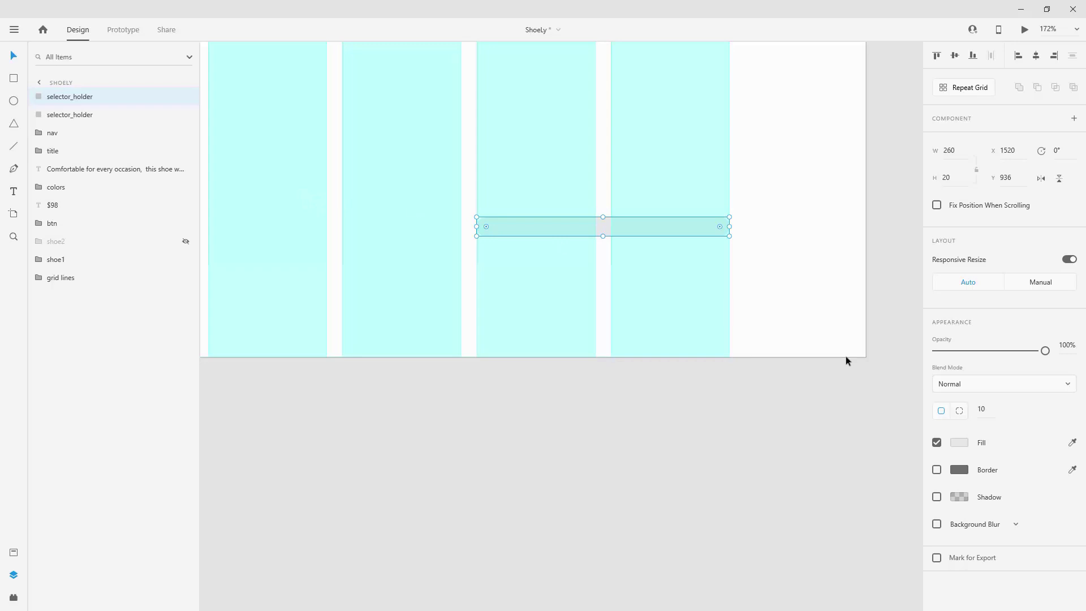
left_click_drag(730, 226, 590, 226)
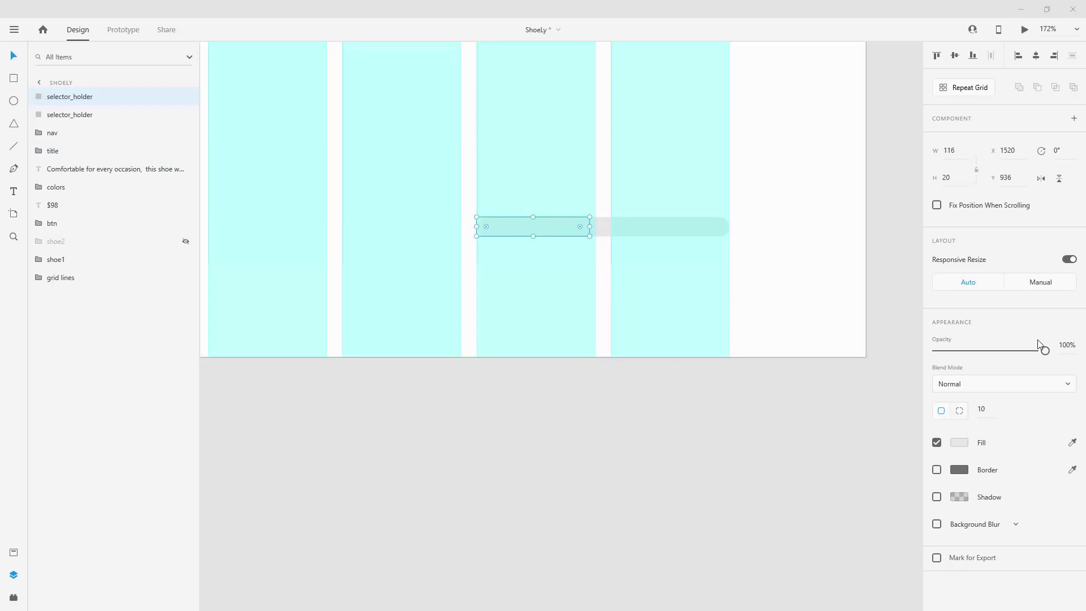
left_click(955, 150)
type("63")
key("Return")
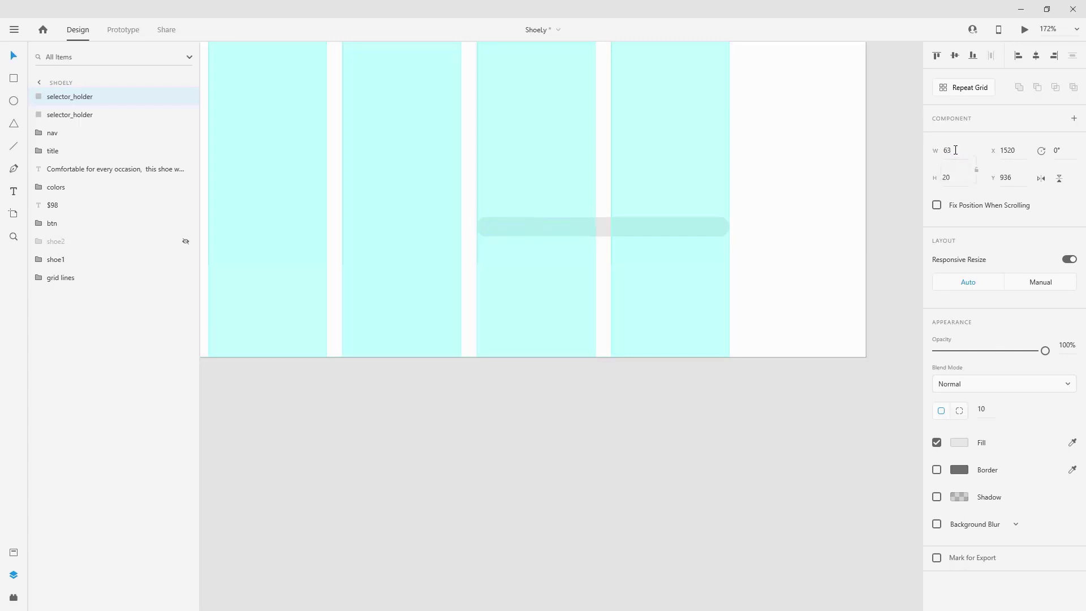
left_click(13, 552)
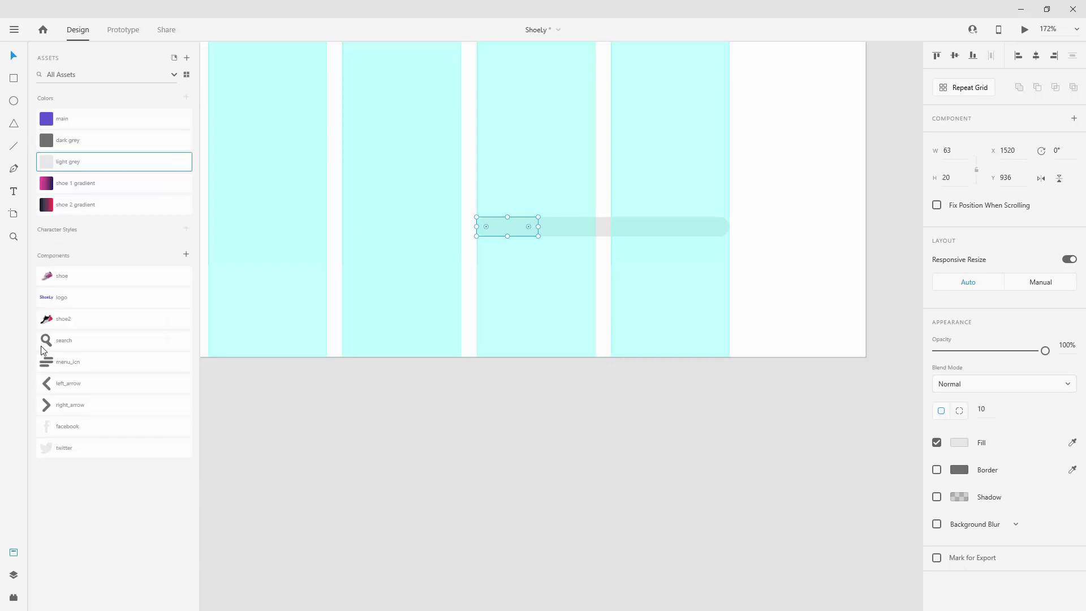
left_click(43, 126)
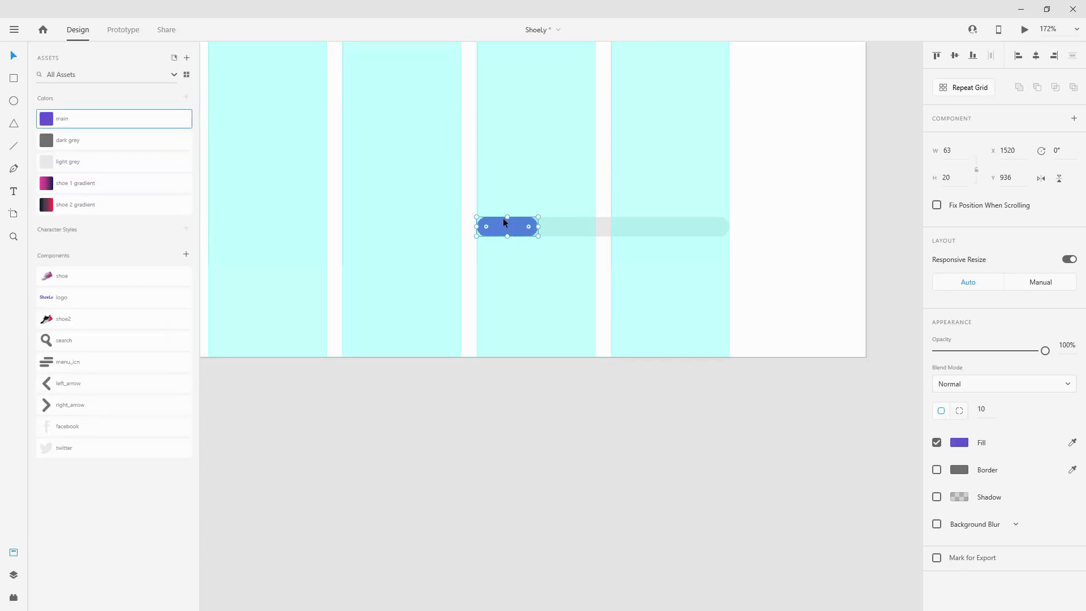
Step: Move both selector_holder layers between shoe1 and grid lines in the layer order
left_click(13, 574)
left_click(65, 116, "shift")
left_click_drag(86, 96, 81, 272)
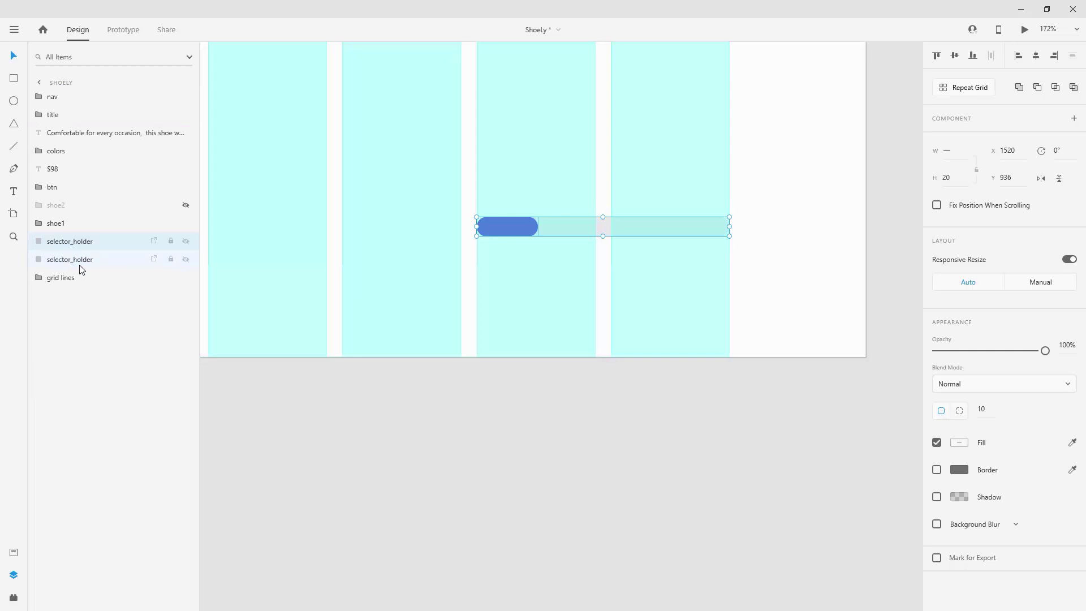
Step: Group the two selector_holder layers and name the group "pagination"
double_click(68, 245)
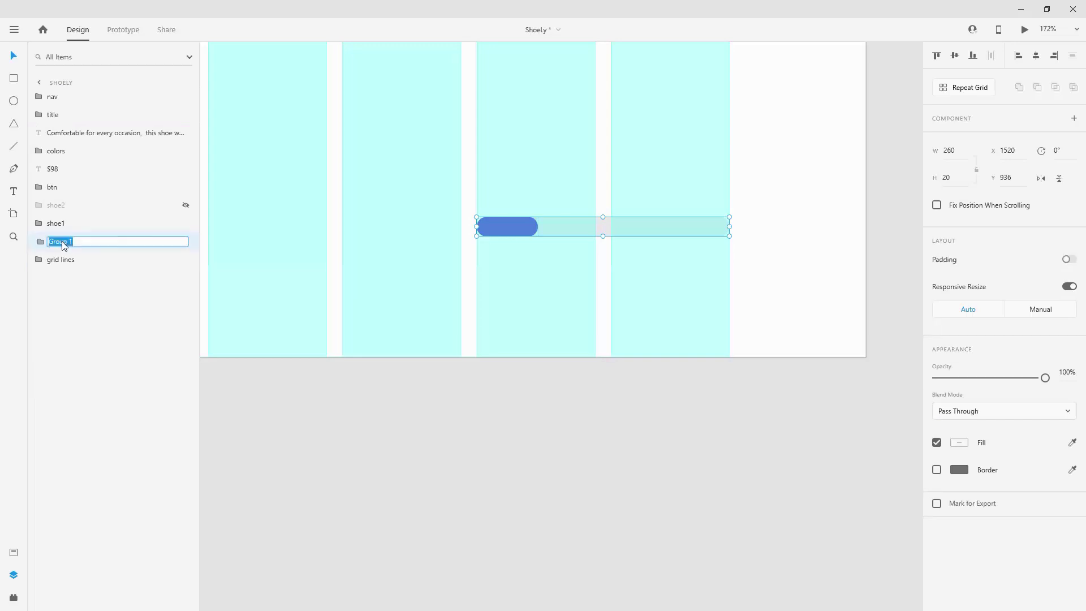
type("pagination")
key("Return")
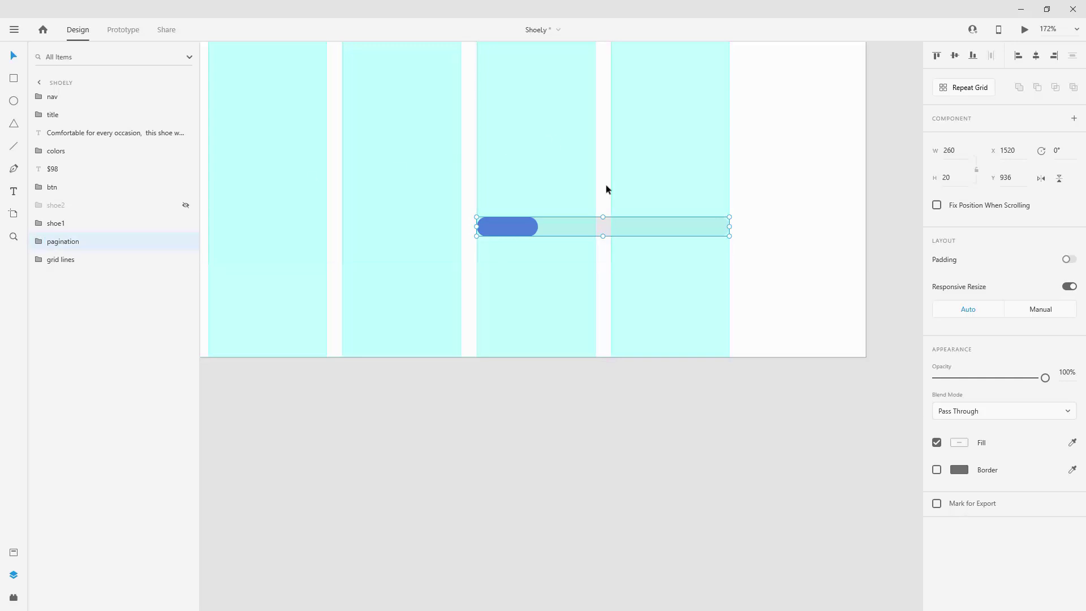
Step: Move the pagination group to Y 956, 104 px above the artboard's bottom edge, keeping it at X 1520
left_click_drag(496, 235, 513, 345)
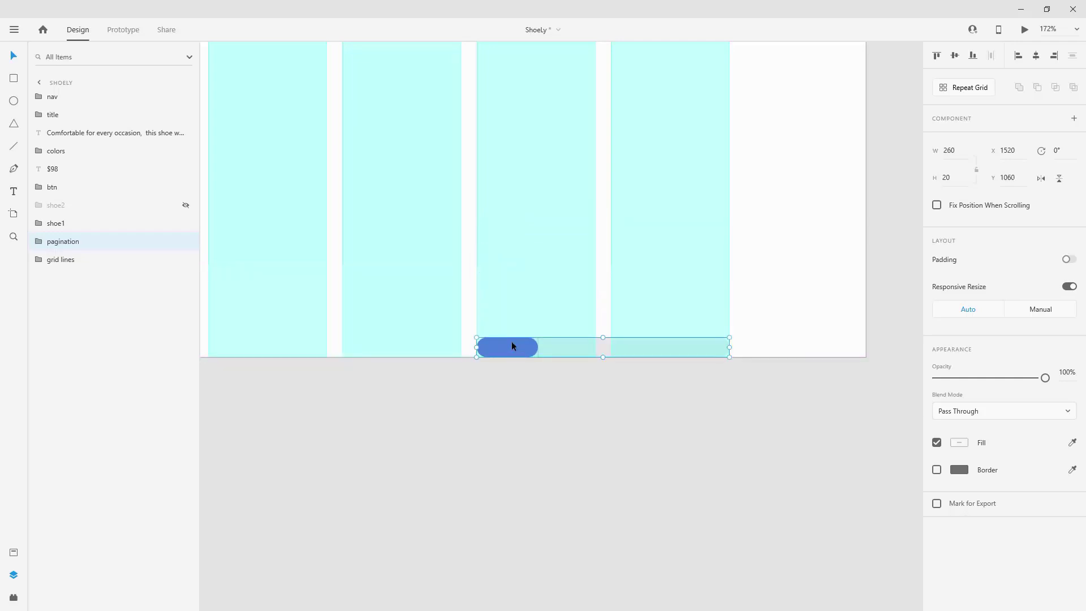
key("shift+Up")
key("shift+Up")
key("shift+Up")
key("shift+Up")
key("shift+Up")
key("shift+Up")
key("shift+Up")
key("shift+Up")
key("shift+Up")
key("shift+Up")
key("Up")
key("Up")
key("Up")
key("Up")
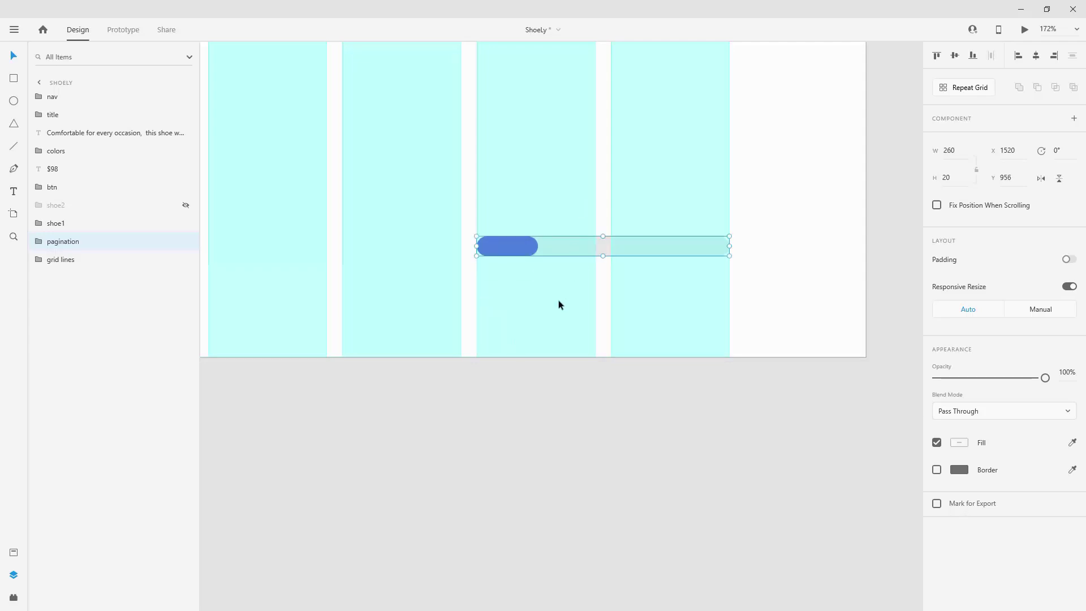
Step: Move the title, description, colors, price and btn together slightly lower, keeping them aligned with the first grid column
scroll(690, 315, "down", 5)
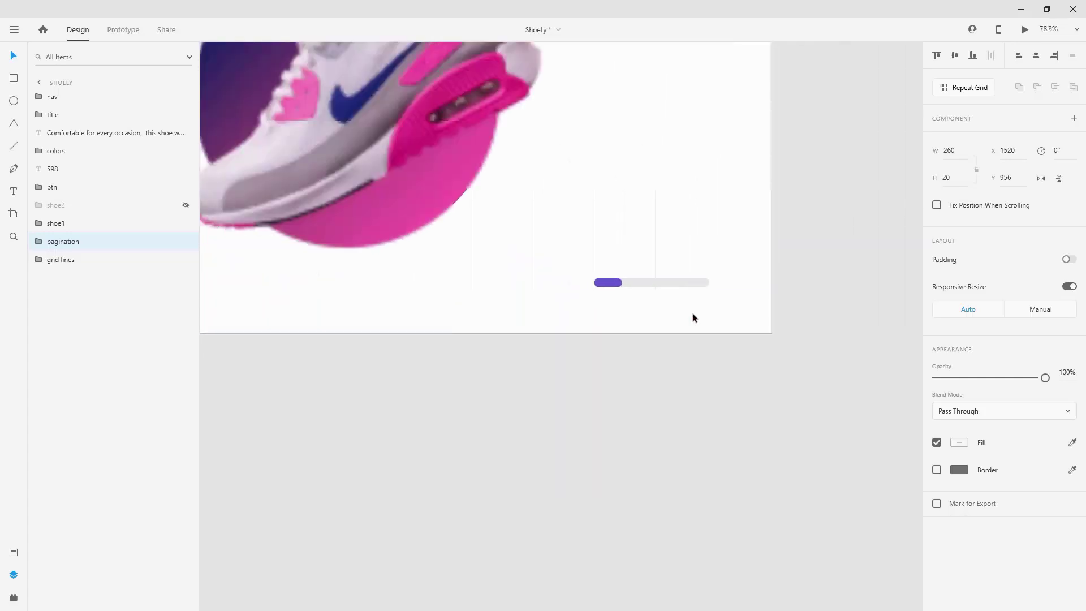
left_click(331, 286)
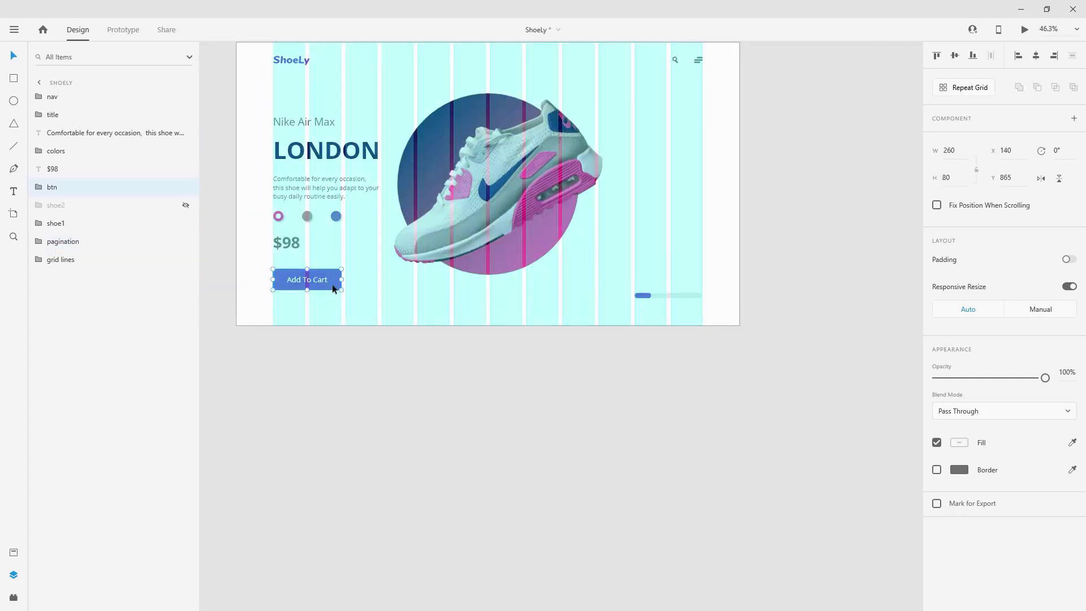
left_click(293, 242, "shift")
left_click(308, 218, "shift")
left_click(308, 194, "shift")
left_click(310, 121, "shift")
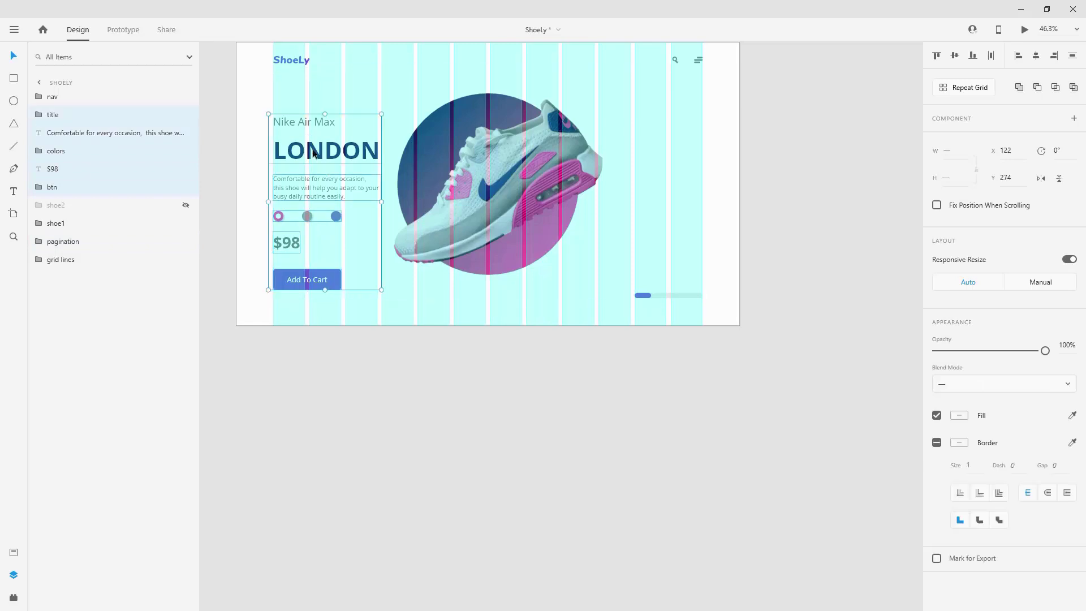
left_click_drag(328, 150, 322, 158)
left_click(857, 249)
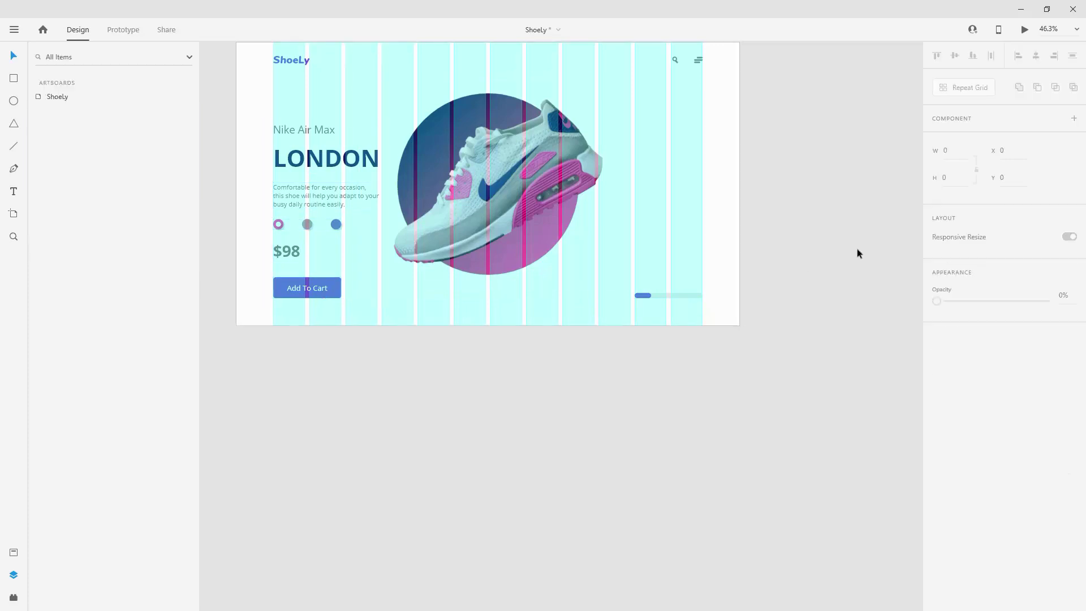
Step: Check the pagination group's distances to the artboard edges
left_click(683, 294)
scroll(683, 293, "up", 6)
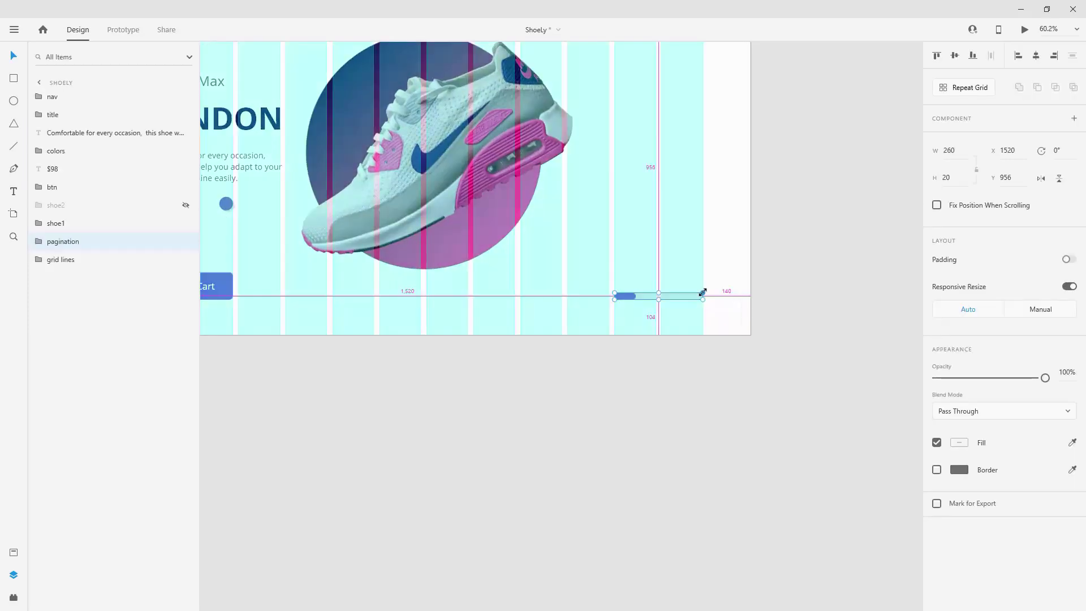
Step: Add the left_arrow and right_arrow components inside the pagination group, above the two ends of the selector bar
left_click(38, 240)
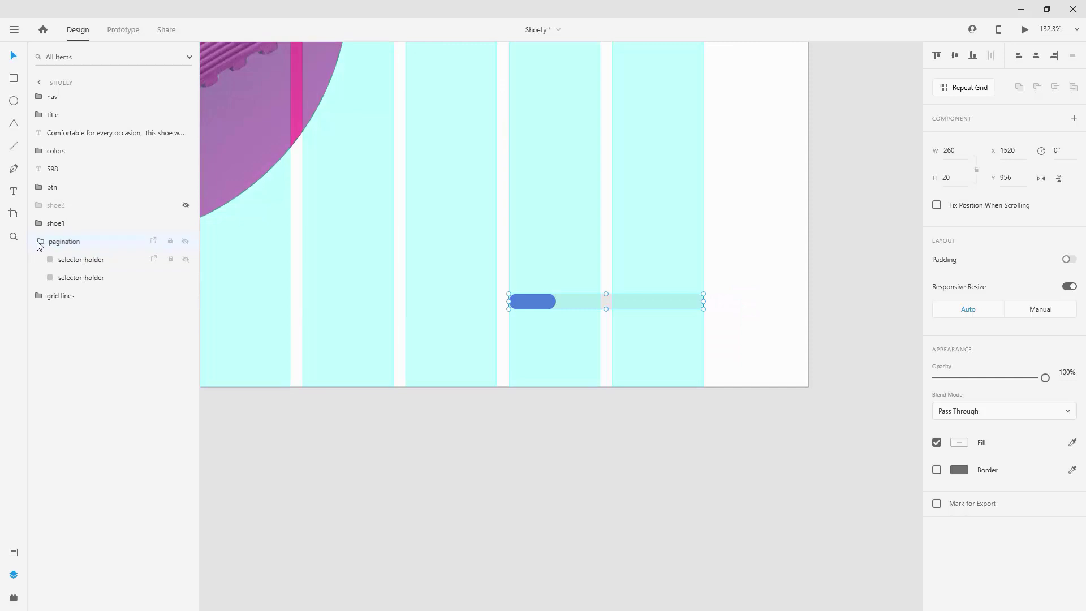
left_click(65, 260)
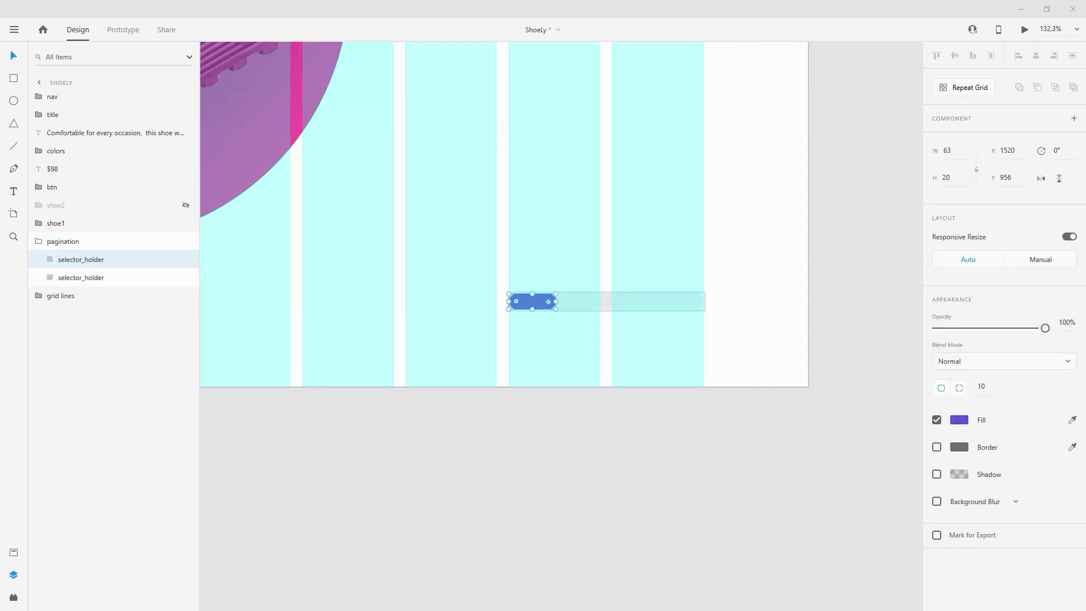
left_click(14, 553)
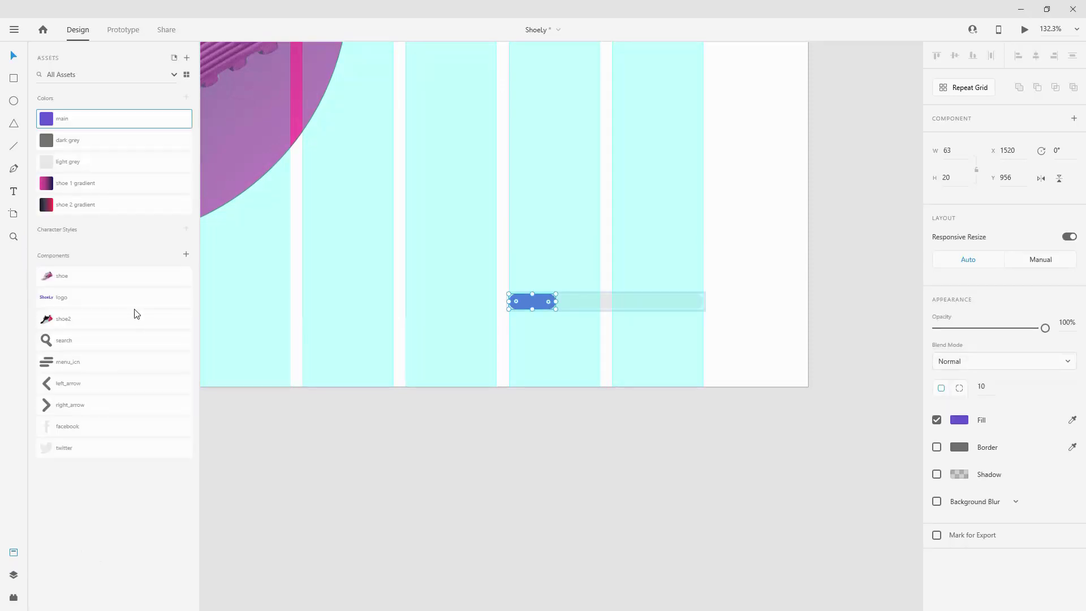
left_click_drag(48, 387, 529, 260)
left_click_drag(47, 406, 684, 269)
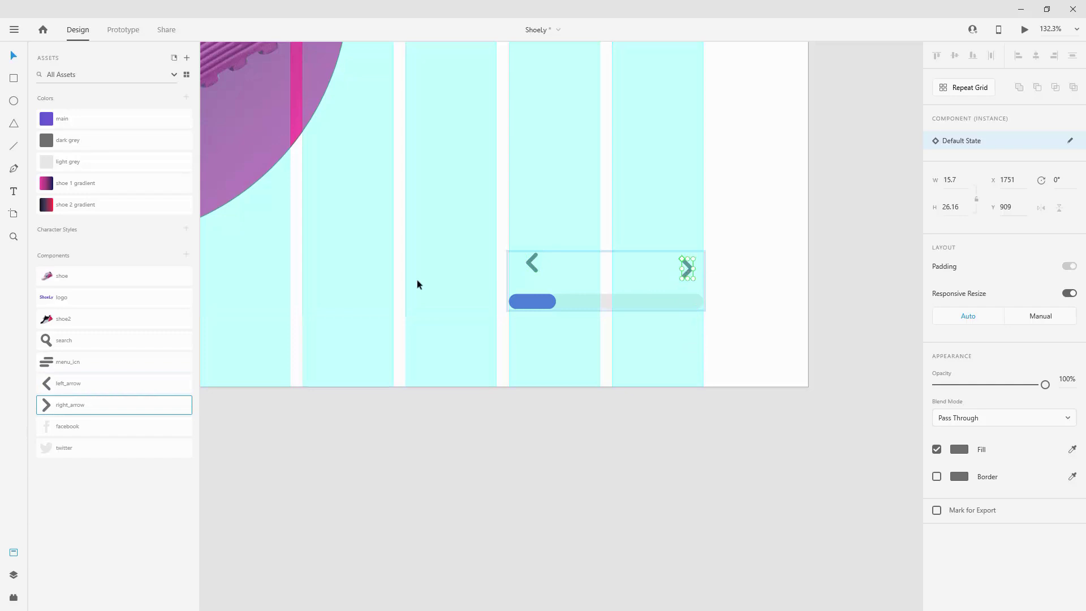
Step: Duplicate the "Comfortable for every occasion" description text and move the copy into the pagination group, over the selector bar
left_click(13, 574)
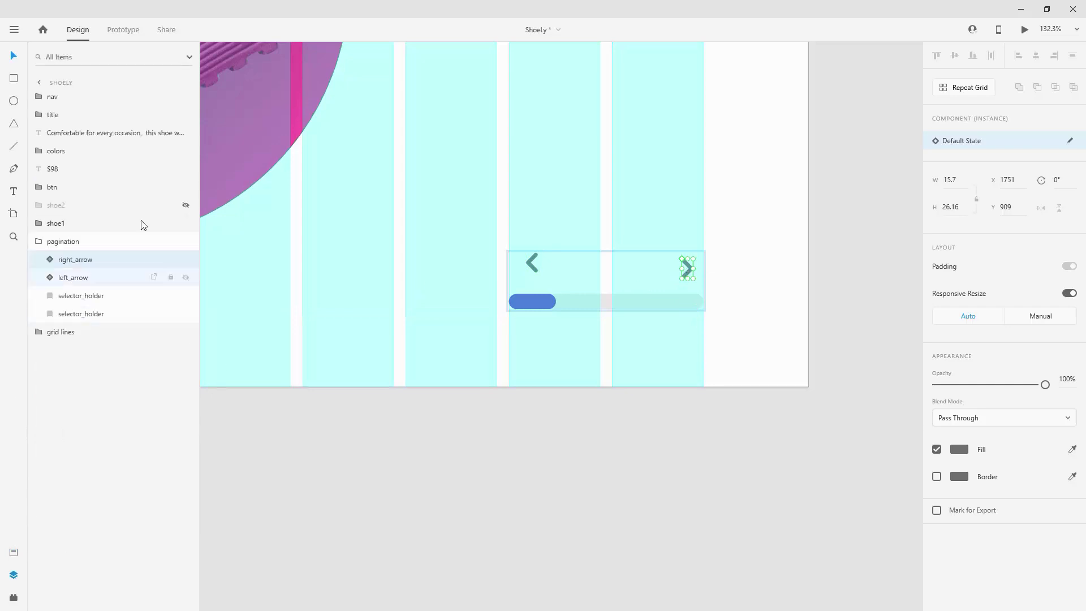
left_click(95, 135)
scroll(434, 177, "down", 5)
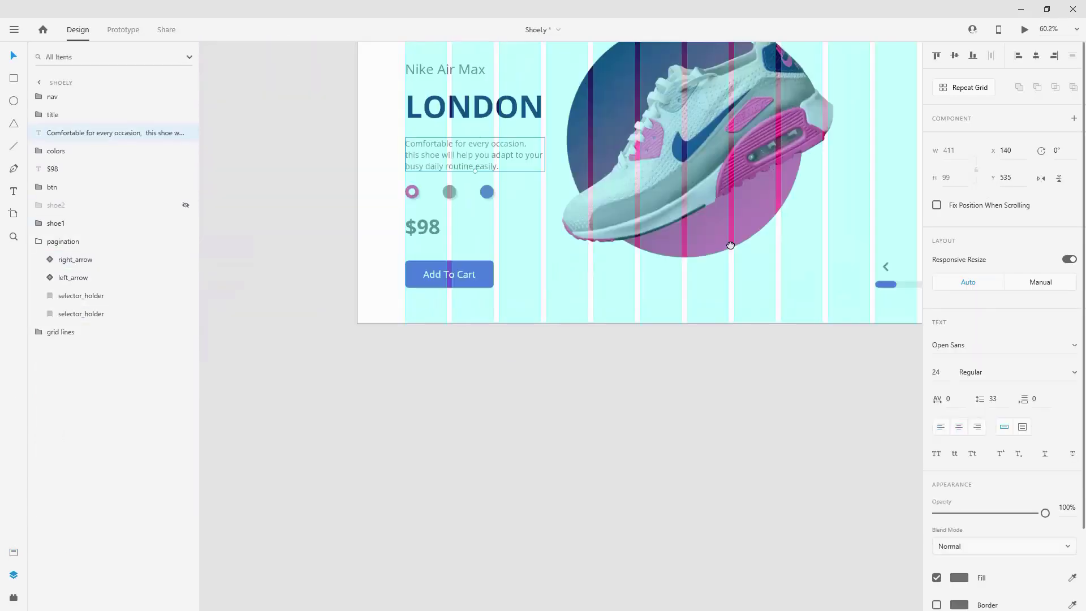
key("ctrl+d")
left_click_drag(417, 154, 840, 262)
left_click_drag(96, 168, 84, 257)
scroll(609, 251, "right", 5)
scroll(609, 251, "up", 5)
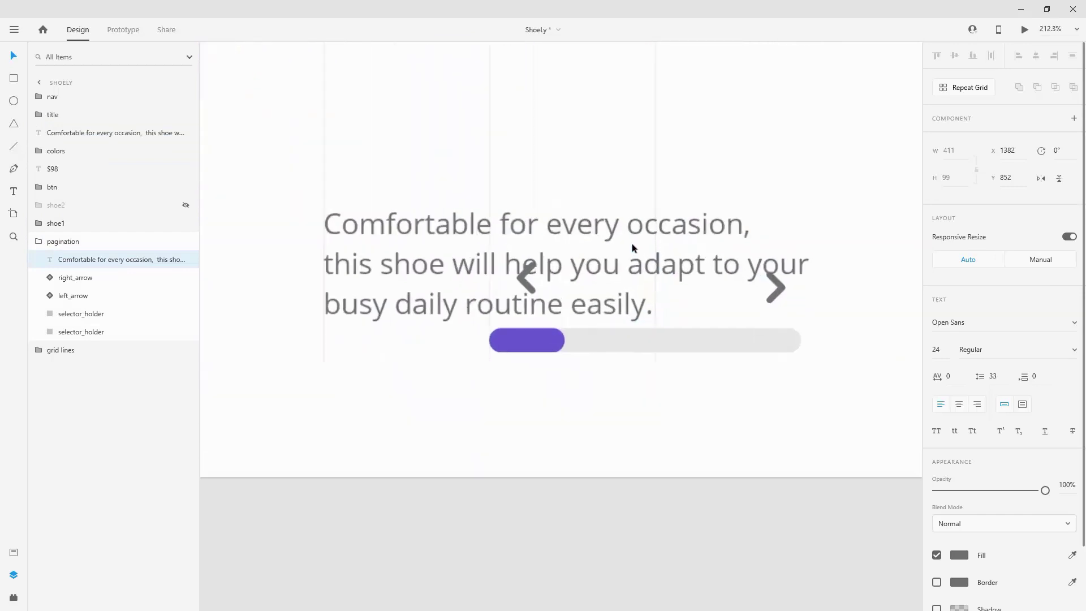
Step: Replace the copied description with "01 / 06" and place it between the two arrows at font size 28
double_click(632, 243)
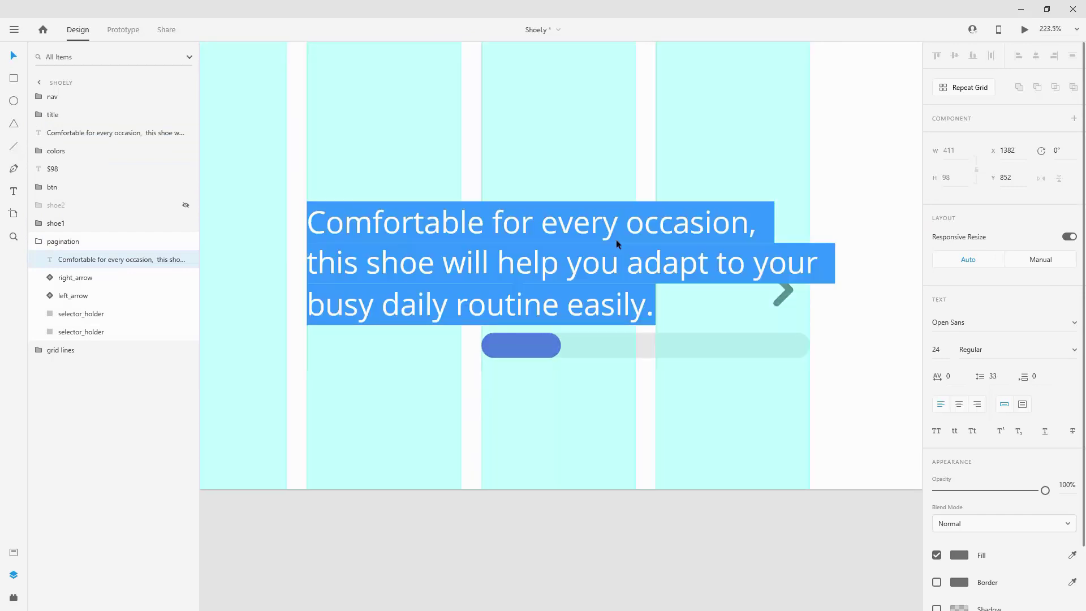
type("01")
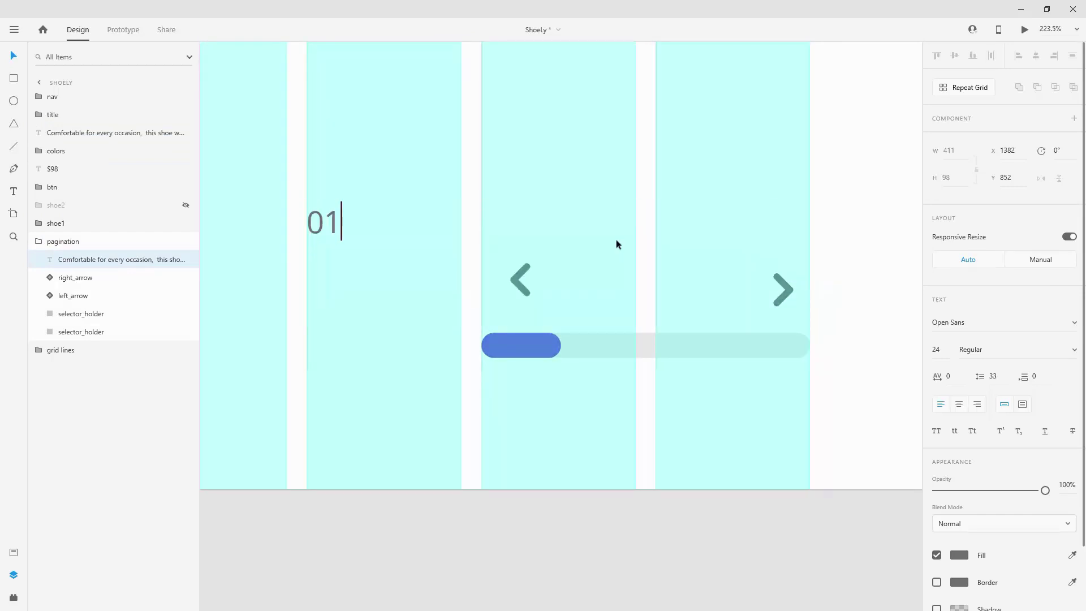
type(" / ")
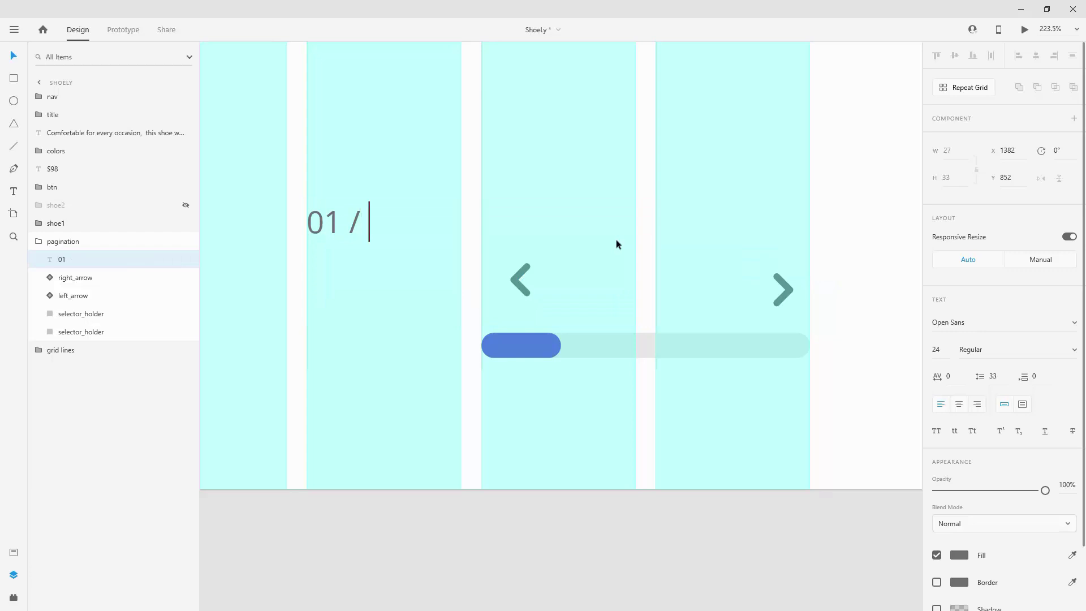
type("06")
left_click(18, 56)
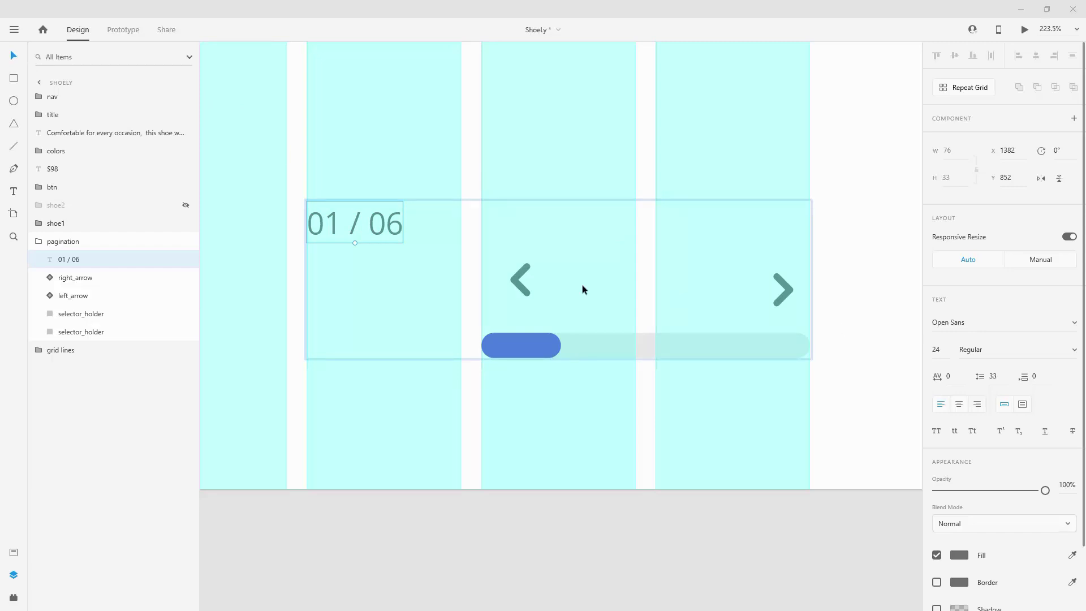
left_click_drag(381, 222, 660, 278)
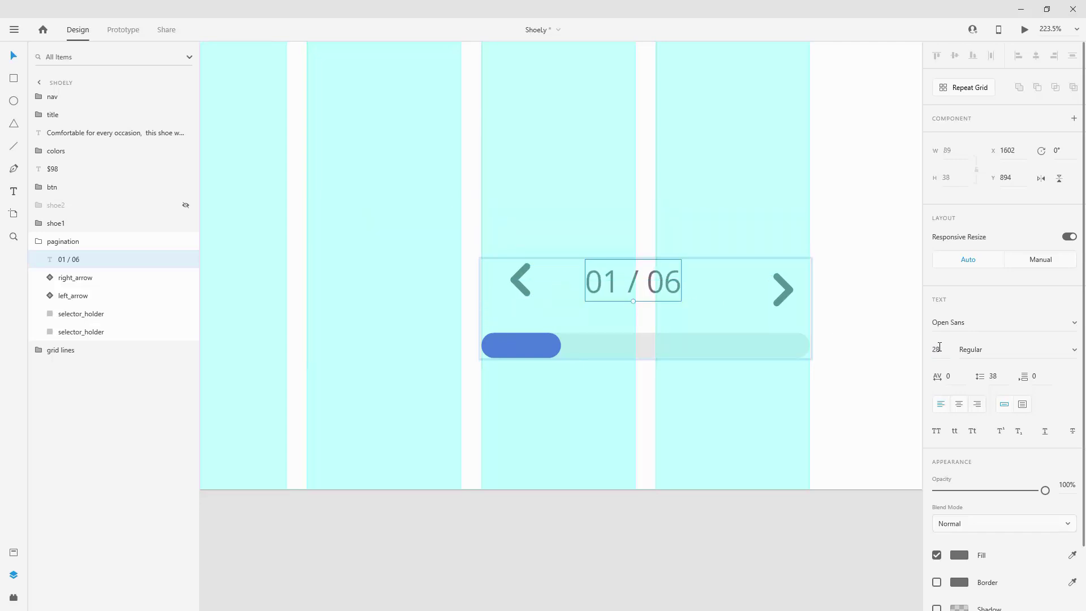
left_click_drag(661, 284, 665, 285)
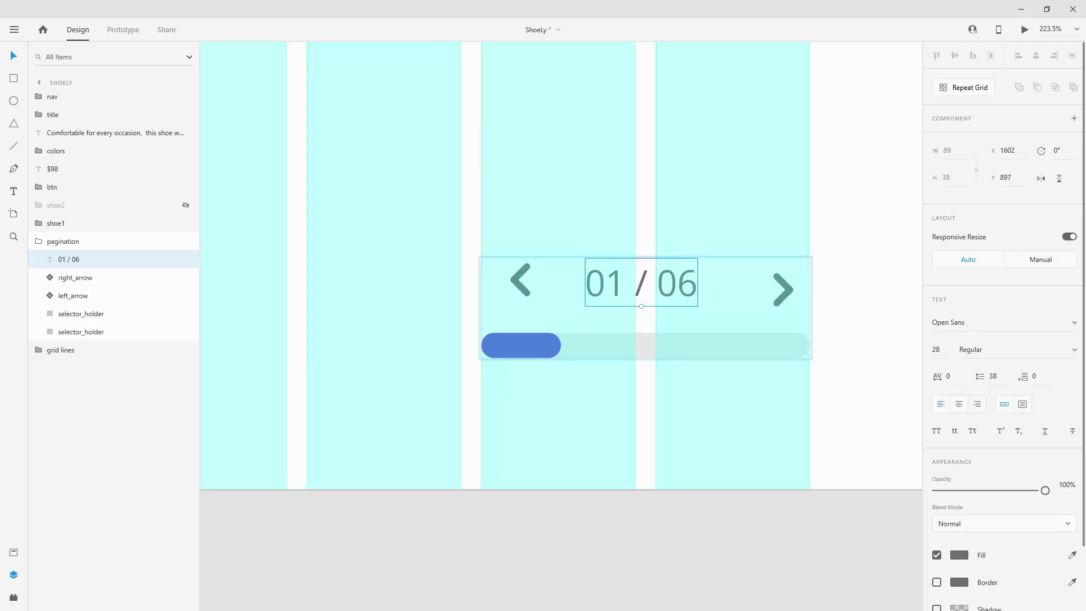
Step: Move the left_arrow layer to the top of the pagination group and align the arrow with the selector bar's left end at X 1520
left_click(518, 283)
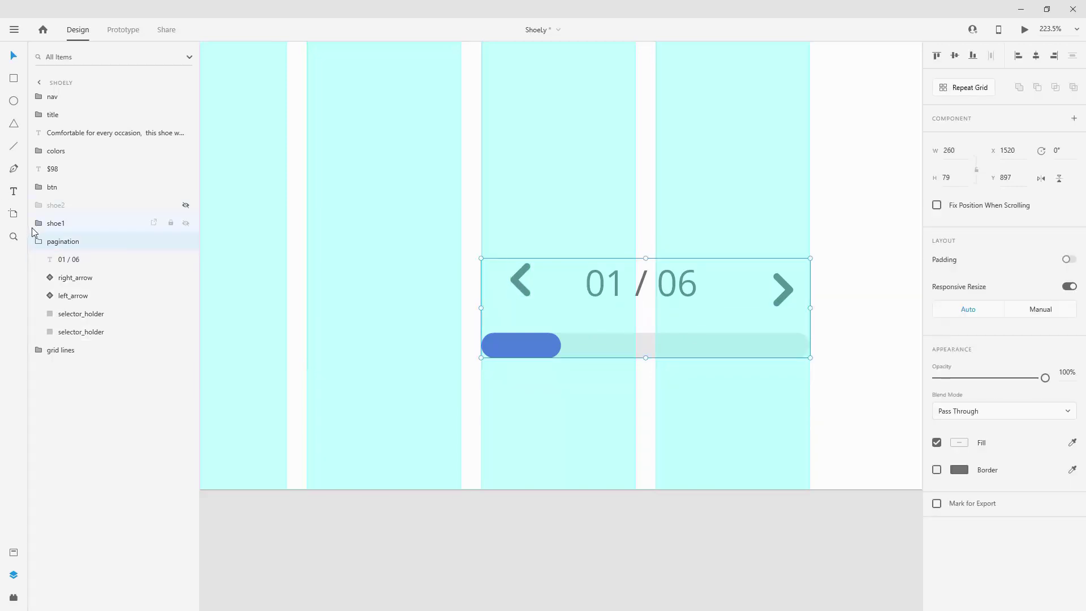
left_click(84, 295)
left_click_drag(83, 295, 84, 253)
left_click_drag(517, 283, 490, 284)
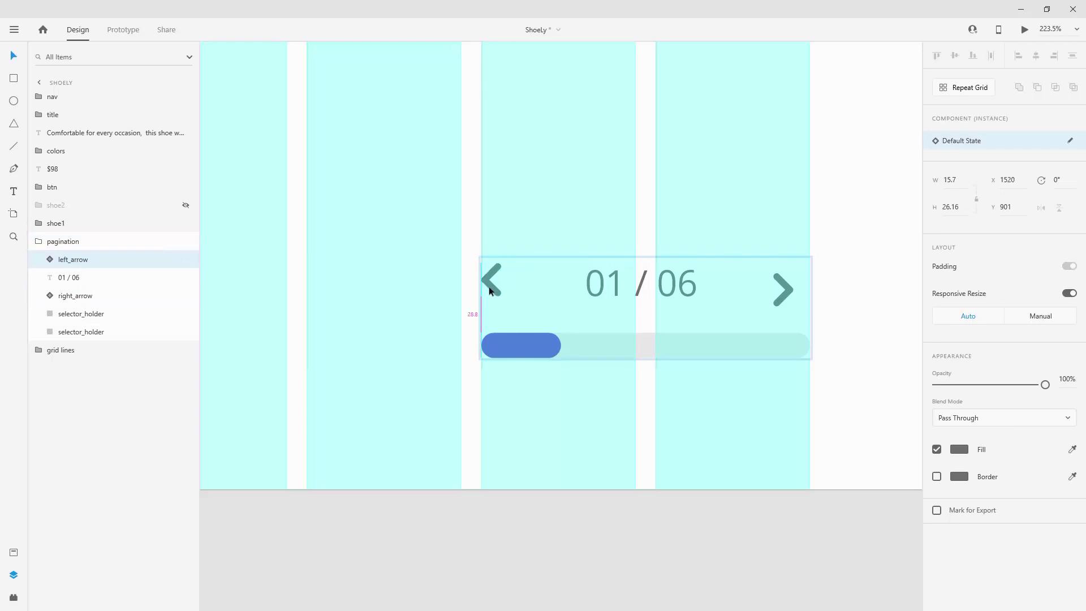
Step: Align the two arrows vertically with each other and position them together above the selector bar at Y 900
left_click(783, 290)
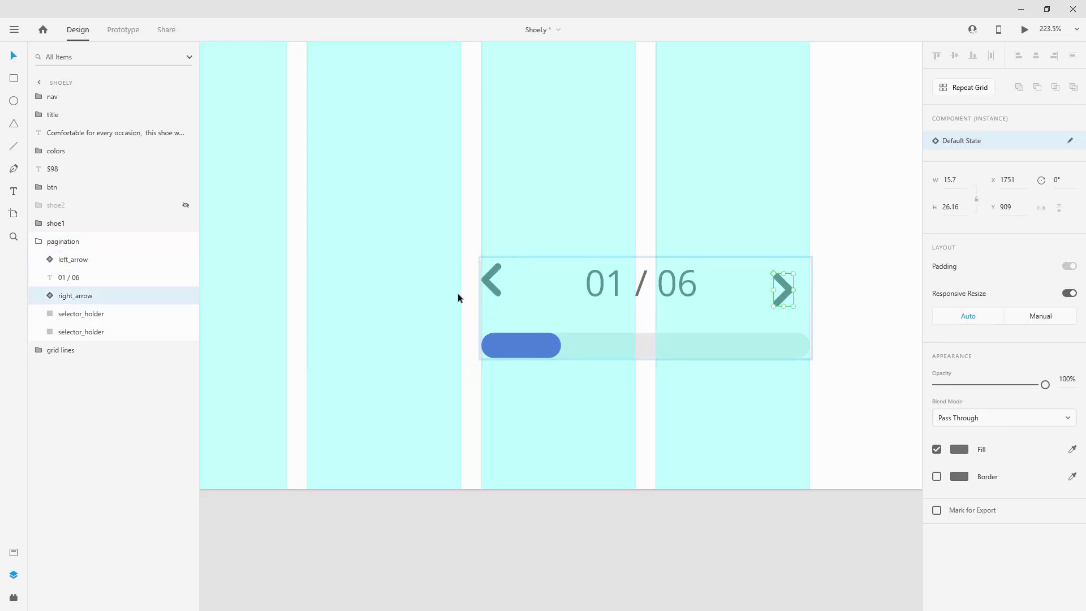
left_click(491, 281, "shift")
left_click(954, 55)
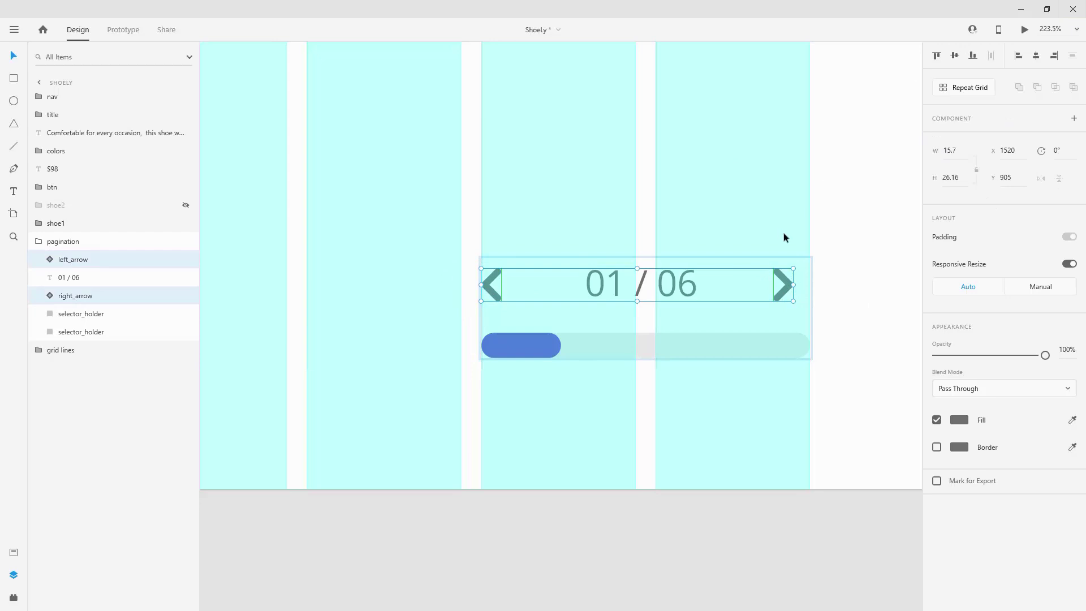
left_click_drag(788, 282, 784, 313)
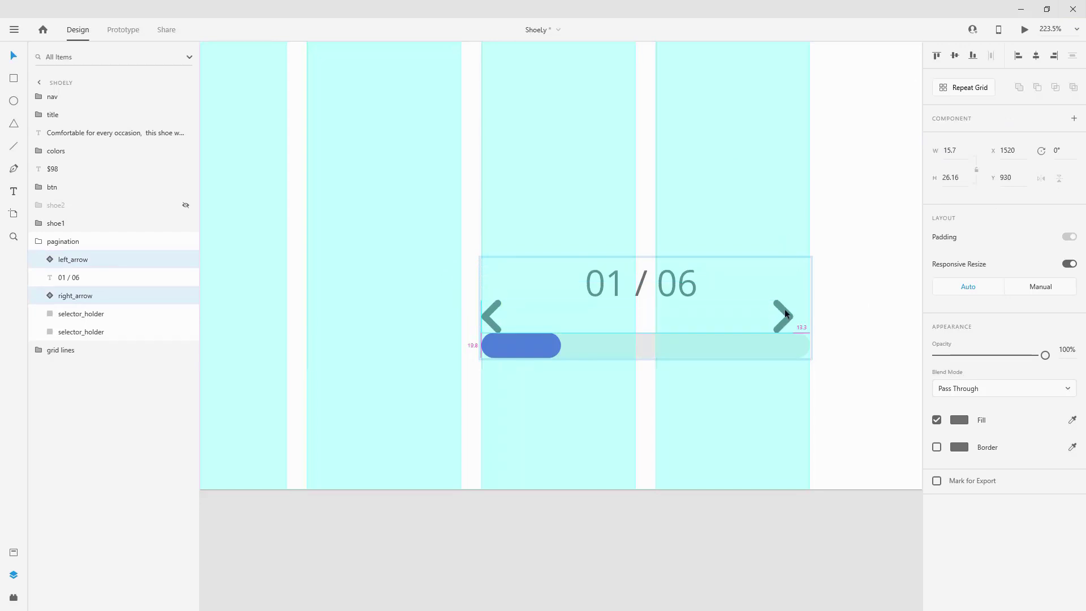
key("shift+Up")
key("shift+Up")
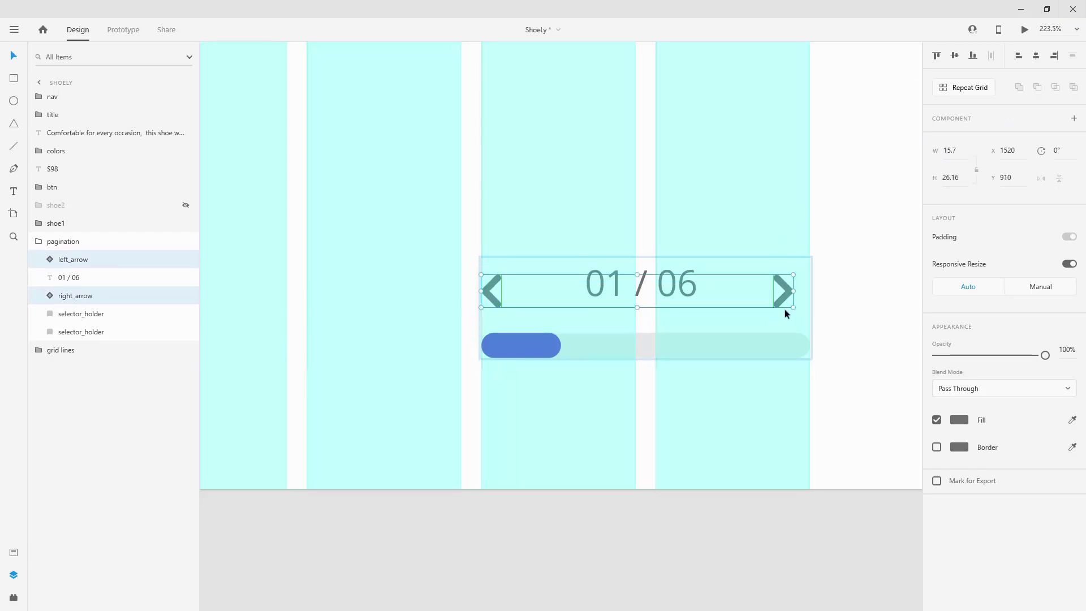
key("shift+Up")
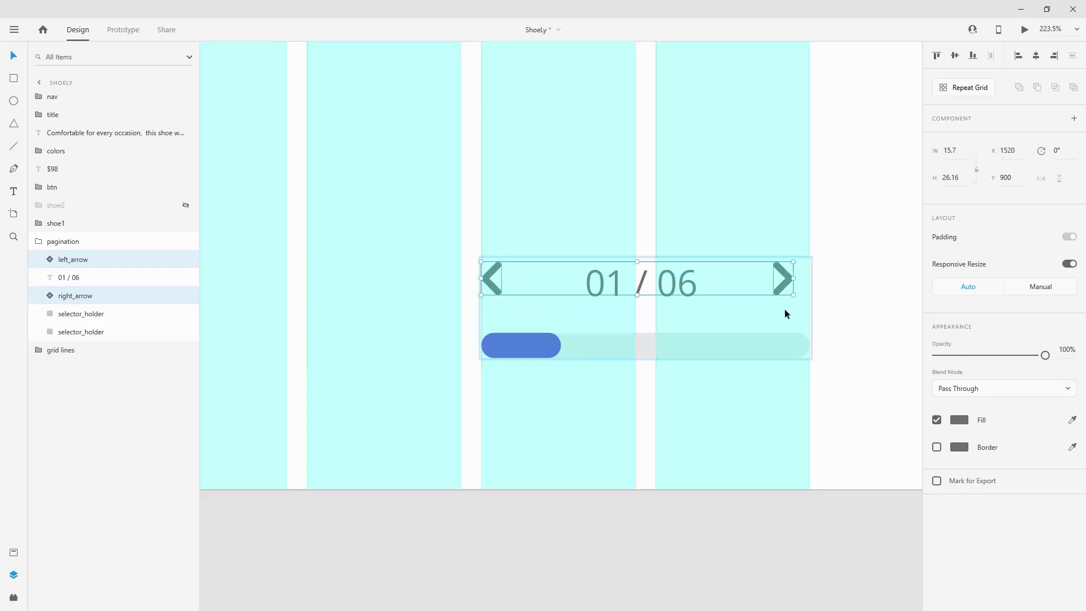
Step: Align the right arrow with the selector bar's right end and raise the "01 / 06" text to Y 894, level with the arrows
left_click(70, 295)
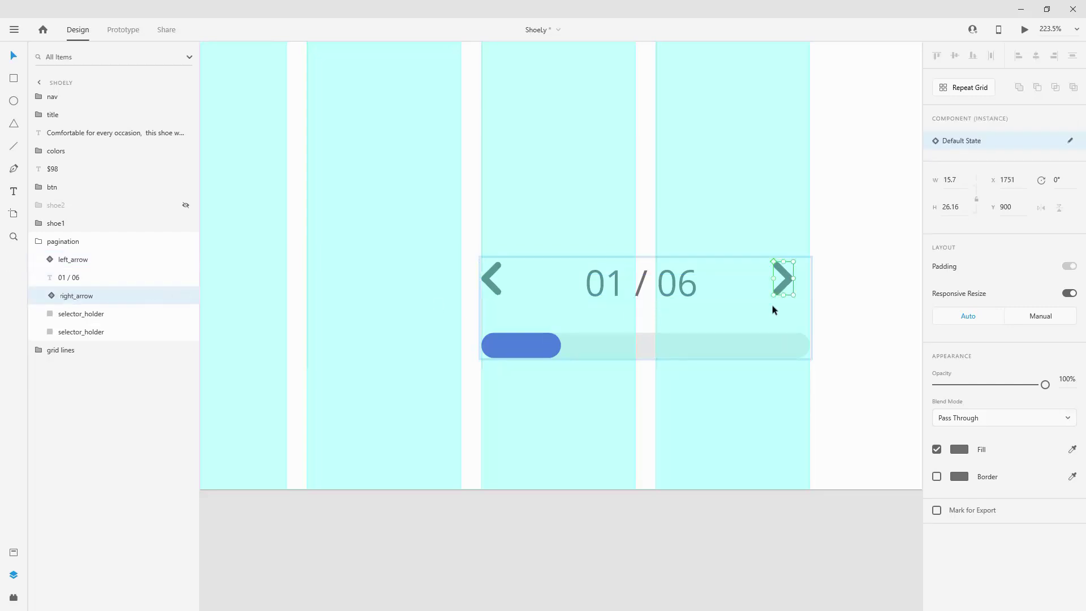
left_click_drag(785, 274, 801, 273)
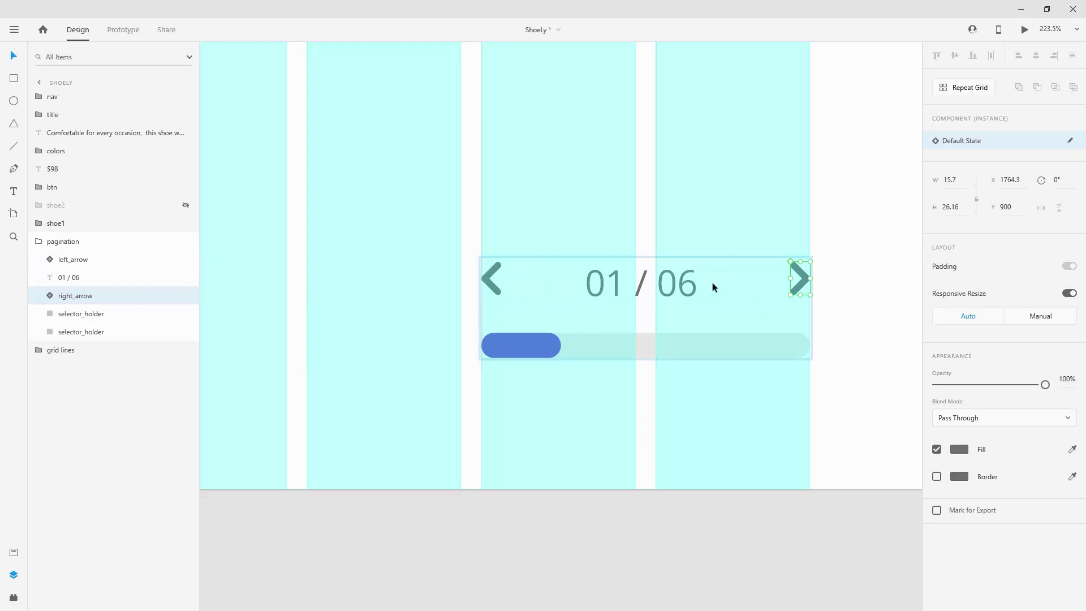
left_click(691, 287)
left_click_drag(680, 284, 681, 282)
left_click(74, 262)
left_click(75, 294, "shift")
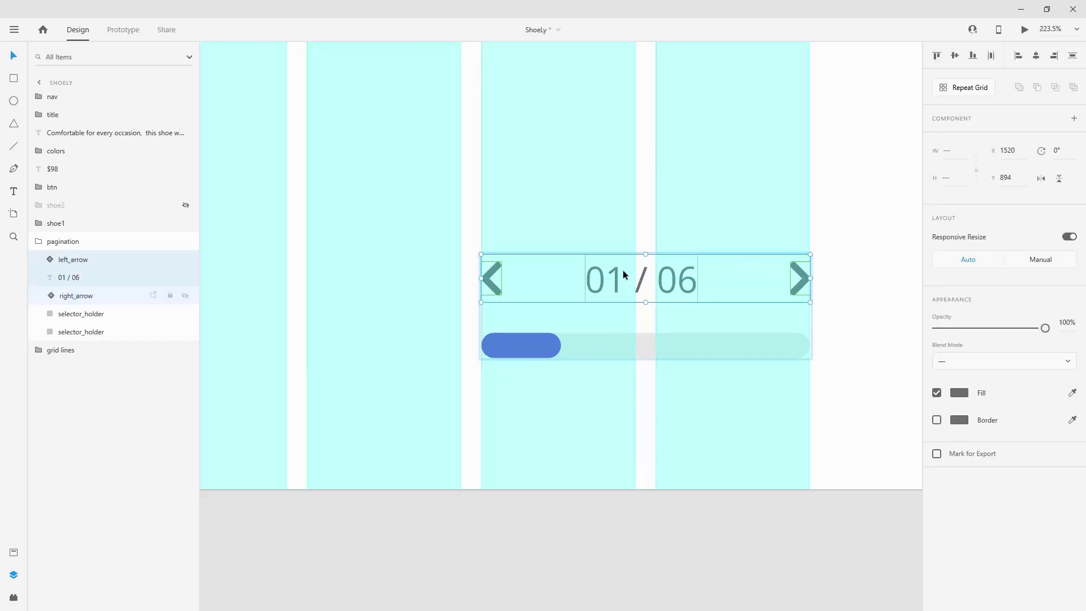
Step: Duplicate the "01 / 06" text three times and hide the three lower text layers
left_click(69, 277)
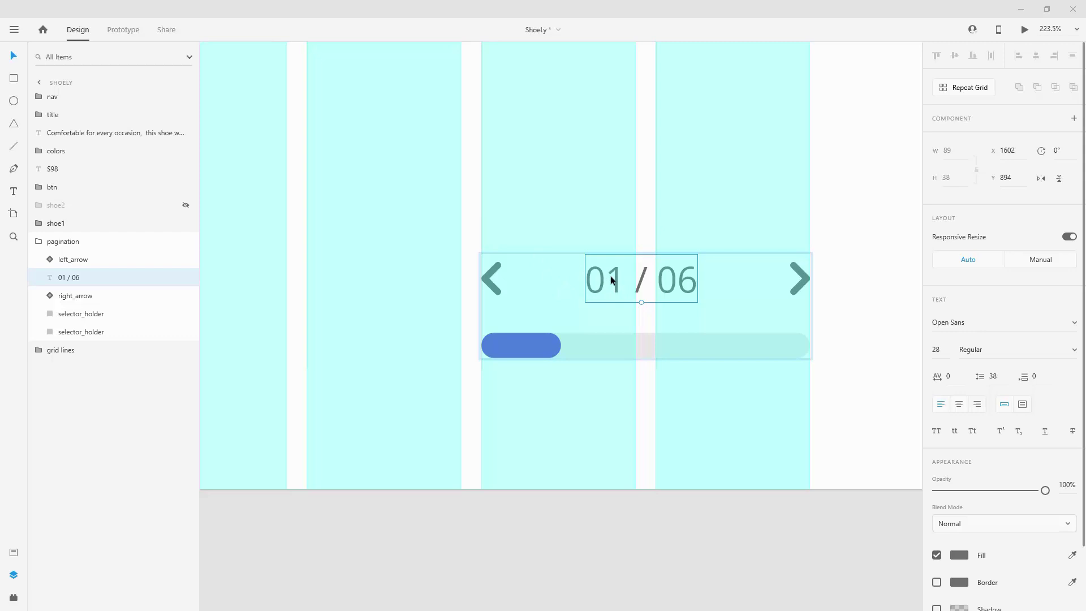
scroll(609, 276, "down", 10)
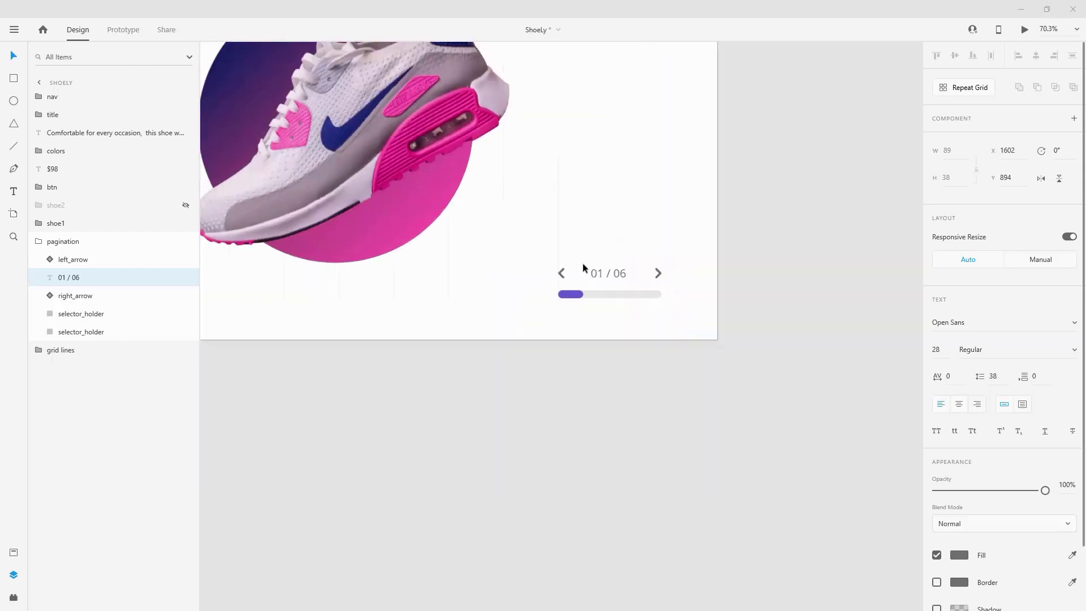
scroll(589, 263, "up", 10)
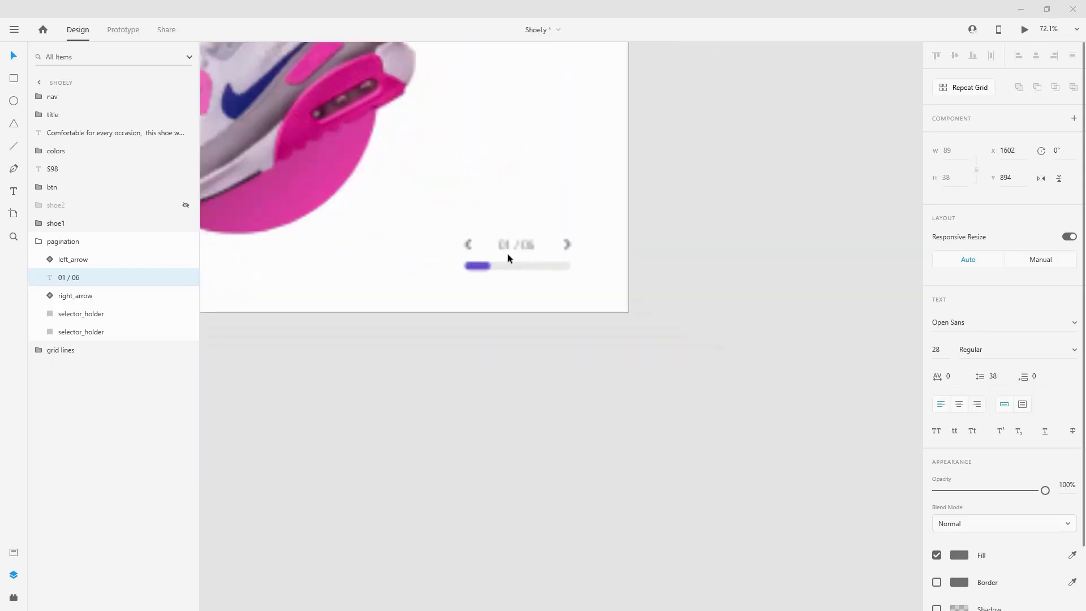
scroll(458, 235, "up", 4)
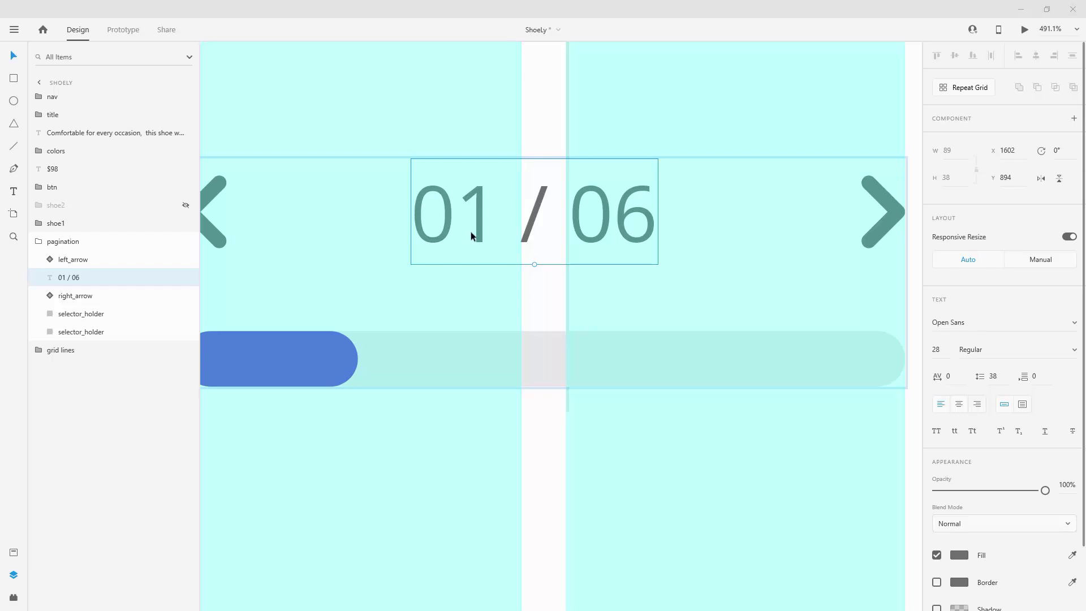
key("ctrl+d")
key("ctrl+d")
key("ctrl+d")
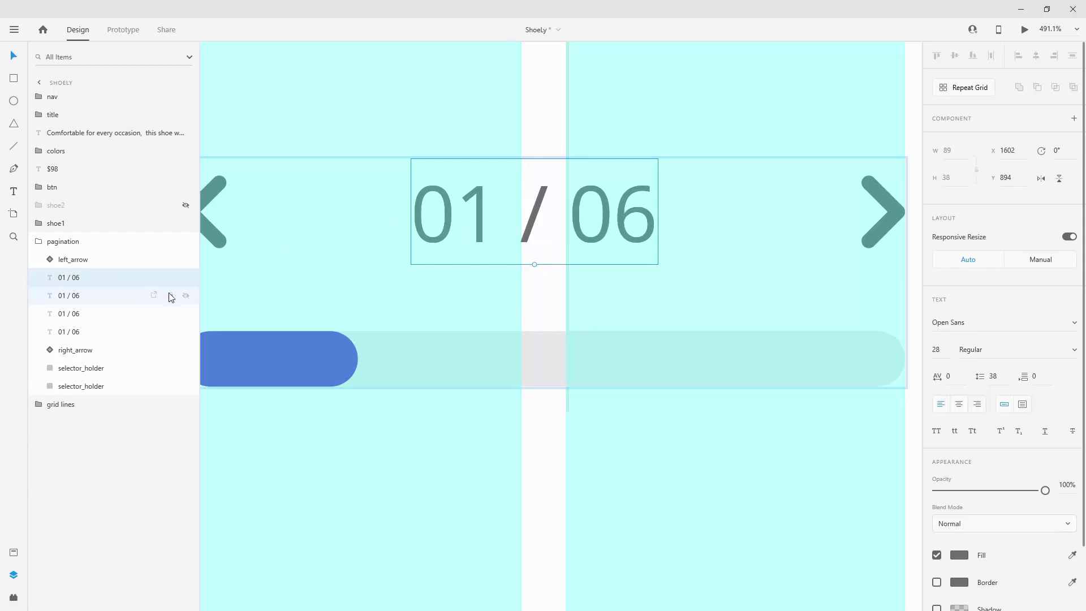
left_click(186, 295)
left_click(185, 313)
left_click(185, 332)
Step: Shorten the visible "01 / 06" text to "01"
double_click(481, 219)
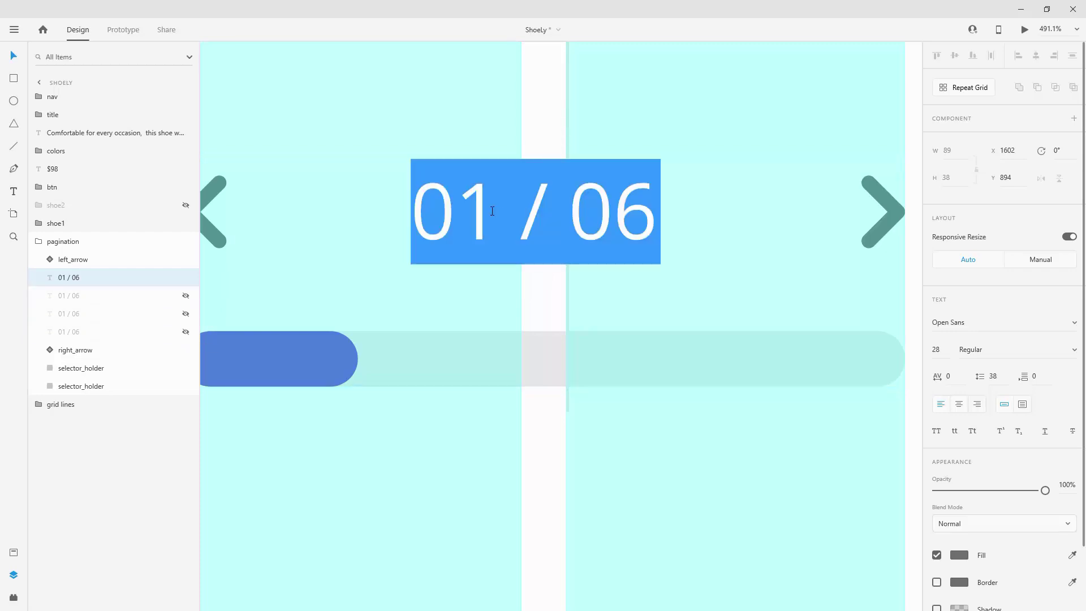
double_click(492, 211)
left_click(490, 214)
left_click_drag(489, 215, 785, 225)
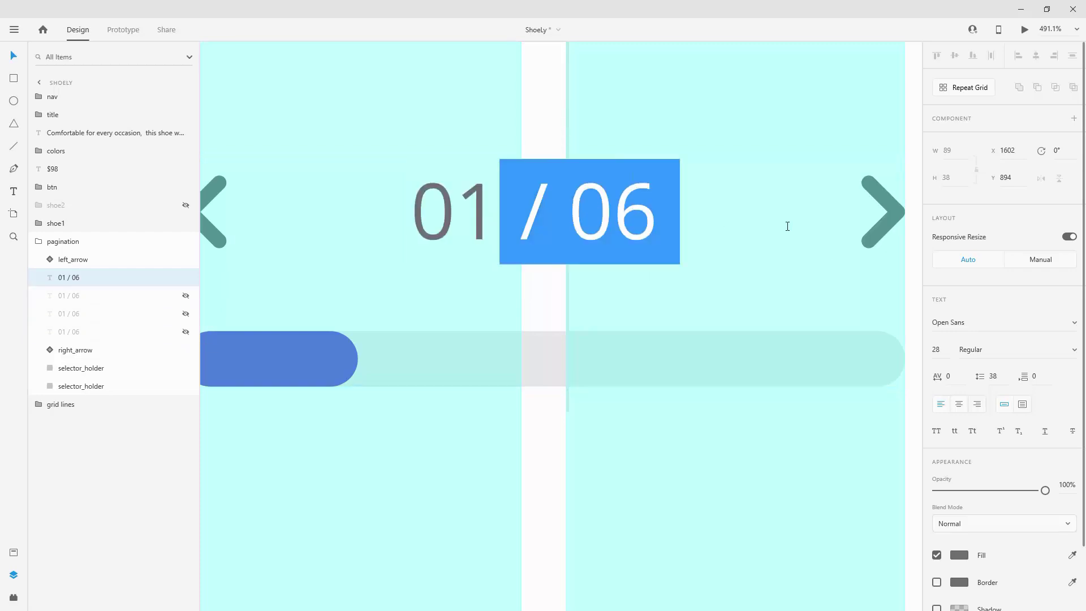
key("BackSpace")
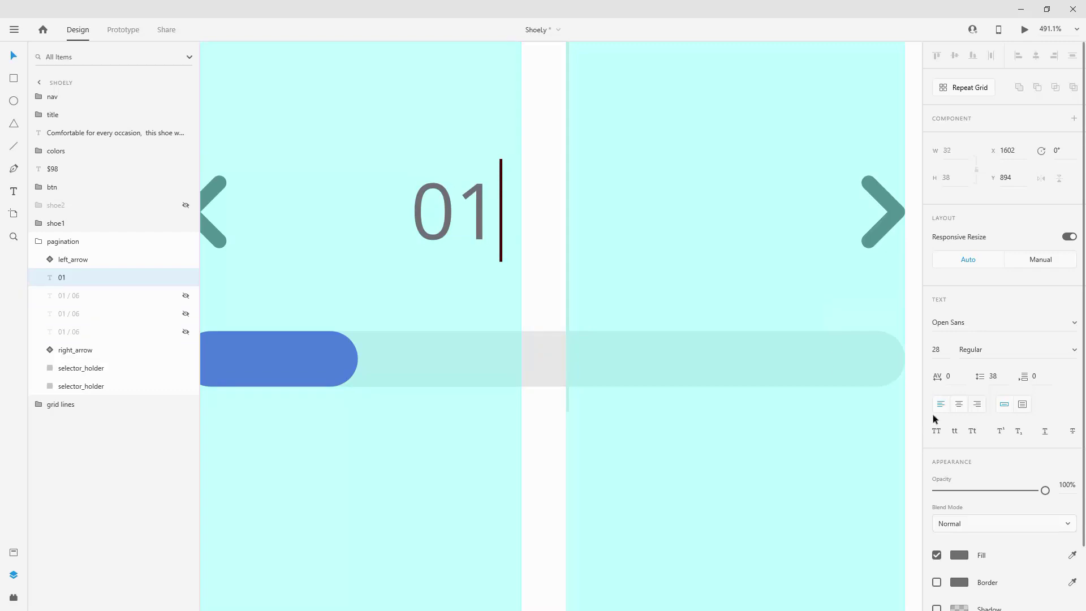
key("Escape")
Step: Hide the "01" text, show the next "01 / 06" copy and change it to "02"
left_click(98, 280)
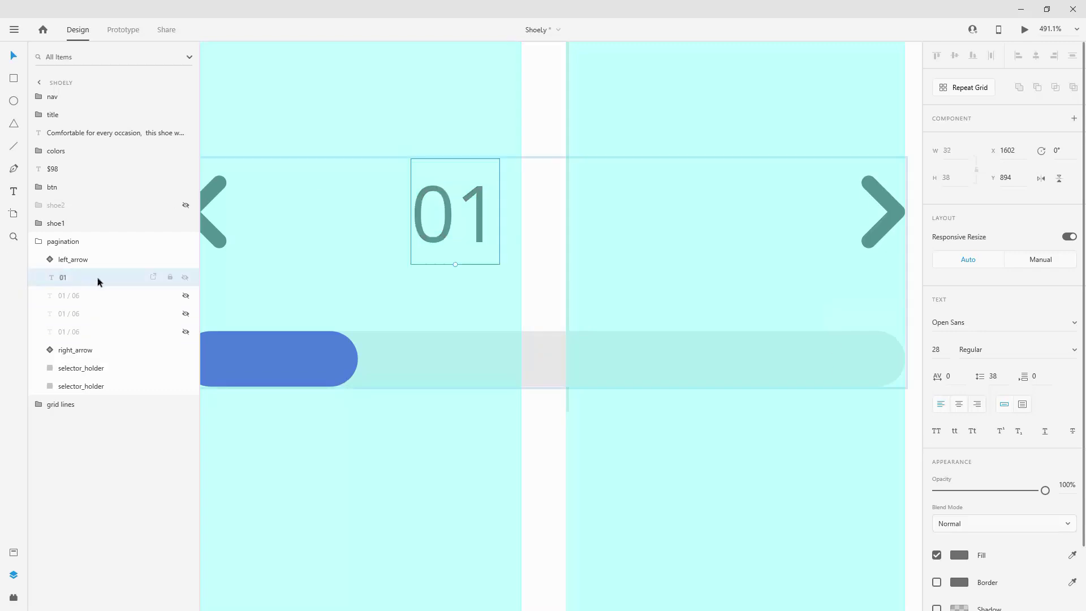
left_click(186, 277)
left_click(186, 296)
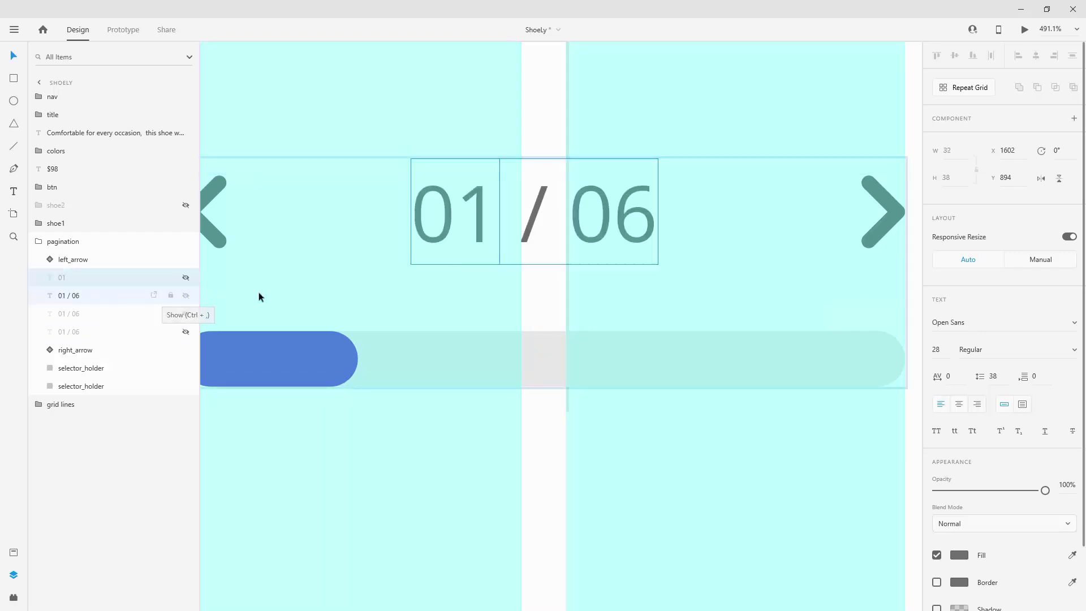
double_click(477, 222)
left_click(476, 222)
left_click_drag(485, 216, 875, 212)
key("BackSpace")
key("BackSpace")
type("2")
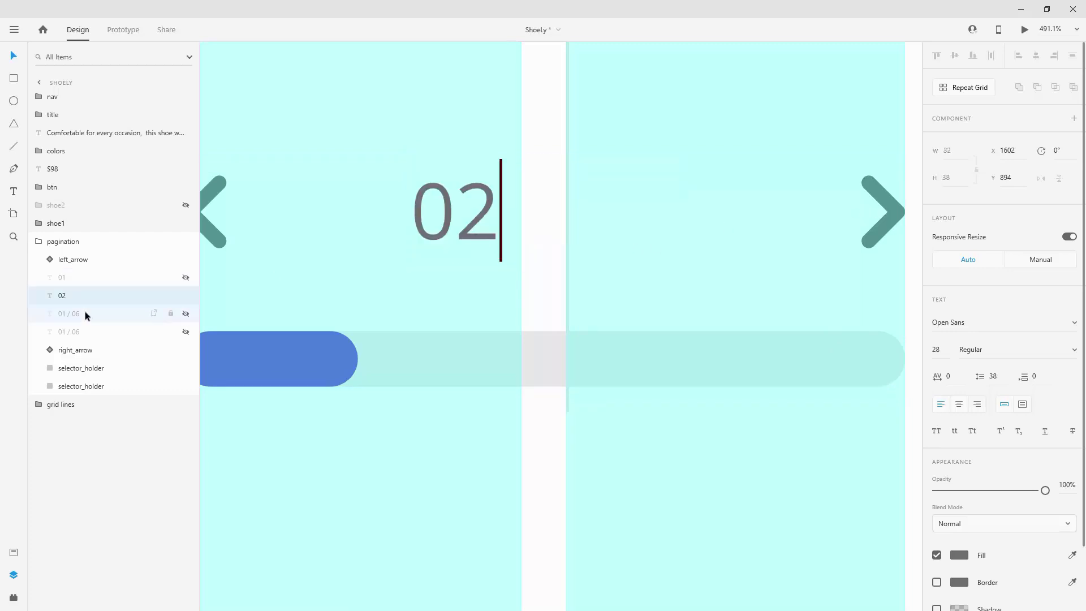
key("Escape")
Step: Hide the "02" text, show the next "01 / 06" copy and shorten it to "/"
left_click(185, 296)
left_click(186, 313)
double_click(554, 212)
left_click(554, 212)
left_click_drag(521, 212, 329, 215)
key("BackSpace")
key("Right")
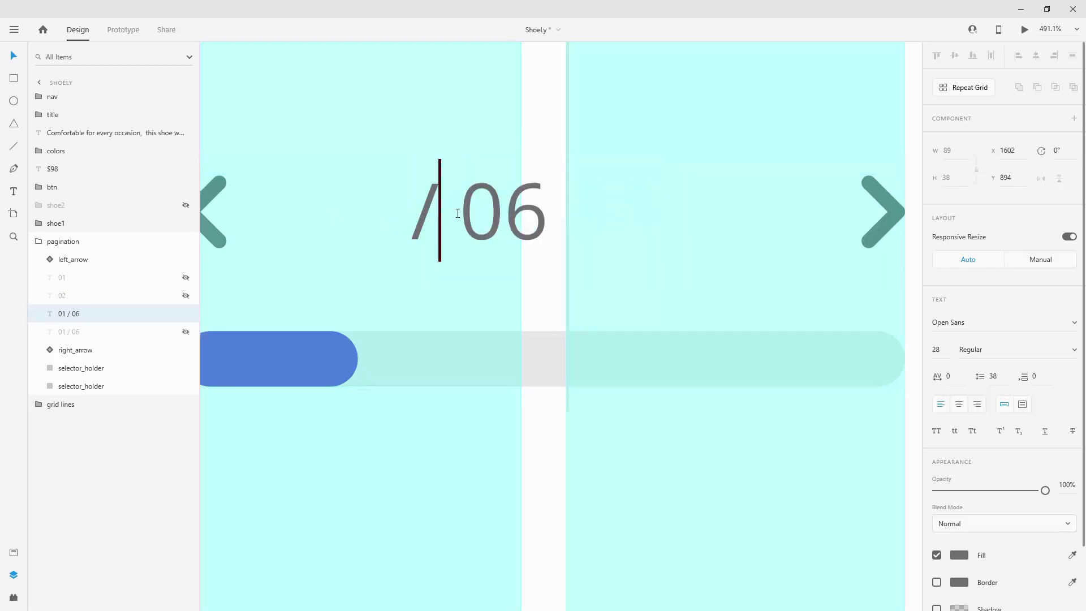
key("shift+End")
key("BackSpace")
left_click(86, 314)
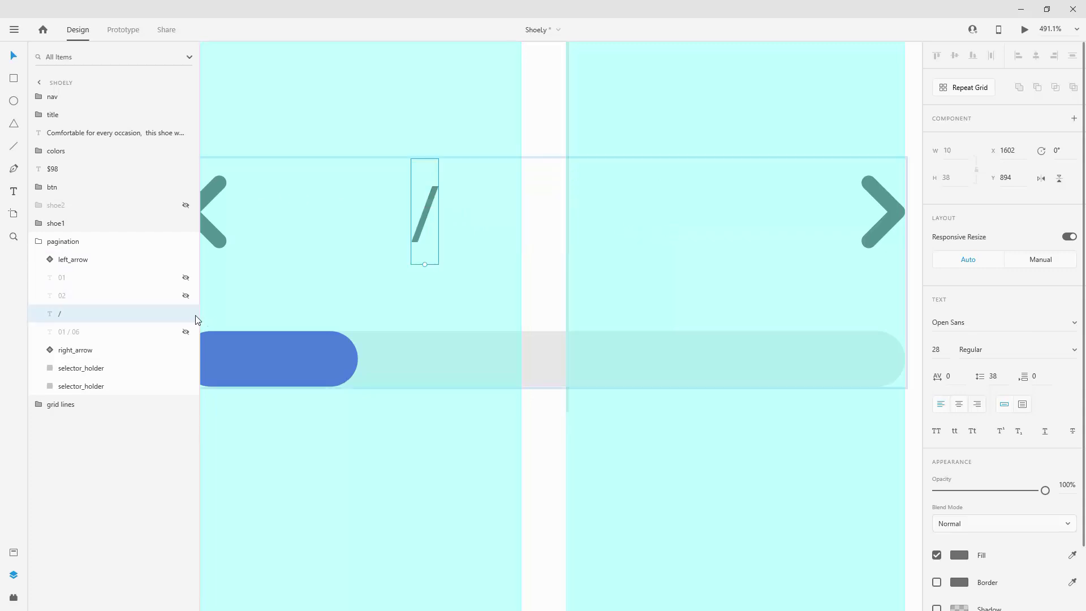
Step: Hide the "/" text, show the last "01 / 06" copy and reduce it to a right-aligned "06"
left_click(185, 314)
left_click(186, 332)
left_click(578, 220)
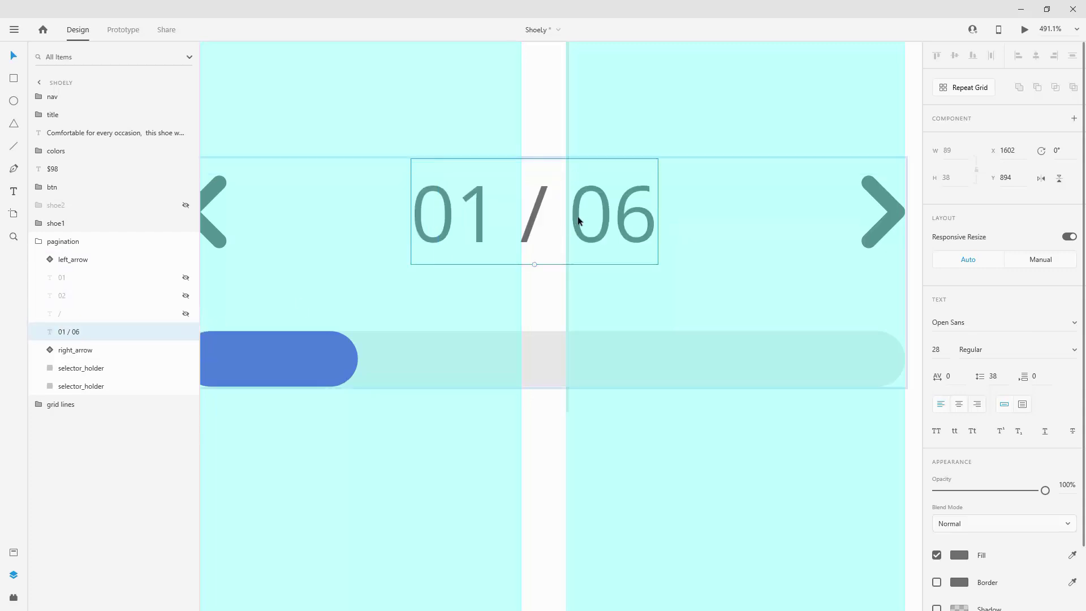
double_click(577, 220)
left_click(977, 404)
left_click(576, 232)
left_click_drag(575, 232, 351, 193)
type("t")
key("BackSpace")
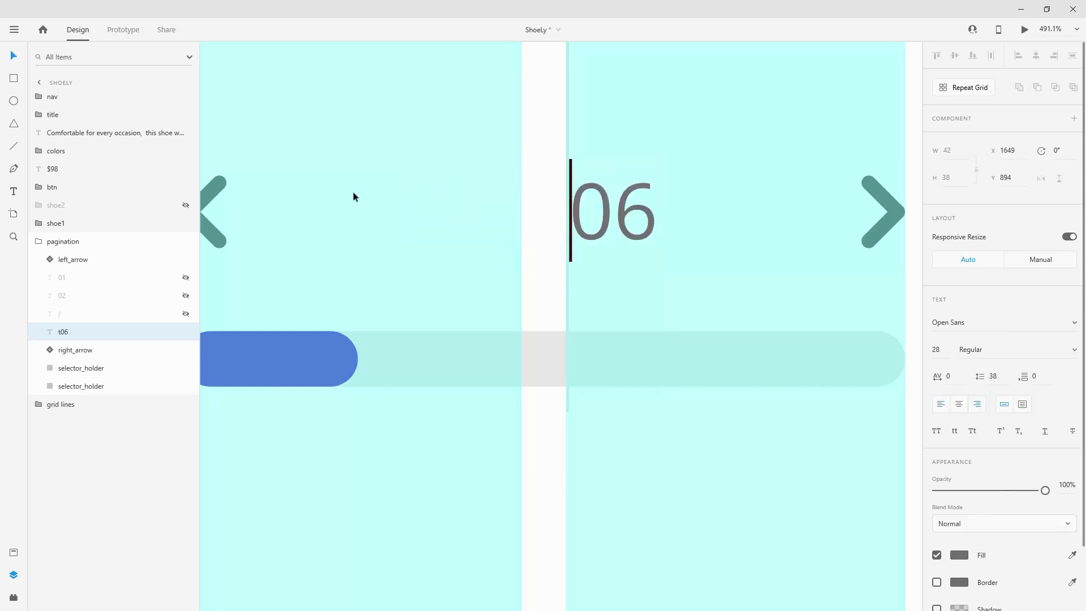
Step: Show the "/" text and place it 10 px before the "06" text, at X 1639
left_click(79, 317)
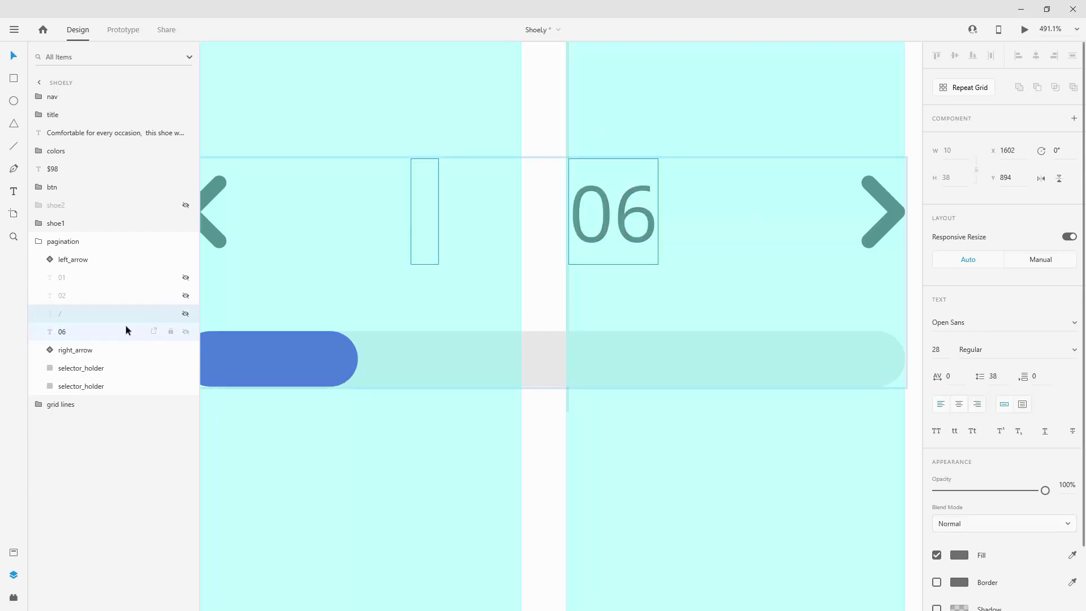
left_click(186, 314)
left_click_drag(426, 220, 562, 221)
key("Left")
key("Left")
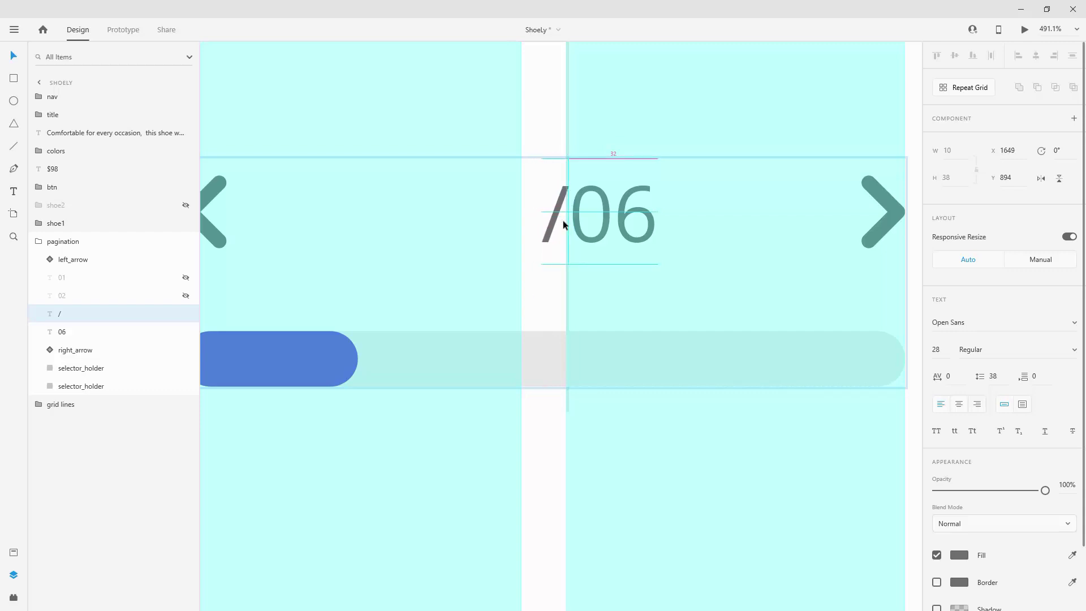
key("shift+Left")
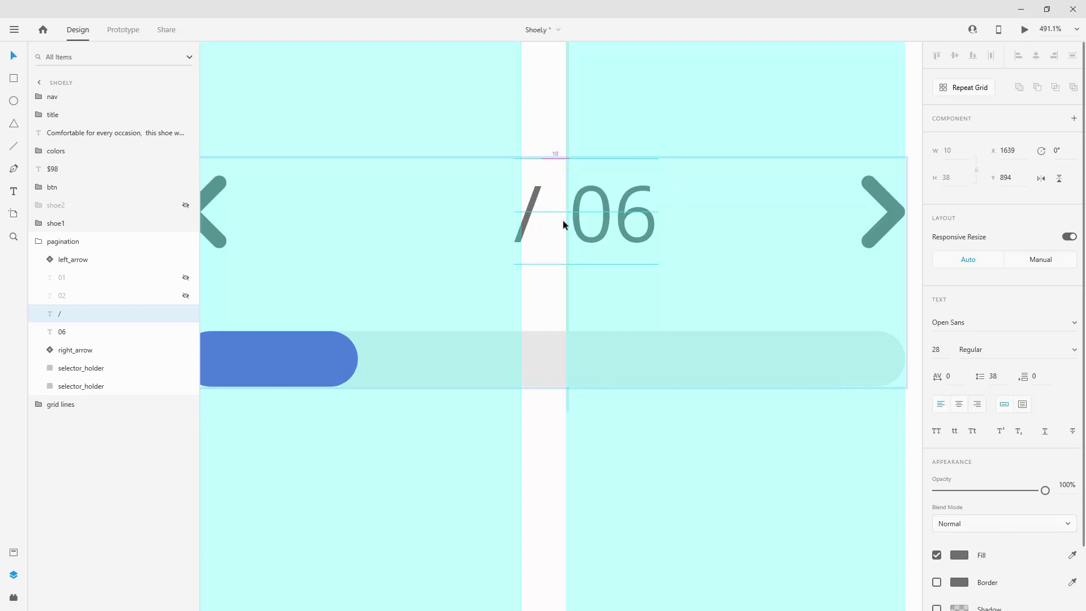
Step: Show the "01" and "02" texts and move both to X 1597, 10 px before the slash
left_click(185, 297)
left_click(186, 278)
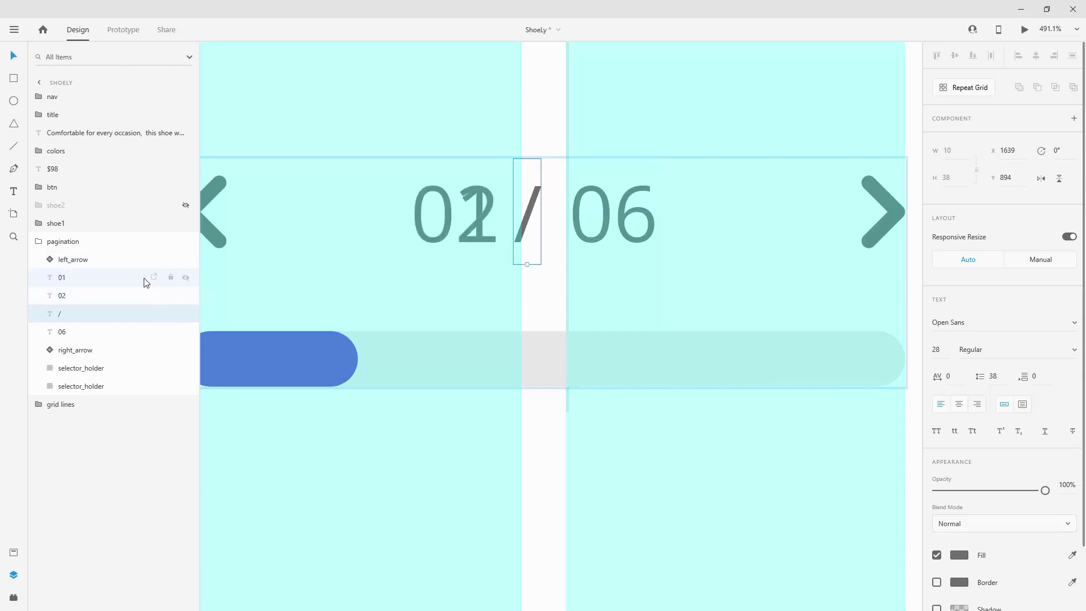
left_click(101, 294, "shift")
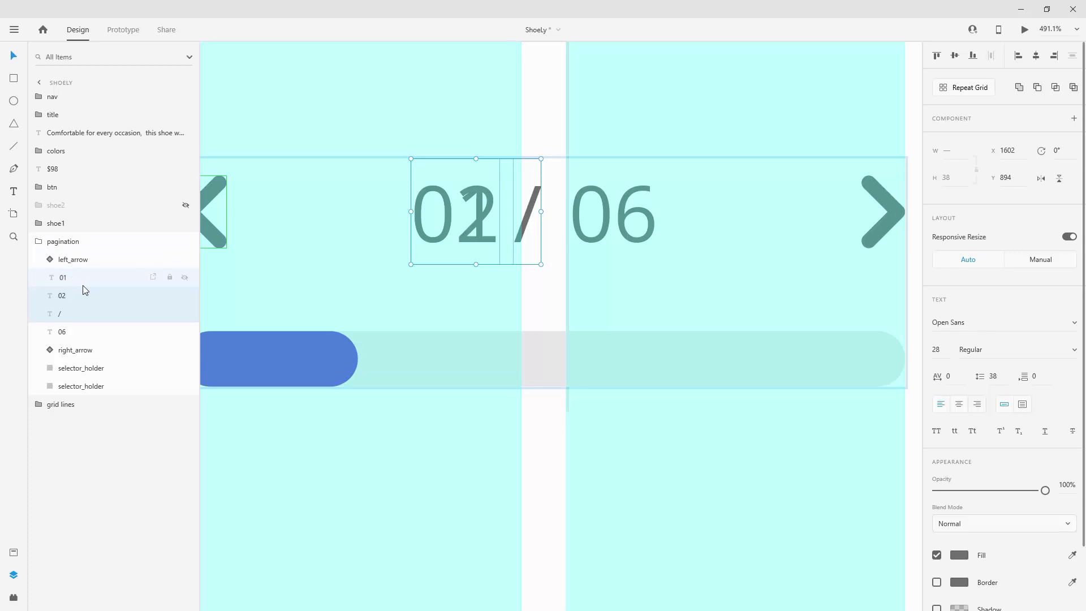
left_click(83, 285, "shift")
left_click_drag(491, 198, 504, 198)
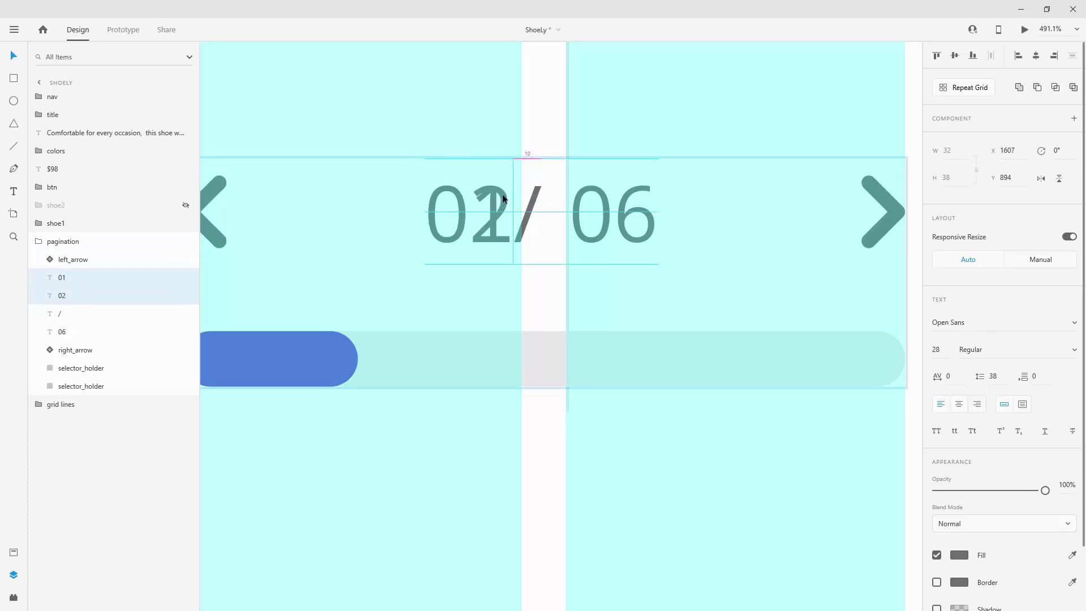
key("shift+Left")
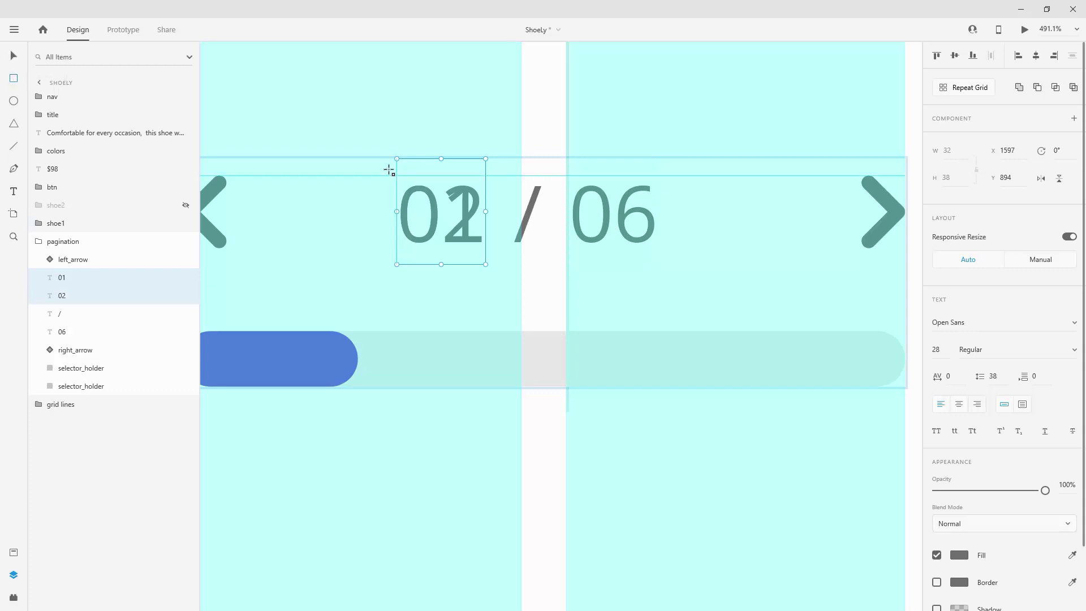
Step: Draw a rectangle about 40 × 36 px around the overlapping numbers and name it "mask", directly below left_arrow in the layer order
mouse_move(386, 165)
left_mouse_down()
mouse_move(516, 252)
mouse_move(497, 263)
left_mouse_up()
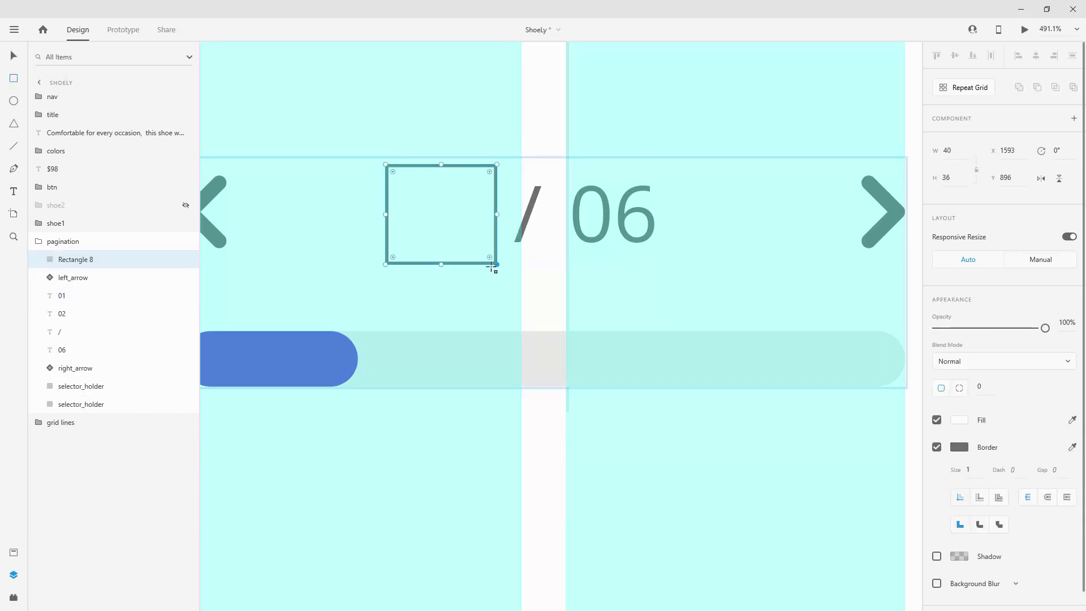
left_click_drag(86, 259, 88, 284)
double_click(86, 278)
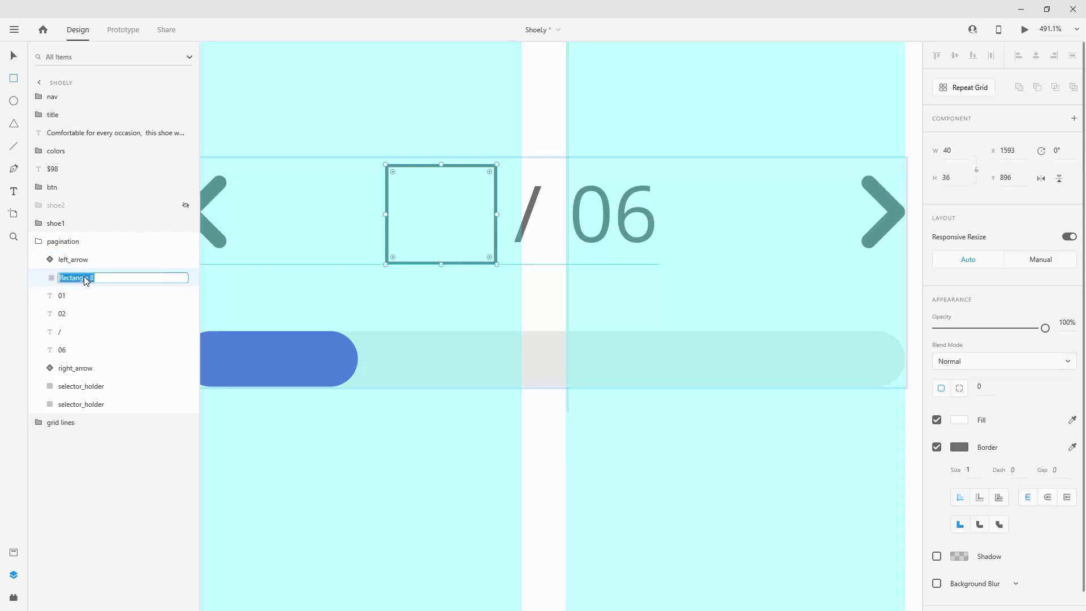
type("mask")
key("Return")
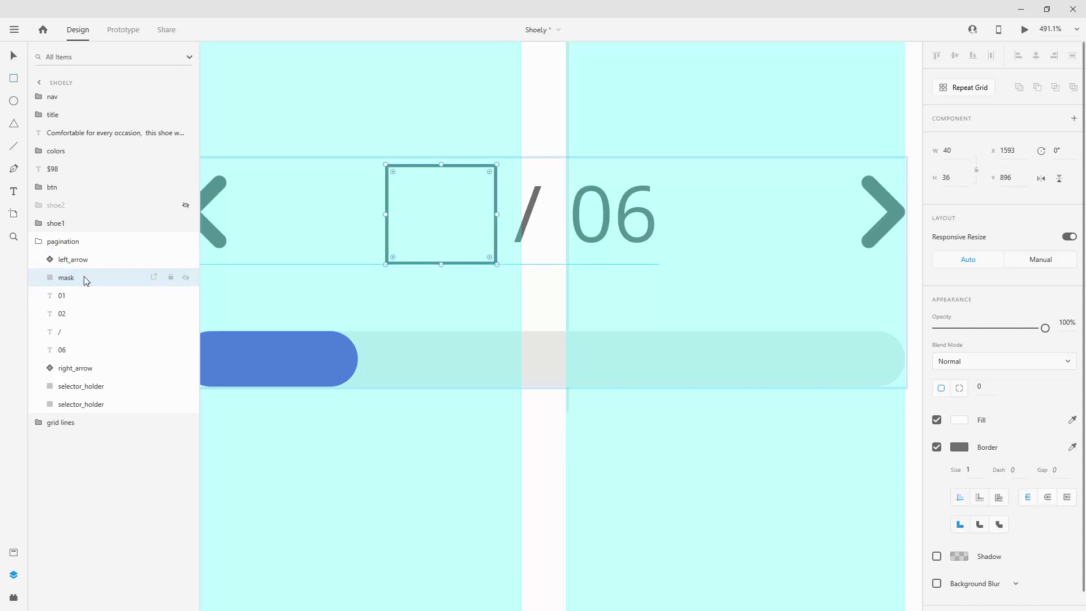
Step: Mask the "01" and "02" texts with the mask rectangle and name the resulting group "mask"
left_click(73, 305, "shift")
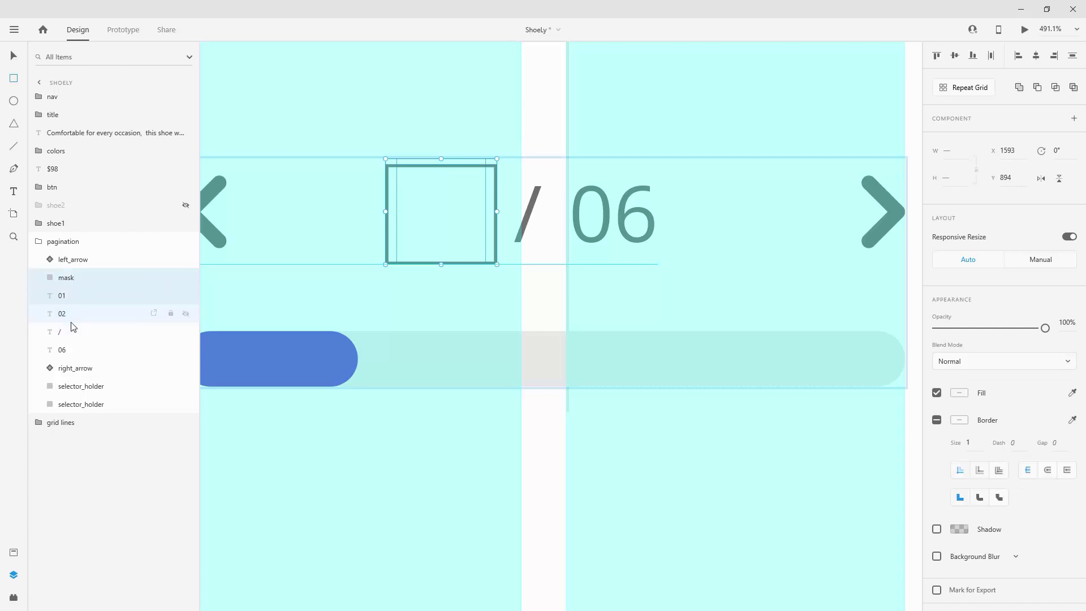
key("ctrl+shift+m")
double_click(77, 276)
type("mask")
key("Return")
Step: Lower the "02" text inside the mask group to Y 933, below the mask rectangle
left_click(51, 278)
left_click(93, 331)
key("Down")
key("Down")
key("Down")
key("Down")
key("Down")
key("Down")
key("Down")
key("Down")
key("Down")
key("Down")
key("Down")
key("Down")
key("Down")
key("Down")
key("Down")
key("Down")
key("Down")
key("Down")
key("Down")
key("Down")
key("Down")
key("Down")
key("Down")
key("Down")
key("Down")
key("Down")
key("Down")
key("Down")
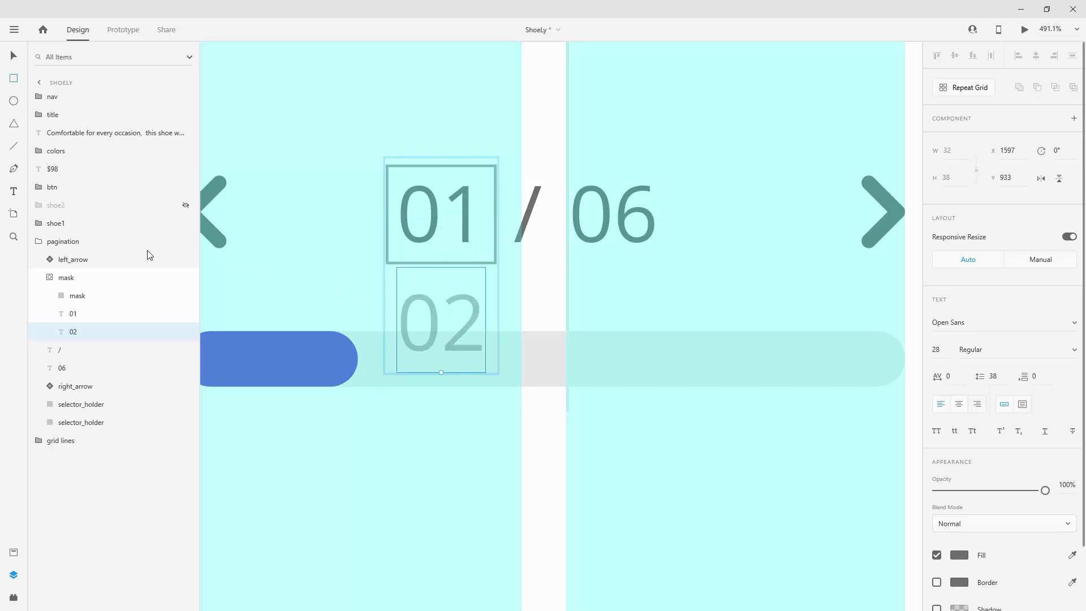
left_click(50, 277)
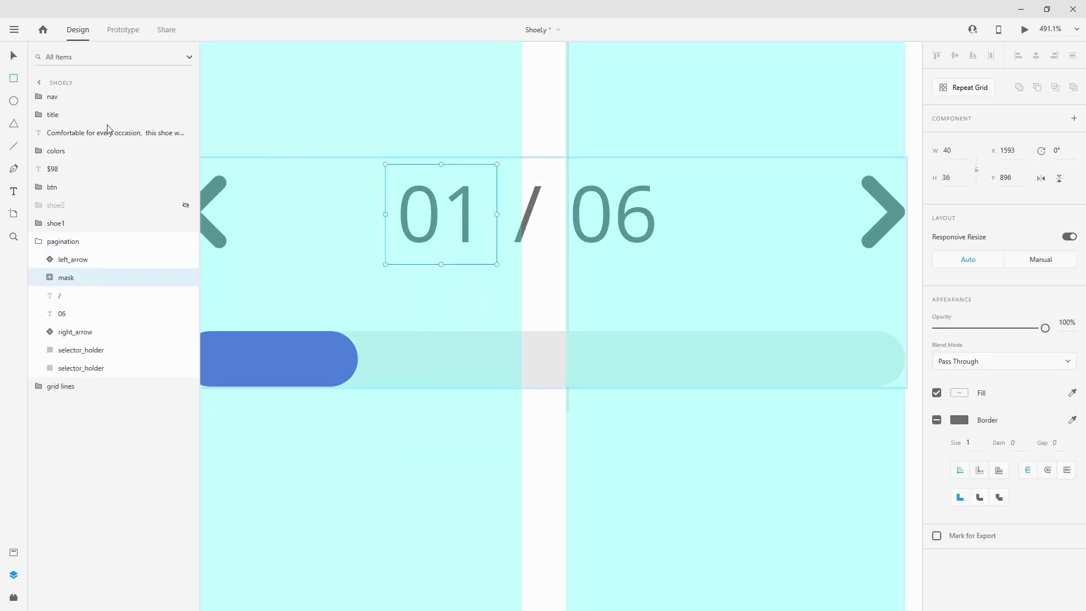
scroll(492, 230, "down", 5)
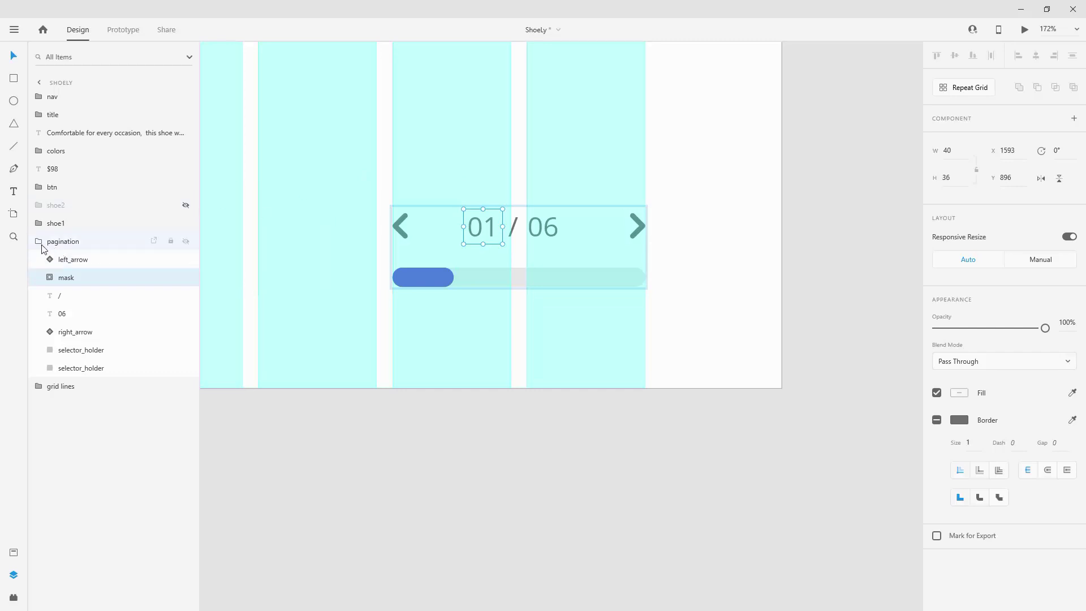
left_click(63, 241)
scroll(622, 268, "down", 3)
left_click(575, 215)
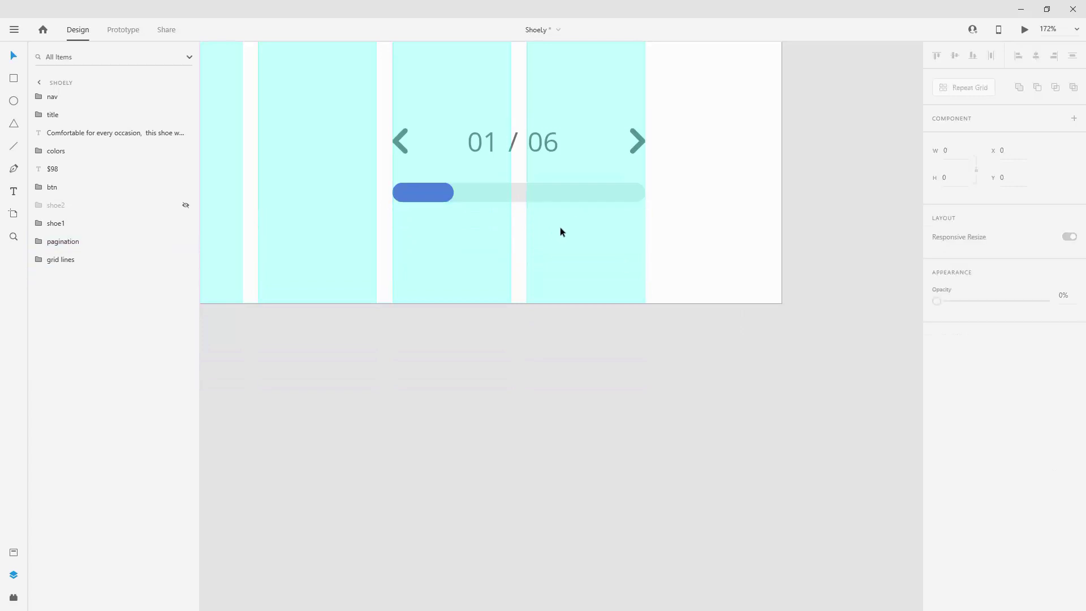
Step: Draw a tall rectangle about 38 × 342 px above the pagination's right arrow and rename it "vertical_line"
scroll(565, 232, "down", 5)
scroll(572, 237, "up", 3)
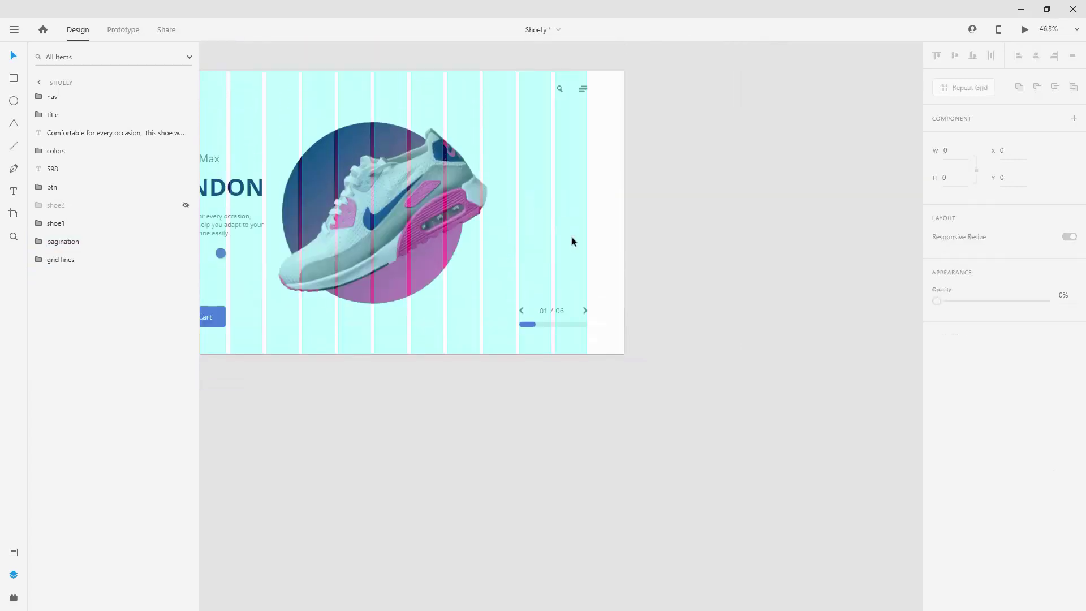
scroll(571, 237, "up", 2)
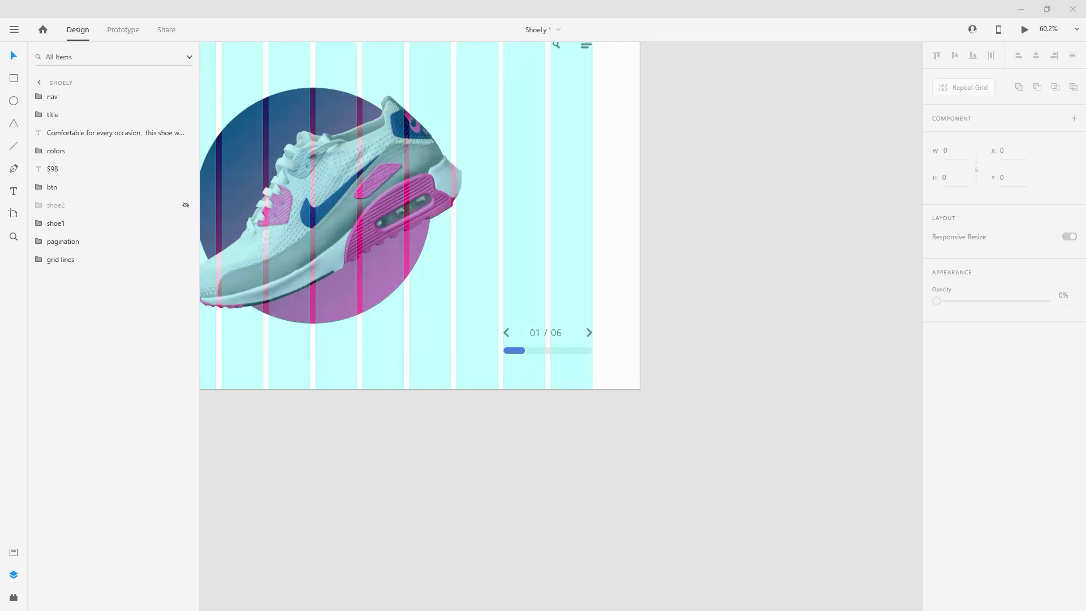
left_click(15, 82)
scroll(574, 191, "up", 4)
left_click_drag(584, 183, 613, 439)
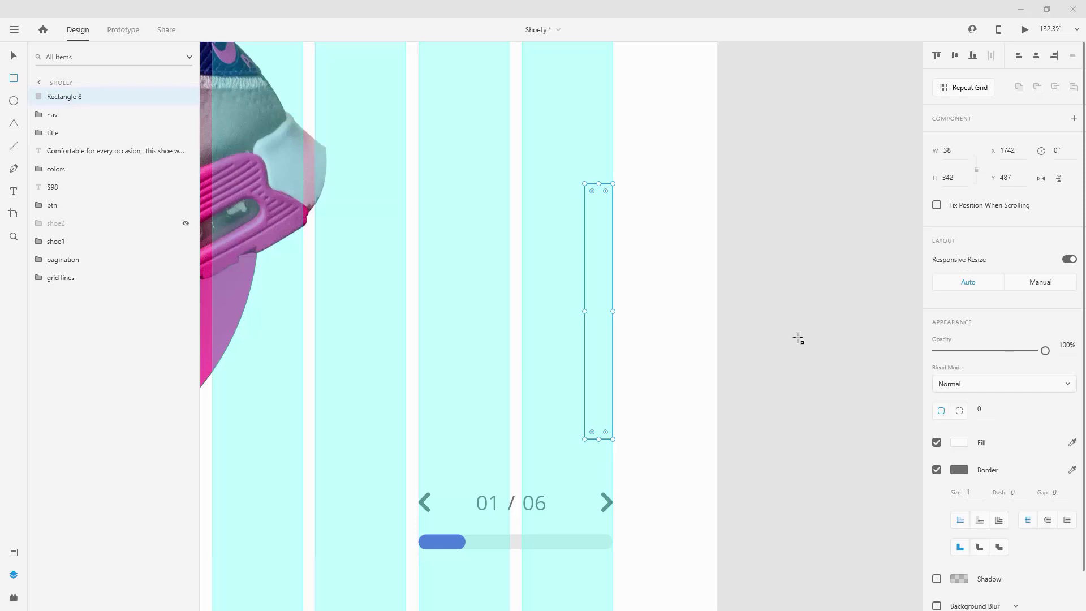
left_click(74, 95)
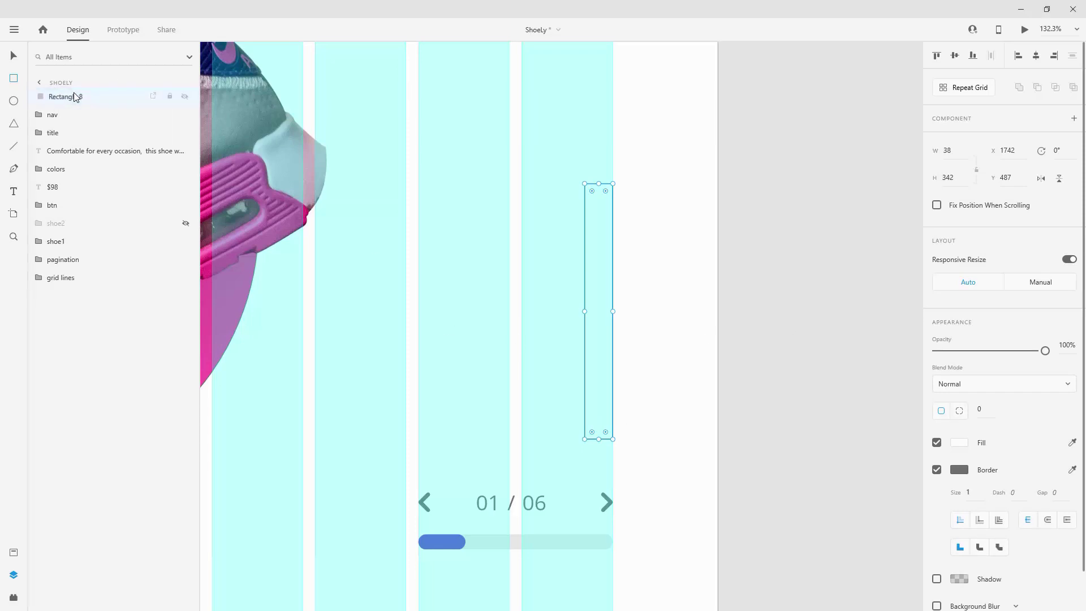
double_click(74, 96)
type("vertoi")
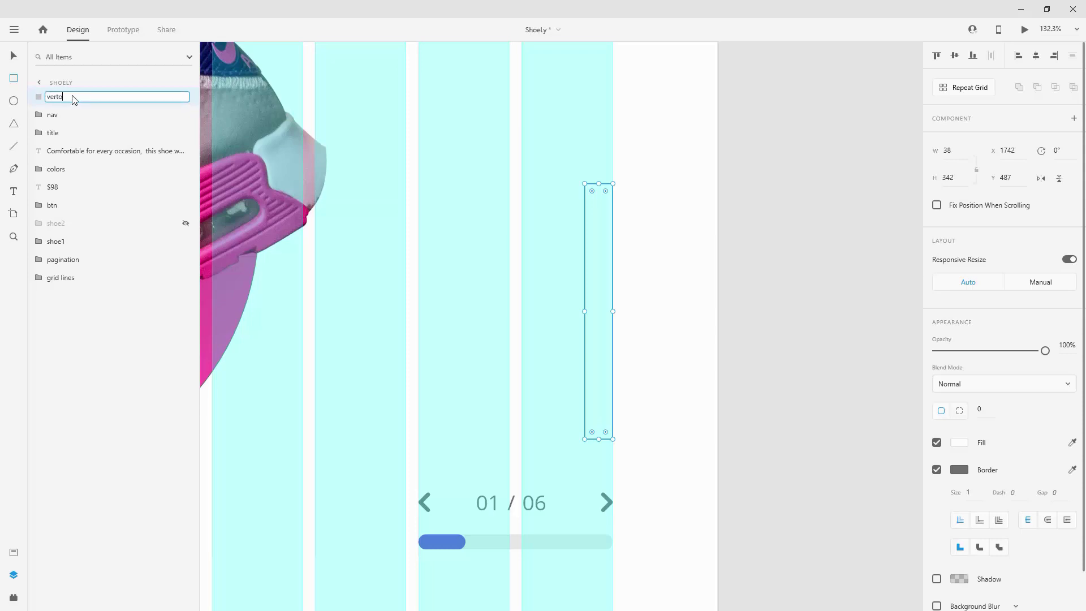
type("ne")
key("Return")
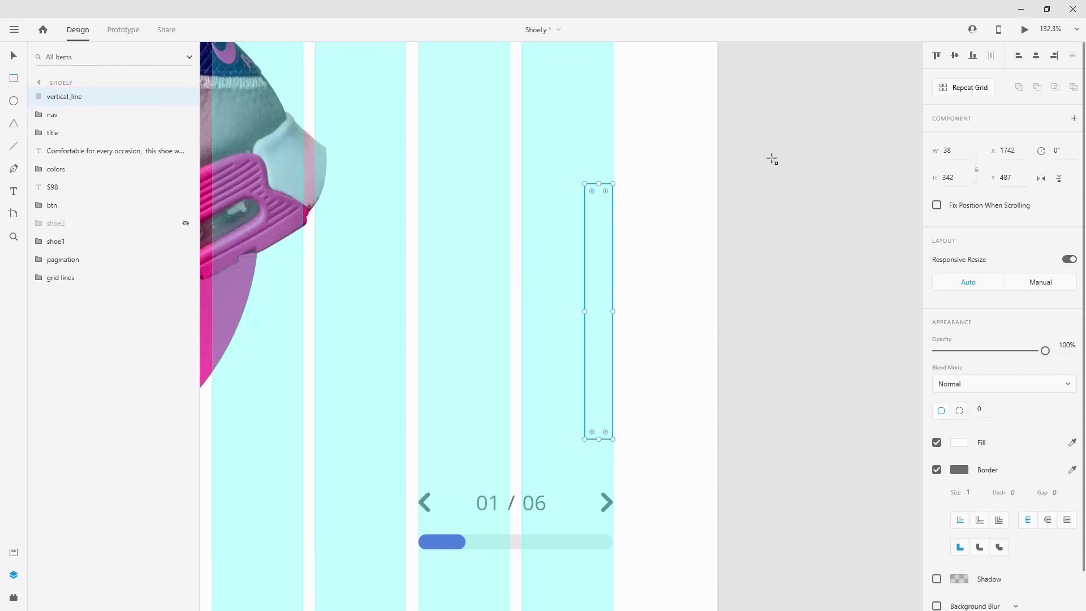
Step: Set the vertical_line rectangle's width to 5 and height to 180
left_click(947, 150)
type("180")
key("Return")
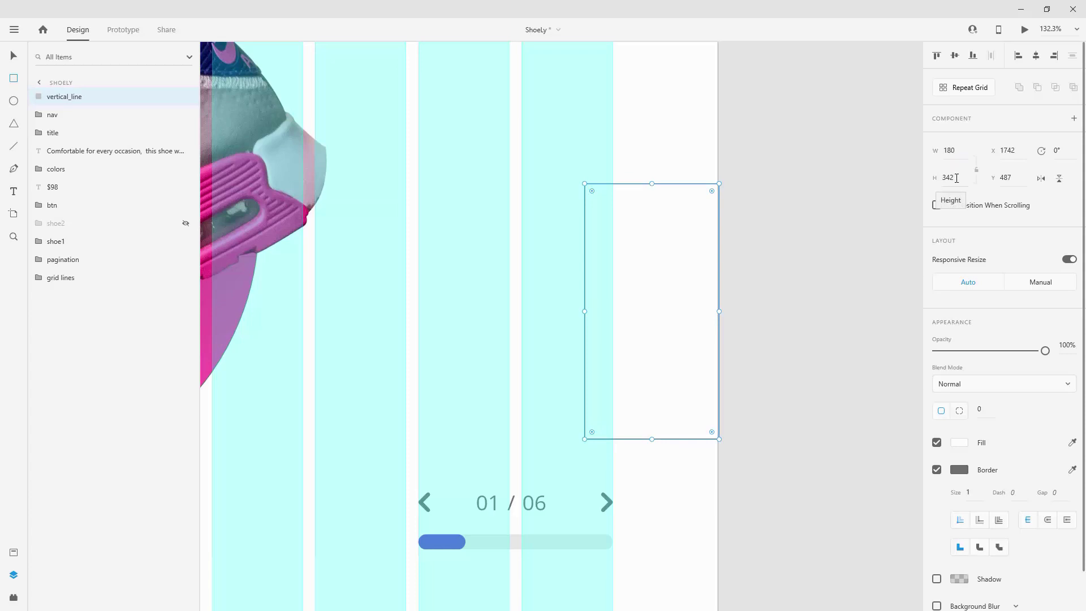
left_click(955, 176)
key("Return")
left_click(959, 150)
type("5")
key("Return")
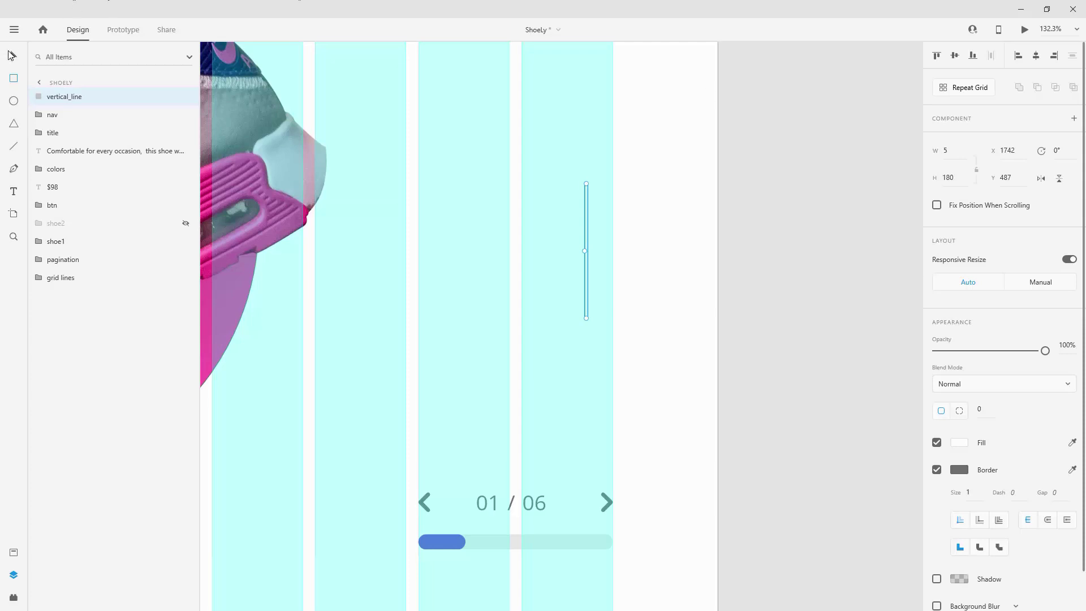
Step: Give vertical_line a borderless light grey fill and move it to X 1775, flush with the last grid column's right edge
left_click(13, 552)
left_click(48, 160)
left_click(14, 574)
left_click(937, 469)
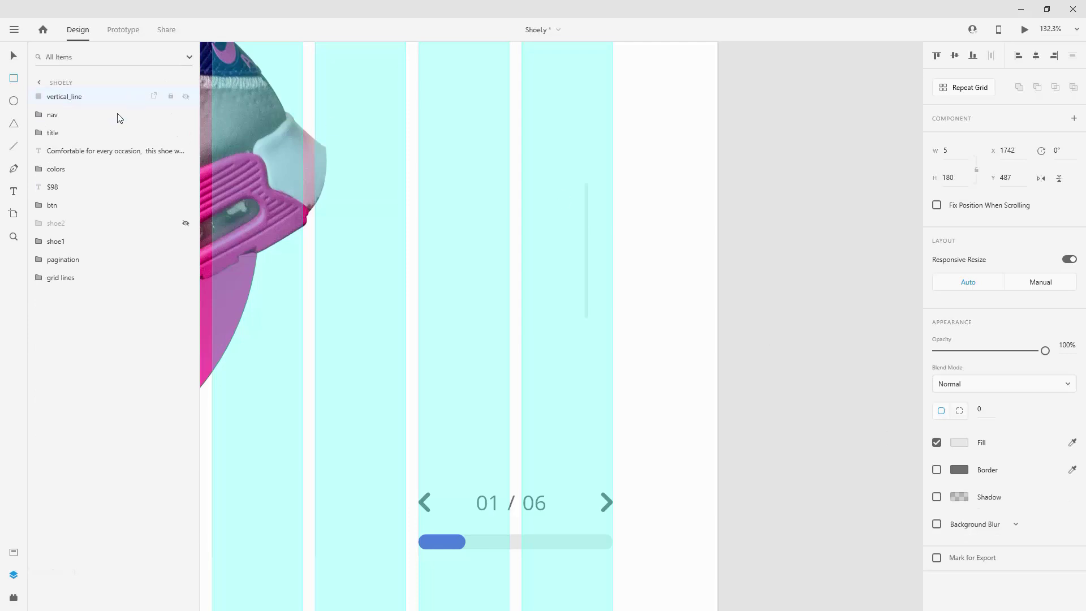
left_click(14, 56)
left_click_drag(585, 218, 610, 221)
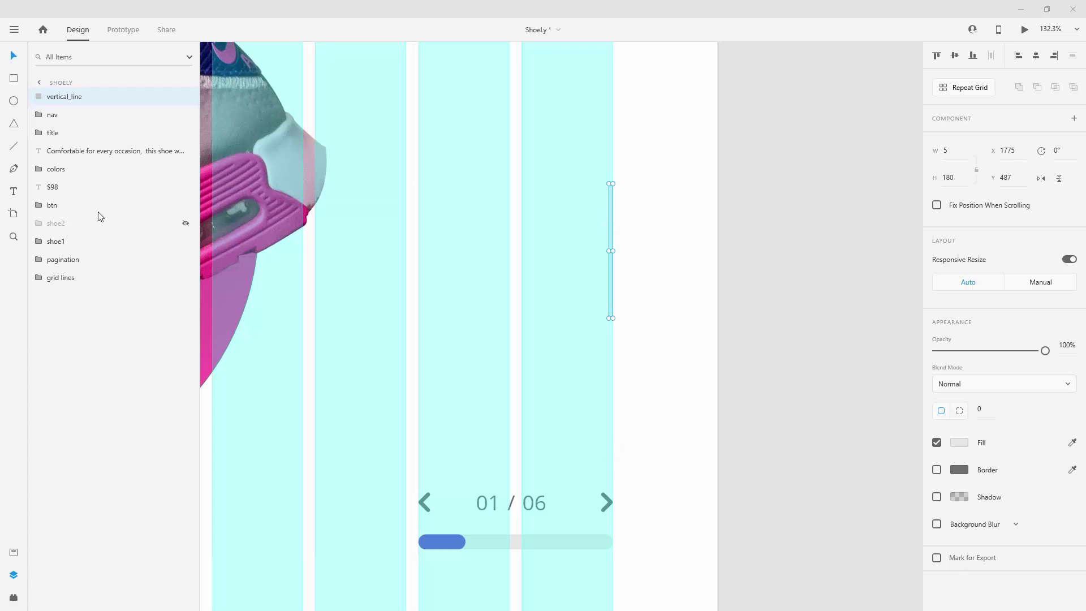
Step: Duplicate the pagination's "06" text, take the copy out of the group and raise it to Y 814
left_click(41, 259)
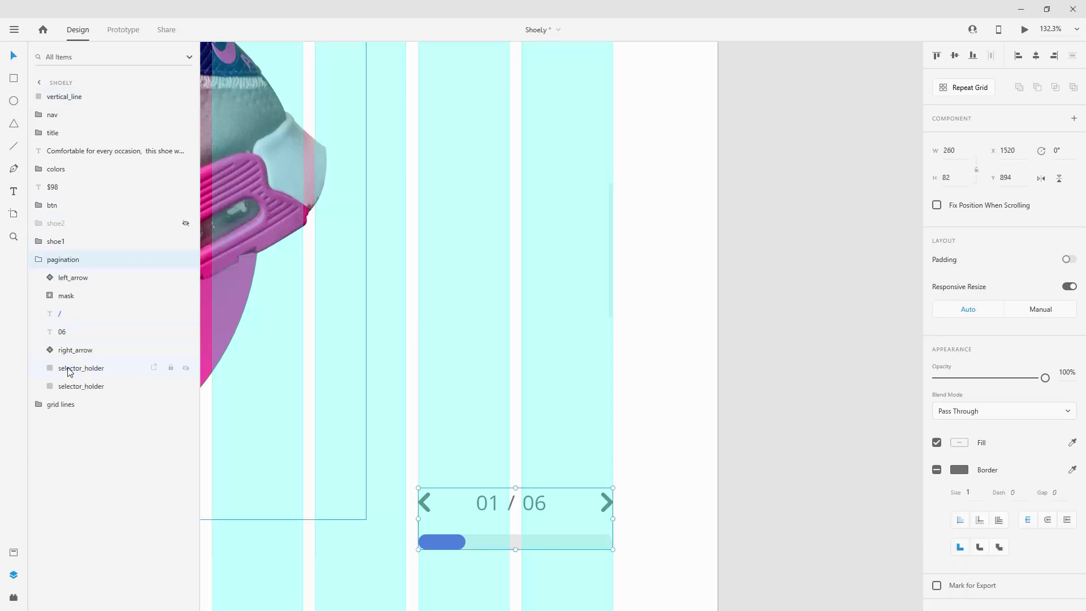
left_click(67, 332)
key("ctrl+d")
left_click_drag(66, 332, 64, 256)
left_click(46, 279)
left_click(51, 259)
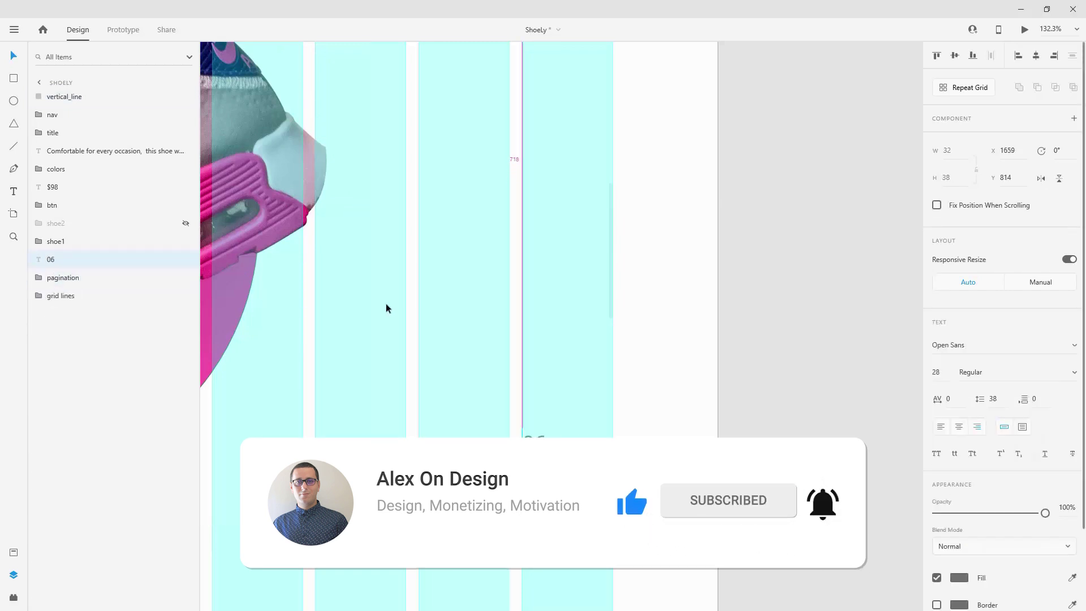
Step: Change the copied "06" text above the pagination to "Share"
double_click(537, 443)
type("Share")
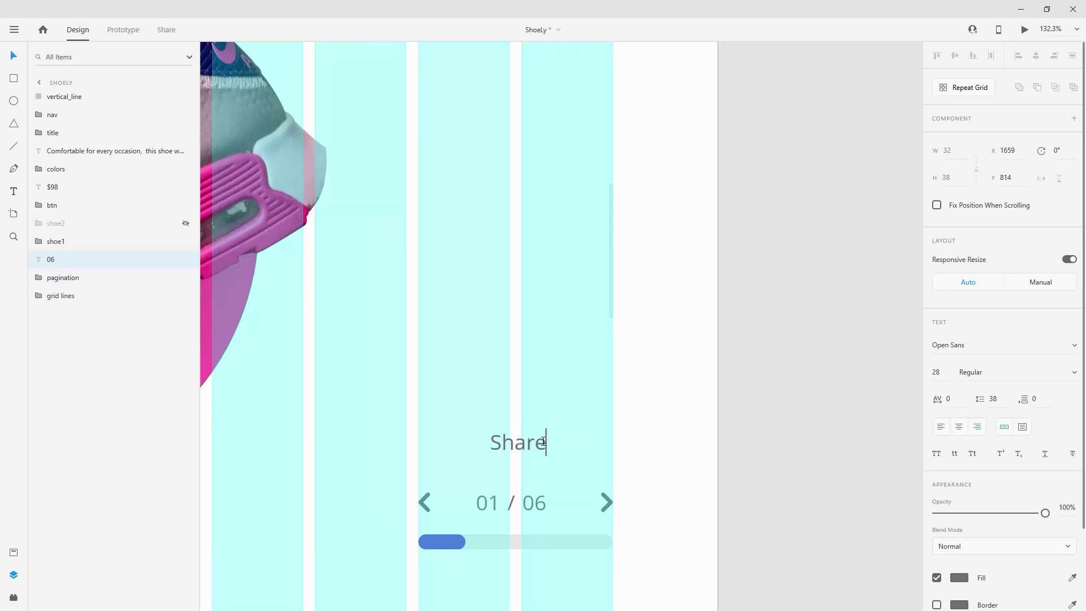
key("Escape")
Step: Rotate the "Share" text to -90° and place it below the vertical line at X 1742, Y 724.5
left_click_drag(517, 431, 596, 387)
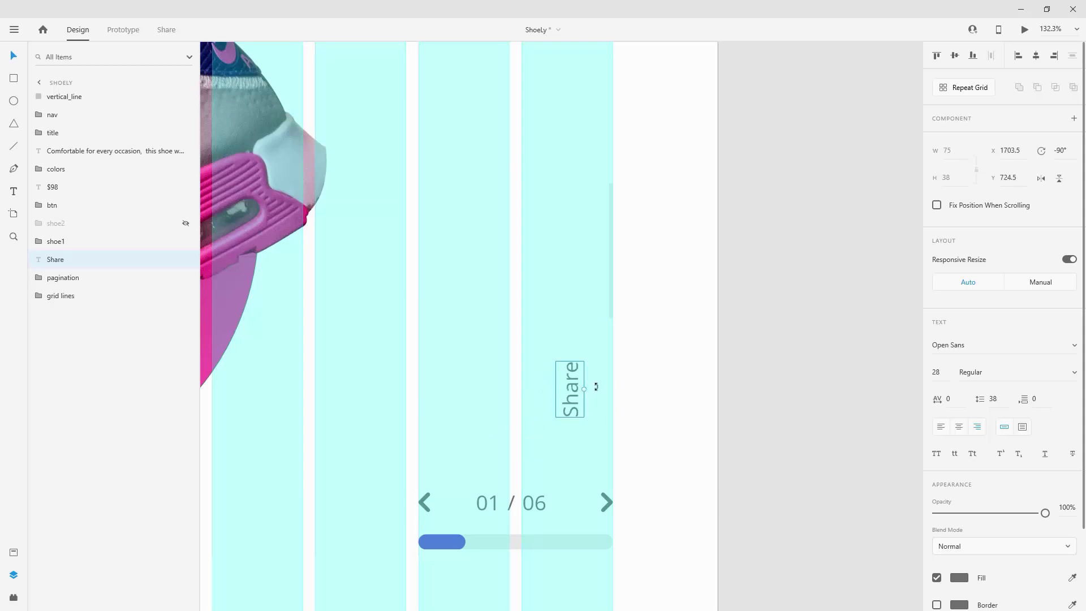
key("ctrl+z")
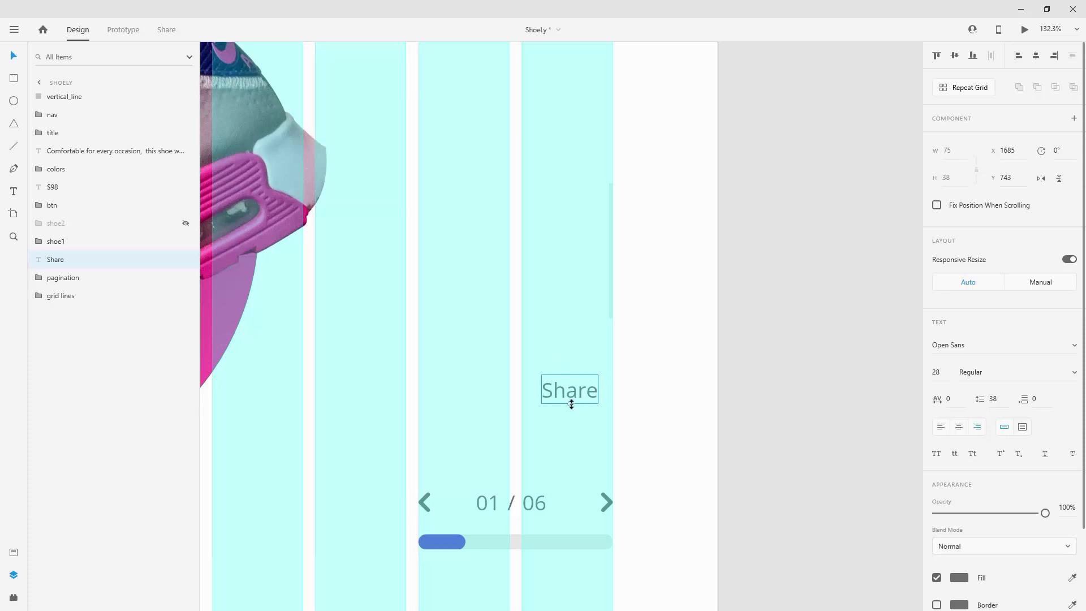
left_click_drag(572, 406, 601, 386)
scroll(483, 297, "down", 2)
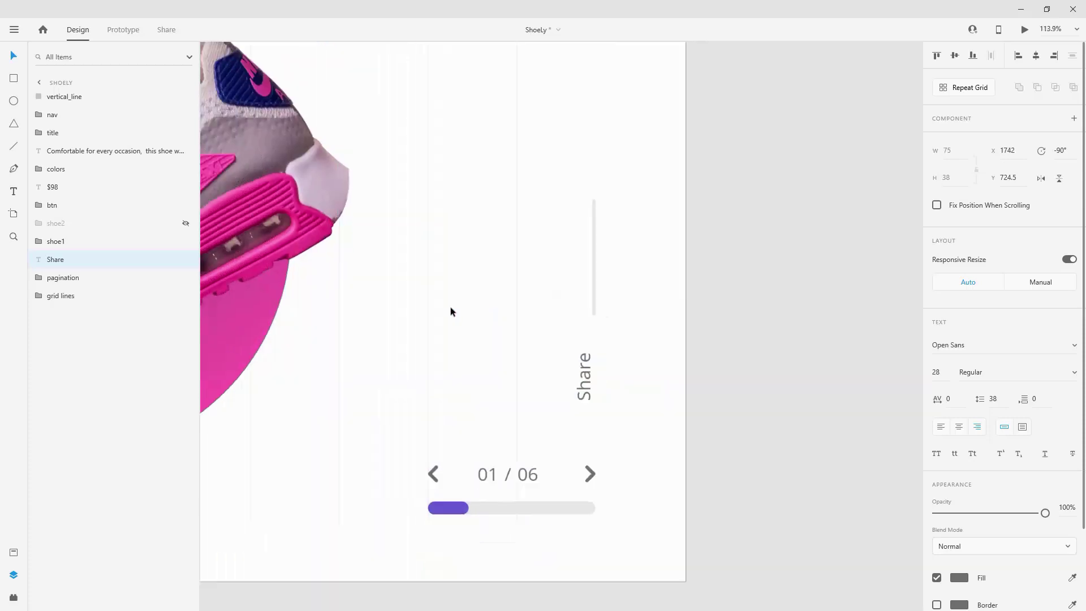
Step: Place the twitter and facebook components stacked above the vertical line, against the last grid column's right edge
left_click(13, 552)
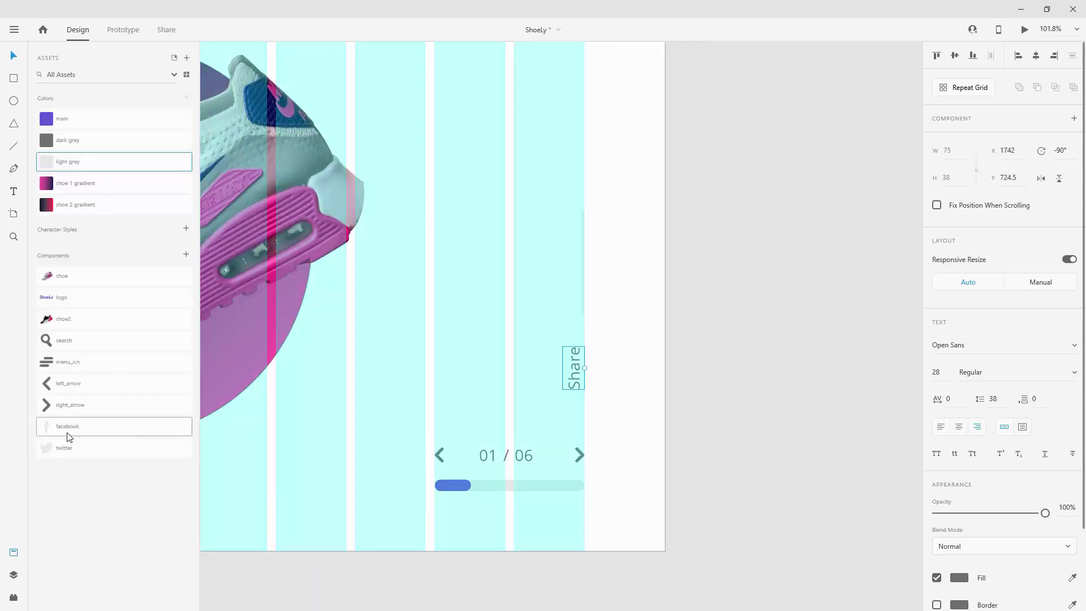
left_click_drag(66, 448, 575, 187)
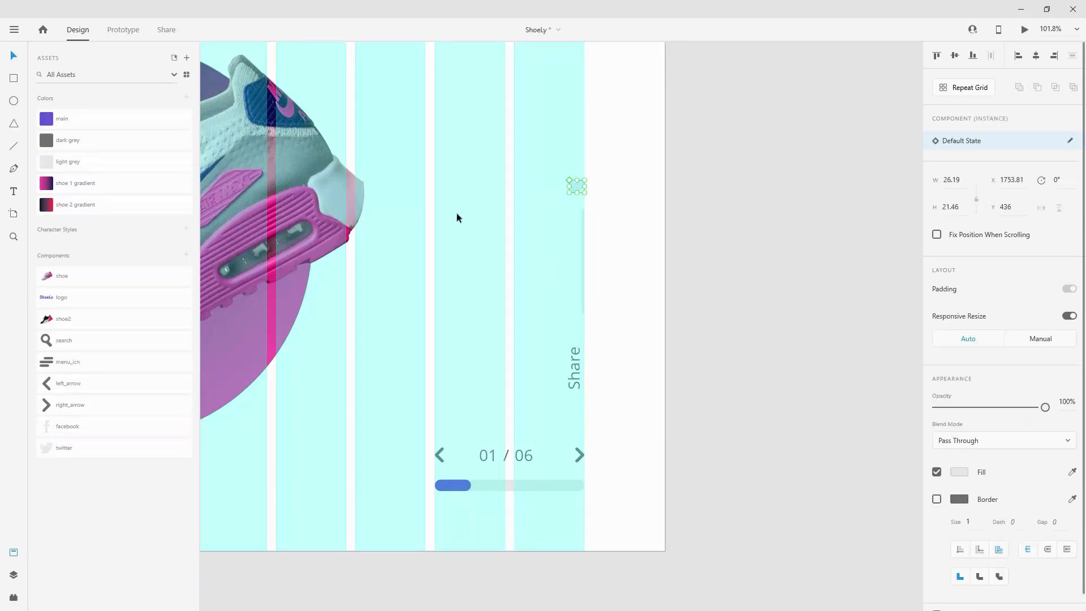
left_click_drag(113, 426, 629, 147)
scroll(552, 137, "up", 5)
scroll(594, 198, "down", 5)
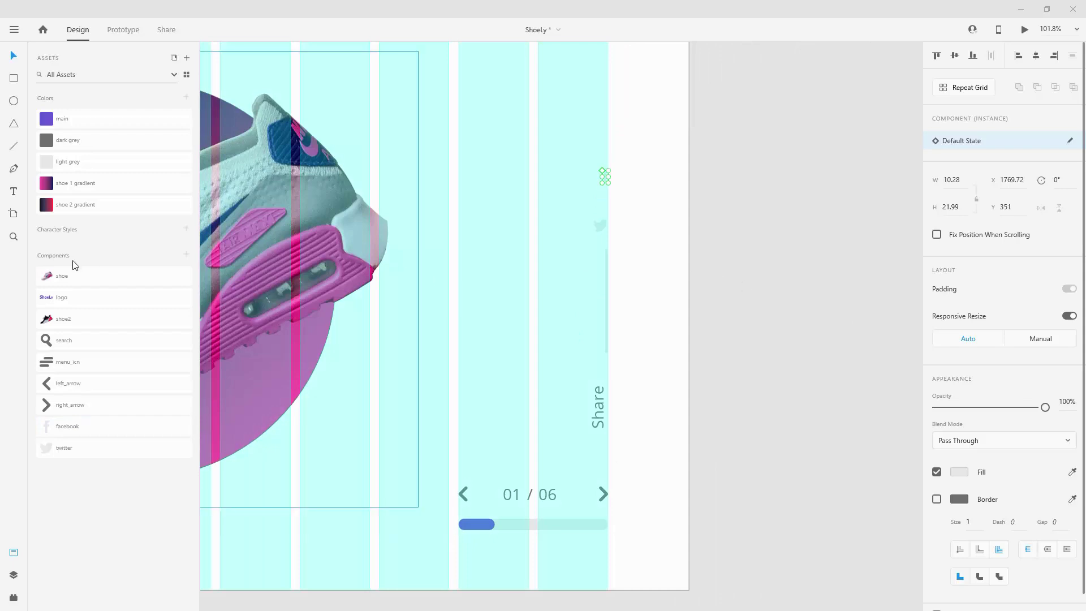
Step: Round the corners of vertical_line
left_click(14, 574)
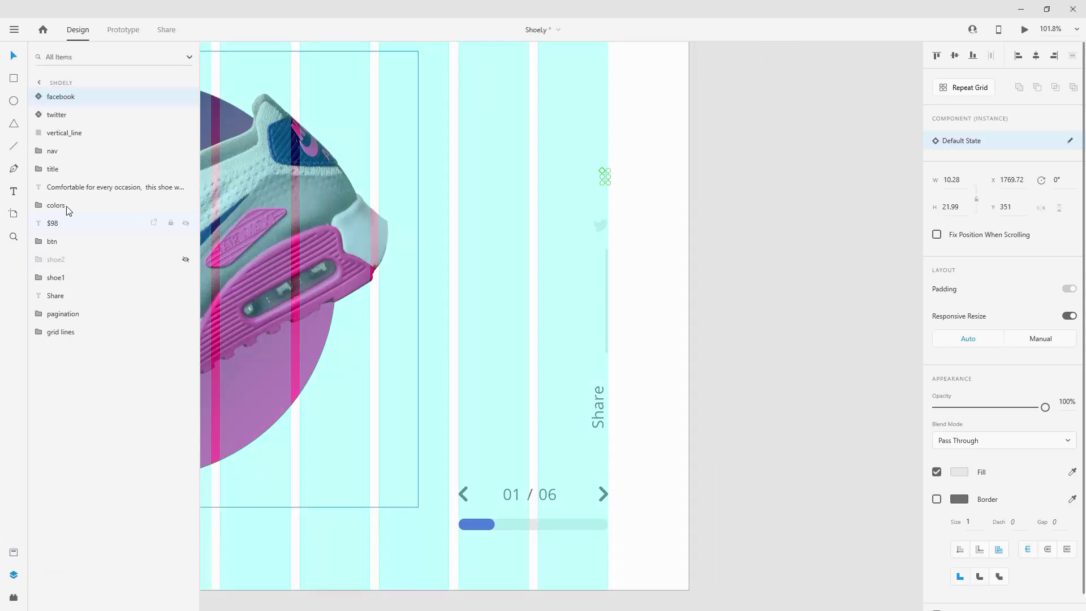
left_click(64, 132)
scroll(653, 280, "up", 5)
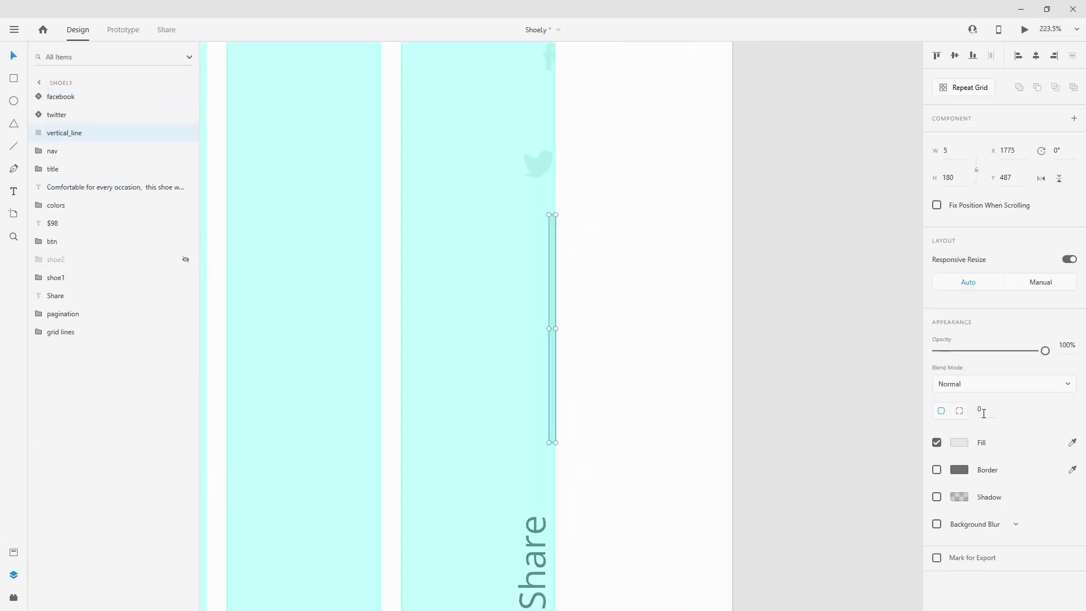
key("Return")
Step: Move the rotated "Share" text up to Y 687.5, just below the vertical line
left_click(538, 519)
left_click_drag(539, 536, 552, 463)
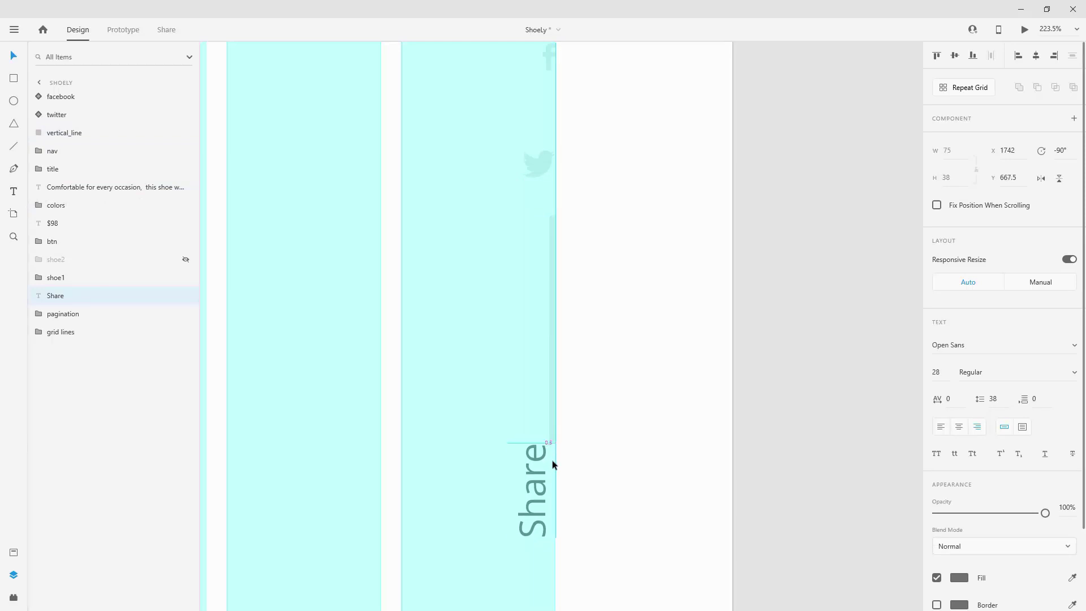
key("shift+Down")
key("shift+Down")
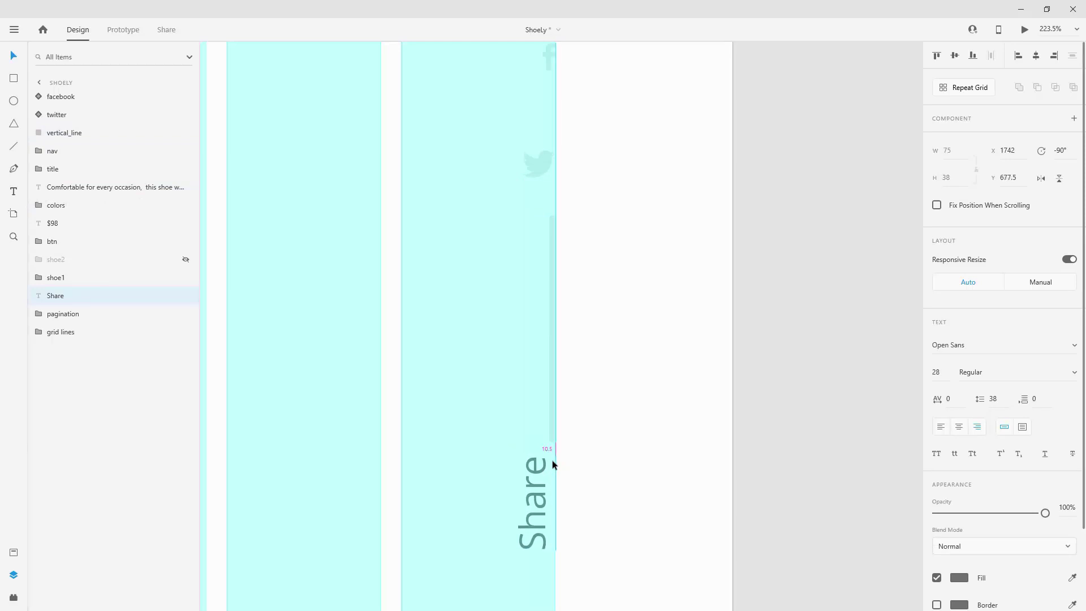
Step: Position the Twitter icon 40 above the vertical line at Y 426 and the Facebook icon above it at Y 364
scroll(551, 356, "up", 3)
scroll(545, 334, "up", 1)
left_click_drag(537, 331, 538, 372)
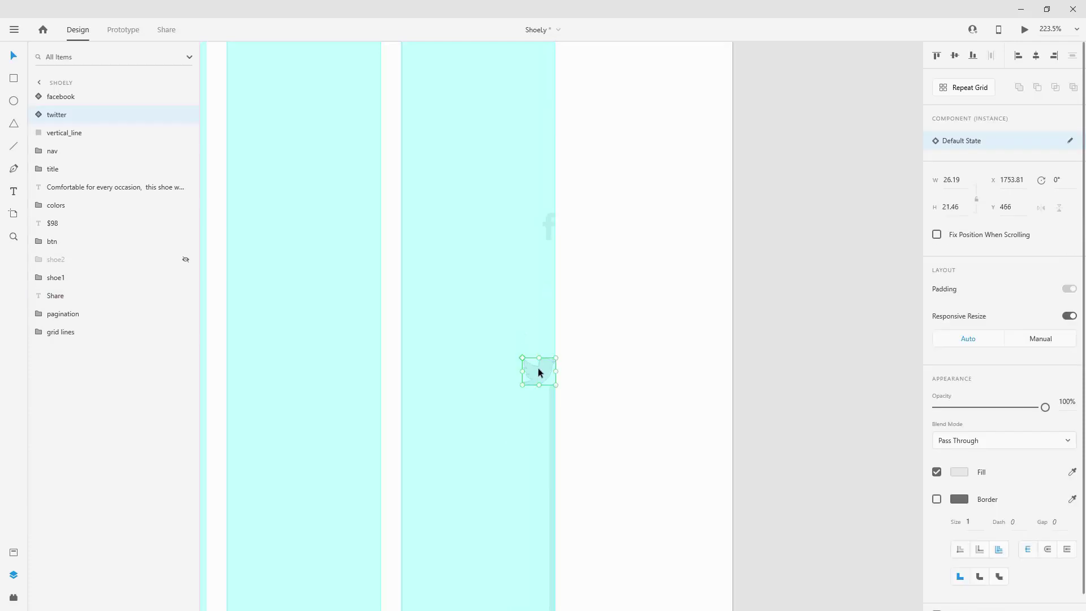
key("shift+Up")
key("shift+Up")
key("shift+Up")
key("shift+Up")
left_click_drag(548, 231, 543, 267)
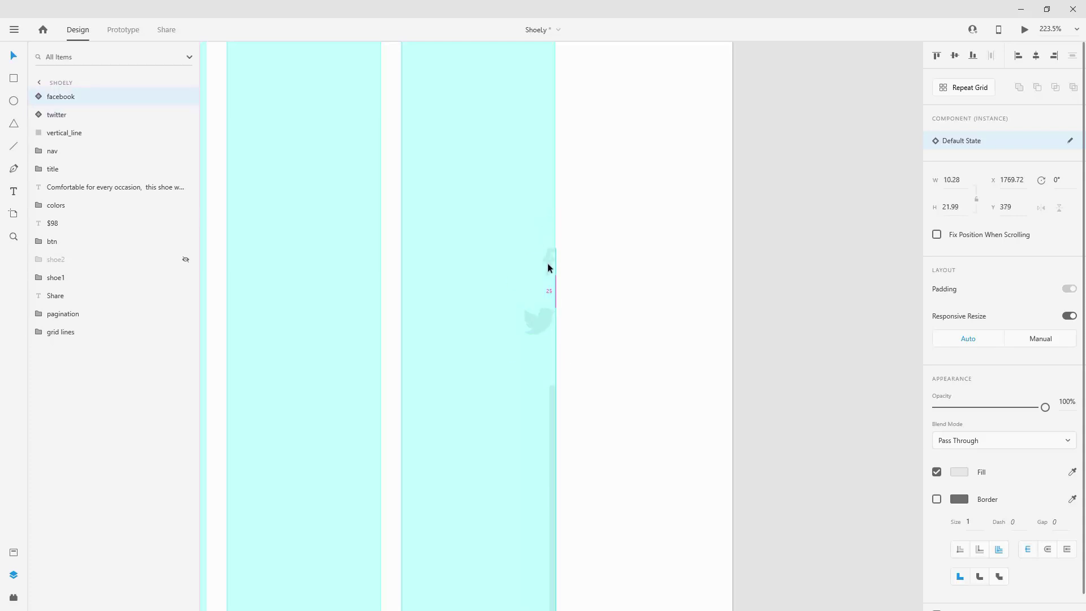
left_click_drag(549, 253, 549, 247)
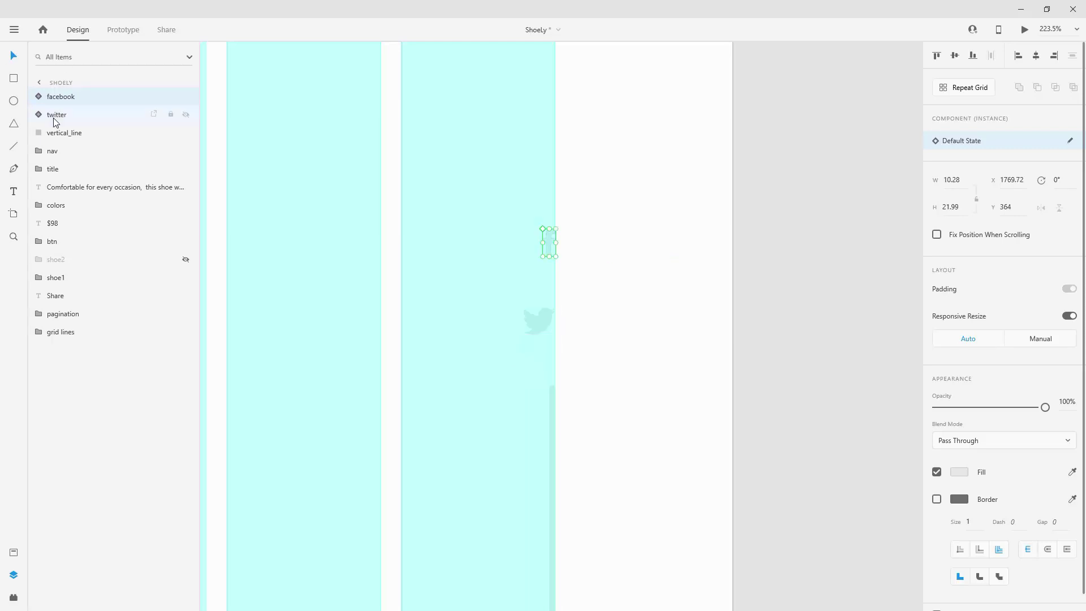
Step: Reorder the Share layer to sit below vertical_line and centre facebook, twitter, vertical_line and Share horizontally on each other
left_click_drag(73, 296, 95, 141)
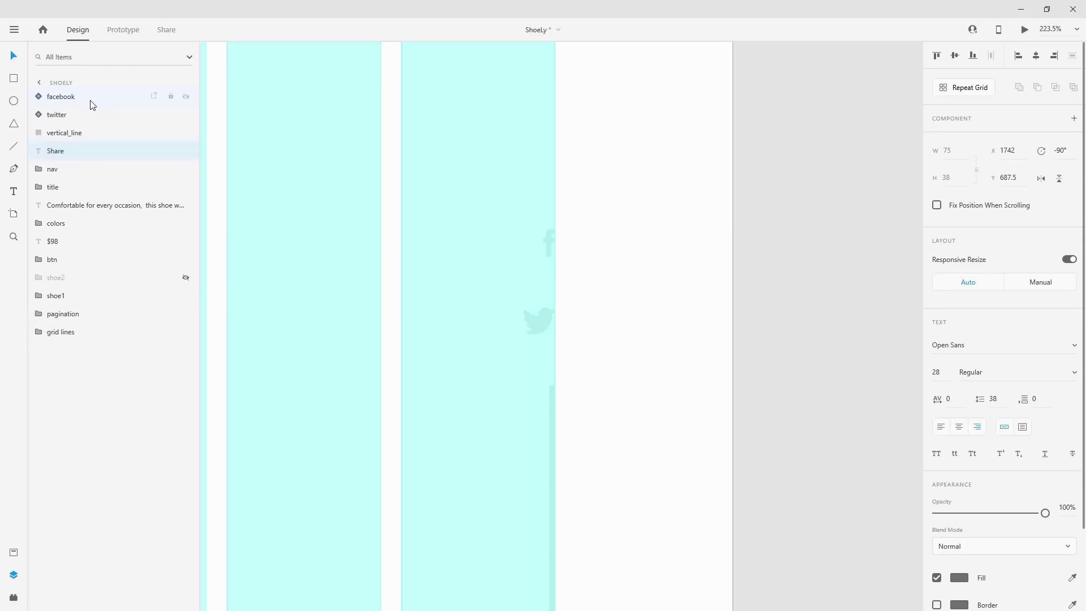
left_click(92, 100, "shift")
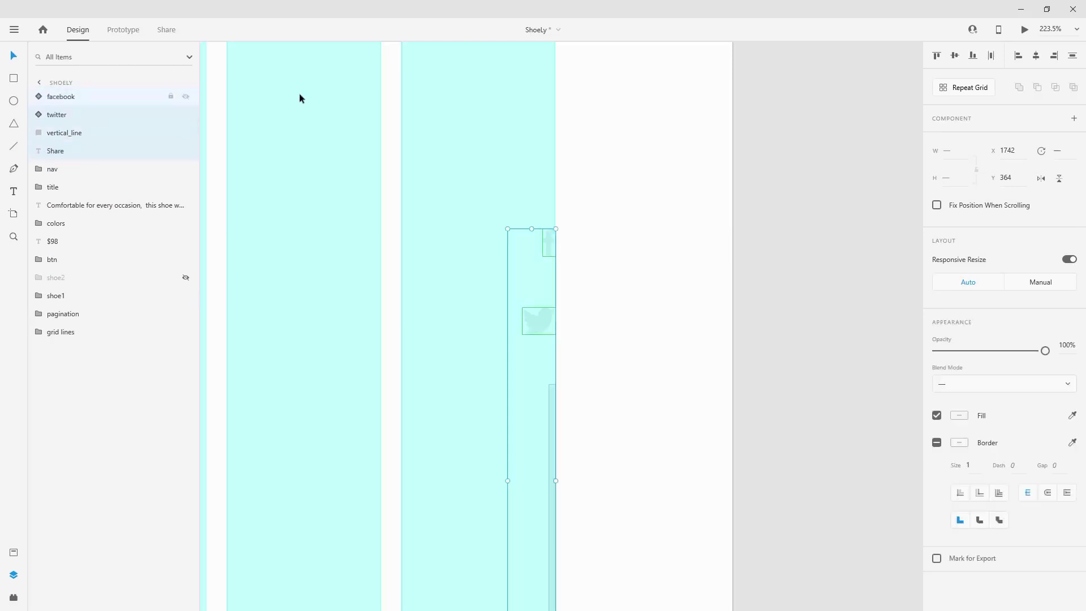
left_click(1036, 57)
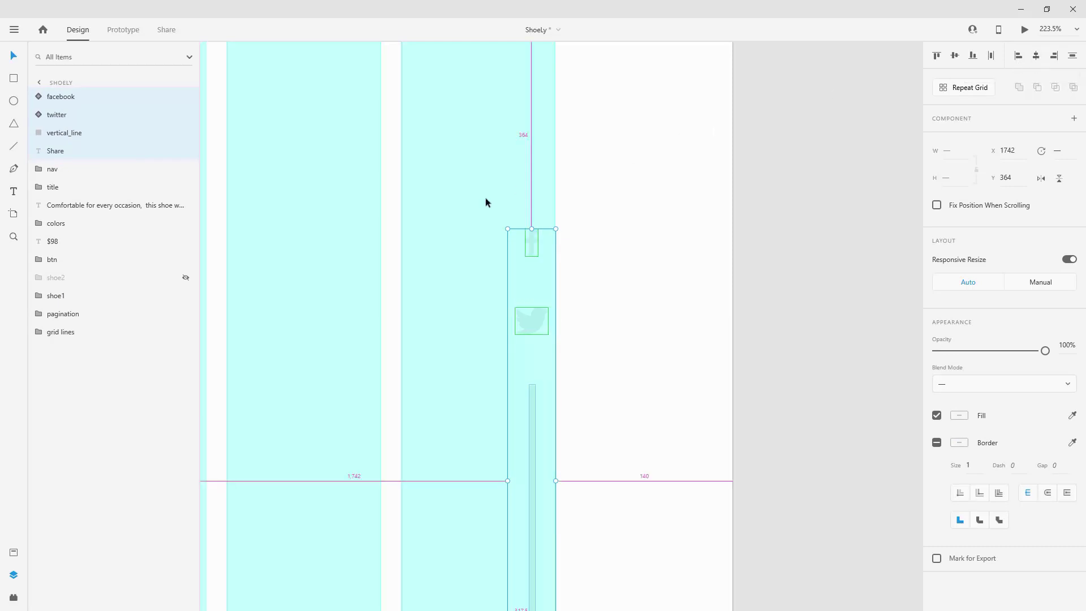
scroll(485, 198, "down", 5)
scroll(485, 227, "up", 4)
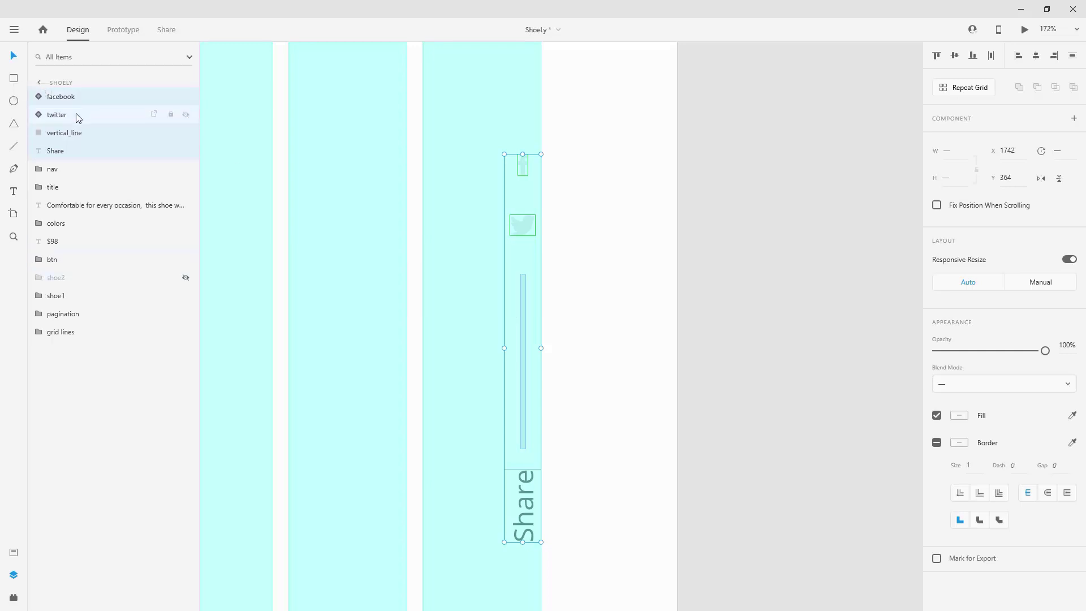
Step: Group the two social icons, line and text as "share" and place the group between pagination and grid lines in the layer order
key("ctrl+g")
double_click(66, 97)
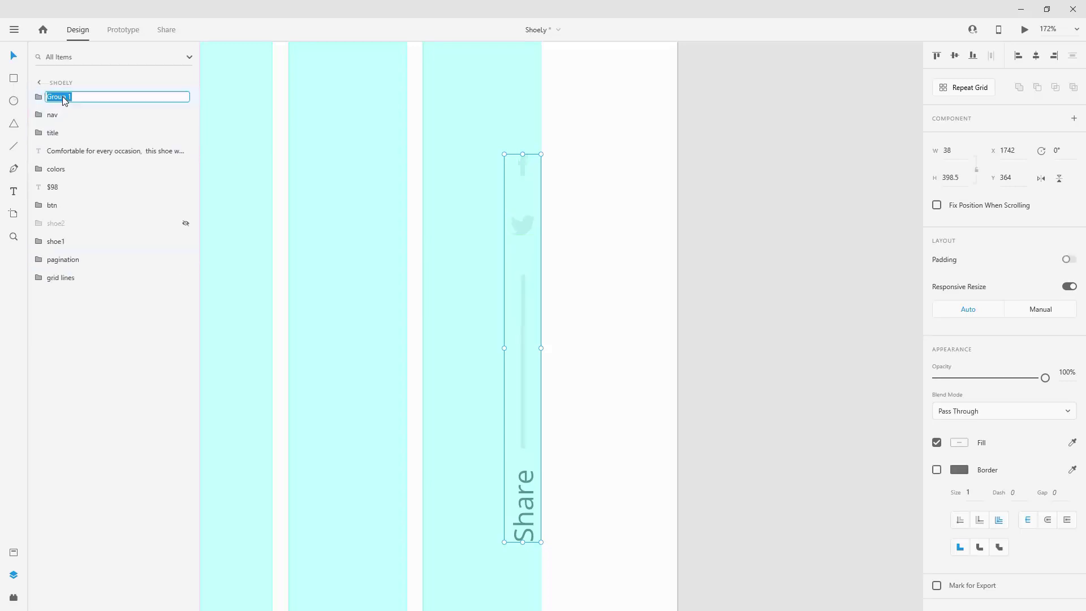
type("share")
key("Return")
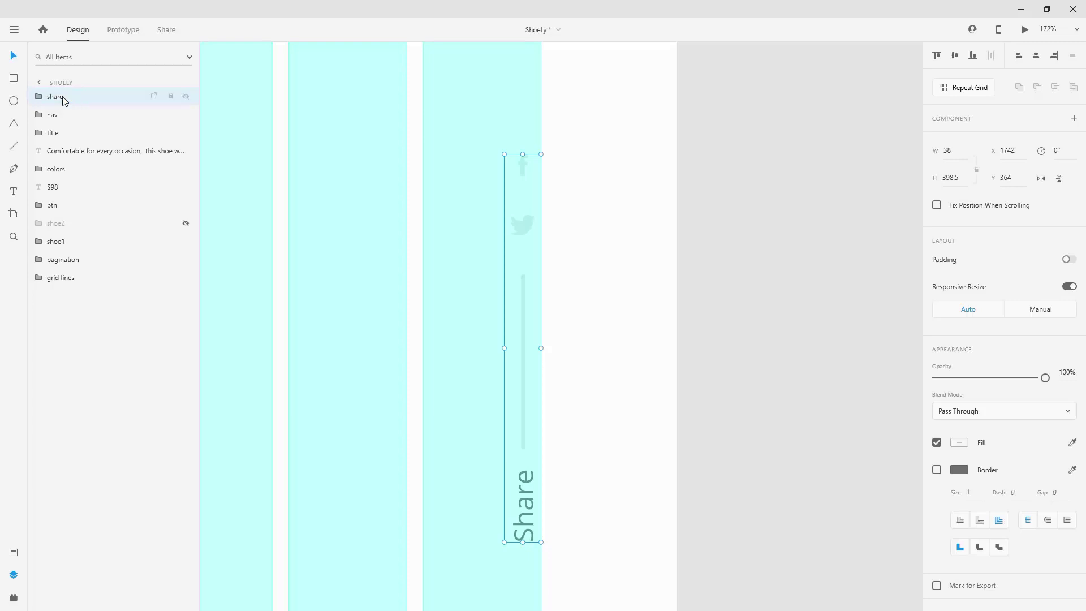
left_click_drag(63, 98, 64, 270)
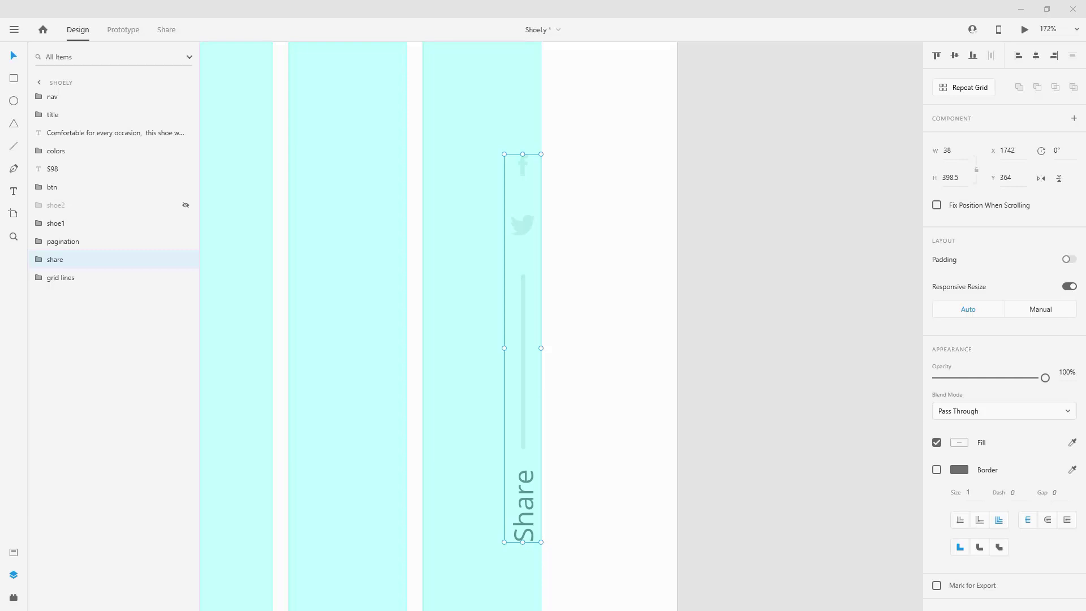
Step: Move the whole share group down to Y 396, keeping it at X 1742 above the pagination
scroll(393, 307, "down", 4)
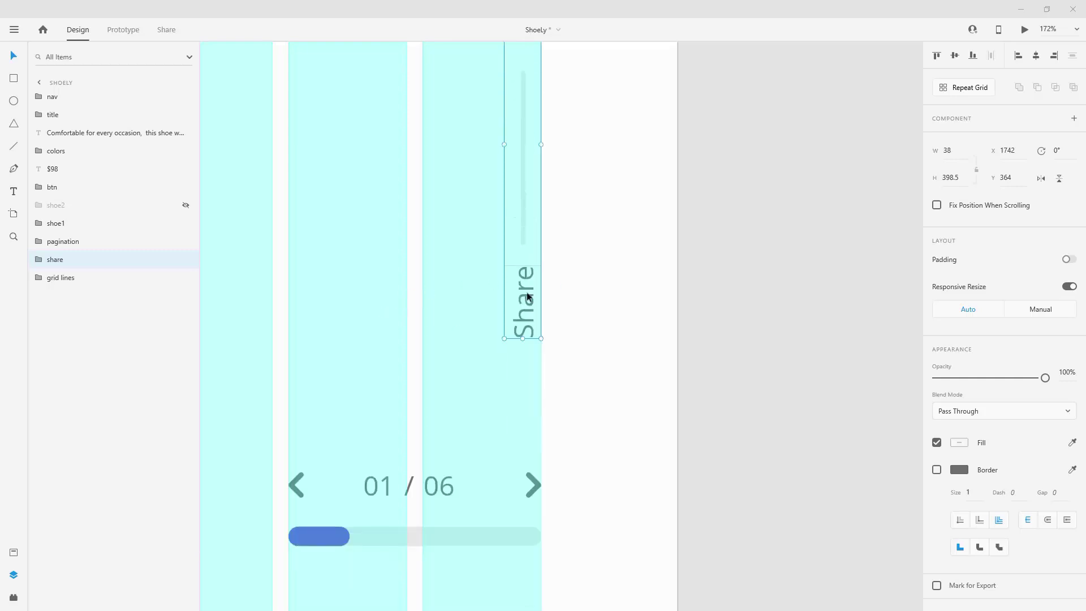
double_click(527, 292)
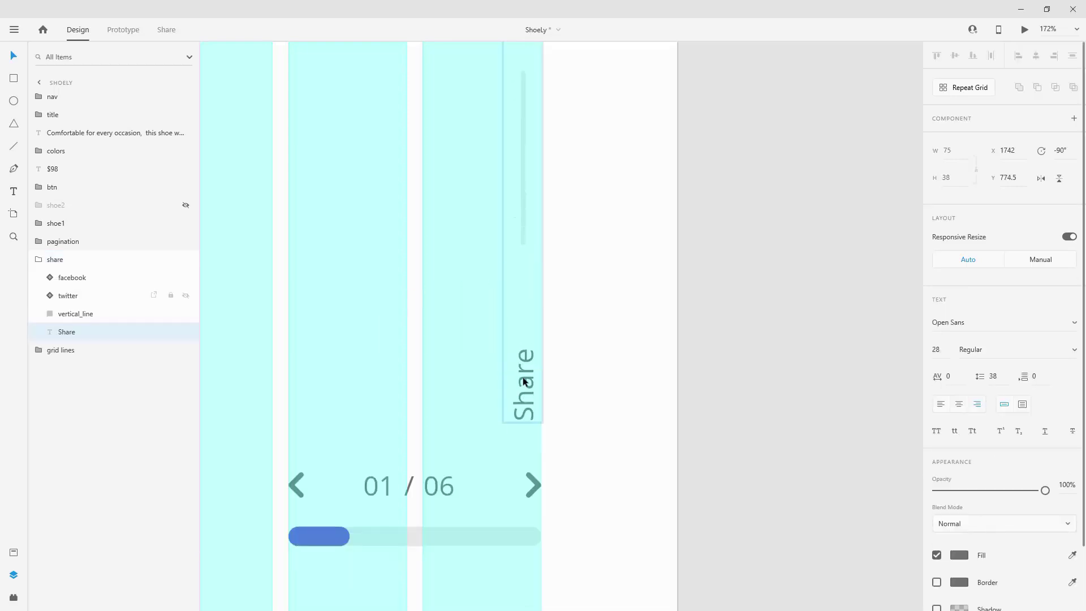
left_click(50, 261)
left_click_drag(538, 283, 525, 404)
key("shift+Up")
key("shift+Up")
key("shift+Up")
key("shift+Up")
key("shift+Up")
key("shift+Up")
key("shift+Up")
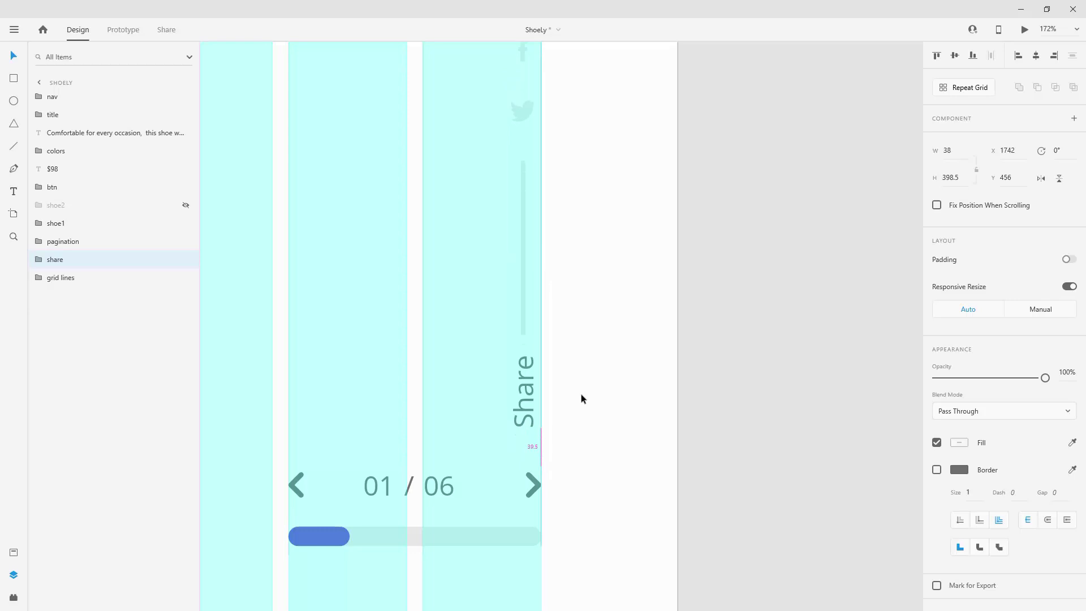
key("shift+Up")
key("shift+Up")
key("shift+Up")
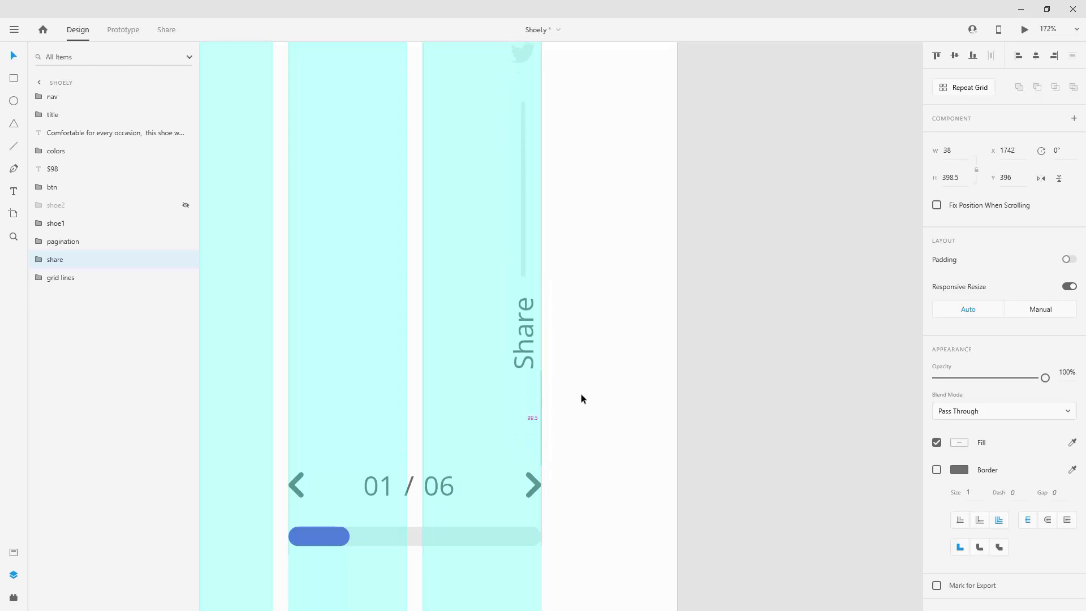
scroll(609, 340, "down", 5)
scroll(609, 341, "down", 5)
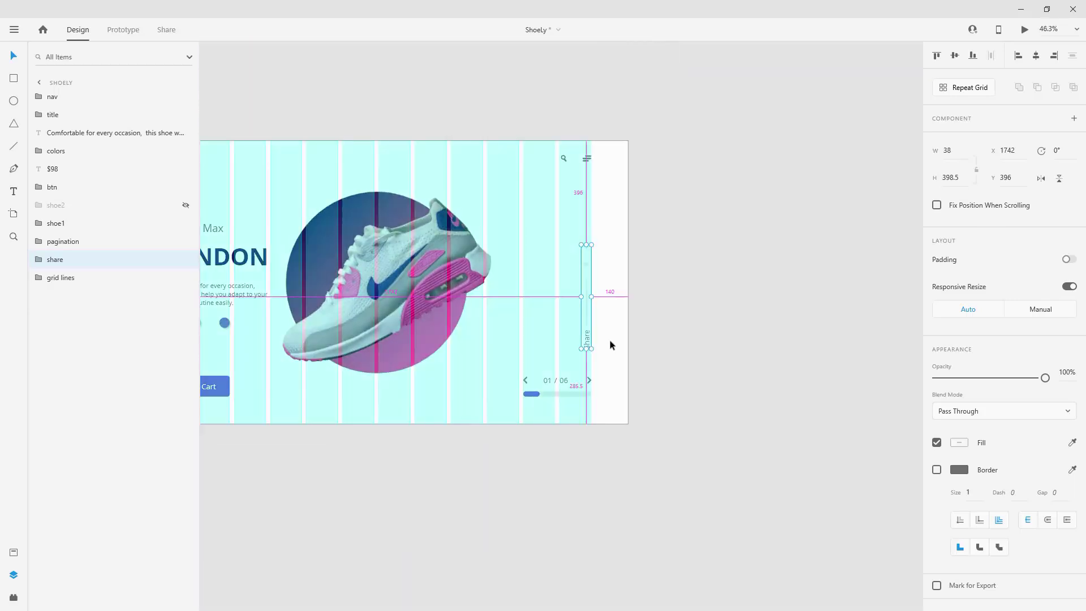
key("ctrl+shift+apostrophe")
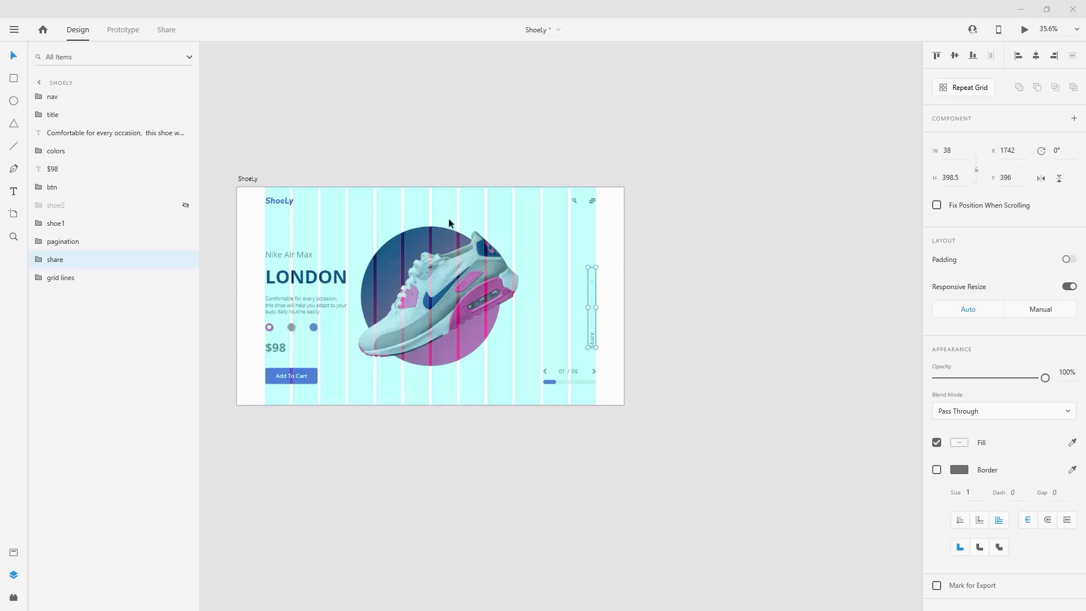
Step: Draw a circle at X 569, Y 152, up and to the left of the shoe, and size it 30 by 30
scroll(323, 189, "up", 5)
left_click(15, 104)
key("ctrl+shift+apostrophe")
scroll(379, 227, "up", 4)
left_click_drag(363, 246, 387, 267)
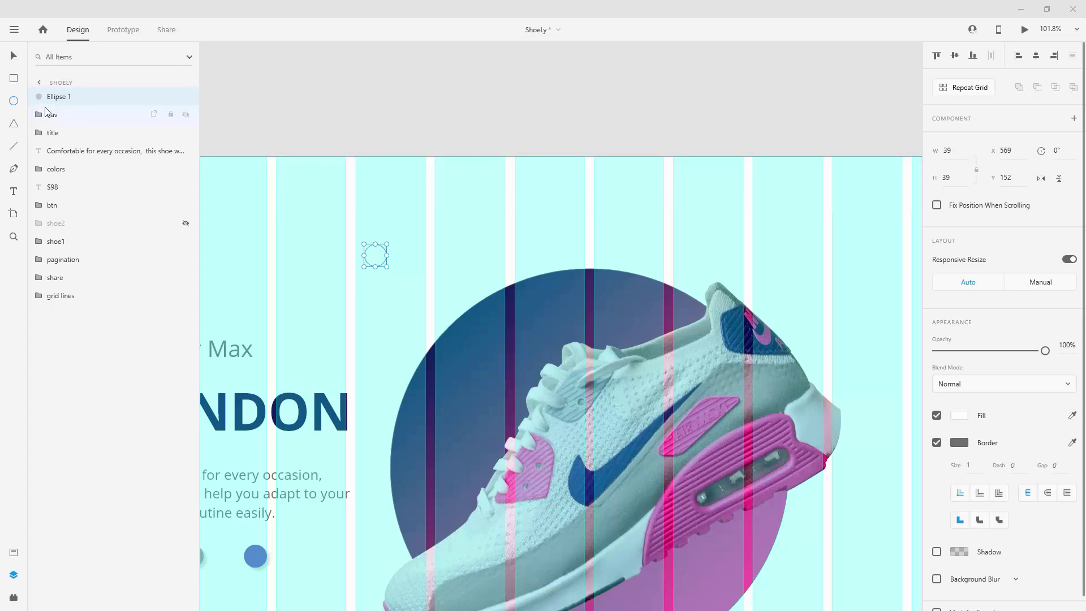
left_click(953, 155)
type("30")
key("Tab")
type("30")
key("Return")
Step: Remove the small circle's border and fill it with the dark blue #0F1E5C
left_click(937, 443)
left_click(959, 416)
left_click(860, 491)
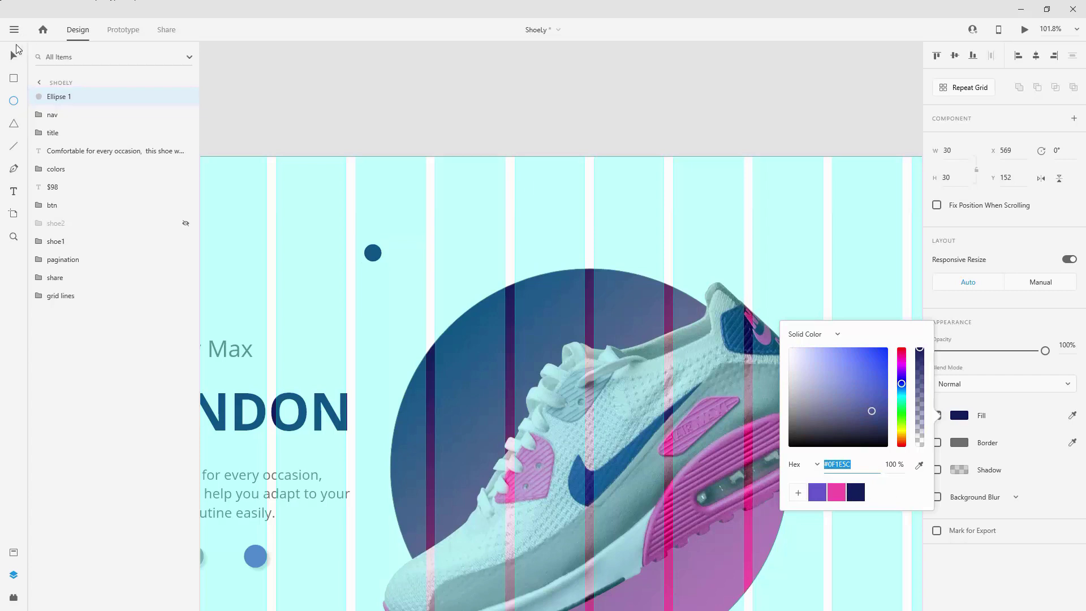
left_click(15, 53)
Step: Move the small dark blue circle to X 470, Y 202, above the product title
scroll(459, 149, "down", 1)
scroll(458, 153, "down", 1)
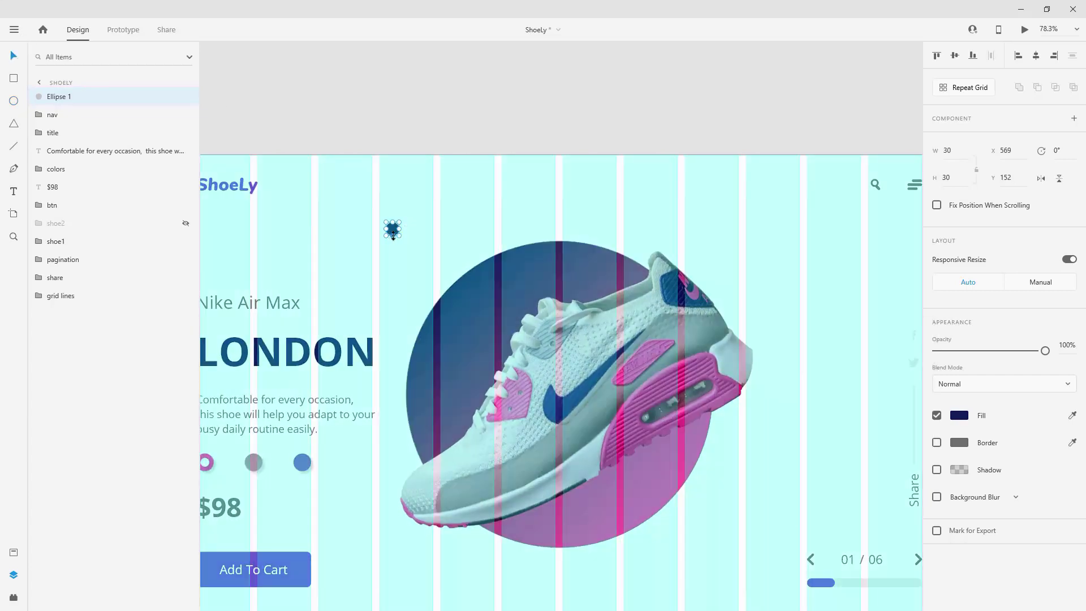
scroll(393, 231, "down", 2)
left_click_drag(399, 233, 364, 250)
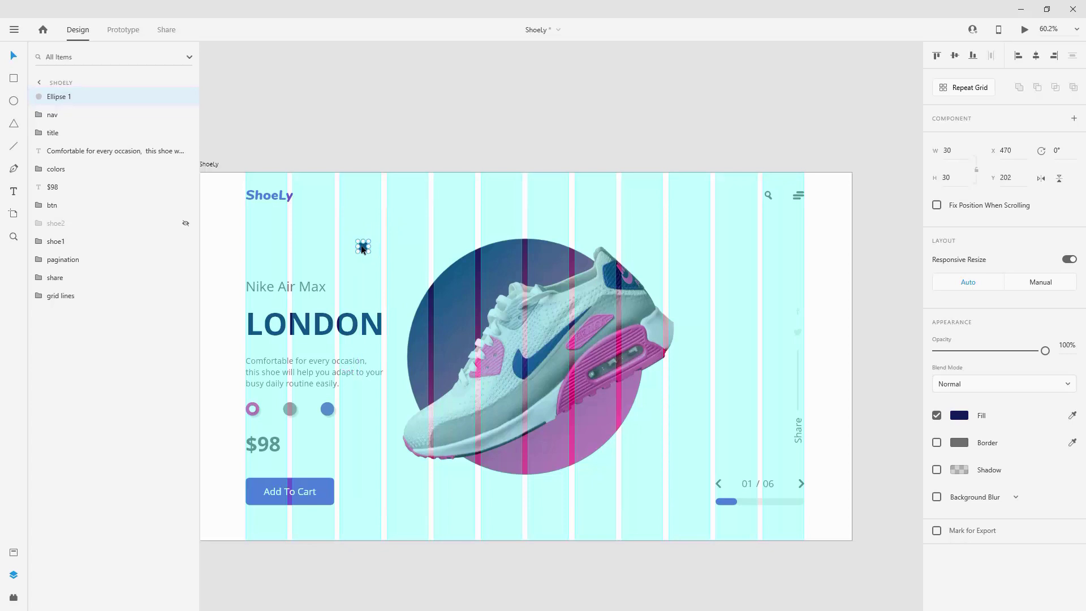
Step: Duplicate the small dark blue circle in place and name both layers "circle"
key("ctrl+d")
double_click(63, 114)
type("circle")
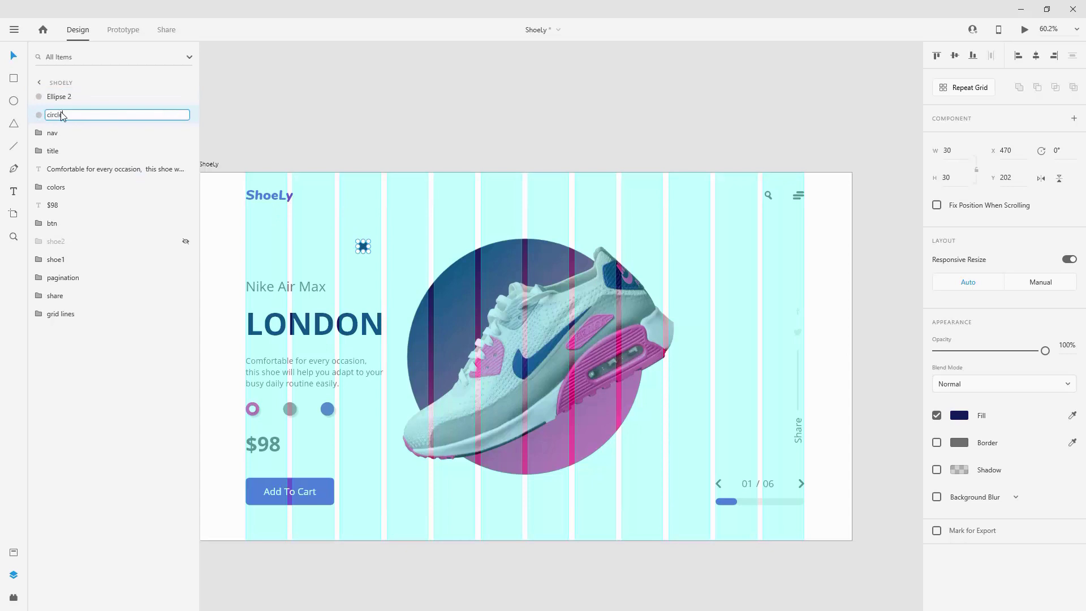
key("Return")
double_click(60, 112)
key("ctrl+c")
double_click(62, 96)
key("ctrl+v")
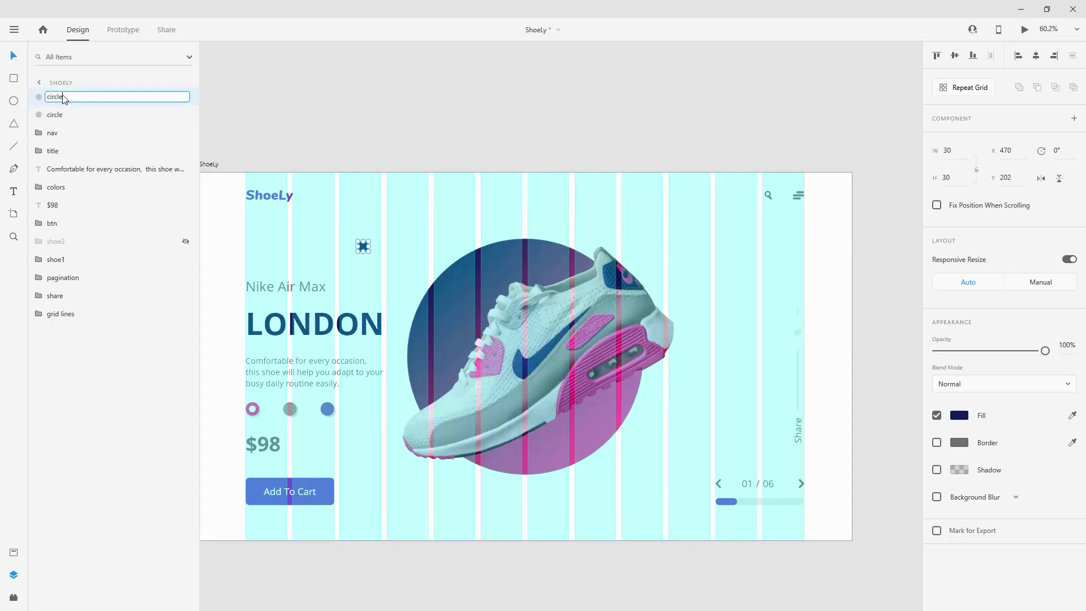
key("Return")
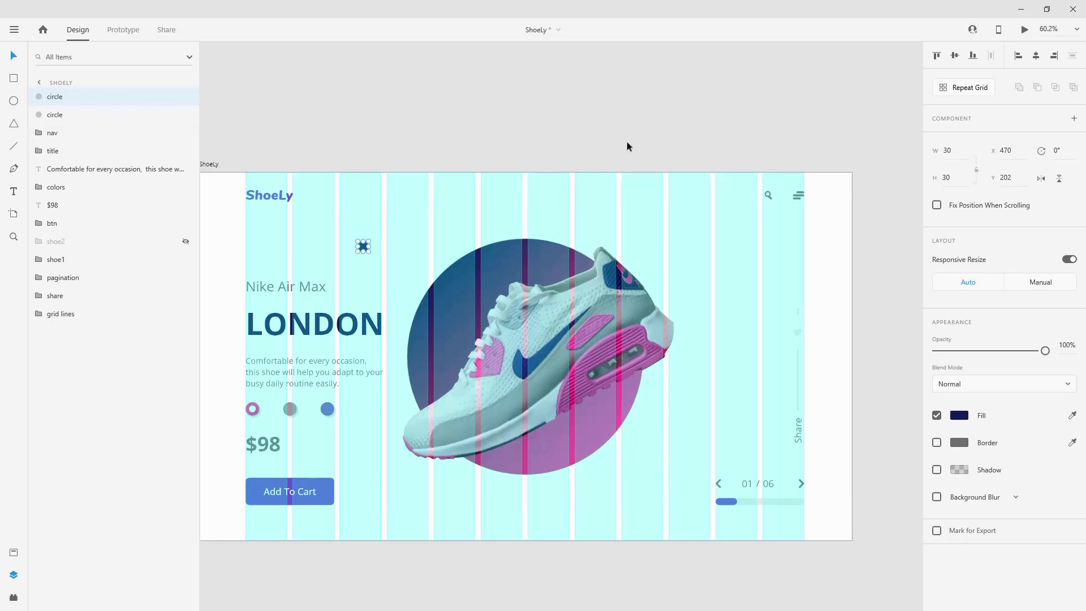
Step: Draw a triangle at X 1450, Y 160, up and to the right of the shoe, and size it 30 by 30
left_click(14, 123)
scroll(696, 192, "up", 3)
key("ctrl+shift+apostrophe")
left_click_drag(691, 255, 712, 300)
left_click(955, 149)
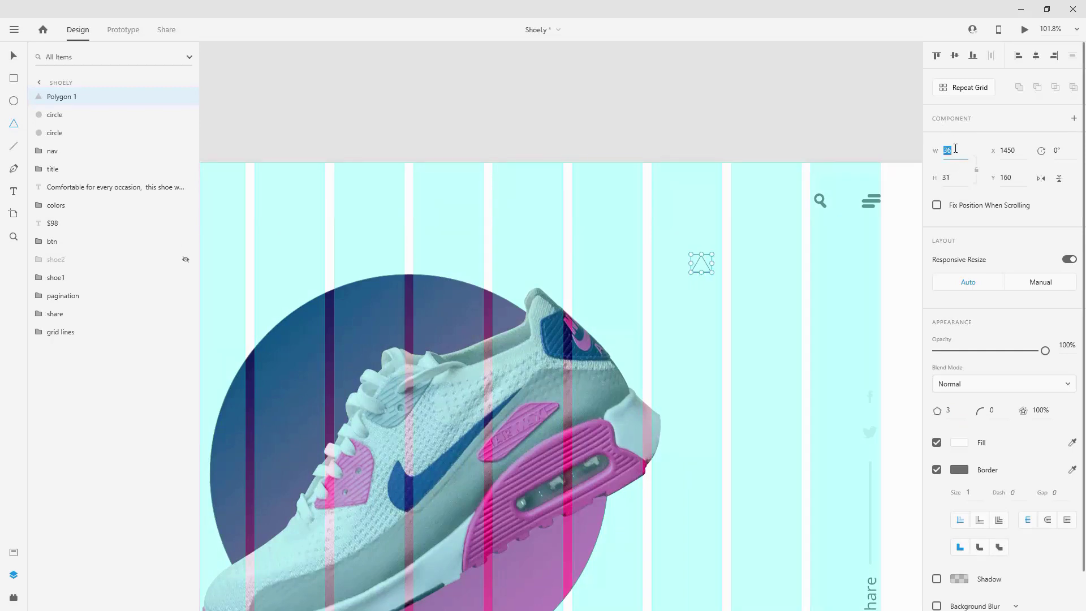
type("30")
key("Return")
Step: Remove the triangle's border and fill it with the saved dark blue swatch
key("ctrl+shift+apostrophe")
scroll(794, 229, "up", 5)
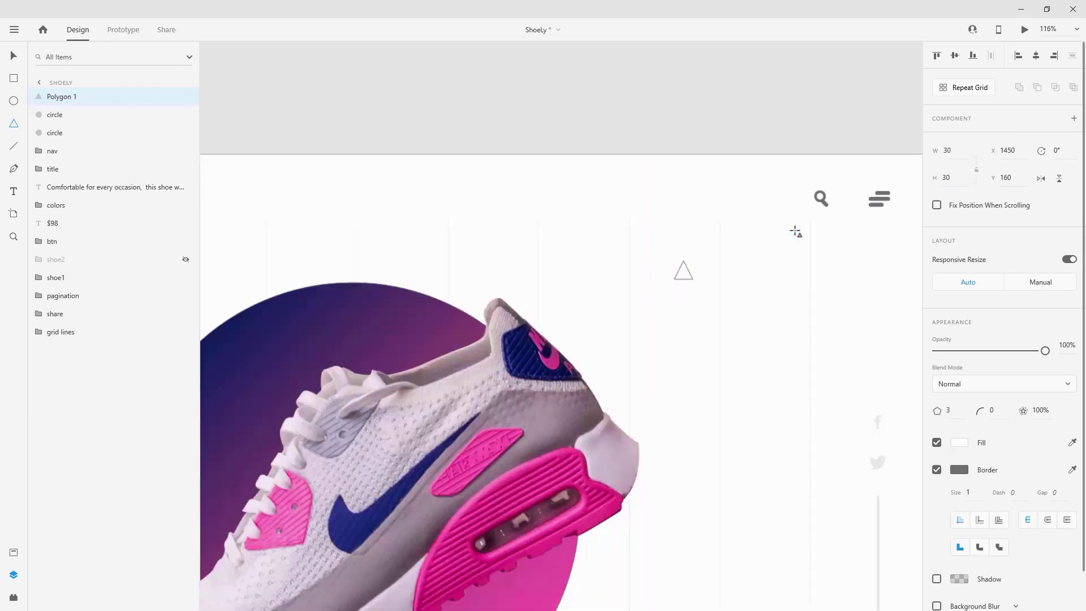
key("ctrl+shift+apostrophe")
scroll(545, 264, "down", 3)
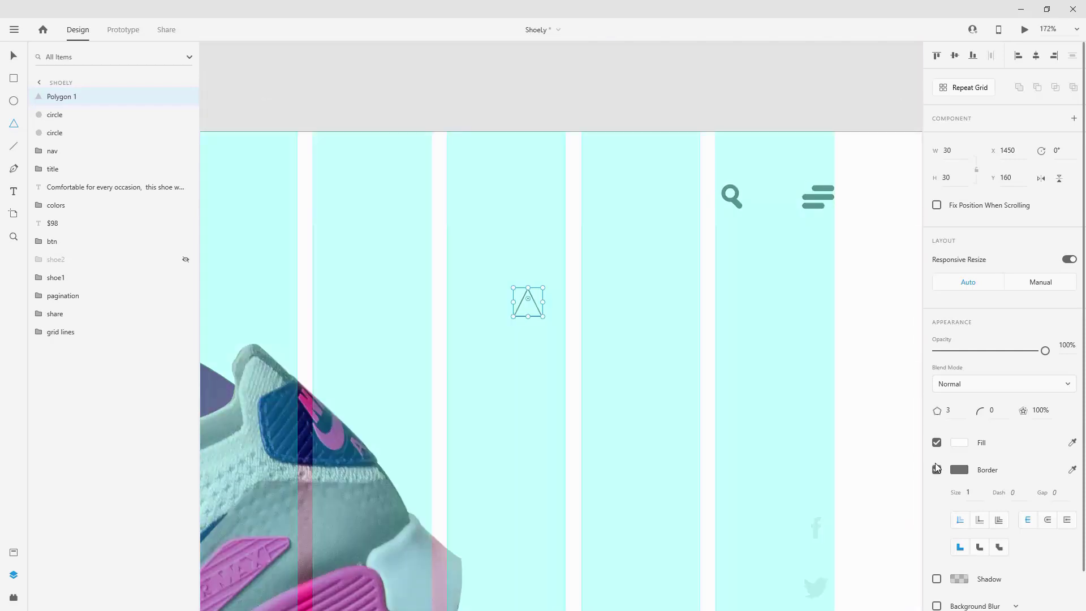
left_click(936, 469)
left_click(959, 443)
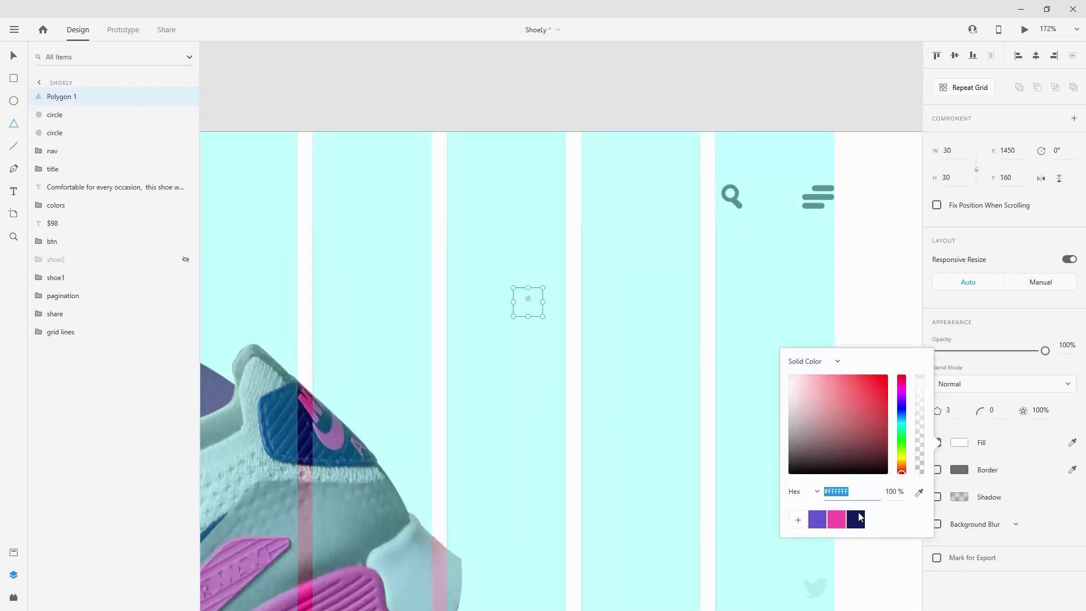
left_click(856, 519)
left_click(14, 54)
left_click(533, 287)
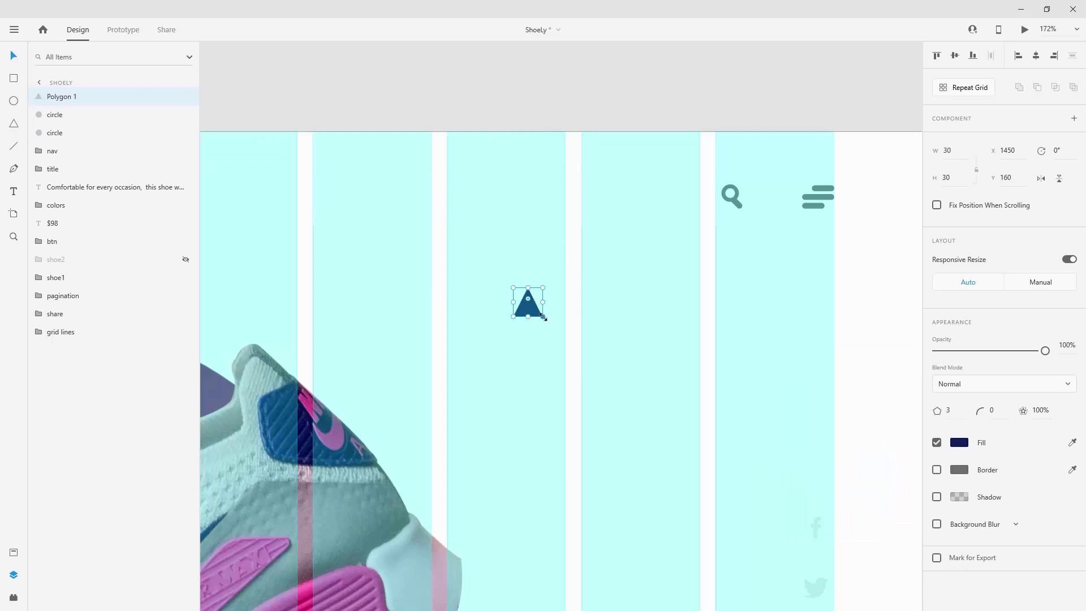
Step: Move the triangle to about X 1465, Y 109, rotate it to -38°, and name its layer "triangle"
left_click_drag(543, 301, 555, 260)
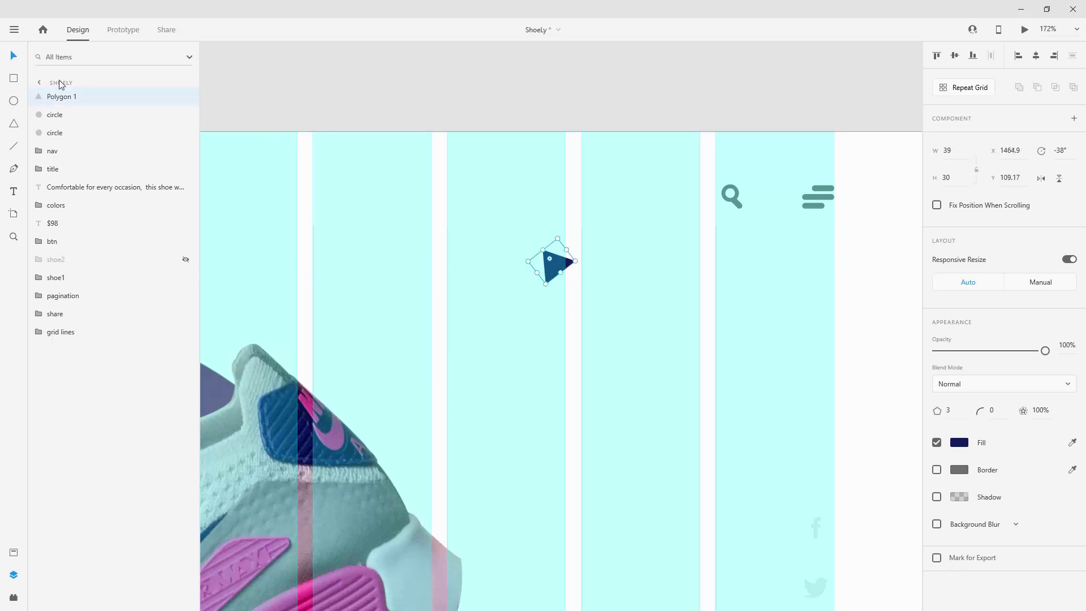
double_click(57, 97)
type("triangle")
key("Return")
Step: Draw a square at X 1313, Y 138, above the shoe's heel, and size it 30 by 30
left_click(14, 78)
left_click_drag(380, 266, 415, 301)
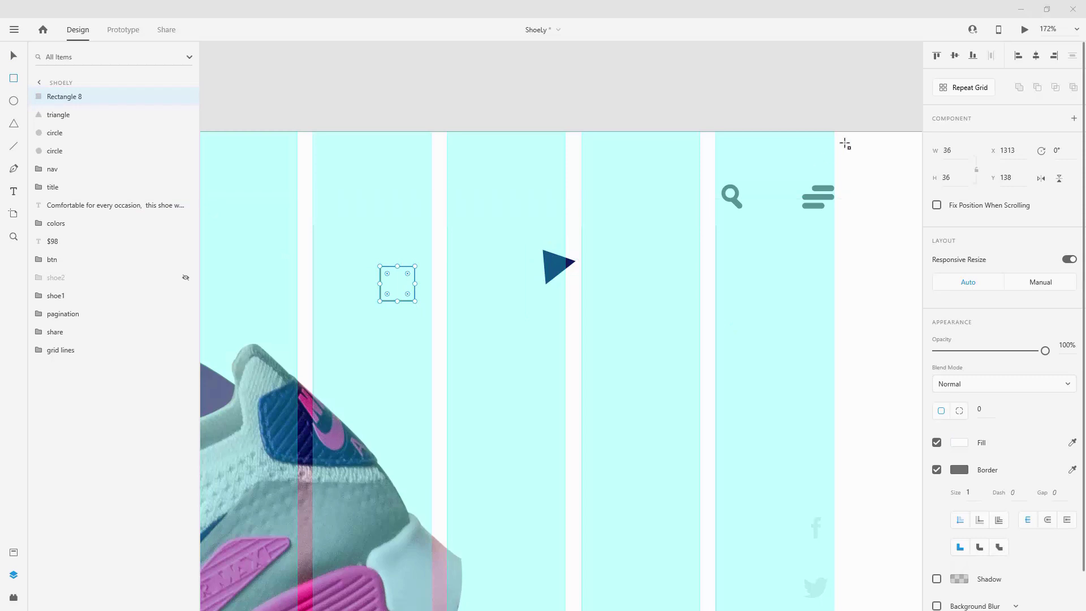
left_click(954, 151)
type("30")
key("Tab")
type("30")
key("Return")
Step: Remove the square's border and fill it with the saved dark blue swatch
left_click(936, 469)
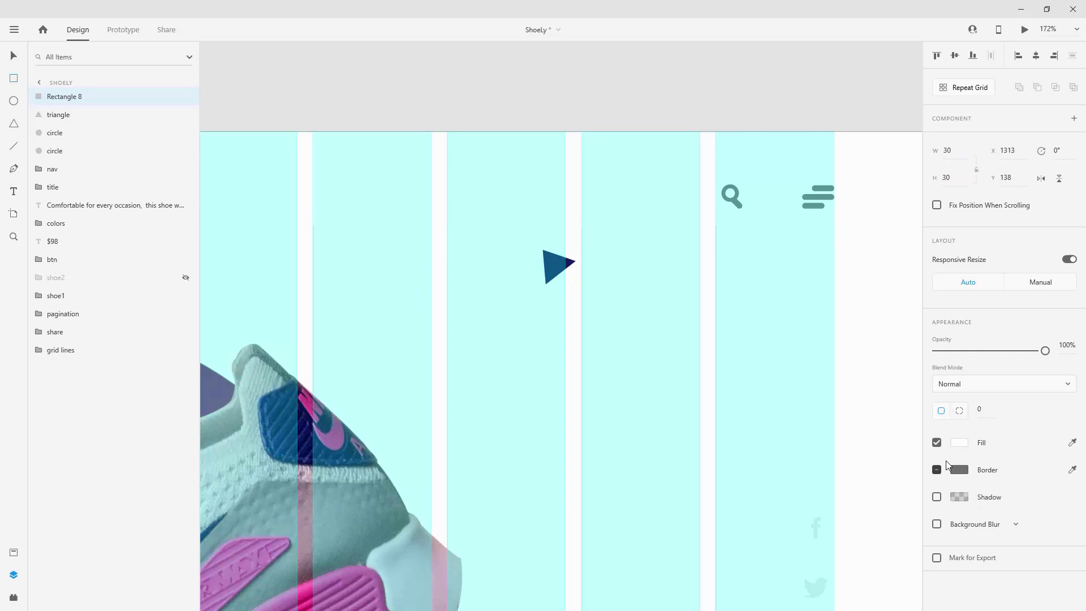
left_click(961, 444)
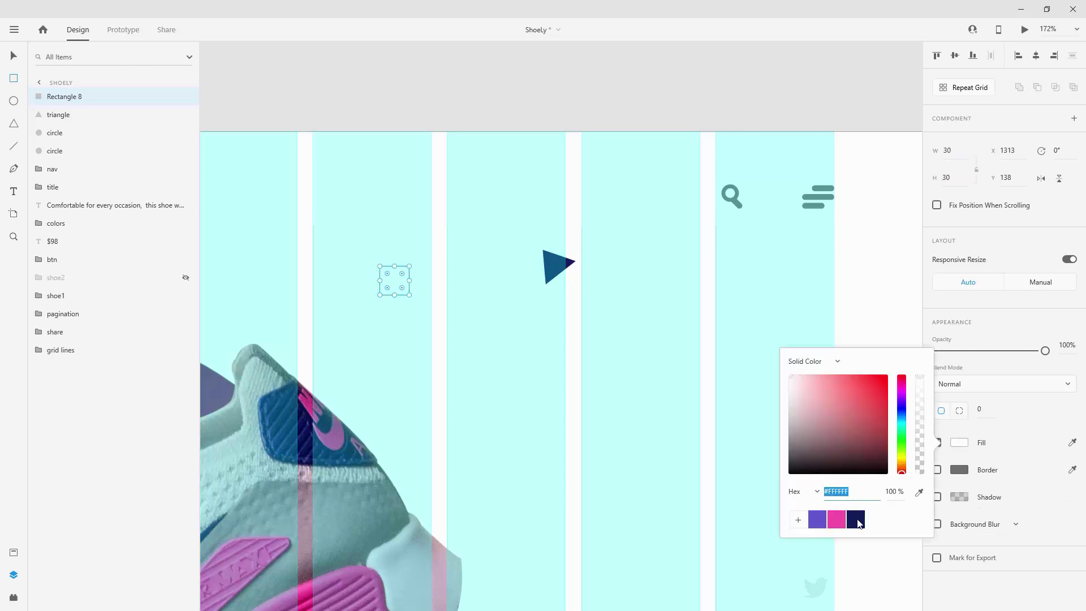
left_click(855, 518)
key("Escape")
Step: Name the square's layer "square" and move it below the shoe to about X 778, Y 955, rotated to -42°
double_click(67, 96)
type("s")
key("Return")
scroll(592, 112, "down", 5)
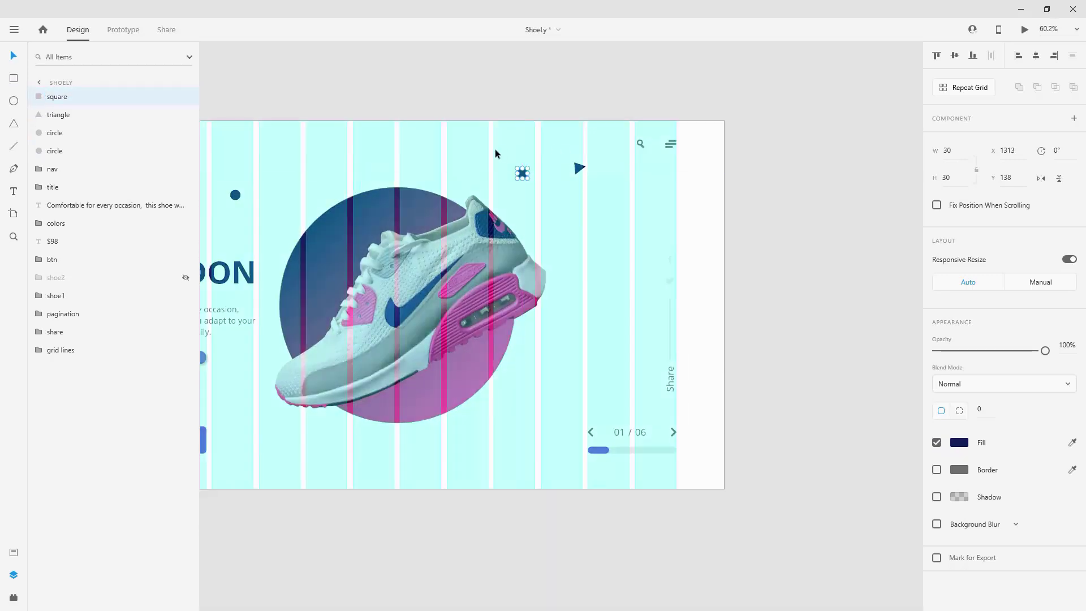
left_click_drag(522, 174, 353, 453)
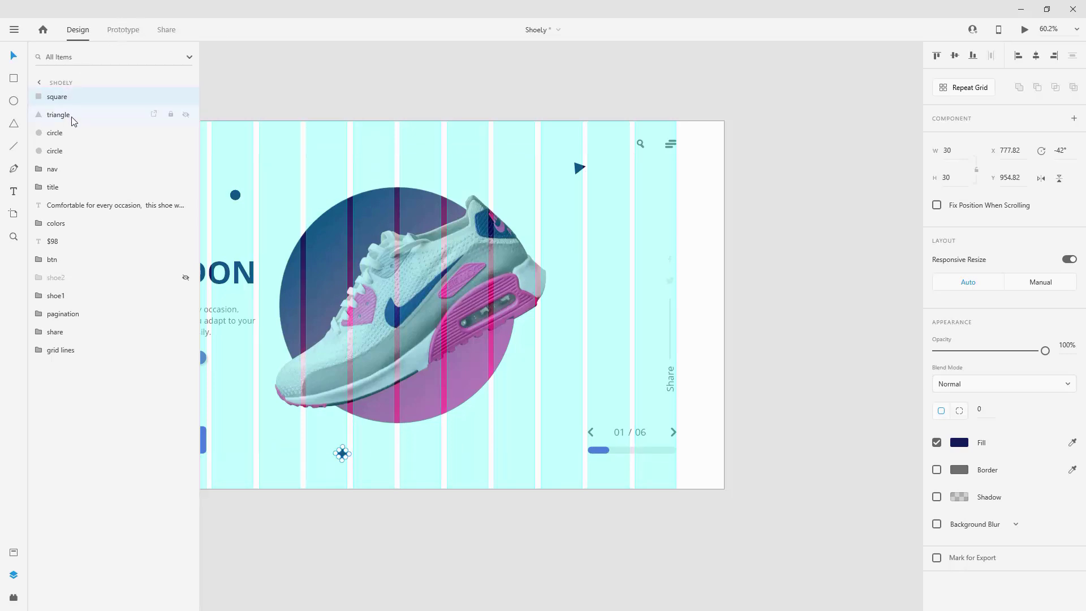
Step: Group the square, triangle and upper circle layers as "shapes" and place the group directly below shoe1 in the layer order
left_click(72, 133)
left_click(69, 97, "shift")
key("ctrl+g")
double_click(63, 96)
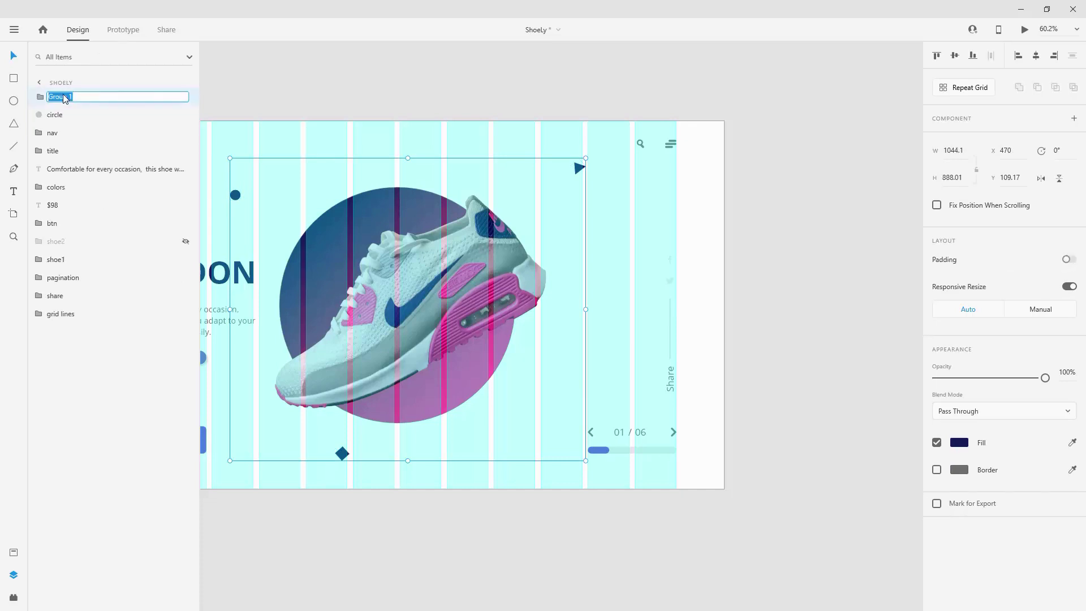
type("shapes")
key("Return")
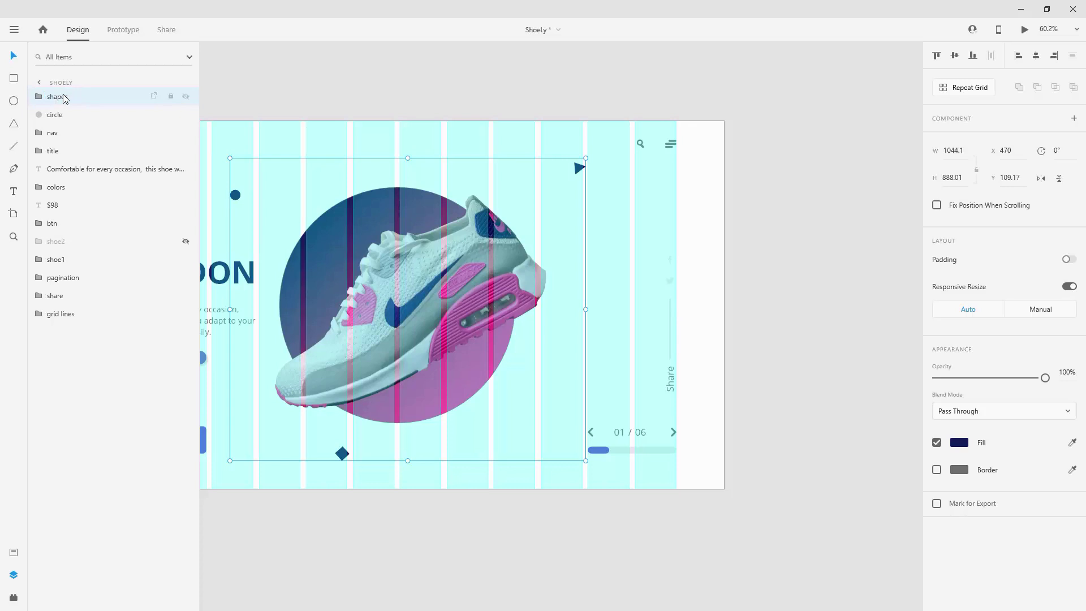
left_click_drag(62, 98, 82, 270)
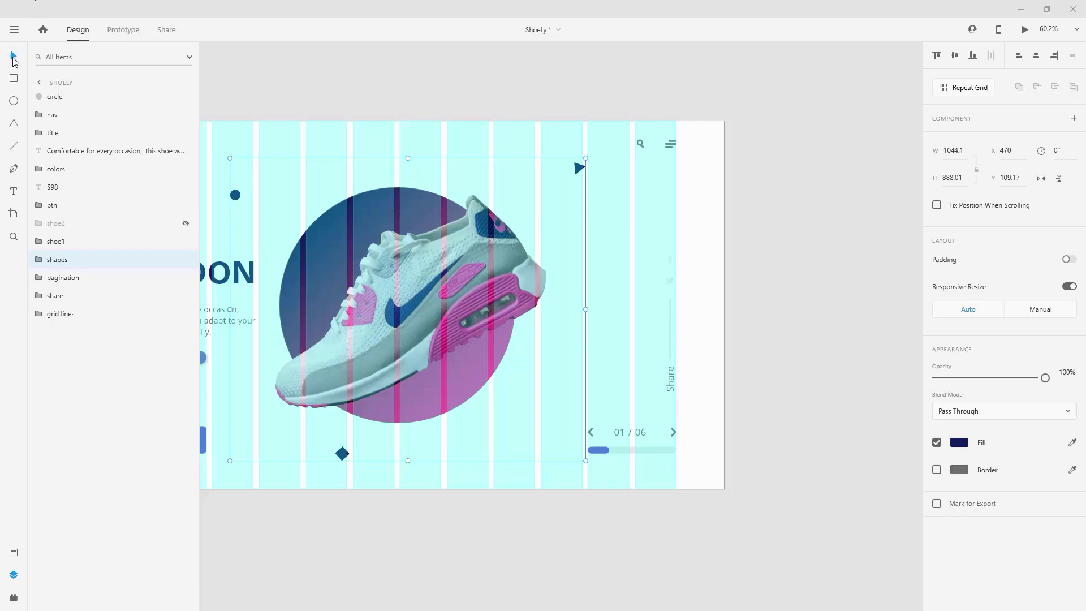
Step: Draw a circle about 323 by 323 at X 1335, Y 281, beside the heel, and name its layer "back_circle"
left_click(18, 103)
mouse_move(526, 217)
left_mouse_down()
mouse_move(639, 342)
mouse_move(635, 326)
left_mouse_up()
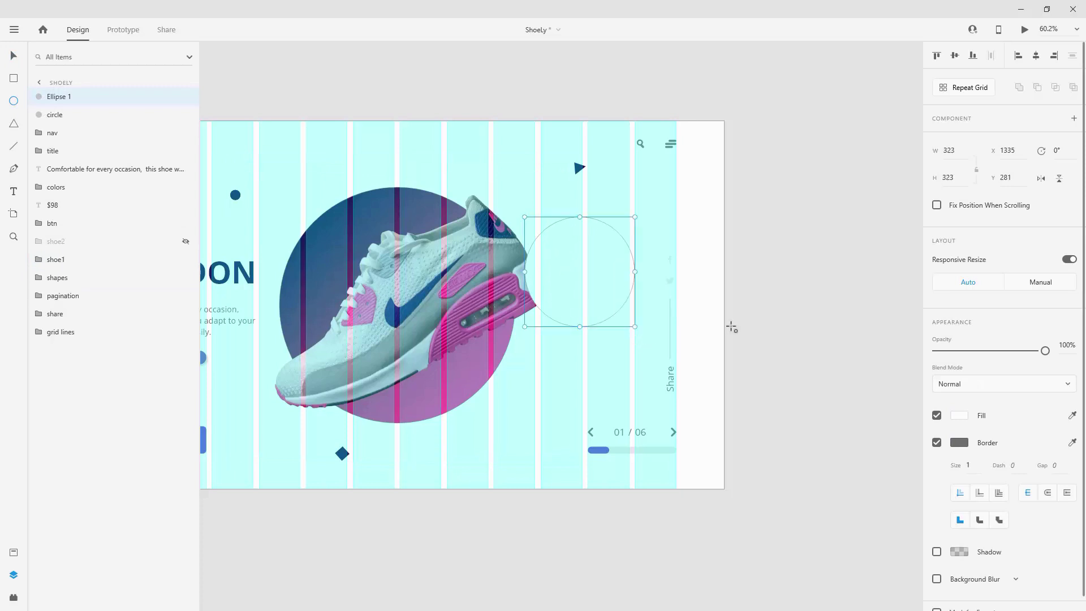
double_click(59, 97)
type("back")
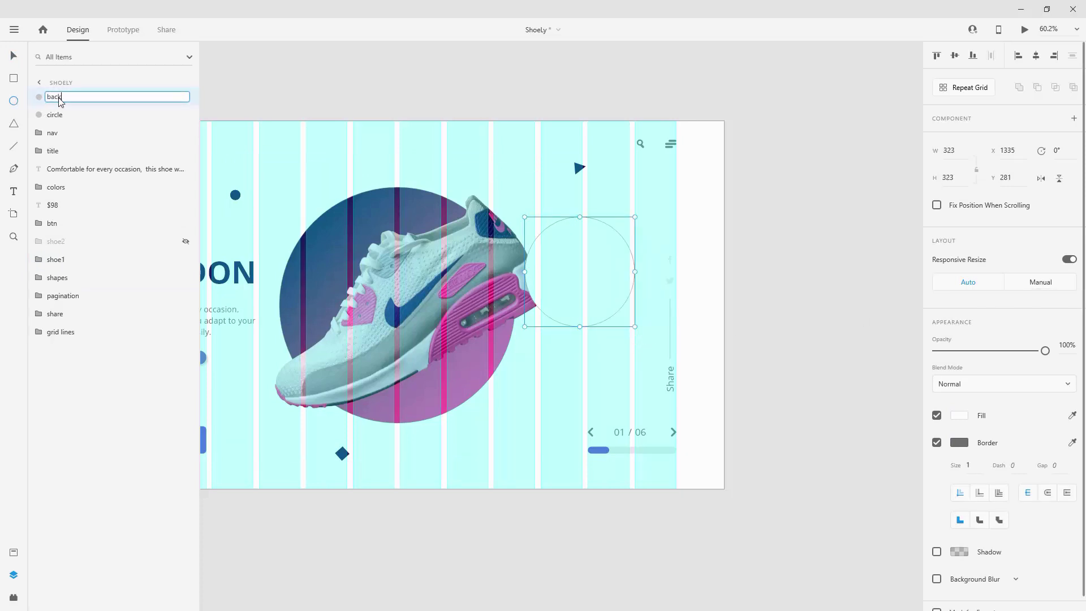
type(" circle")
key("Return")
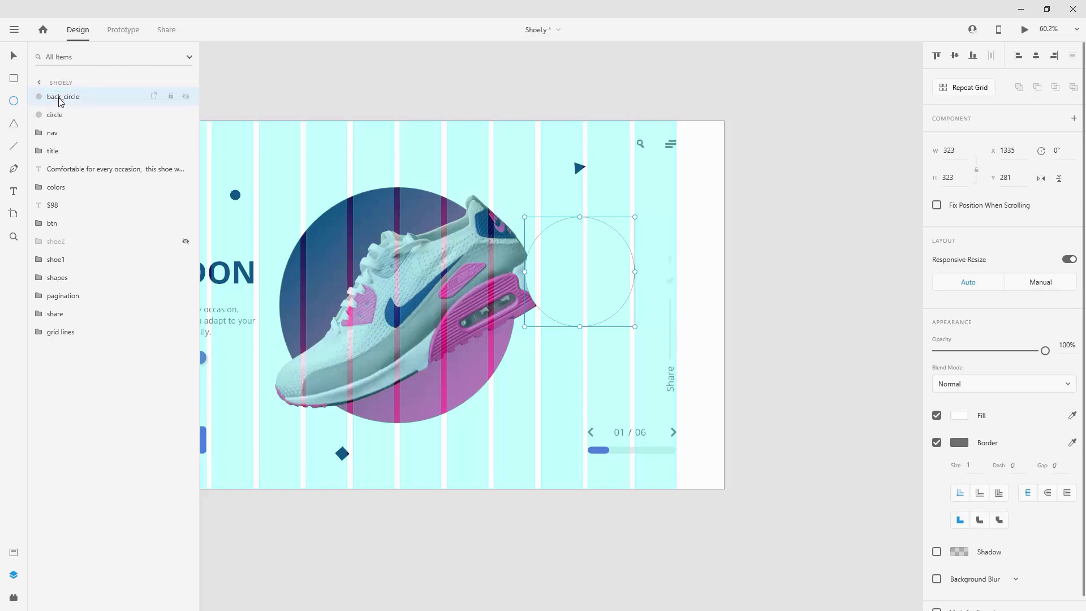
Step: Rename the remaining ungrouped "circle" layer as "small_circle"
left_click(52, 113)
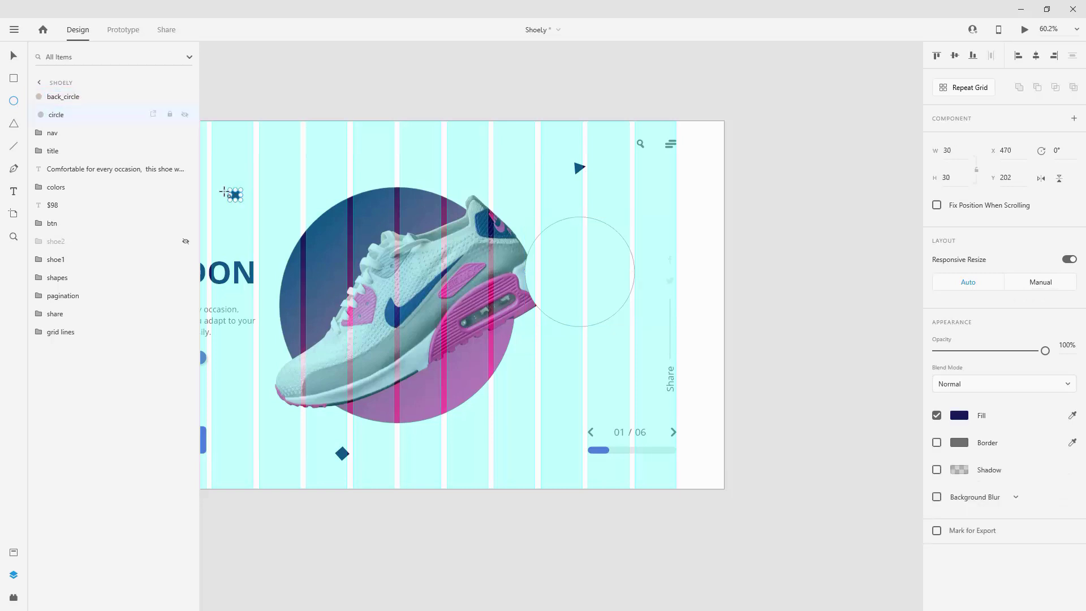
double_click(53, 112)
type("sma")
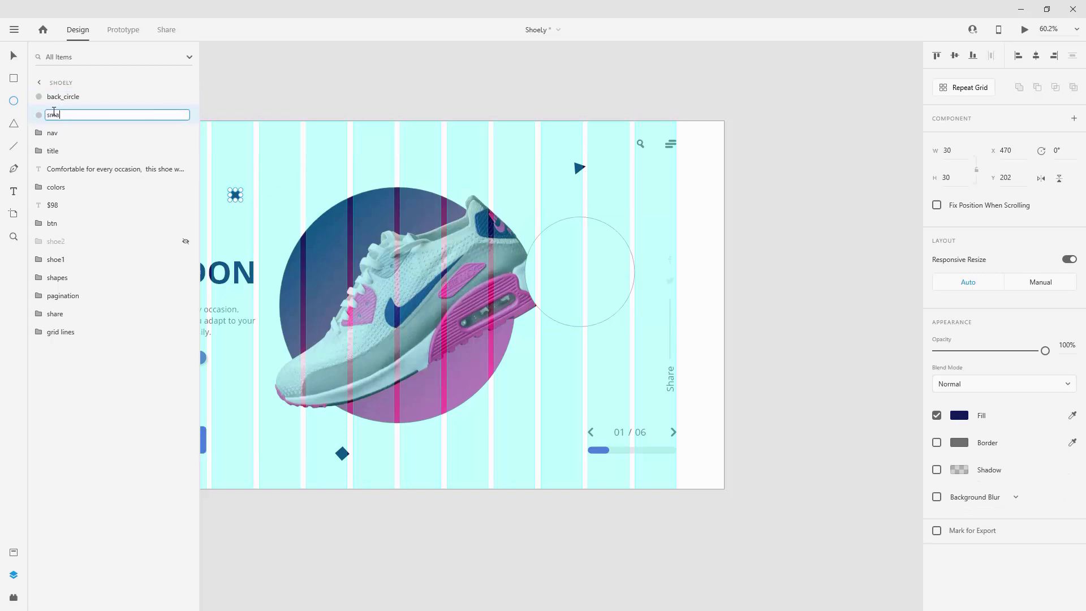
type("ll_circle")
key("Return")
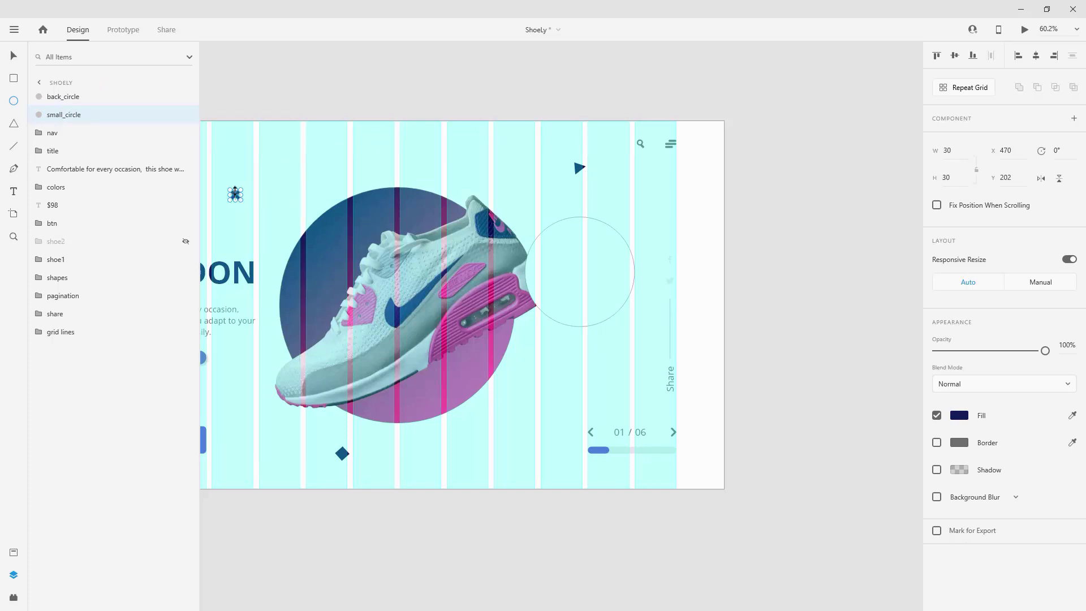
Step: Move small_circle onto the lower edge of the large circle and place its layer above back_circle
scroll(235, 194, "up", 5)
left_click_drag(237, 205, 536, 398)
left_click_drag(100, 114, 77, 95)
Step: Remove back_circle's fill and sample the saved light grey swatch for its border
left_click(73, 115)
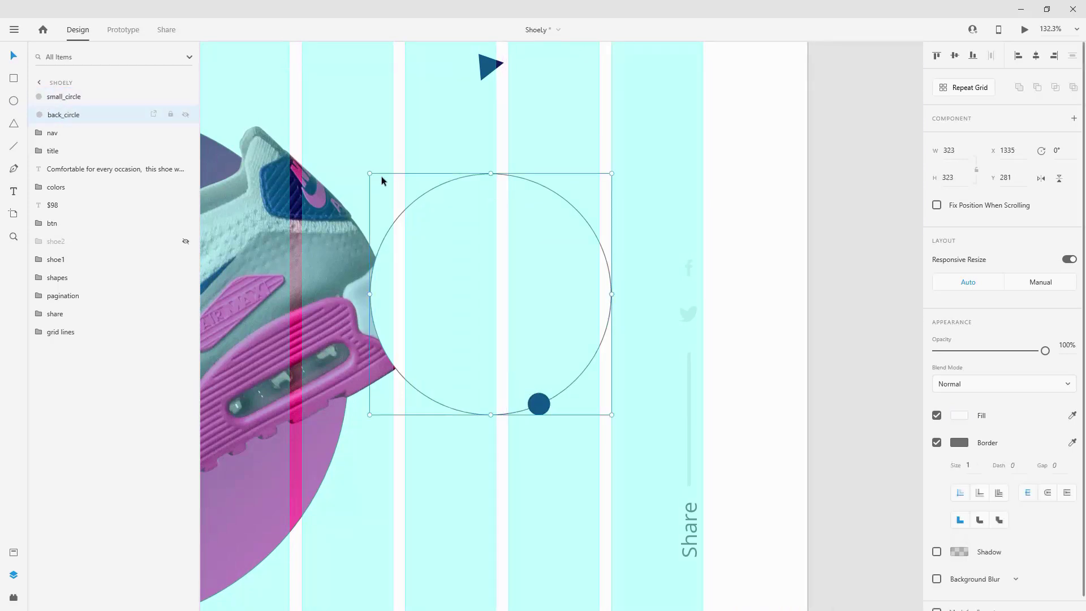
scroll(779, 233, "down", 3)
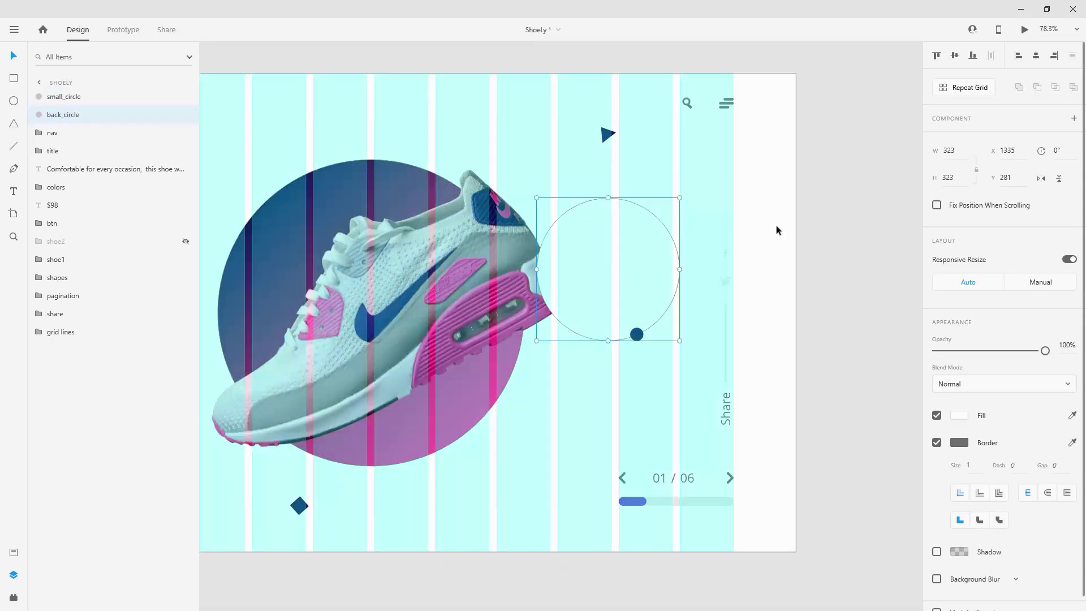
left_click(936, 415)
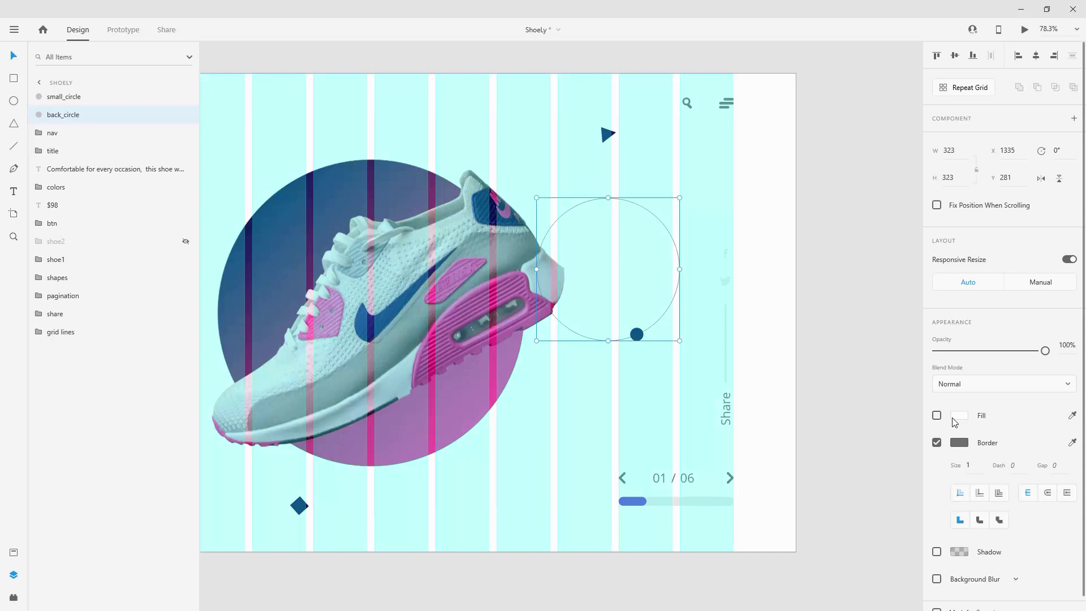
key("ctrl+shift+y")
left_click(1072, 442)
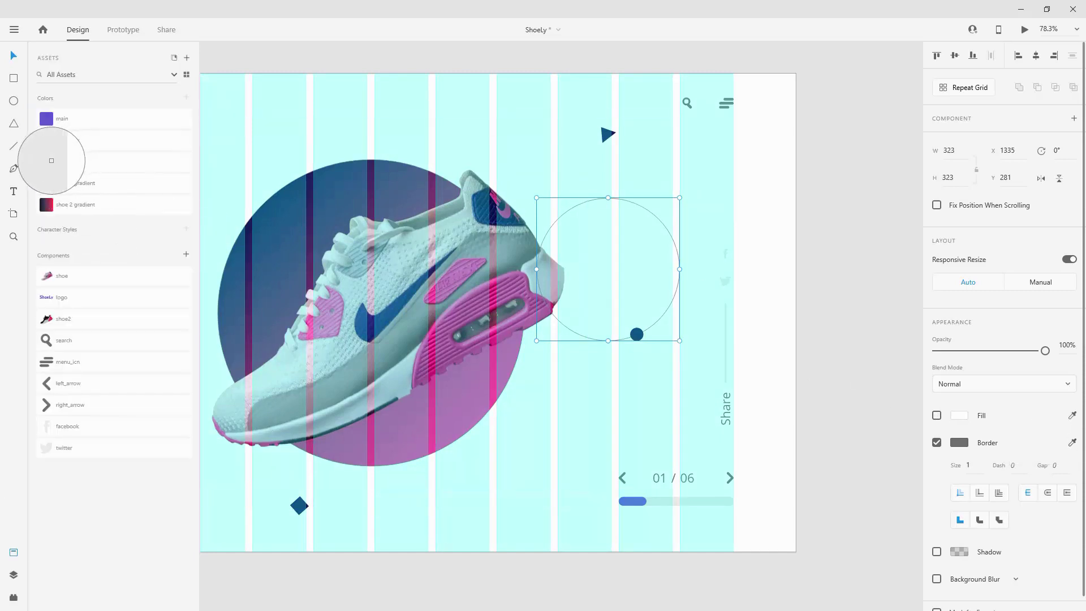
left_click(51, 161)
left_click(13, 574)
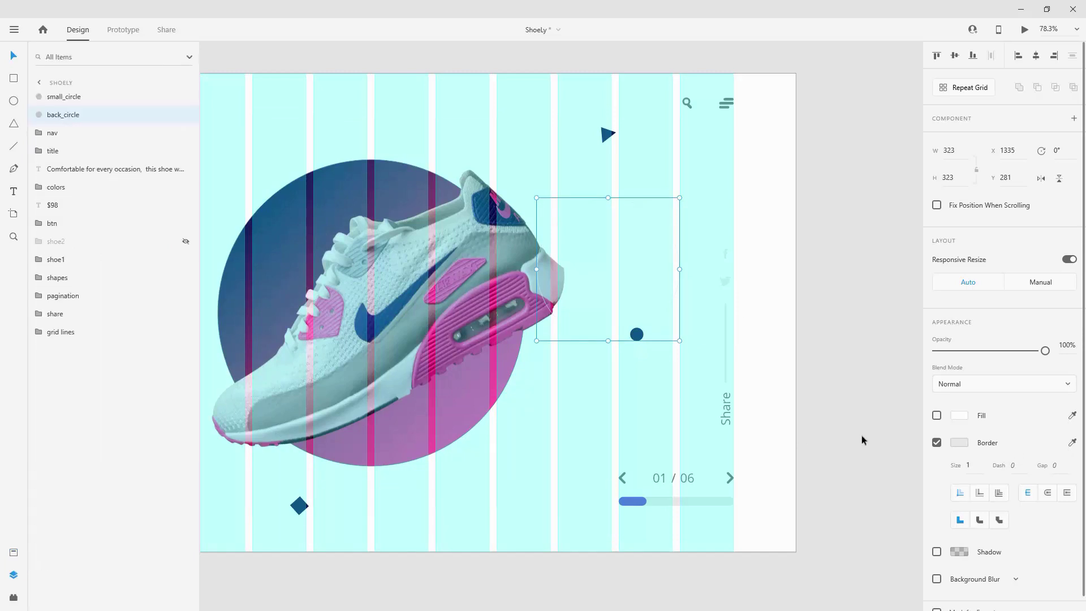
Step: Set back_circle's border size to 5
scroll(987, 458, "down", 1)
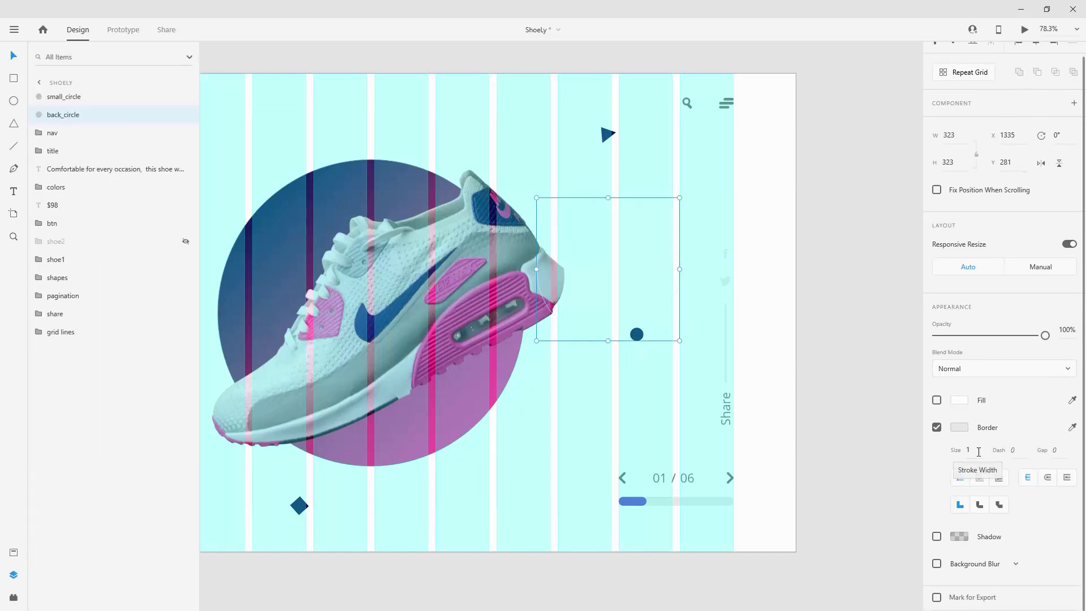
left_click(978, 452)
key("Return")
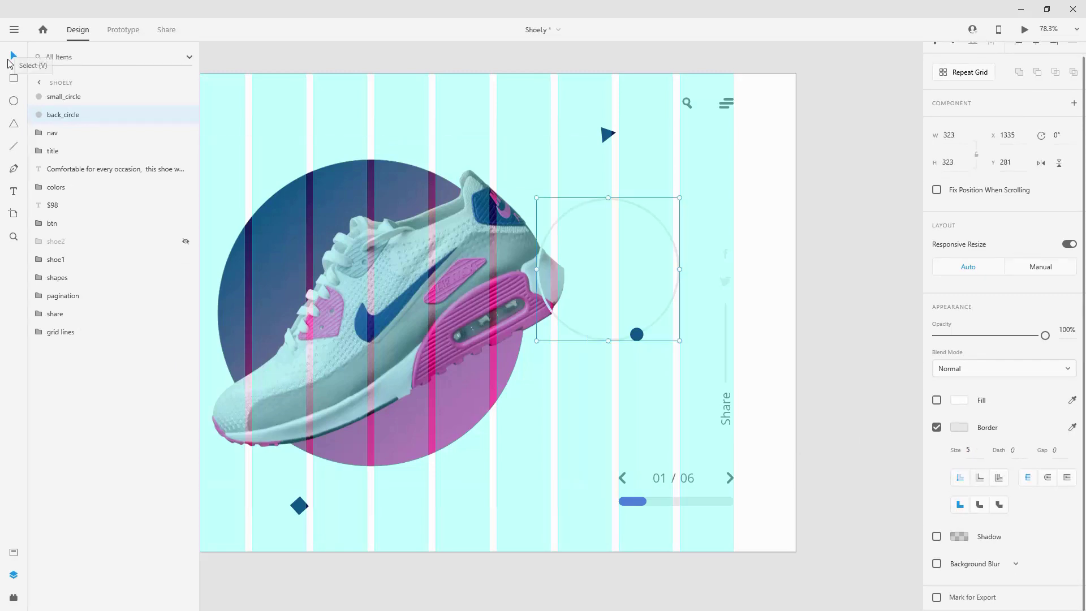
Step: Move back_circle over the shoe's heel to about X 1228, Y 327, and reposition small_circle onto the ring's lower outer edge
left_click_drag(660, 222, 611, 240)
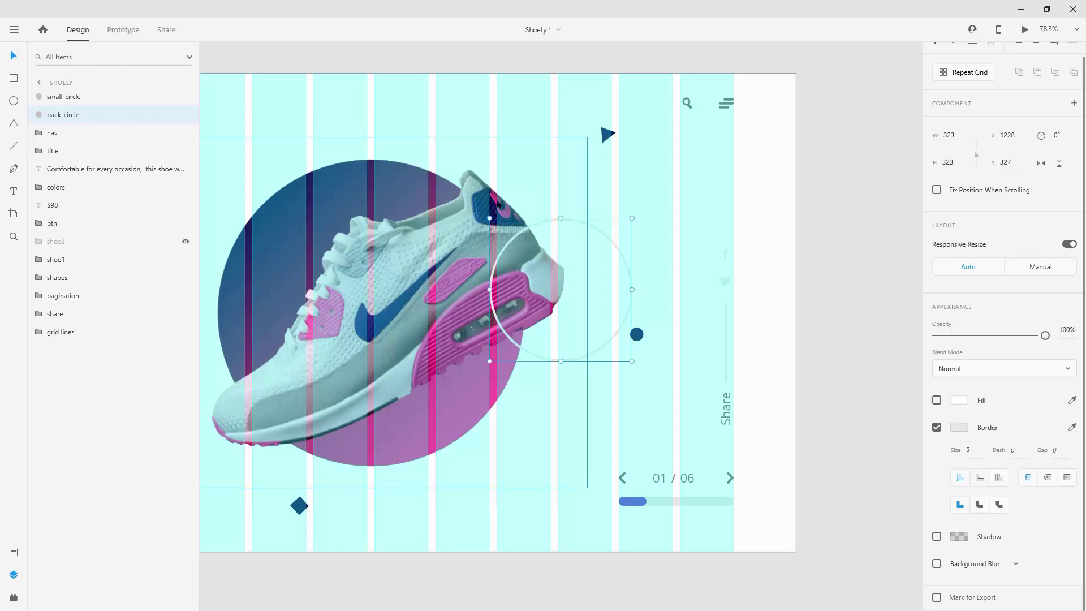
left_click_drag(637, 335, 628, 324)
key("Escape")
key("ctrl+0")
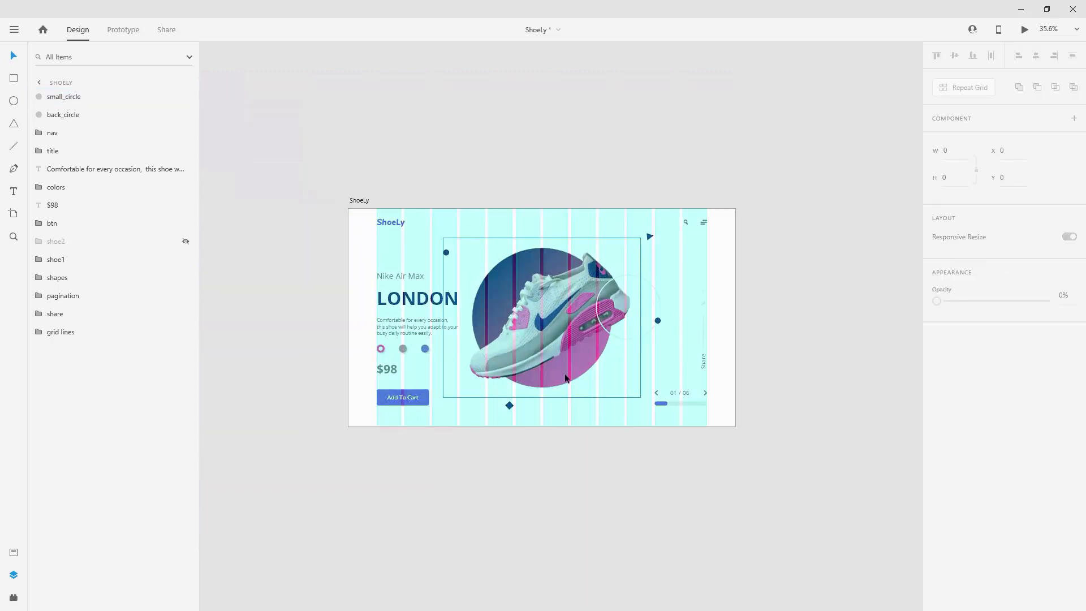
Step: Move the square inside the shapes group to about X 994, Y 945, centred below the shoe, and collapse the group
scroll(564, 374, "up", 2, "ctrl")
double_click(492, 415)
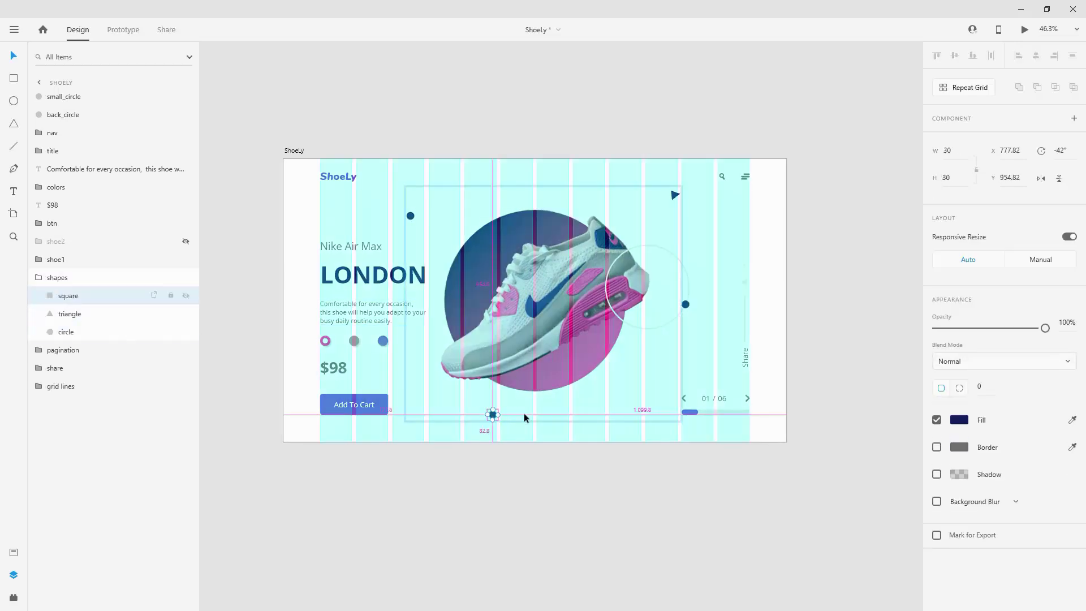
scroll(523, 417, "up", 2, "ctrl")
left_click_drag(472, 419, 567, 414)
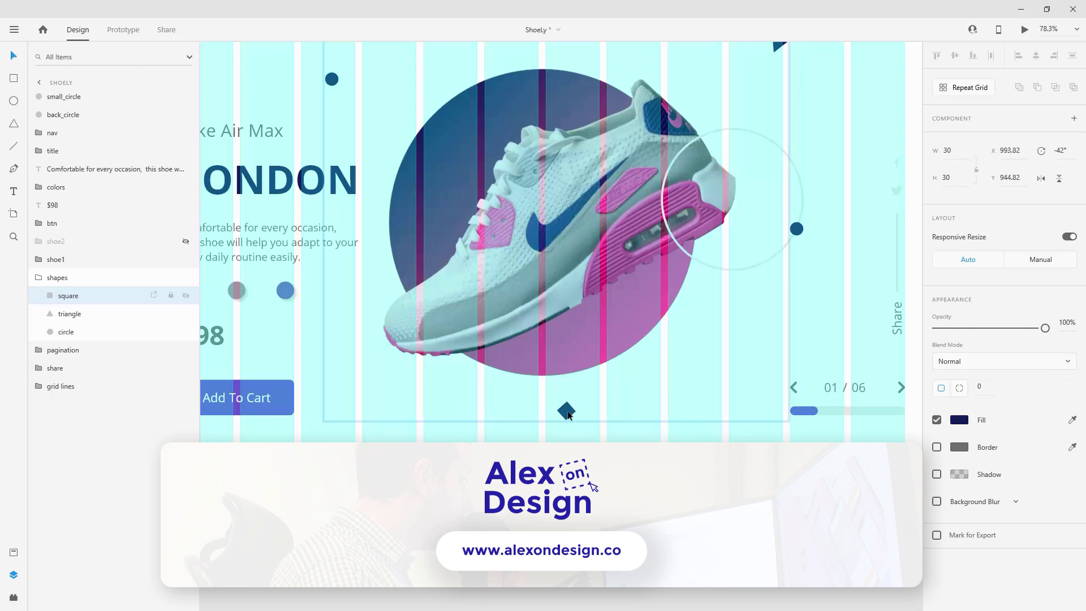
scroll(603, 404, "down", 4, "ctrl")
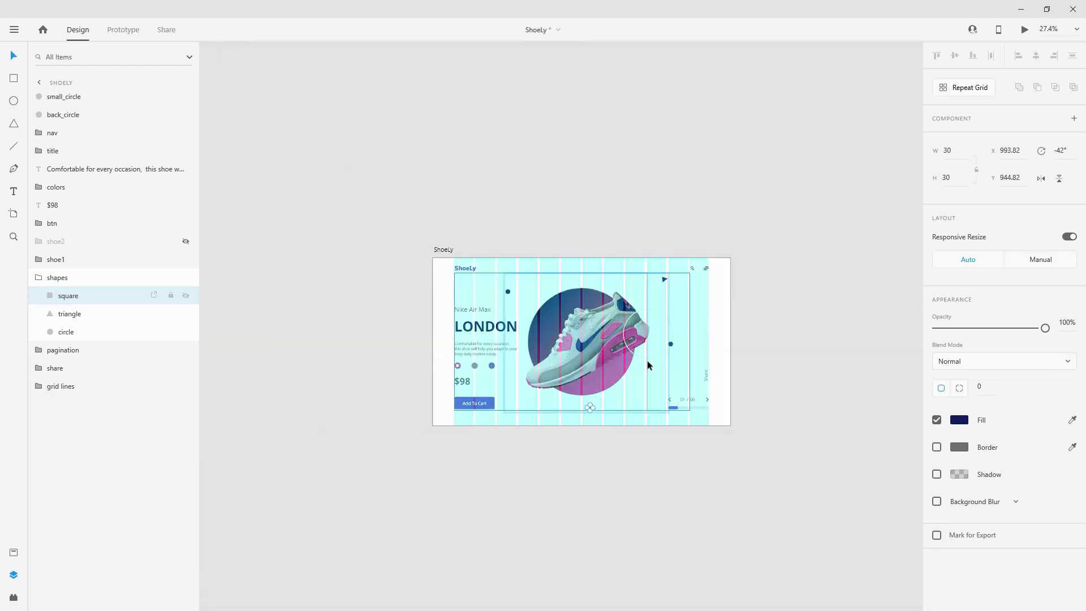
left_click(40, 278)
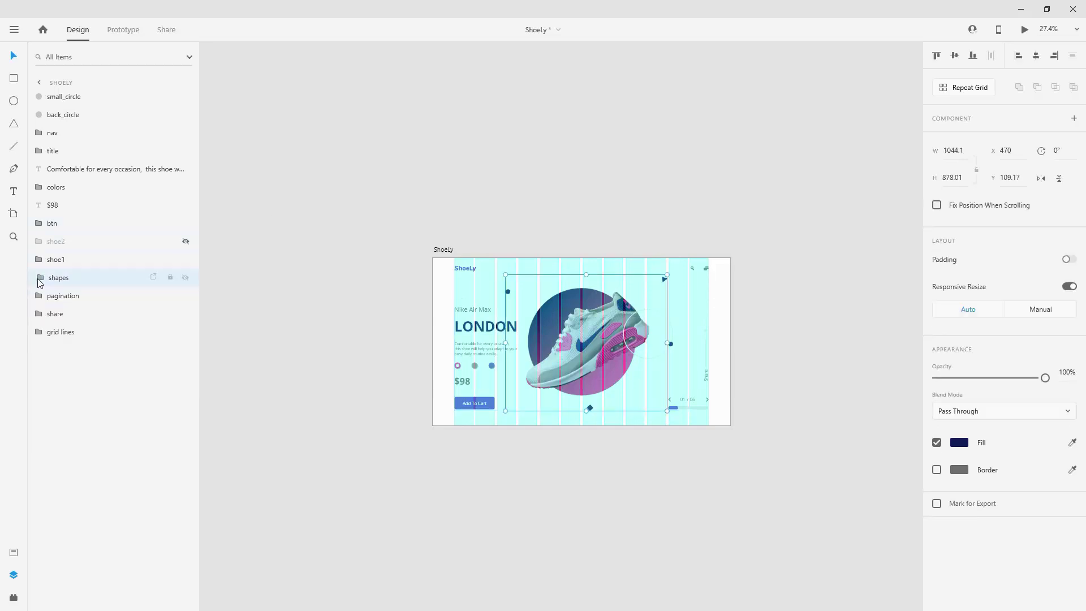
Step: Group small_circle and back_circle as "overlay_circle" and place the group between btn and shoe2 in the layer order
left_click(79, 99, "shift")
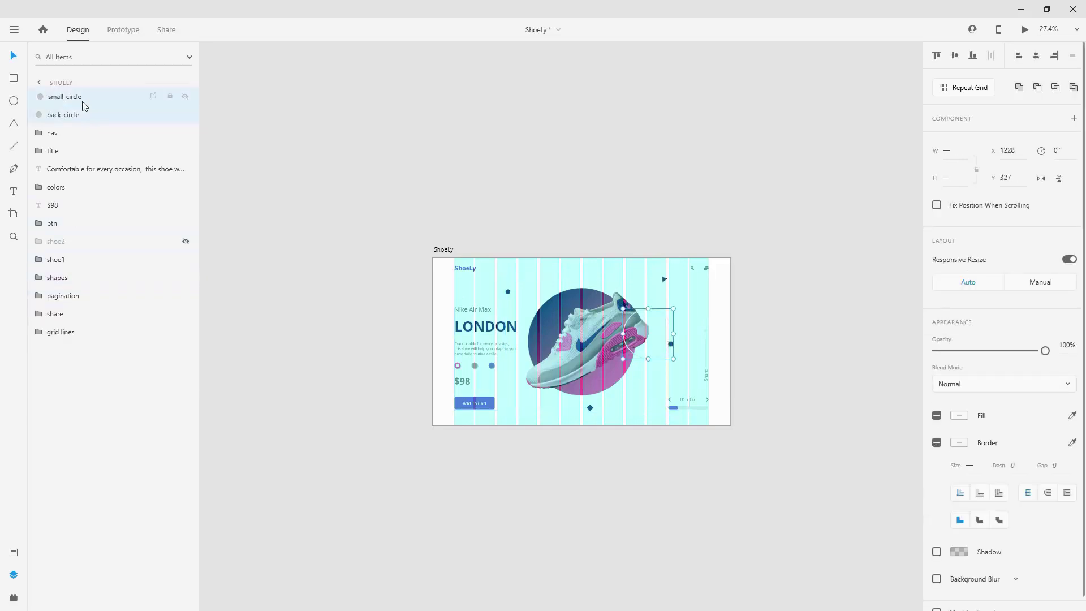
key("ctrl+g")
double_click(62, 97)
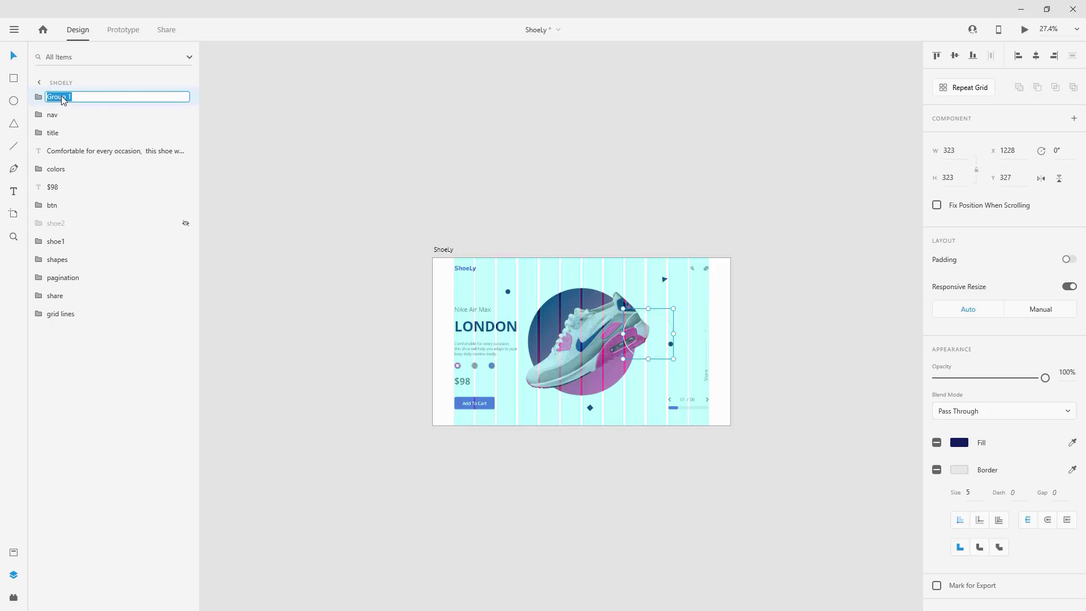
type("overlay_circle")
key("Return")
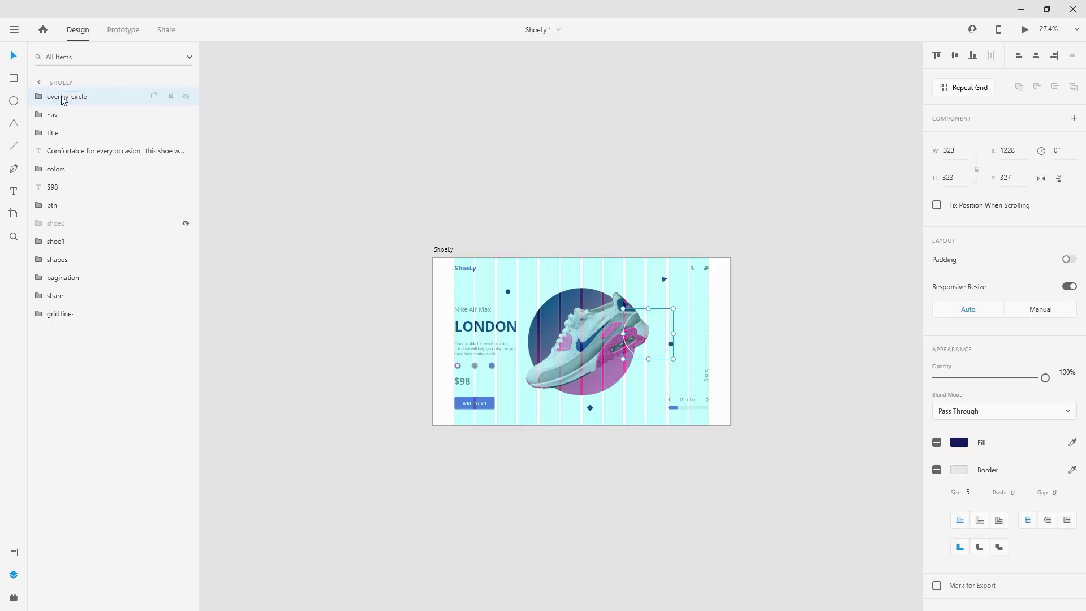
left_click_drag(63, 99, 66, 203)
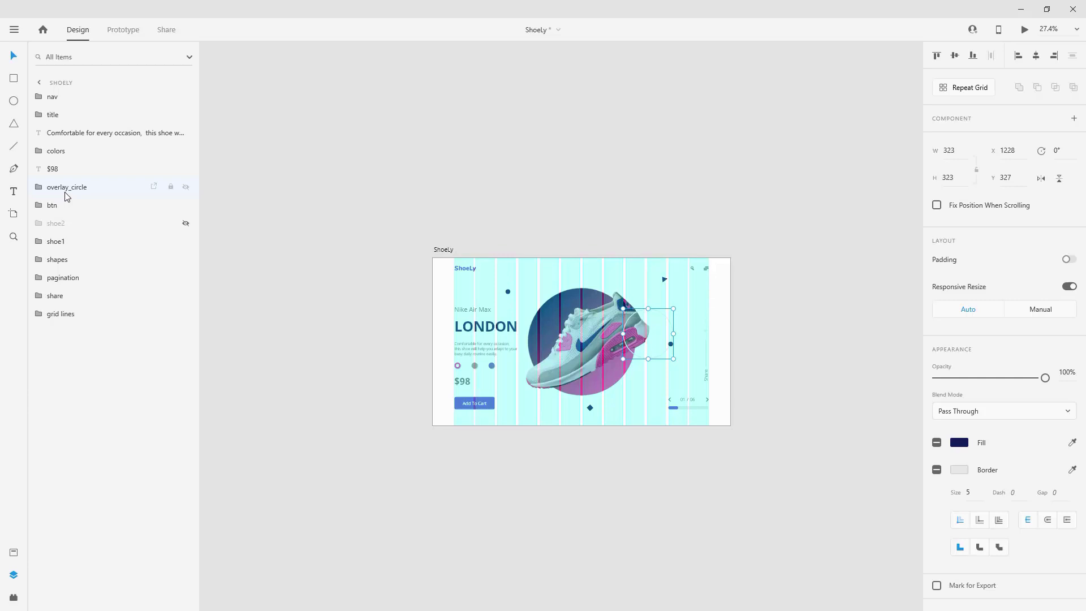
left_click_drag(63, 192, 57, 215)
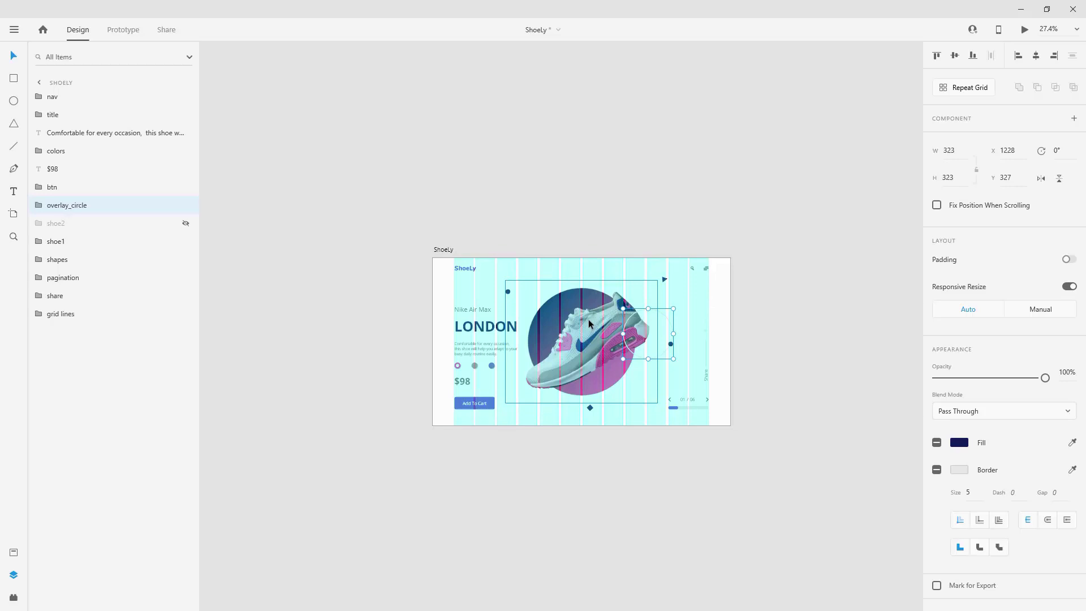
Step: Deselect everything, fit the whole Shoely artboard in view and toggle off the layout grid
left_click(483, 202)
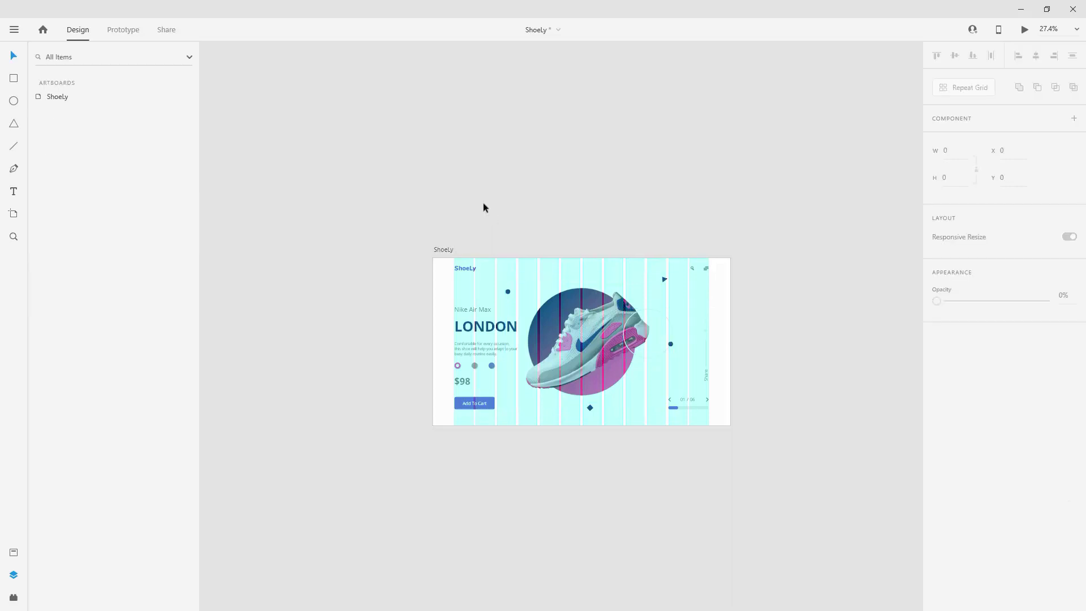
key("ctrl+0")
key("ctrl+shift+apostrophe")
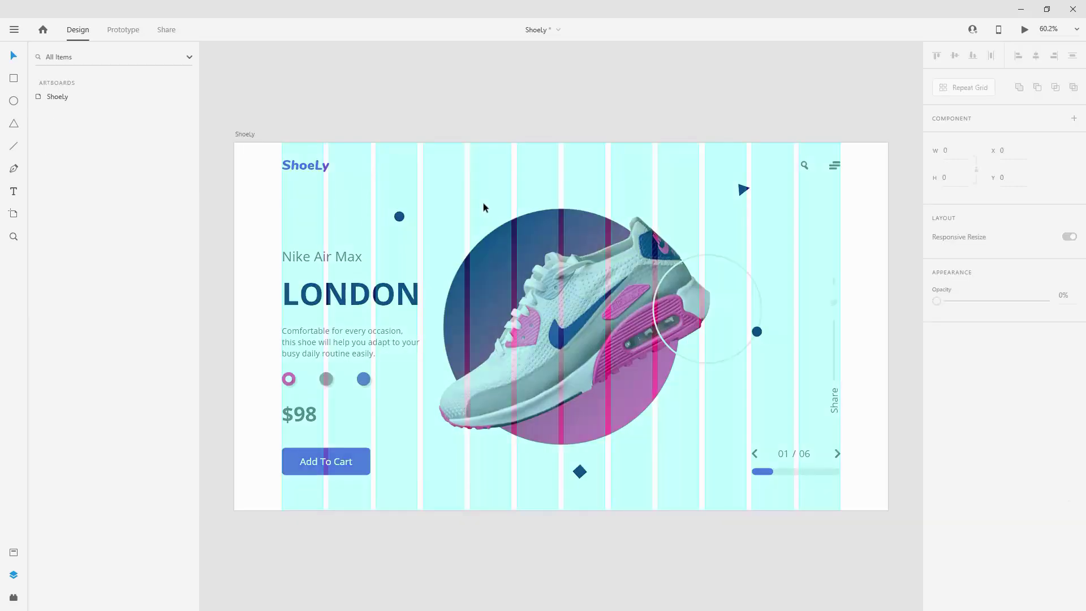
Step: Hide the layout grid of the Shoely artboard and deselect the artboard
left_click(245, 134)
left_click(937, 448)
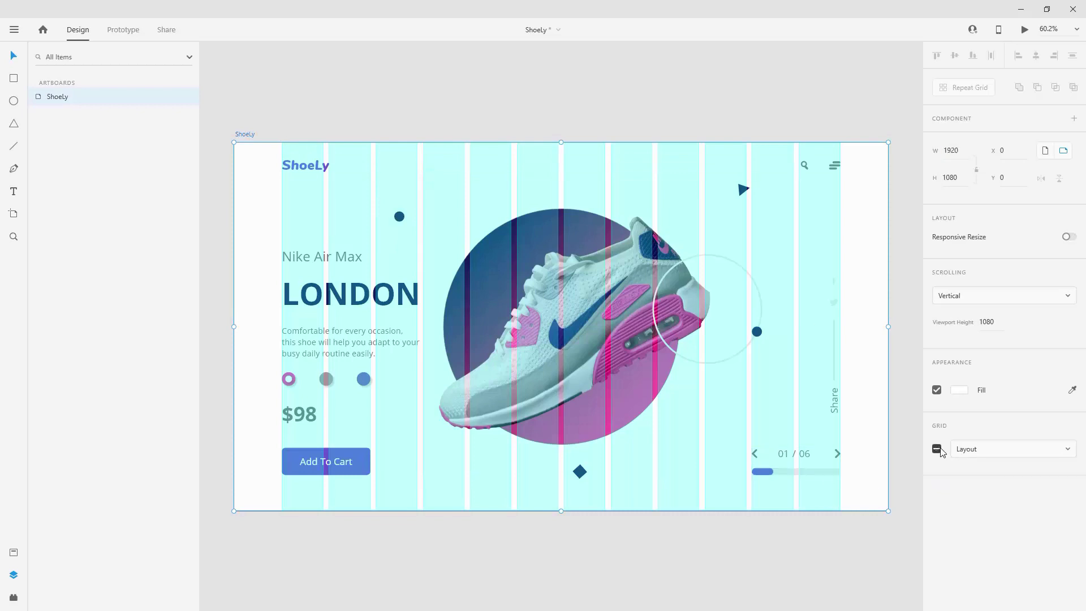
left_click(574, 53)
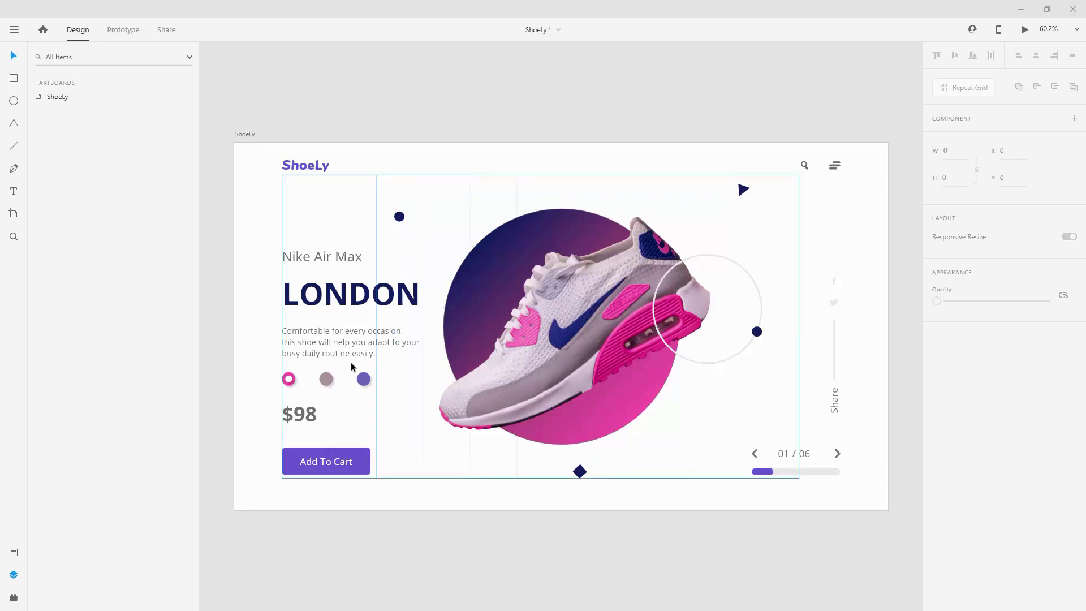
Step: Show the colour swatches up close and expand the colors group to list its layers
left_click(322, 381)
scroll(318, 380, "up", 5)
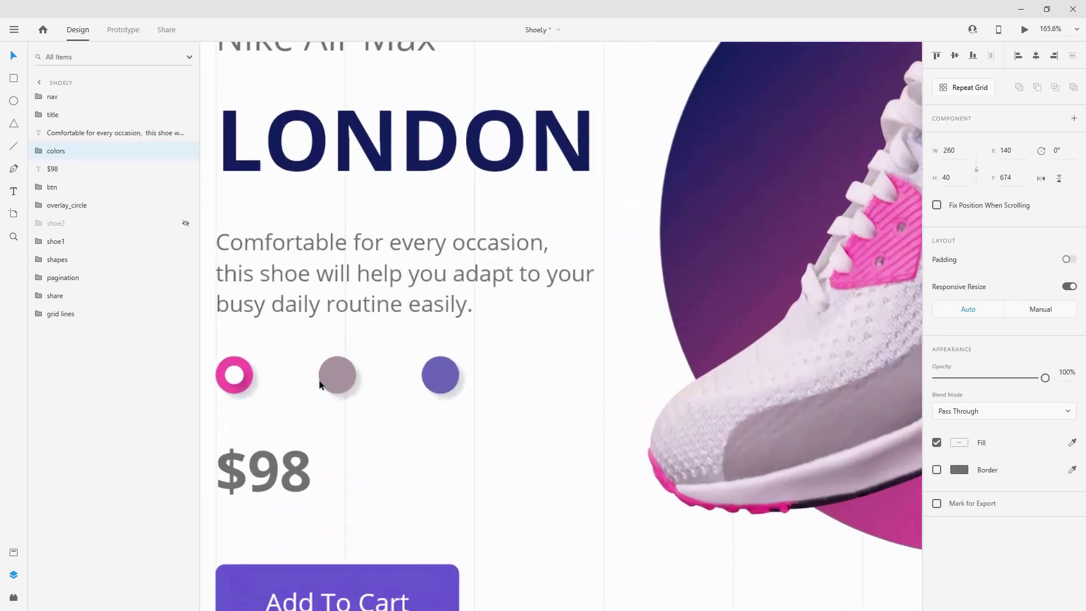
left_click(38, 150)
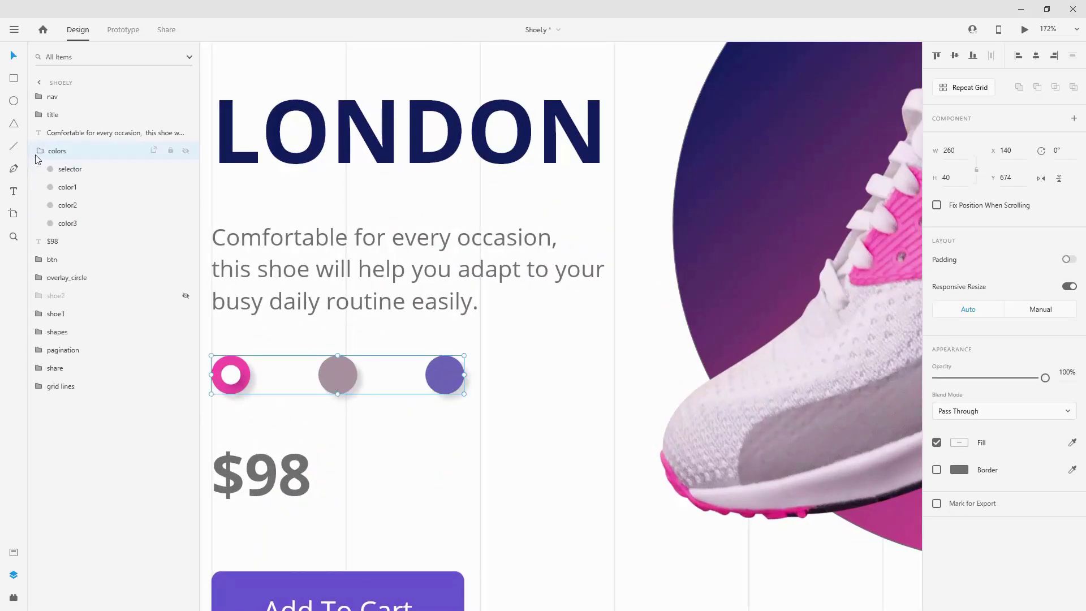
Step: Convert the color2 and color3 circles, shadows included, into two separate components
double_click(70, 205)
key("Return")
key("ctrl+k")
left_click(72, 223)
key("ctrl+k")
Step: Add a Hover State to both the color2 and color3 components
left_click(73, 209)
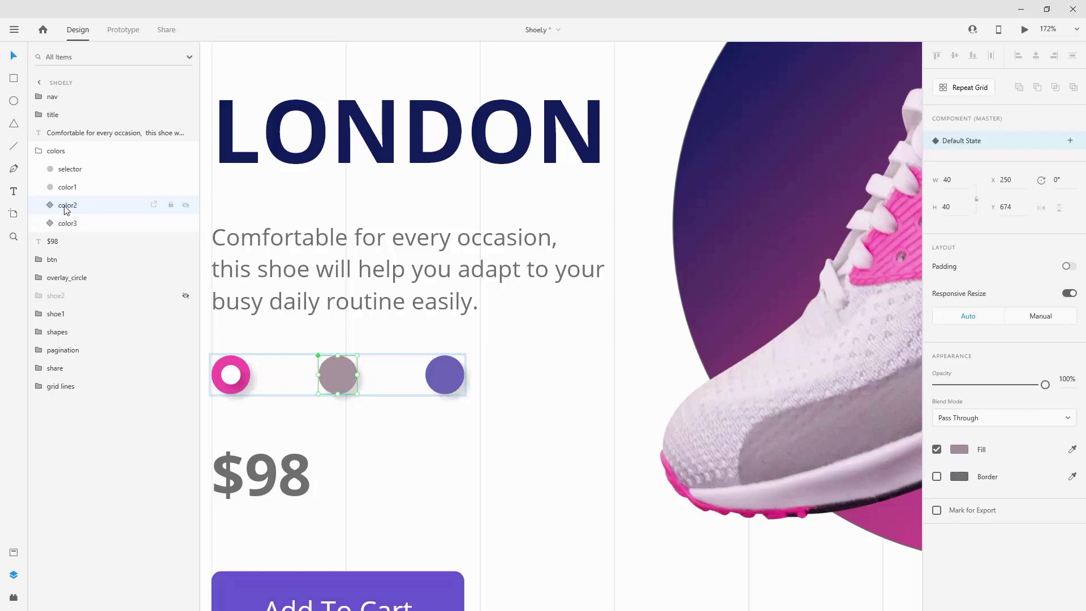
left_click(1070, 142)
left_click(981, 167)
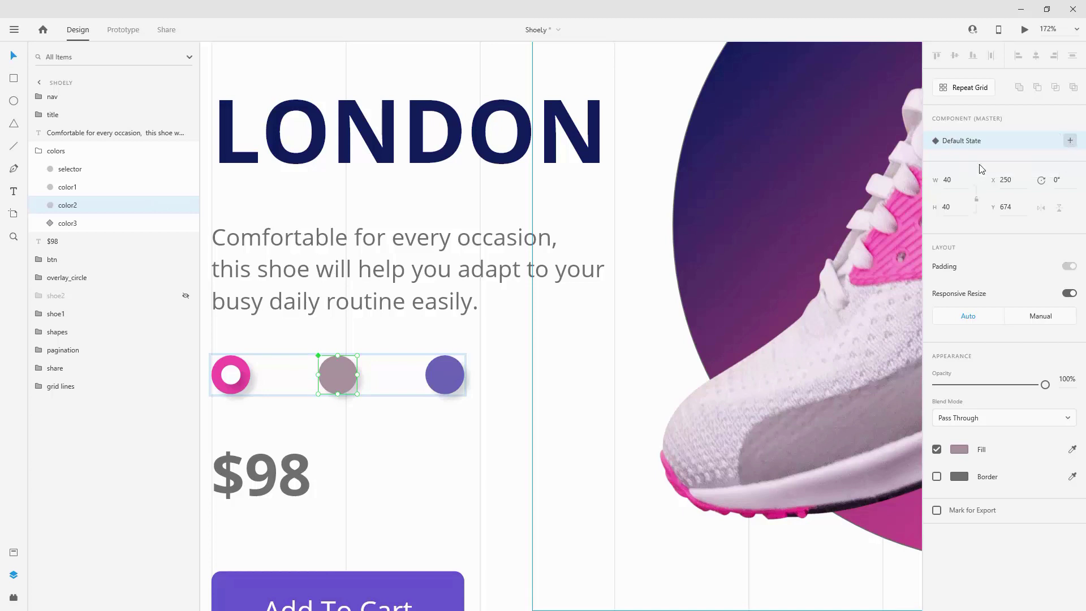
left_click(68, 223)
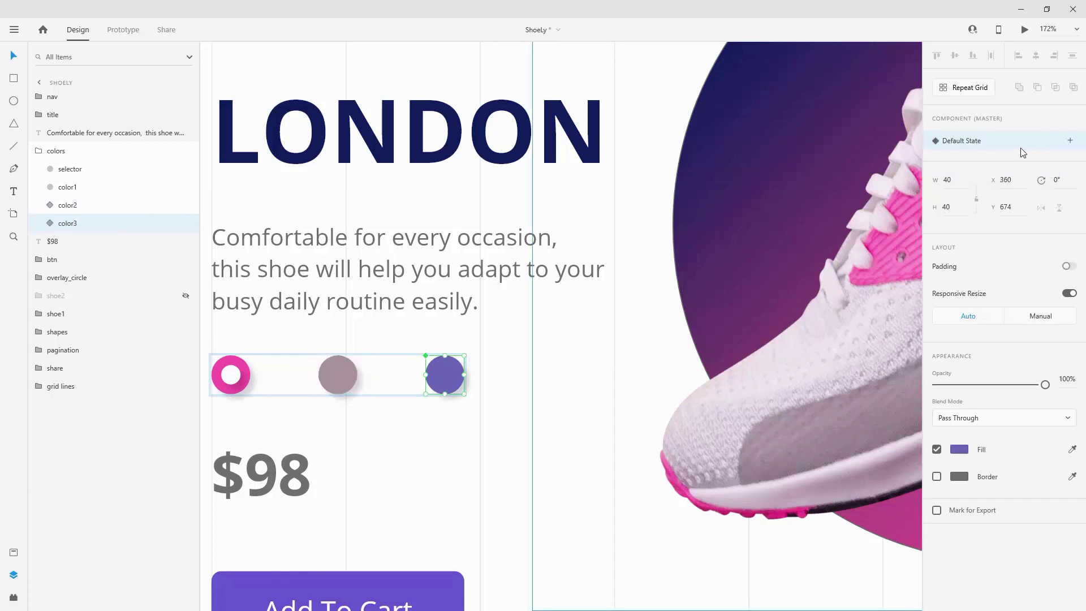
left_click(1070, 141)
left_click(967, 168)
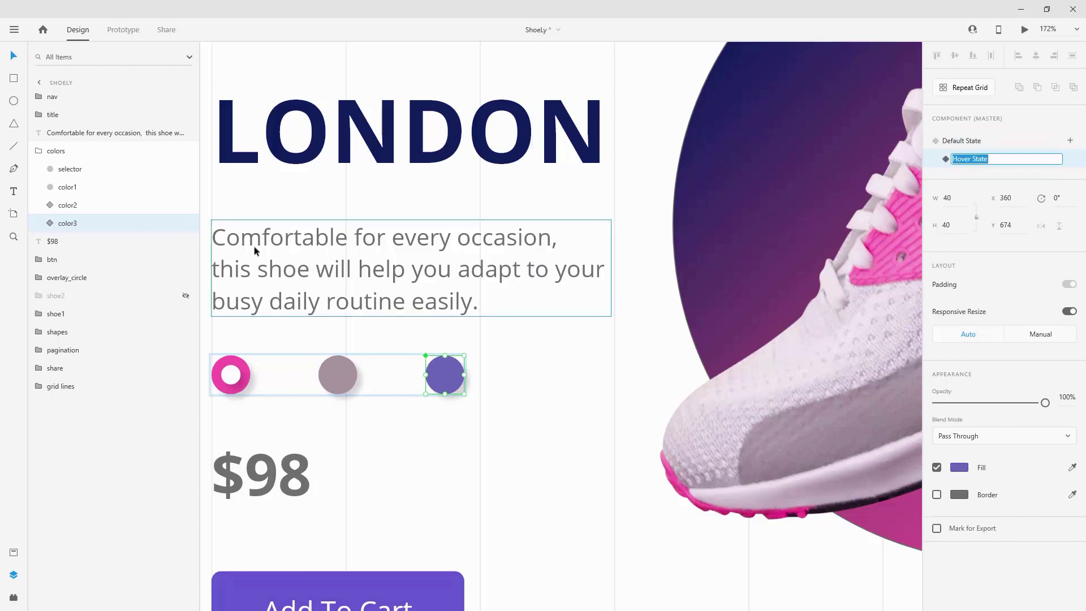
Step: Turn off the shadow of the circle inside color2's Default State and preview the swatch's hover behaviour
left_click(68, 205)
left_click(963, 141)
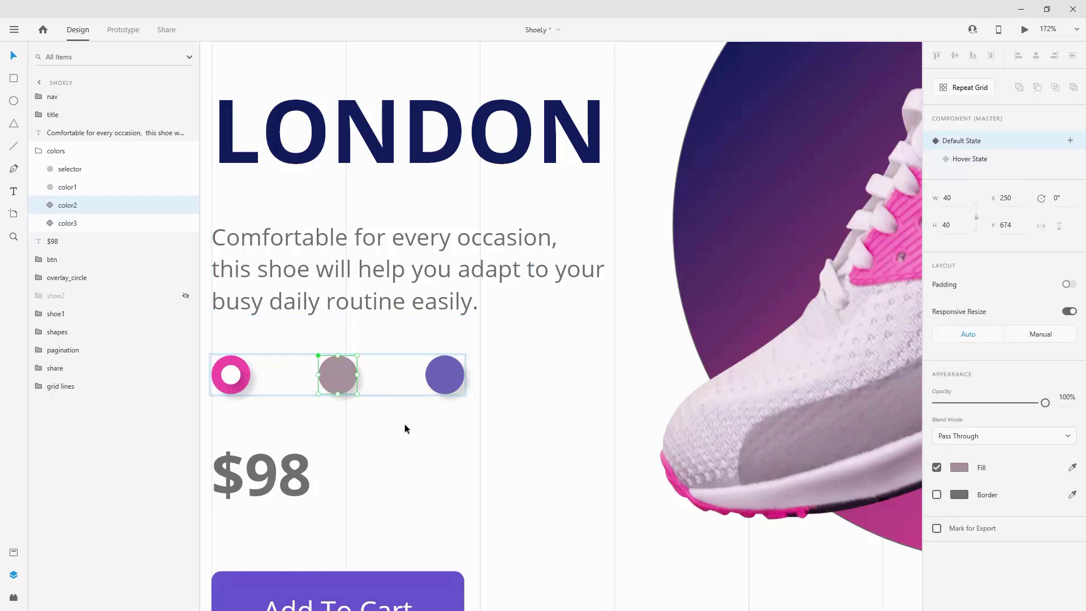
double_click(335, 373)
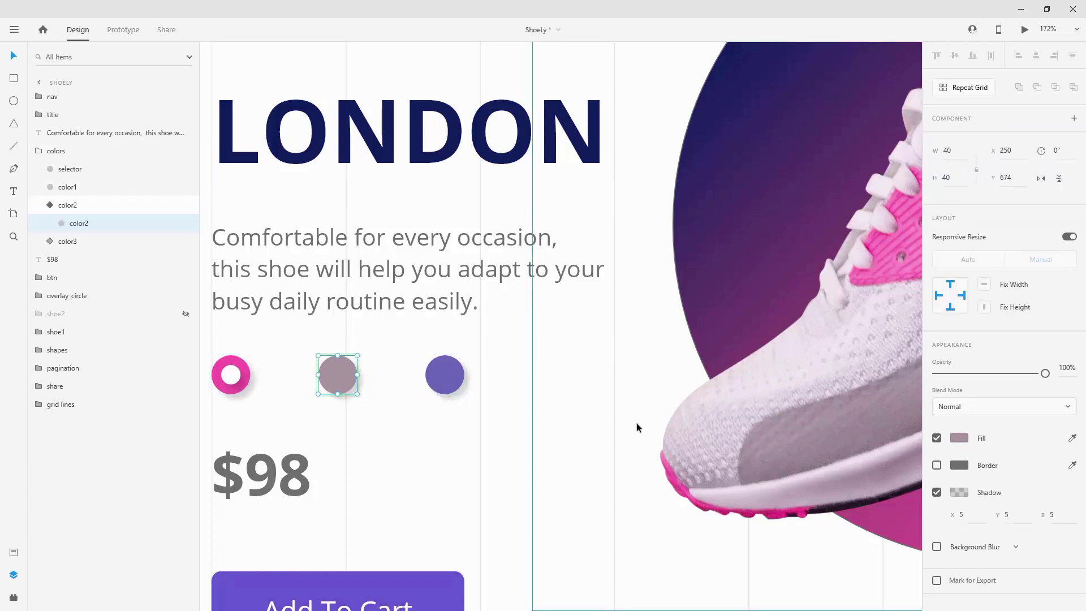
left_click(936, 492)
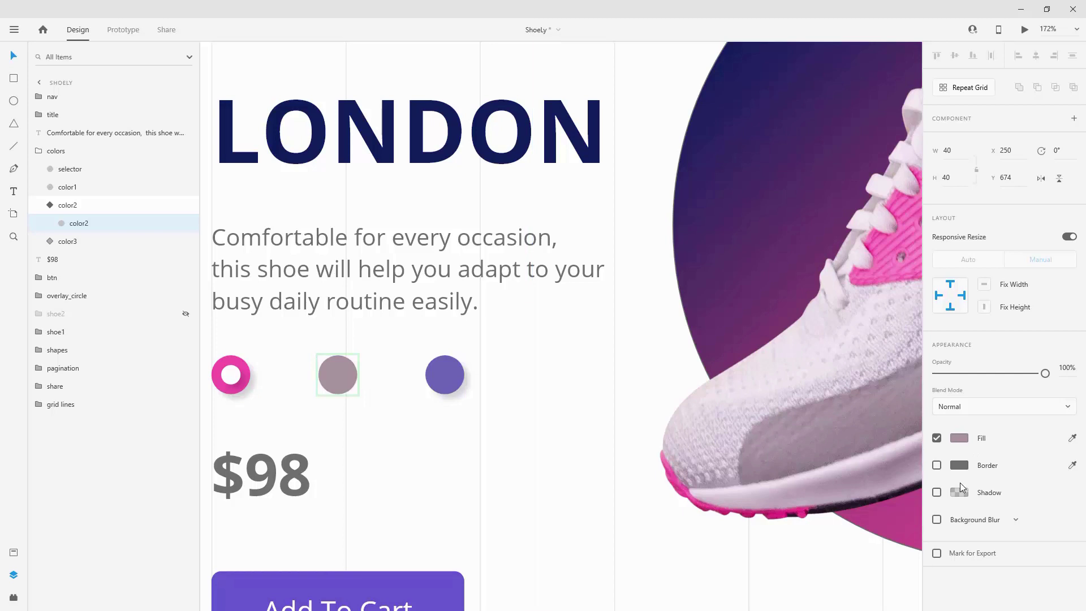
left_click(71, 209)
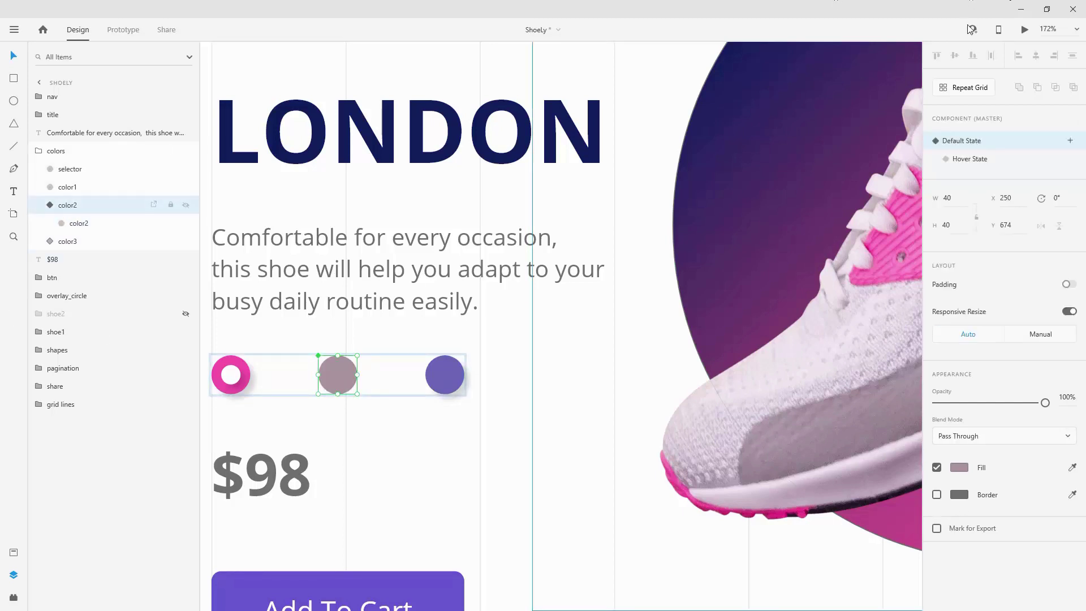
left_click(1024, 31)
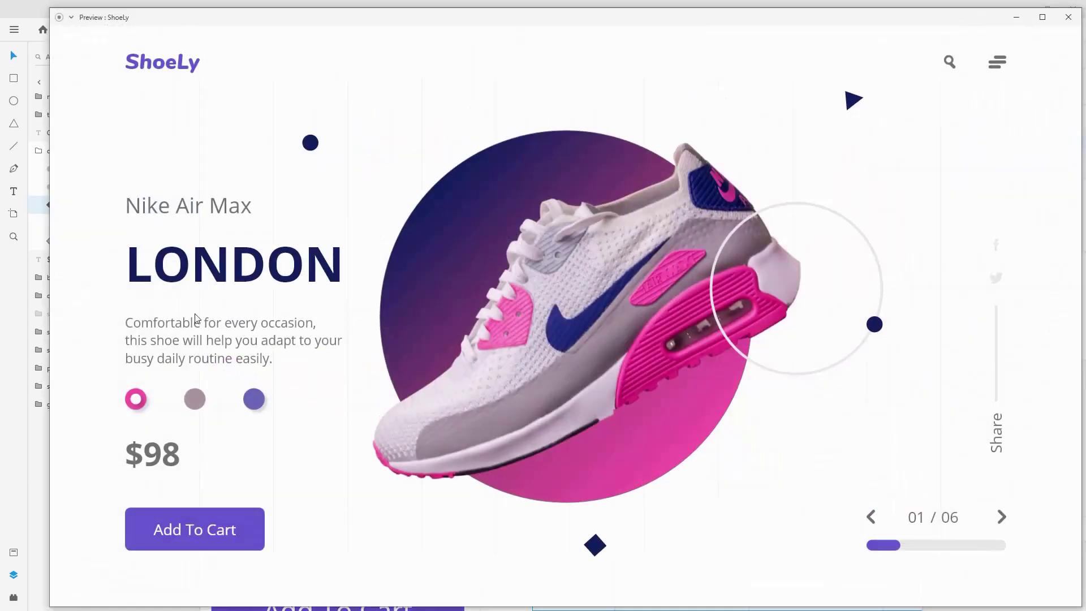
left_click(1068, 17)
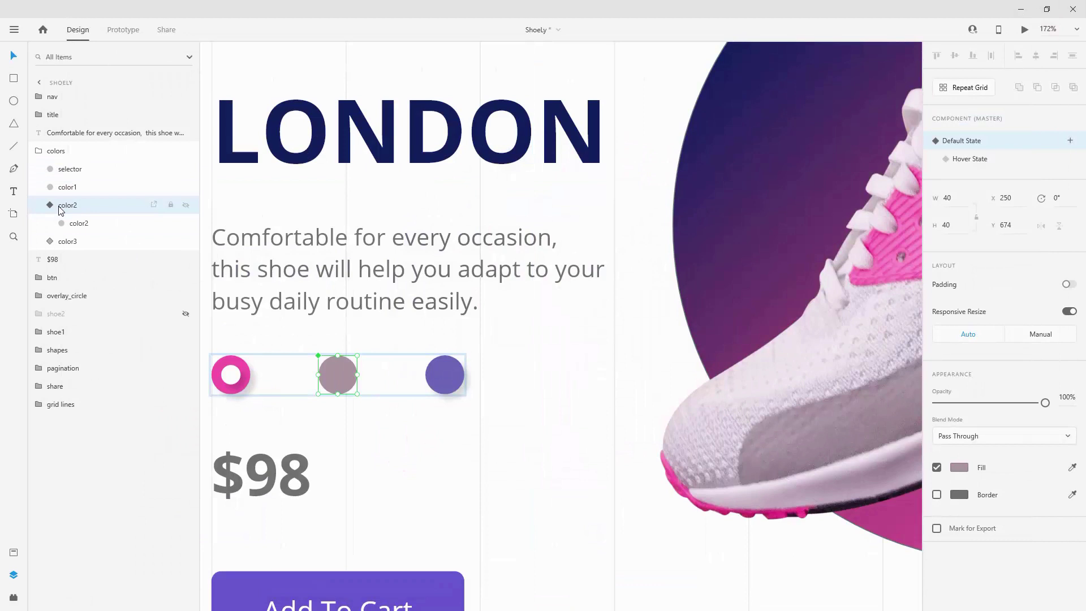
Step: Undo the hover states and the component conversion of color2 and color3
key("Return")
key("Escape")
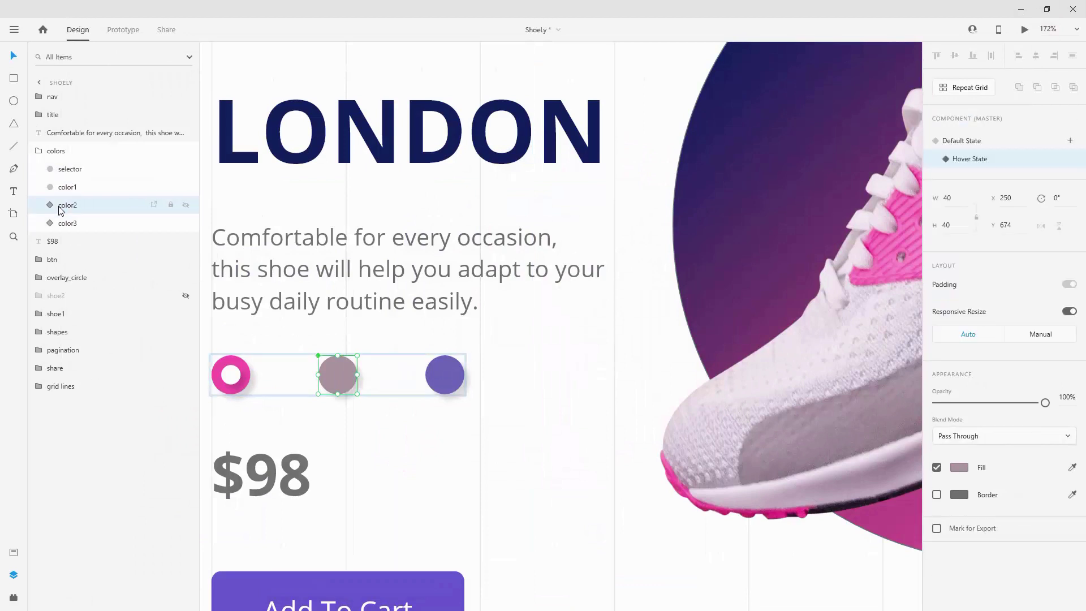
key("Tab")
Step: Turn off the shadow on the plain color2 and color3 circles
left_click(61, 210)
key("Return")
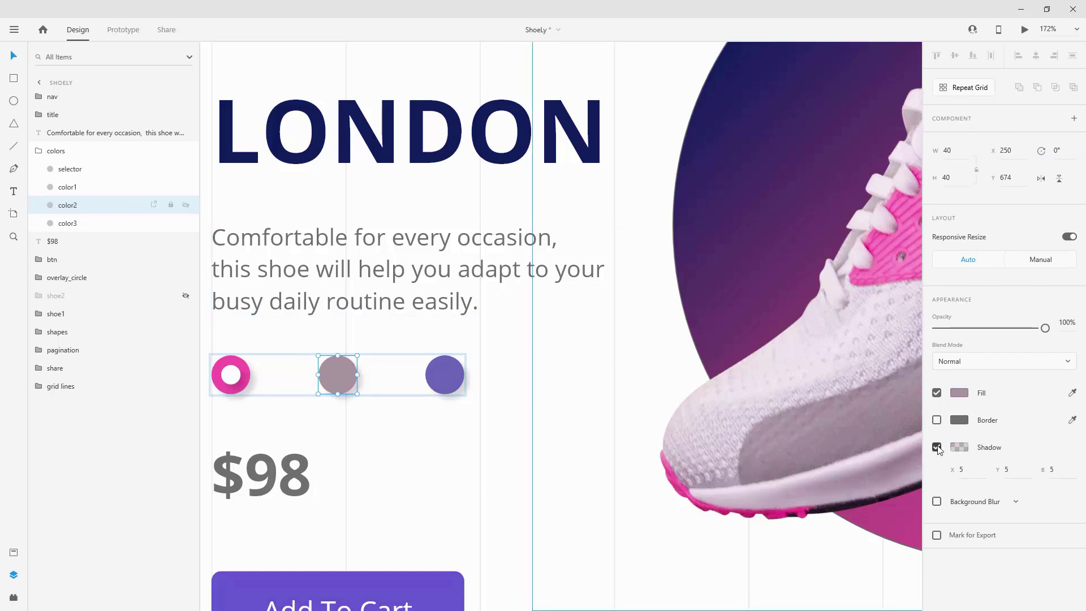
left_click(84, 223)
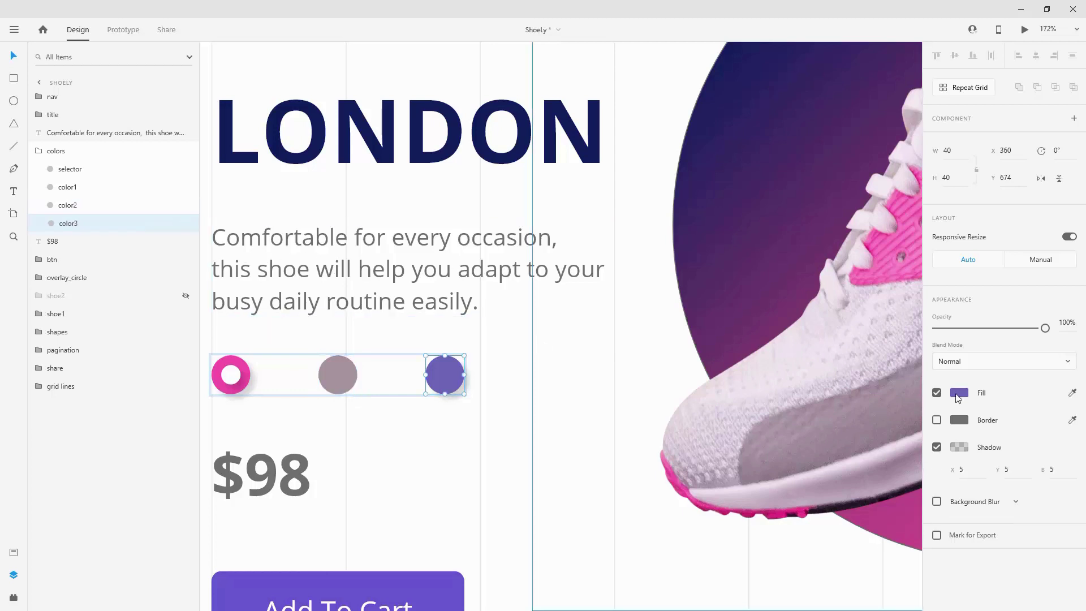
left_click(936, 447)
Step: Convert the shadowless color2 and color3 circles into two separate components
left_click(90, 207)
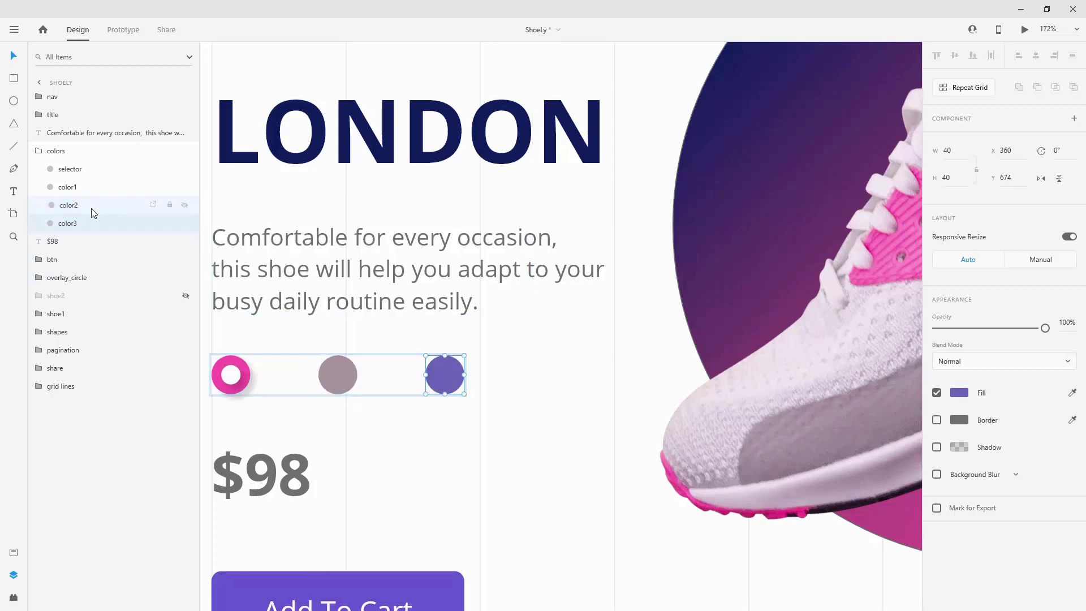
key("ctrl+k")
left_click(73, 222)
key("ctrl+k")
Step: Add a Hover State to the color2 component, keeping the name Hover State
left_click(90, 204)
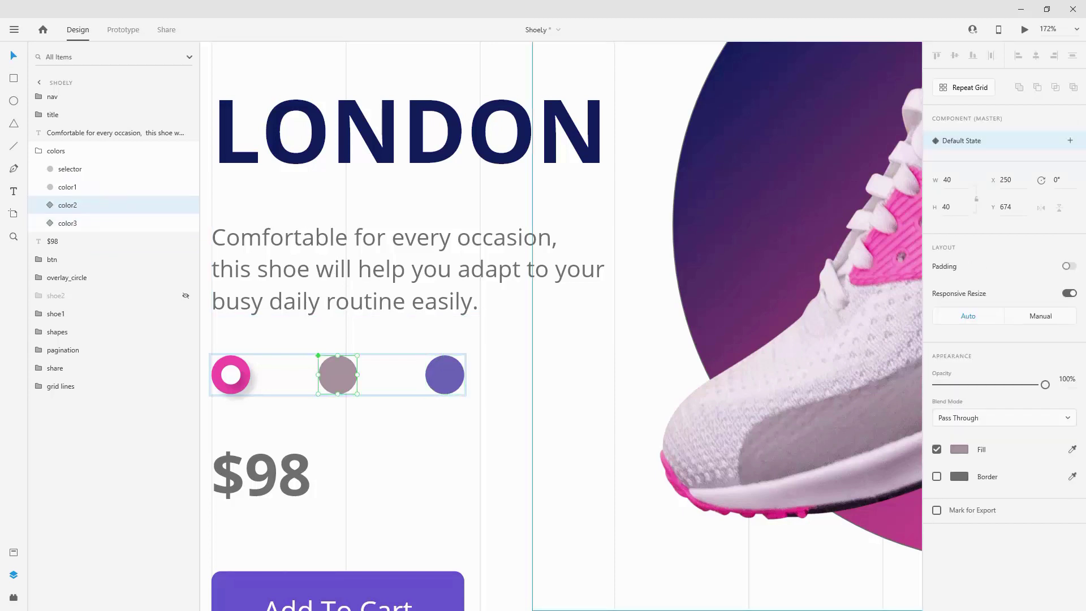
left_click(1069, 141)
left_click(966, 177)
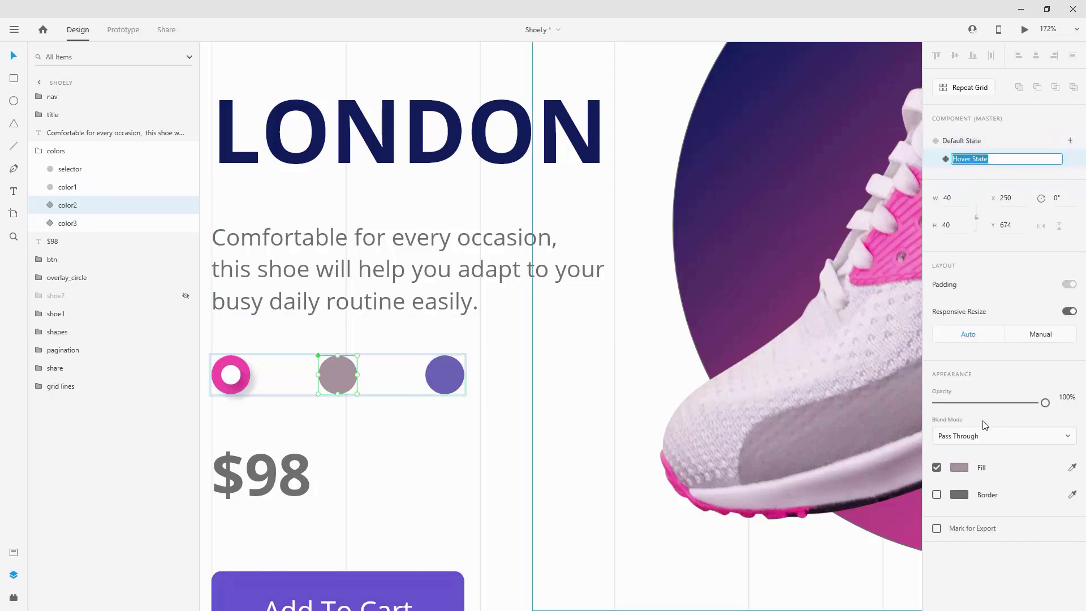
left_click(962, 166)
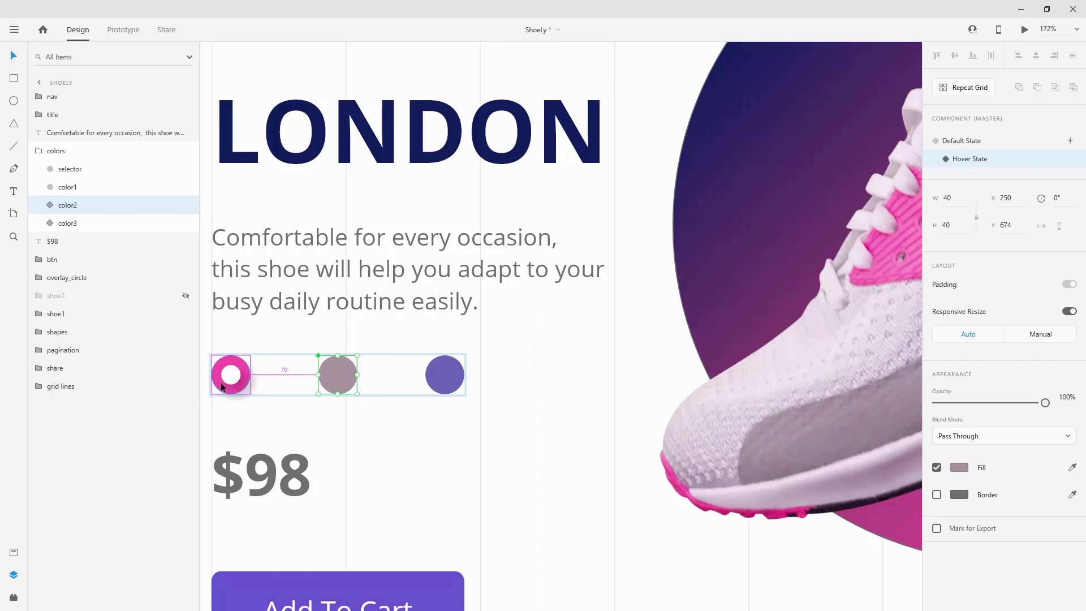
Step: Copy color2's fill hex code, then paste the pink color1 circle's appearance with its shadow onto color2's Hover State
scroll(221, 387, "up", 5)
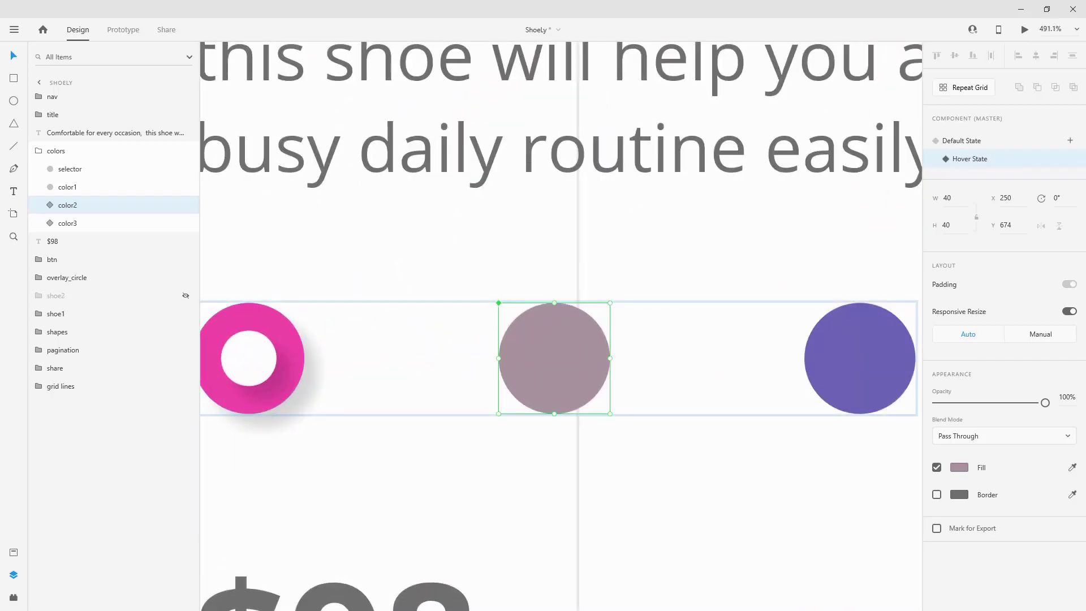
left_click(961, 468)
key("ctrl+c")
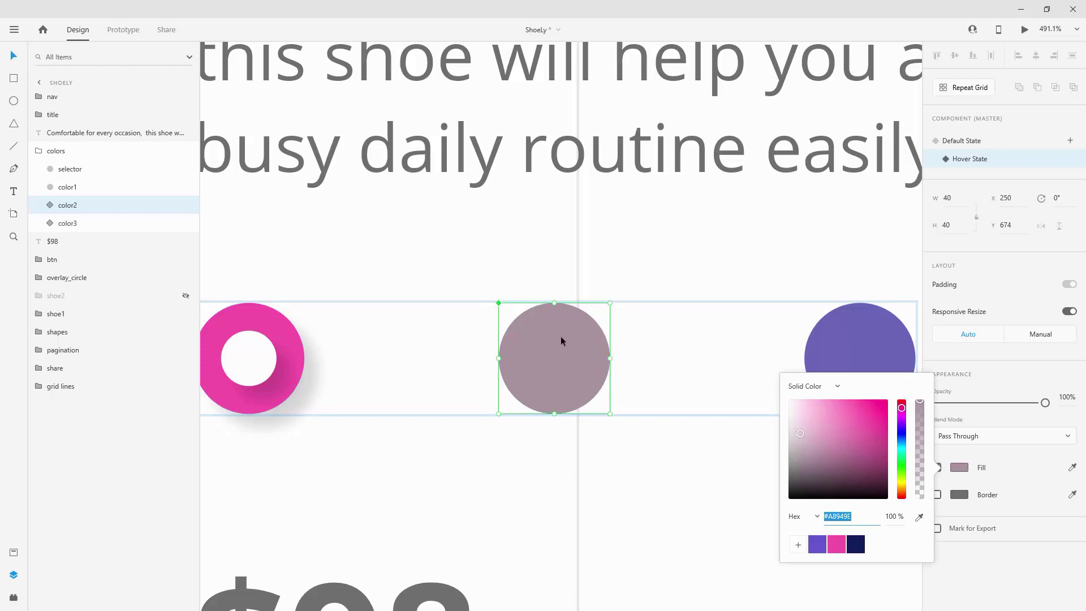
left_click(274, 339)
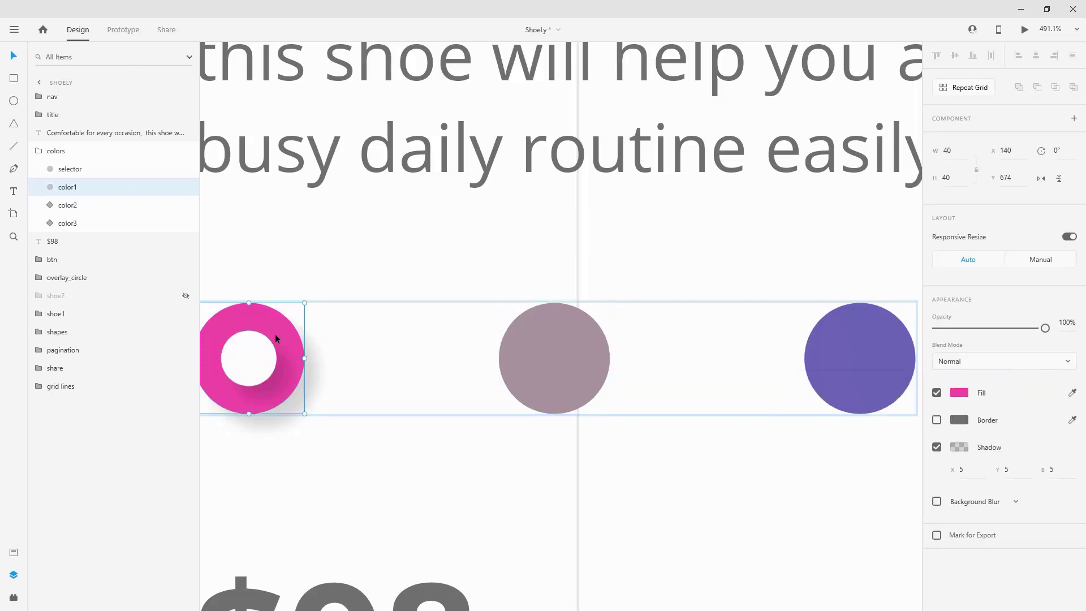
right_click(282, 332)
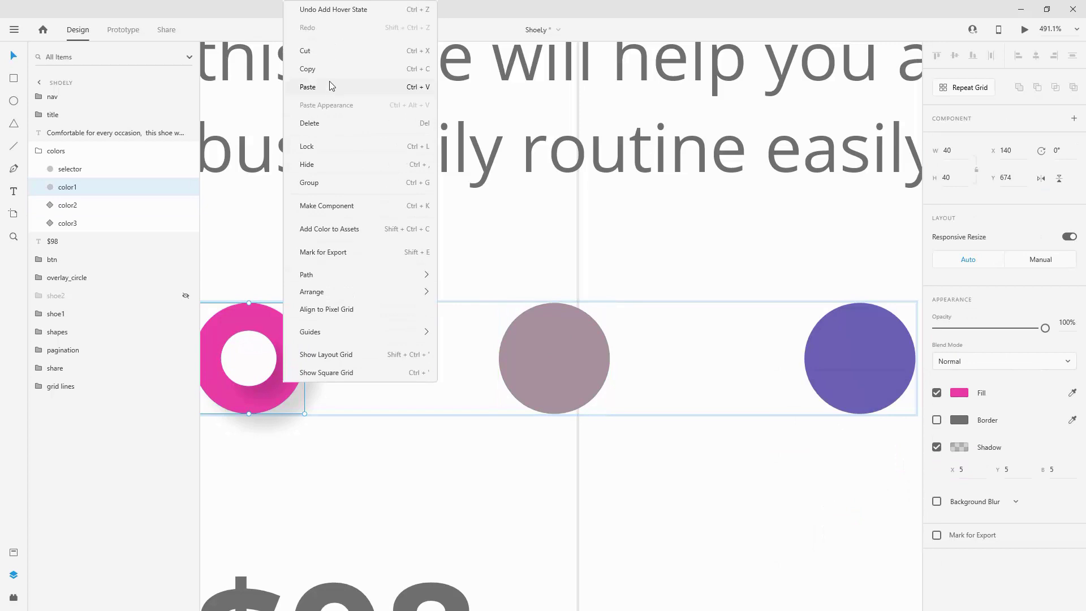
left_click(330, 77)
left_click(564, 340)
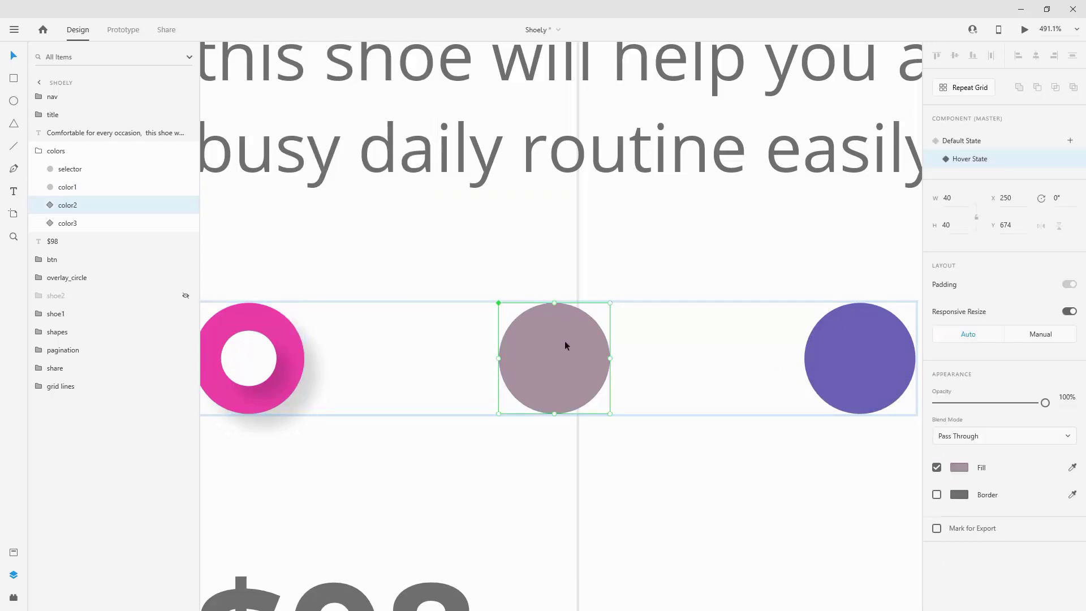
key("ctrl+shift+v")
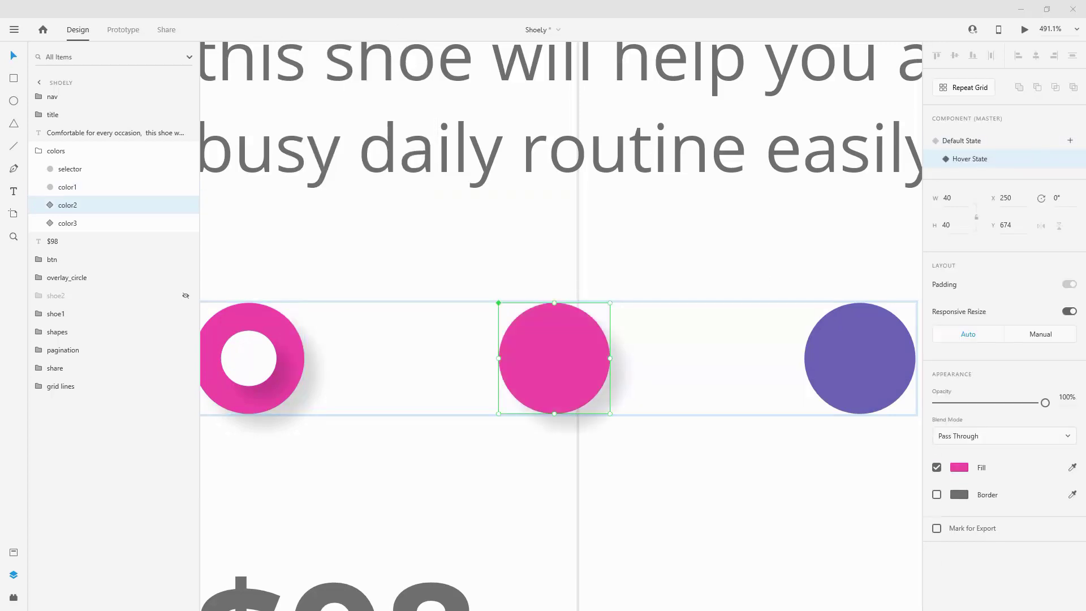
Step: Set the fill of color2's Hover State to #A8949E
left_click(962, 472)
key("ctrl+v")
key("Return")
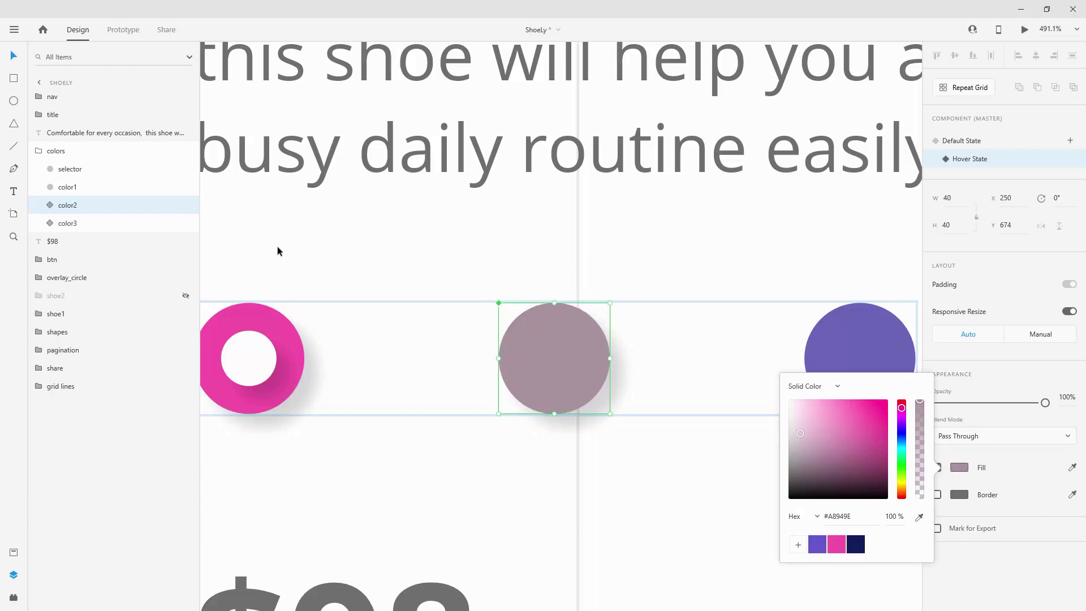
Step: Compare color2's two states, leave it on Default State and preview the grey swatch's hover effect
left_click(66, 191)
left_click(69, 209)
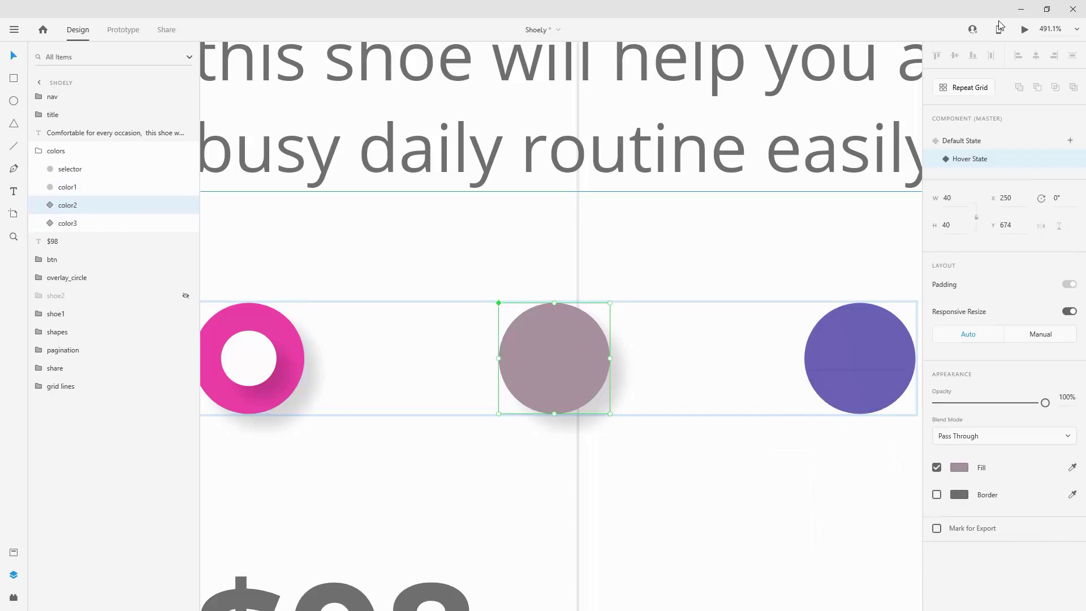
left_click(970, 141)
left_click(971, 160)
left_click(970, 144)
left_click(1025, 31)
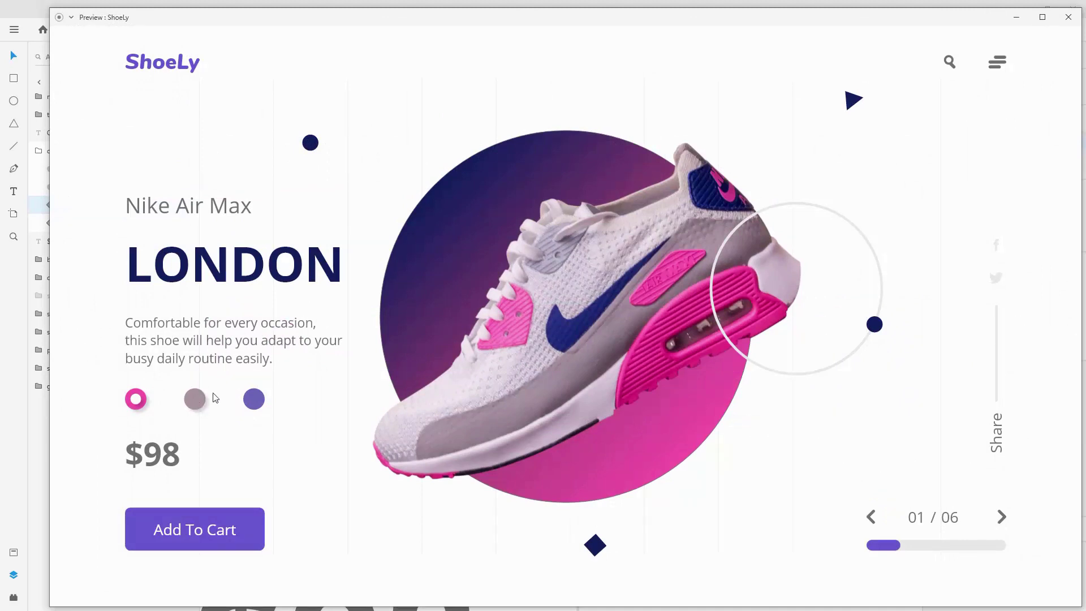
left_click(1068, 17)
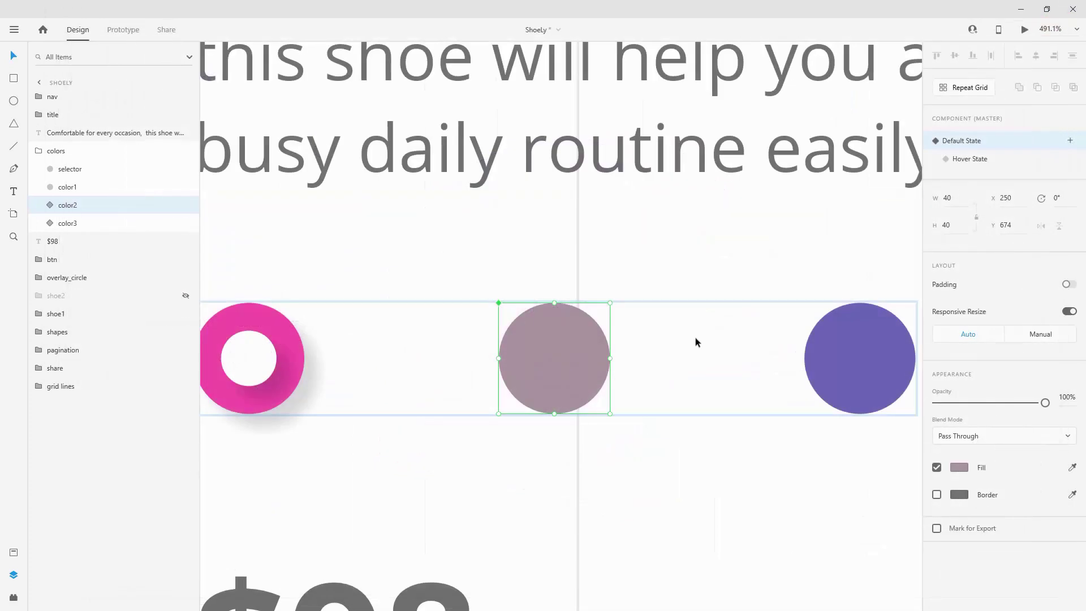
Step: Copy the pink color1 circle so its appearance with the shadow can be reused on color3
scroll(400, 334, "down", 5)
scroll(671, 351, "up", 5)
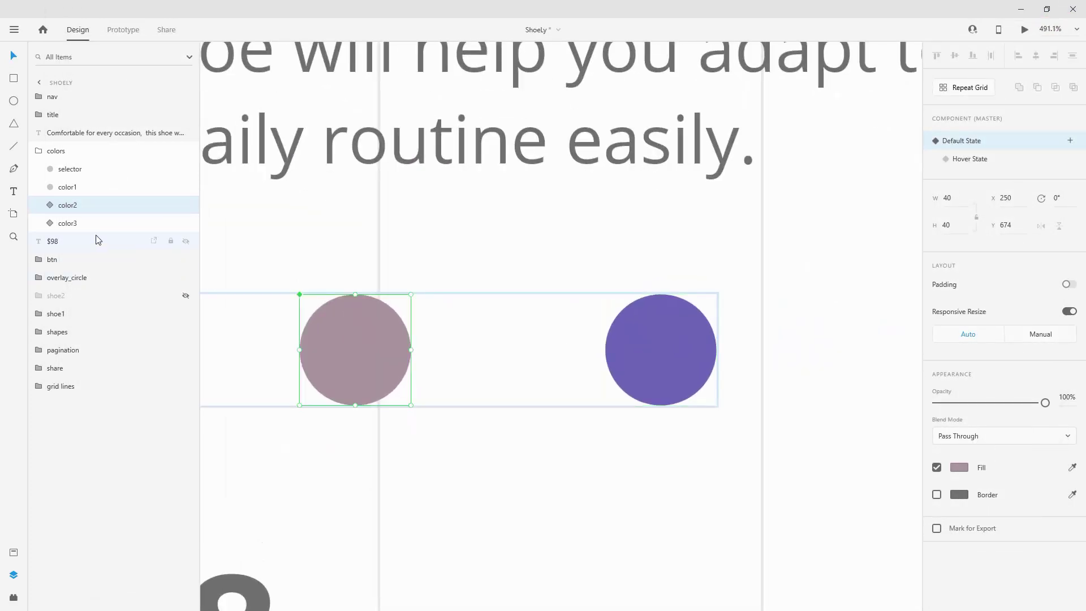
left_click(124, 223)
scroll(334, 310, "down", 3)
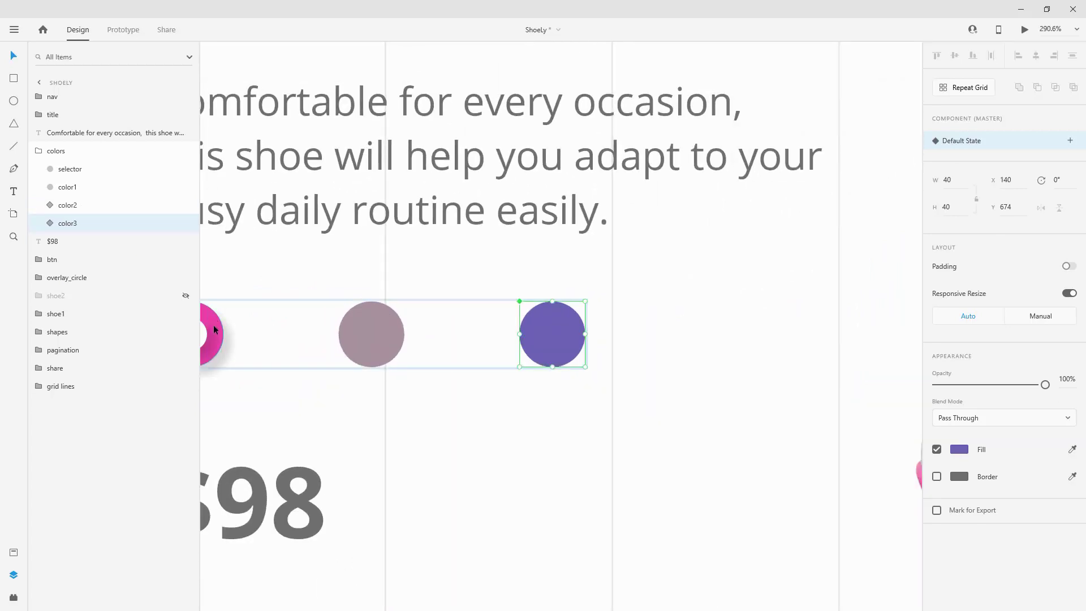
left_click(214, 329)
right_click(213, 338)
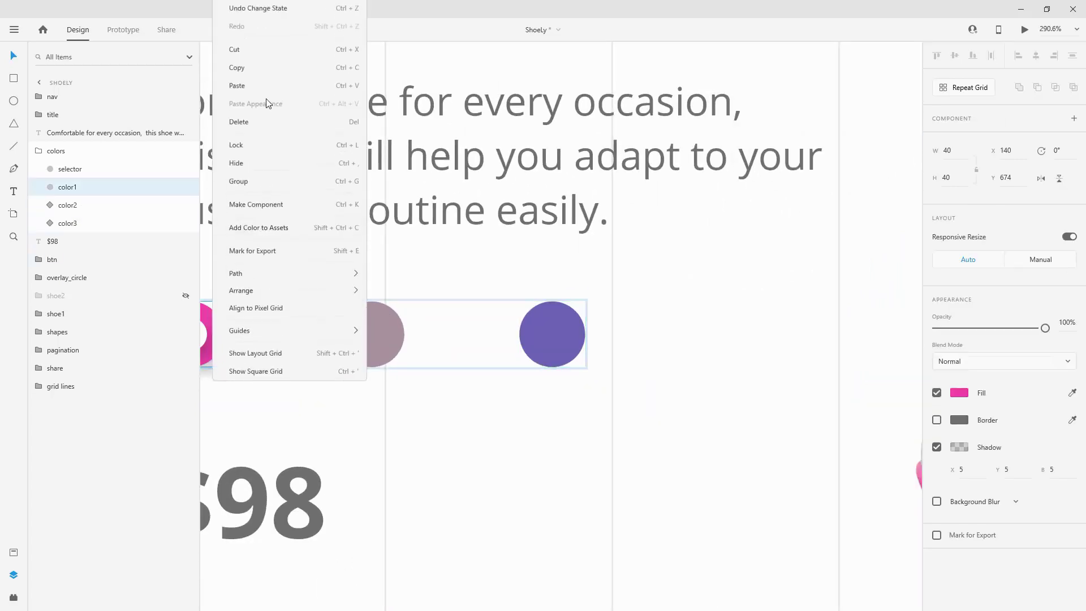
left_click(260, 72)
Step: Add a Hover State to the purple color3 component, keeping the name Hover State
scroll(574, 338, "up", 3)
left_click(574, 338)
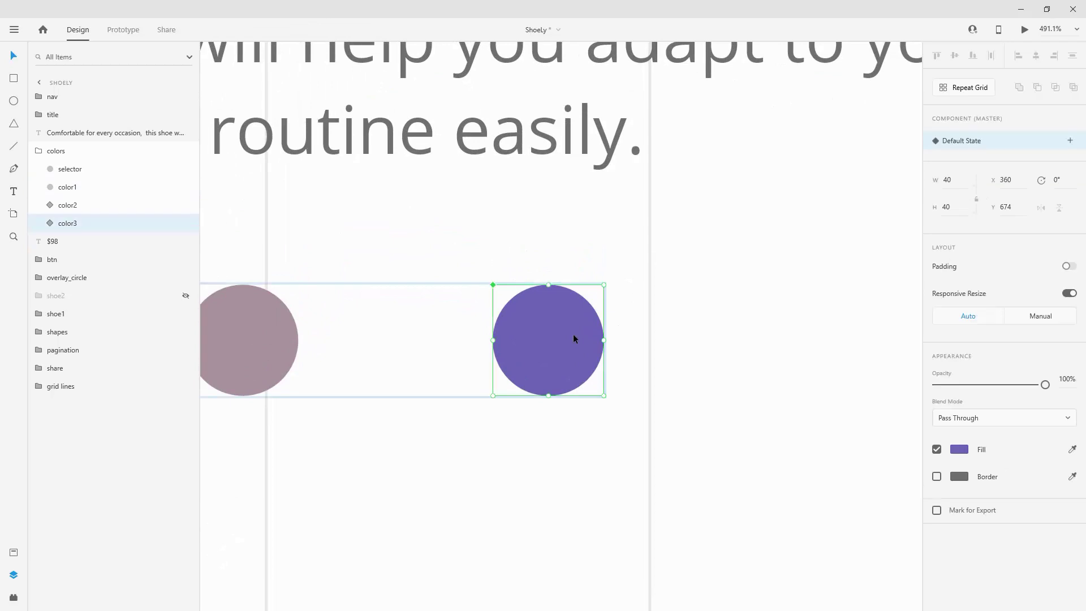
left_click(1071, 142)
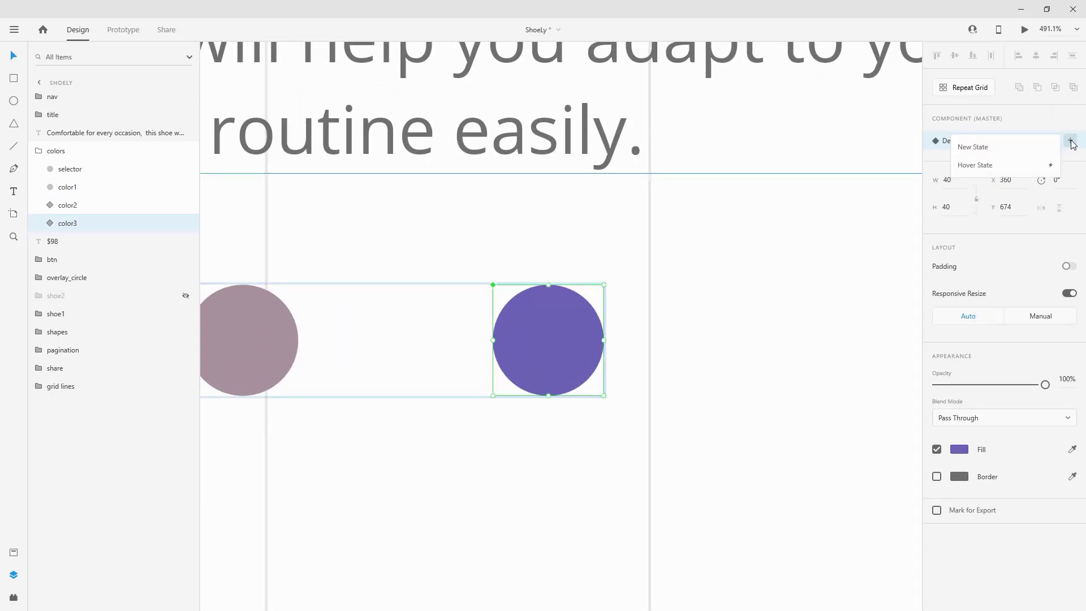
left_click(989, 165)
key("Return")
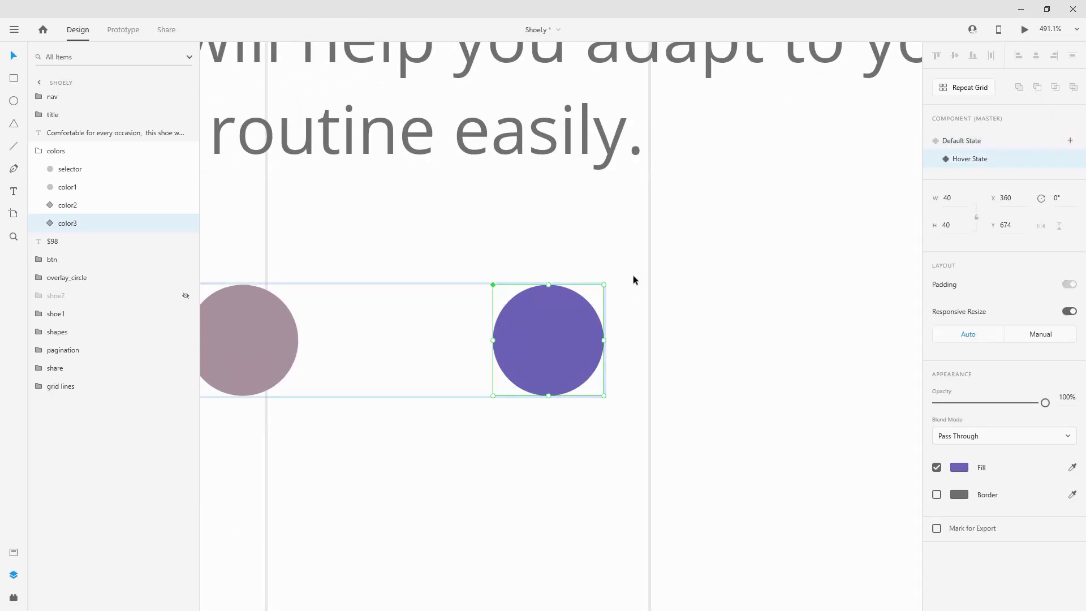
Step: Paste color1's appearance onto color3's Hover State and set its fill to the saved main color
right_click(559, 326)
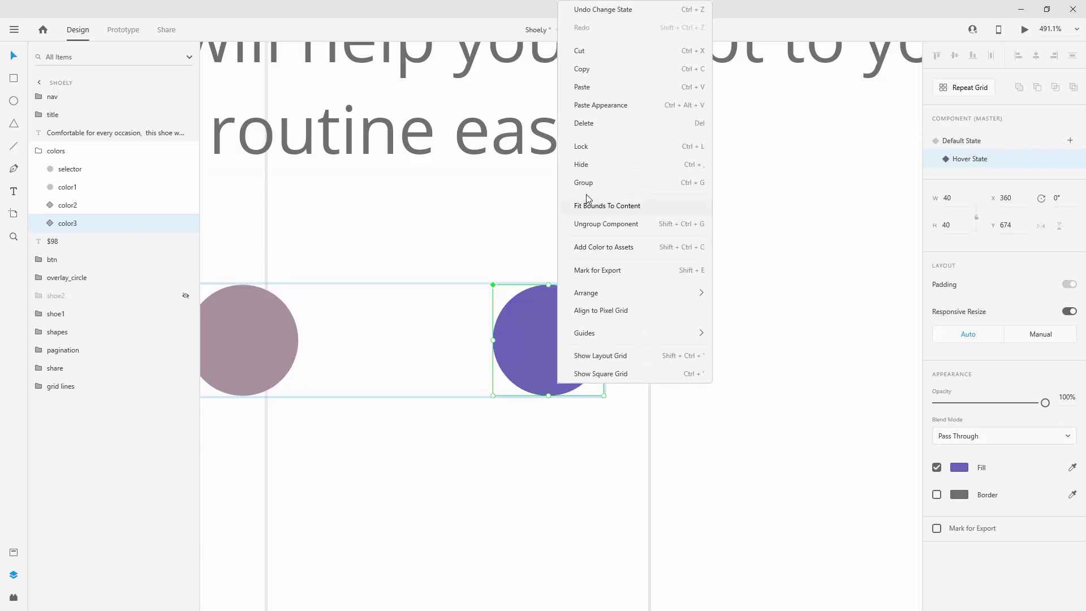
left_click(601, 108)
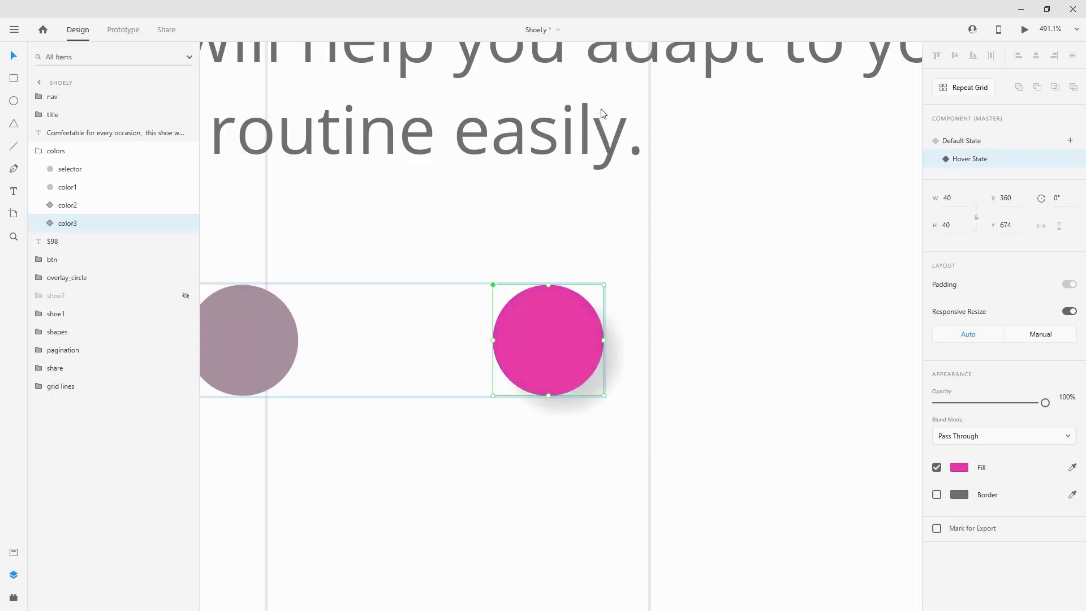
left_click(13, 552)
left_click(45, 123)
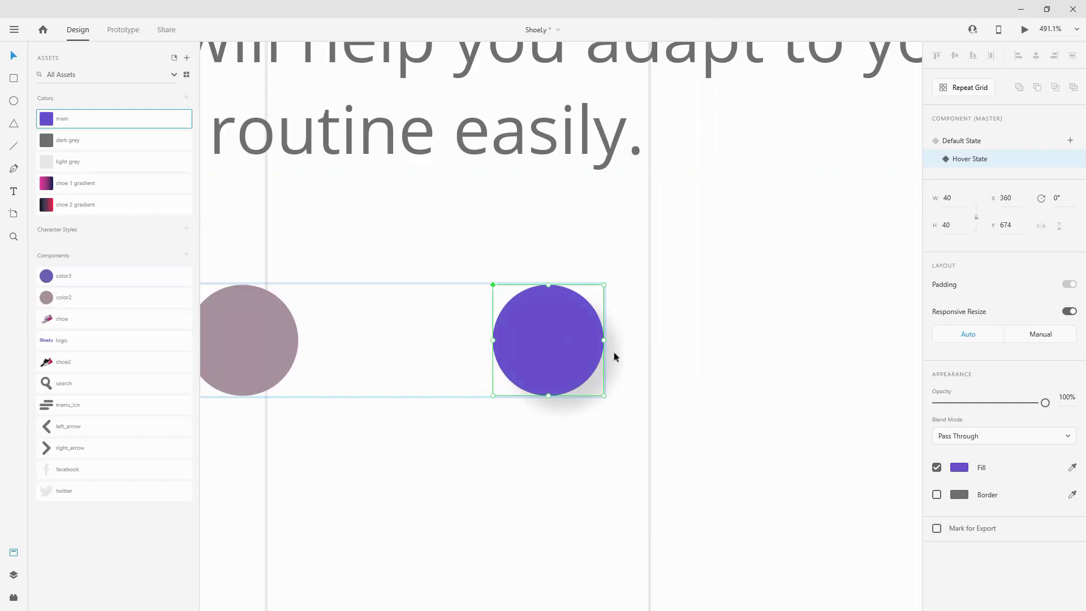
scroll(650, 356, "down", 4)
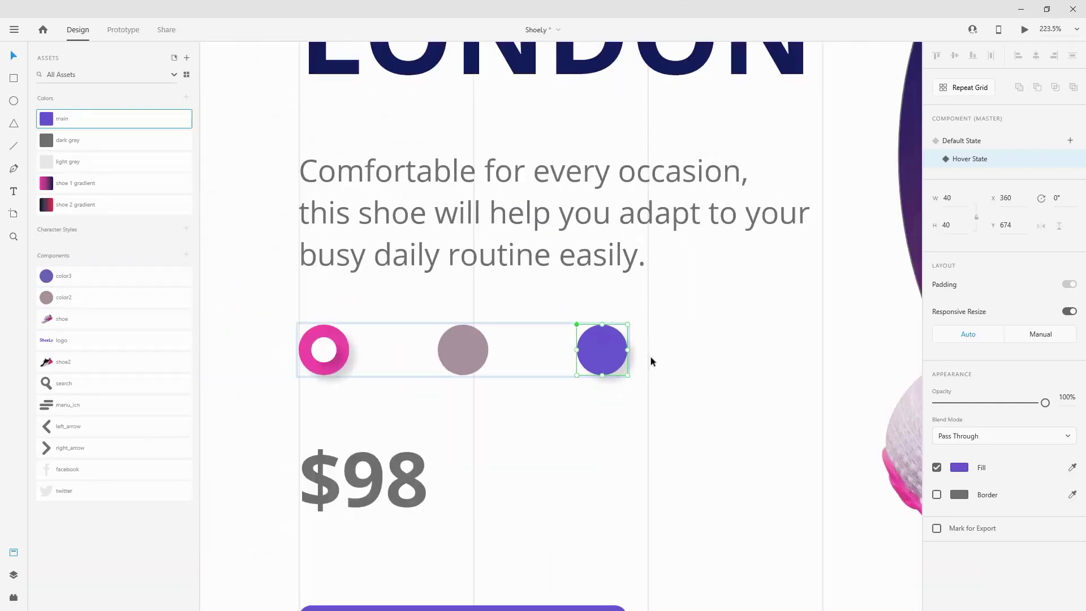
scroll(624, 355, "up", 3)
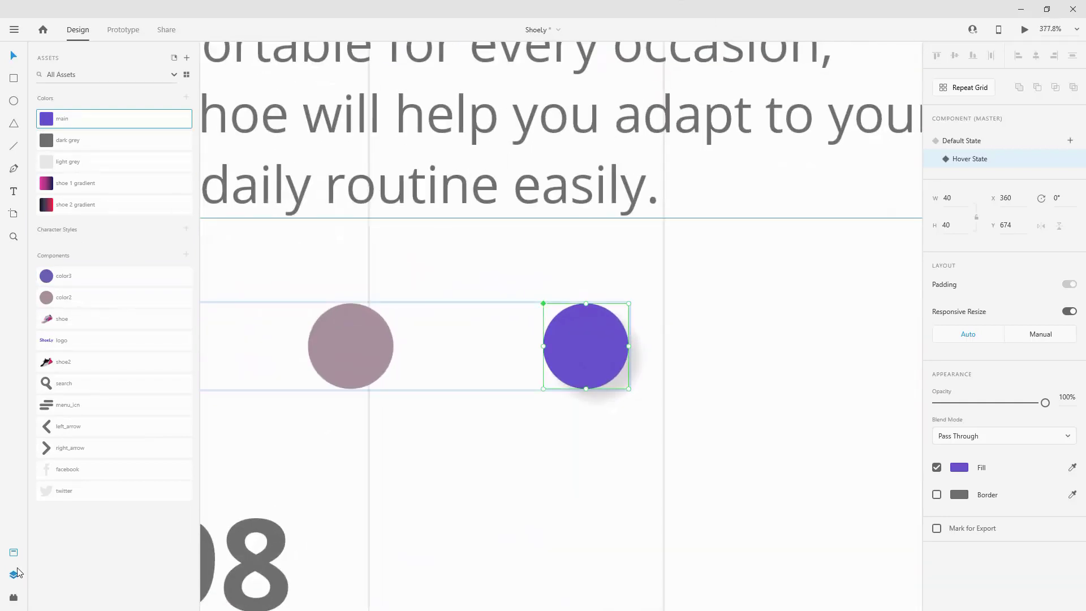
Step: Return color3 to Default State and preview the hover effects of the swatches
left_click(14, 574)
left_click(957, 140)
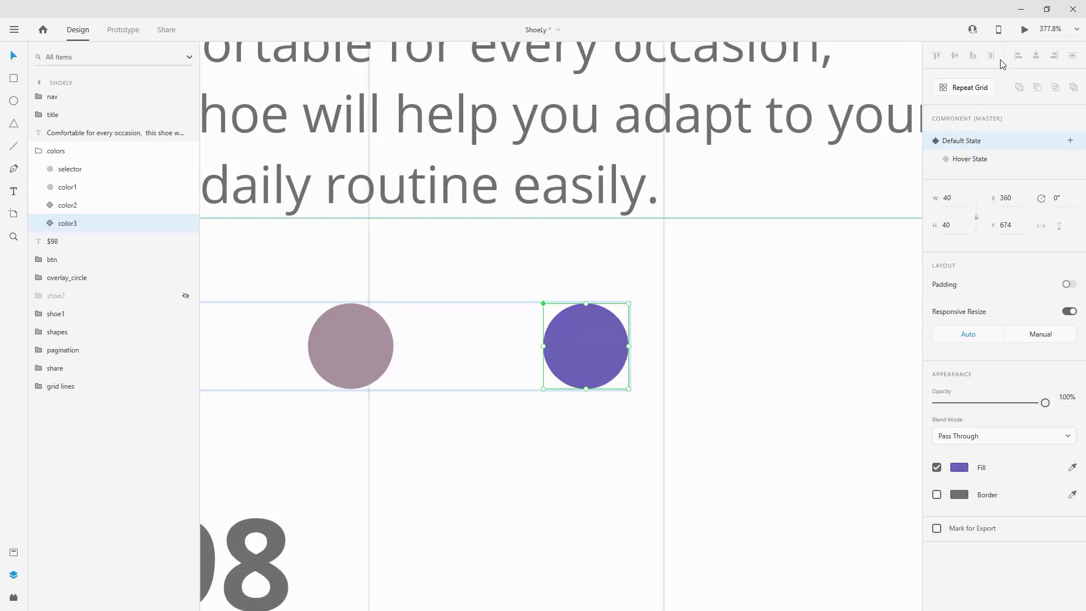
left_click(1024, 29)
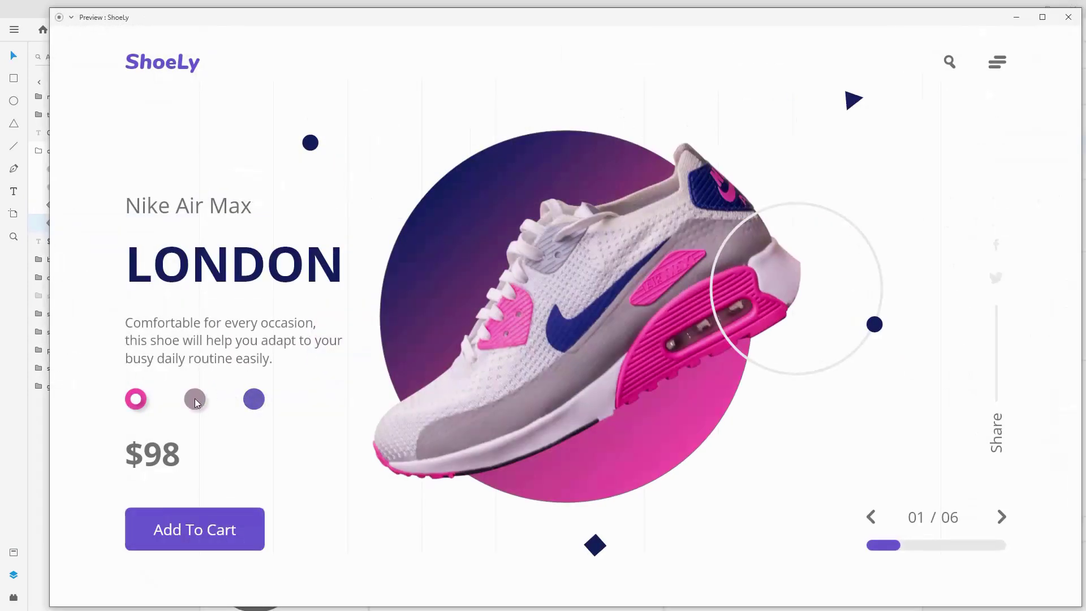
left_click(1068, 17)
key("Escape")
Step: Make the hidden shoe2 group visible and set the opacity of its bg_circle2 to 0%
scroll(498, 246, "down", 10)
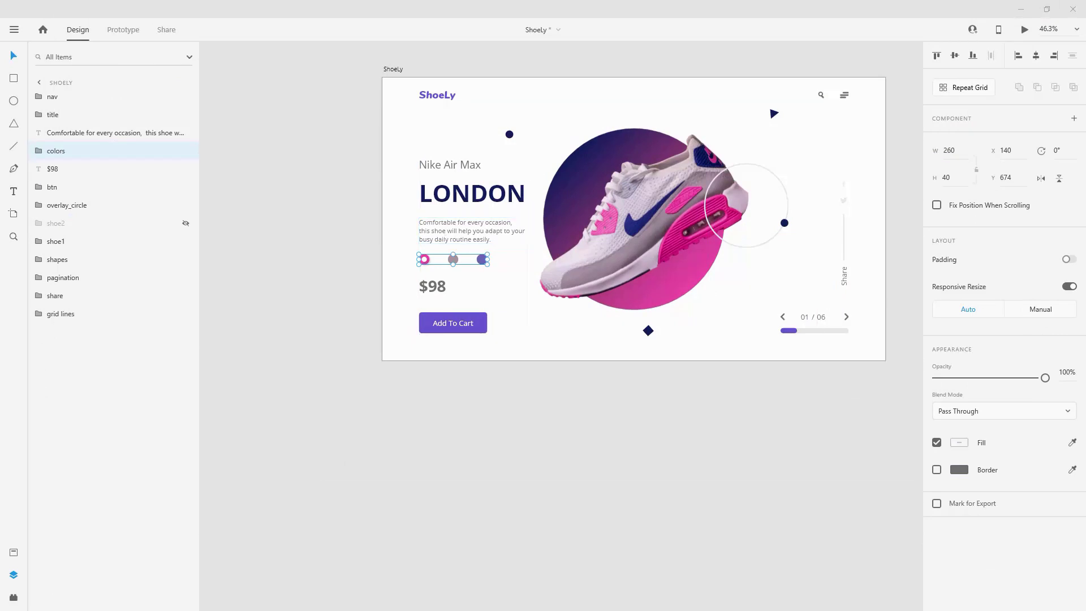
key("alt")
left_click(662, 208)
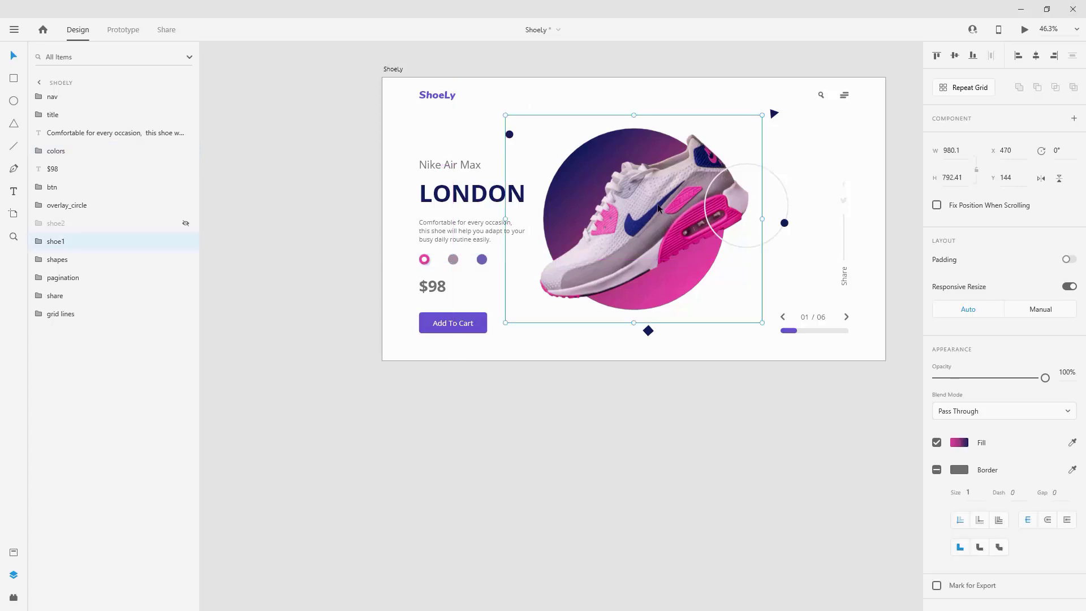
scroll(669, 208, "up", 2)
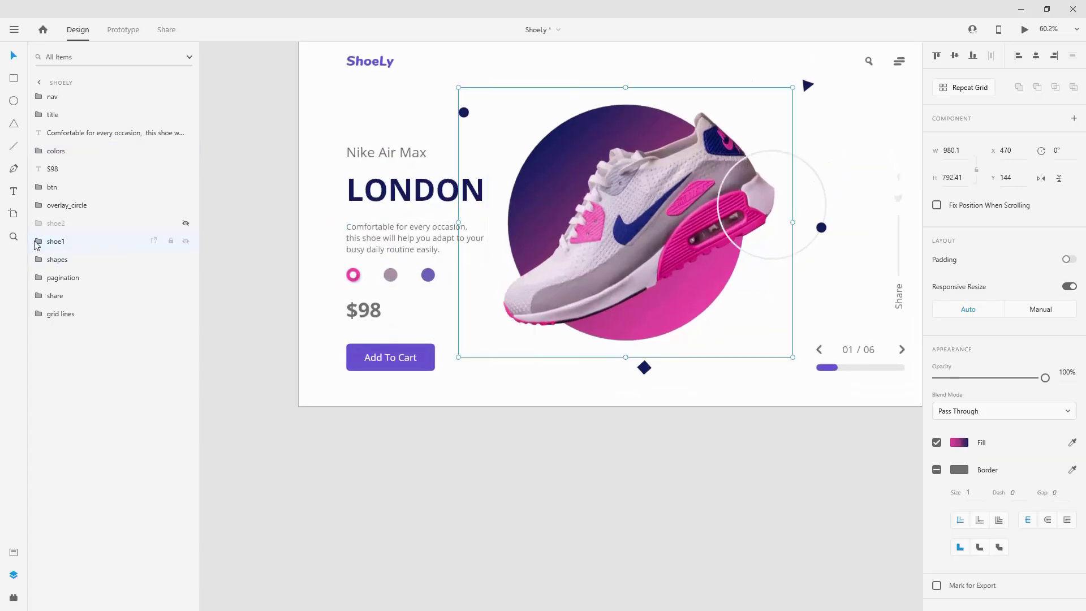
left_click(186, 223)
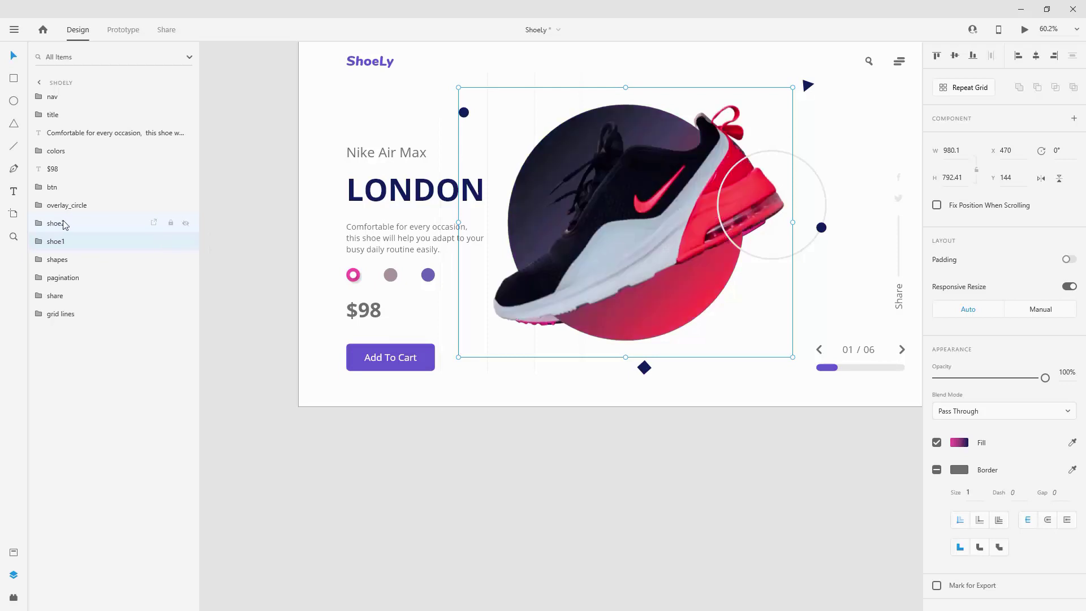
left_click(38, 224)
left_click(74, 261)
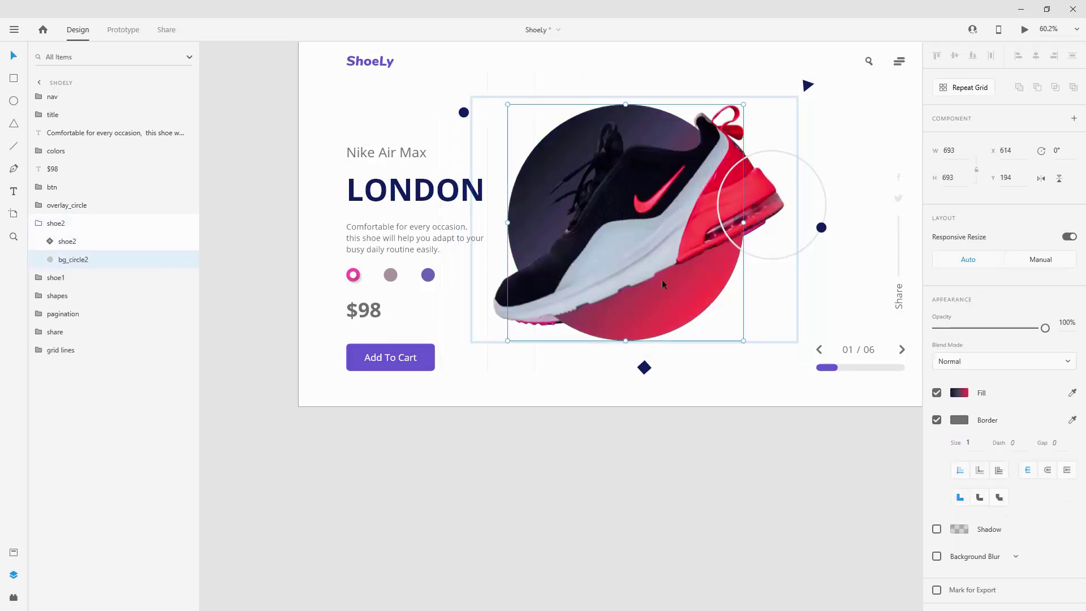
left_click_drag(1044, 330, 916, 327)
Step: Rotate the black-and-red shoe2 by about 23° and move it straight down below the artboard
left_click(668, 216)
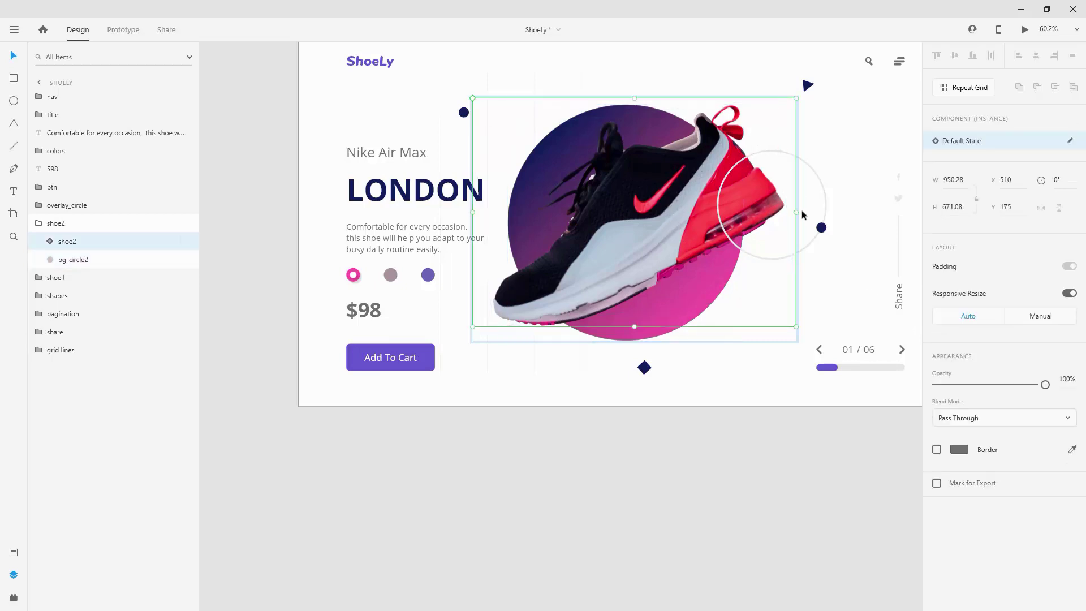
left_click_drag(801, 213, 788, 281)
left_click_drag(692, 192, 692, 495)
left_click(37, 224)
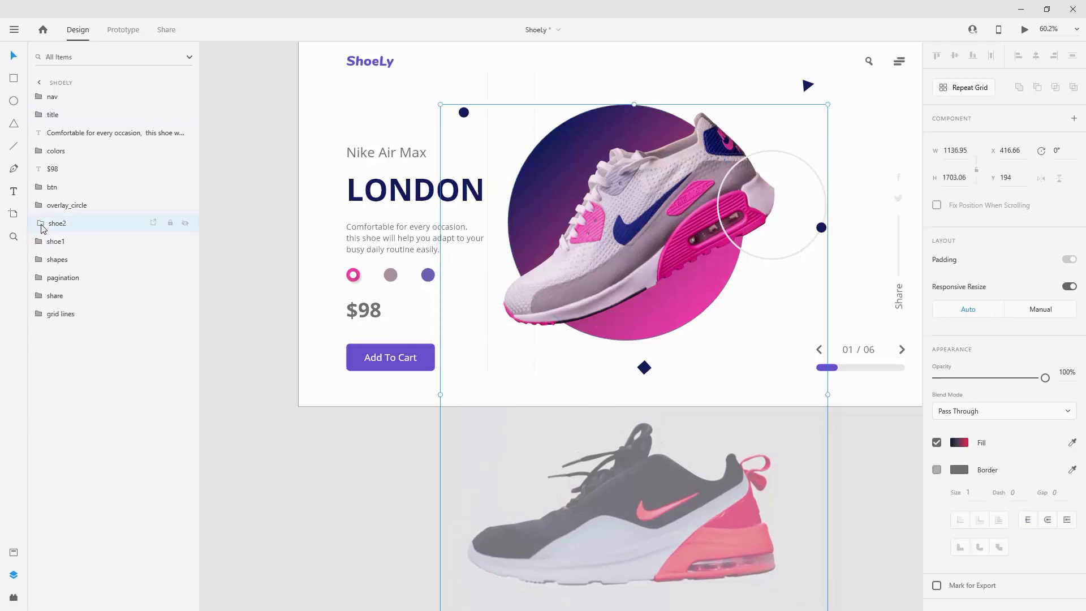
Step: Duplicate the Shoely artboard
scroll(361, 176, "down", 2)
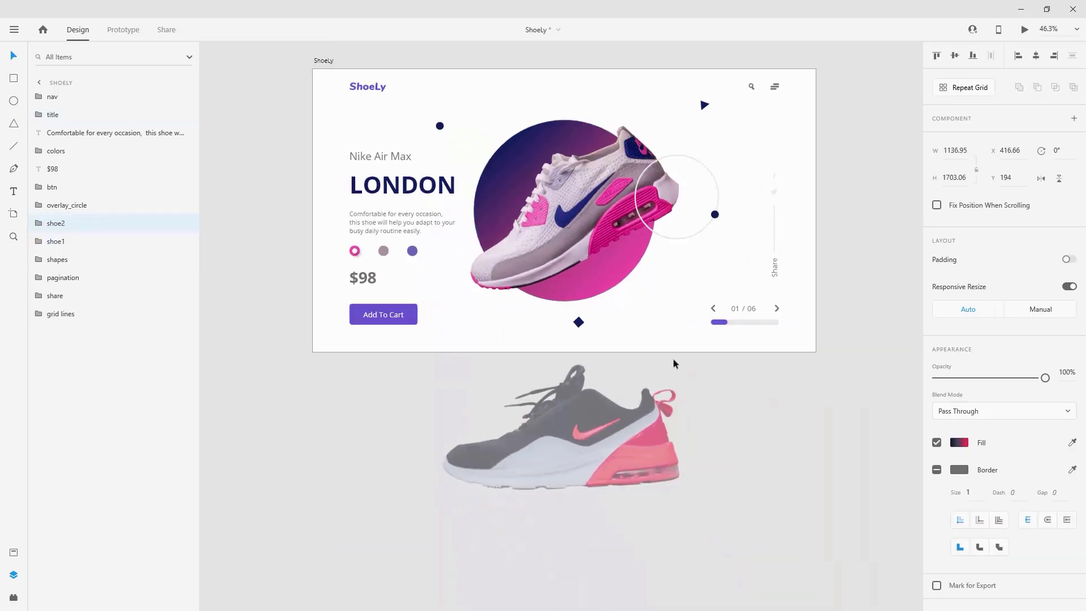
left_click(775, 397)
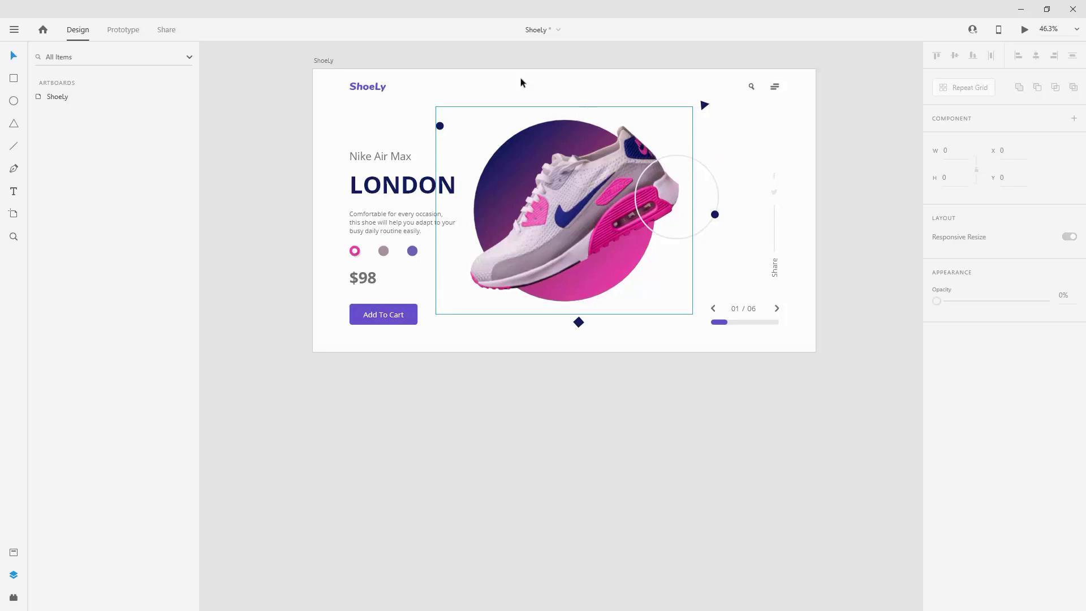
left_click(320, 61)
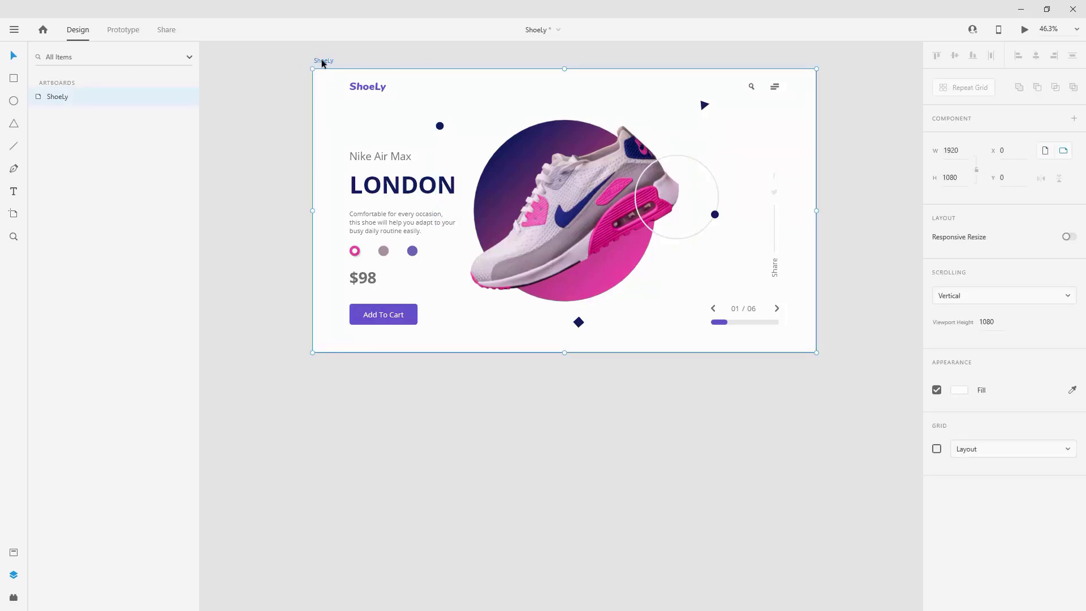
key("ctrl+d")
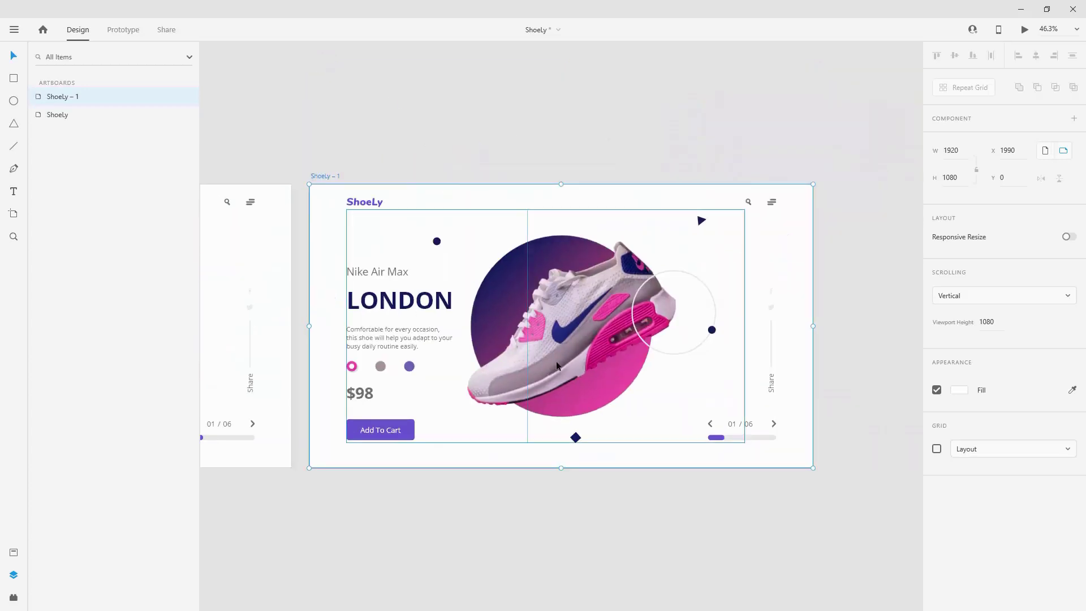
Step: In the duplicated artboard, move shoe2 back over the background circle at X 510, Y 194 and reset its rotation to 0°
left_click(592, 311)
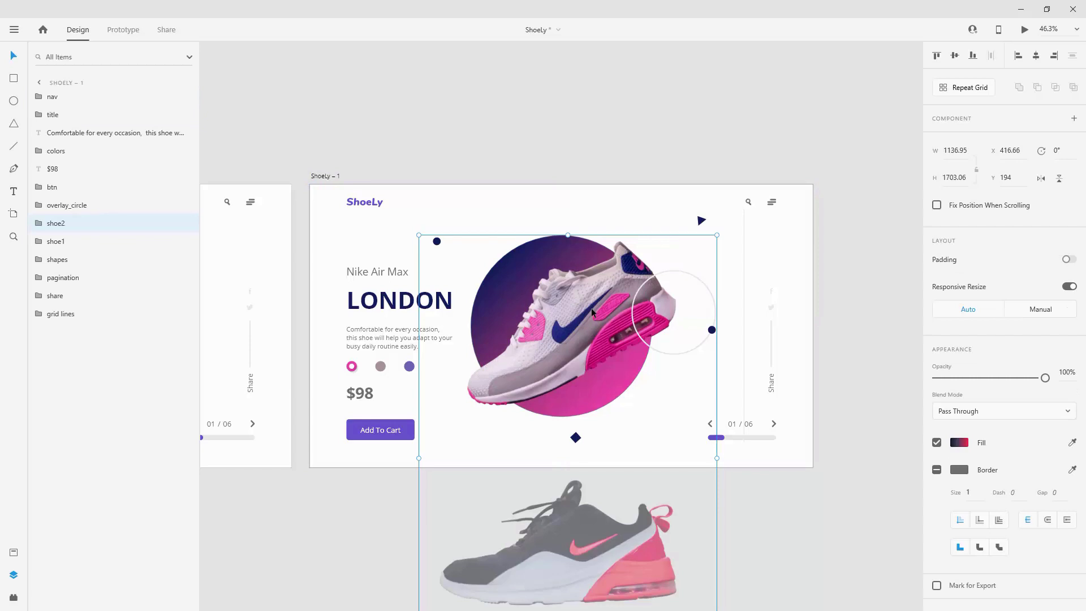
left_click(45, 223)
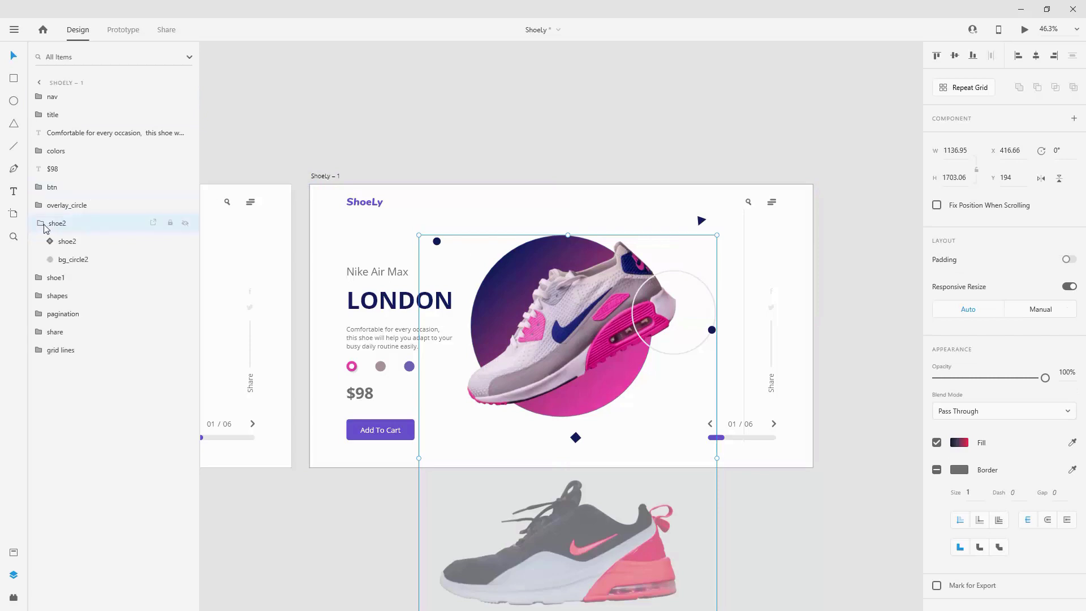
left_click(67, 241)
left_click_drag(586, 532, 583, 300)
scroll(582, 300, "up", 3)
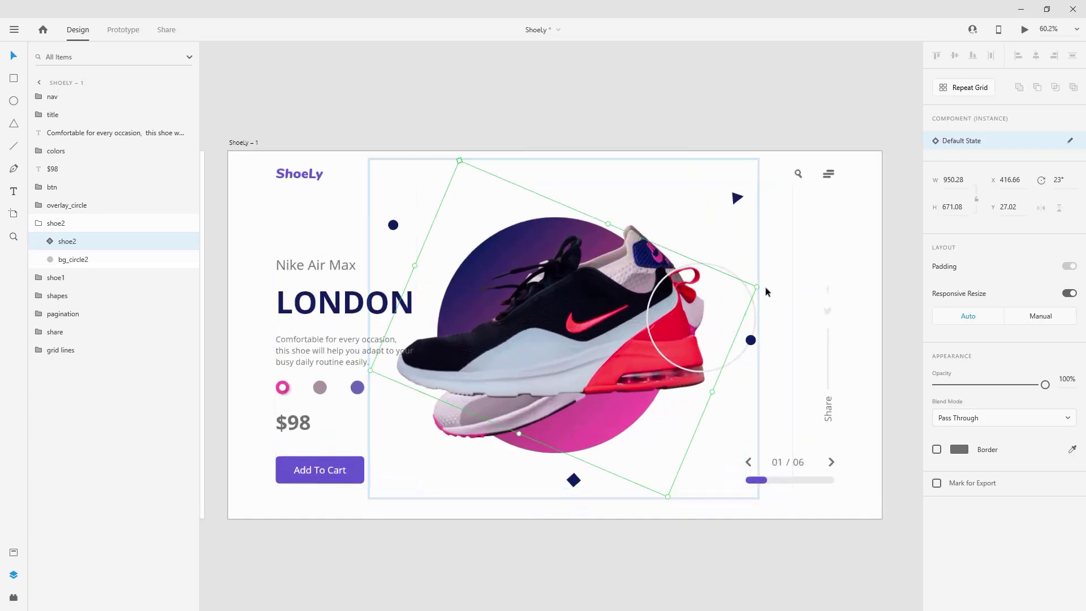
left_click_drag(761, 281, 743, 235)
left_click_drag(610, 300, 612, 306)
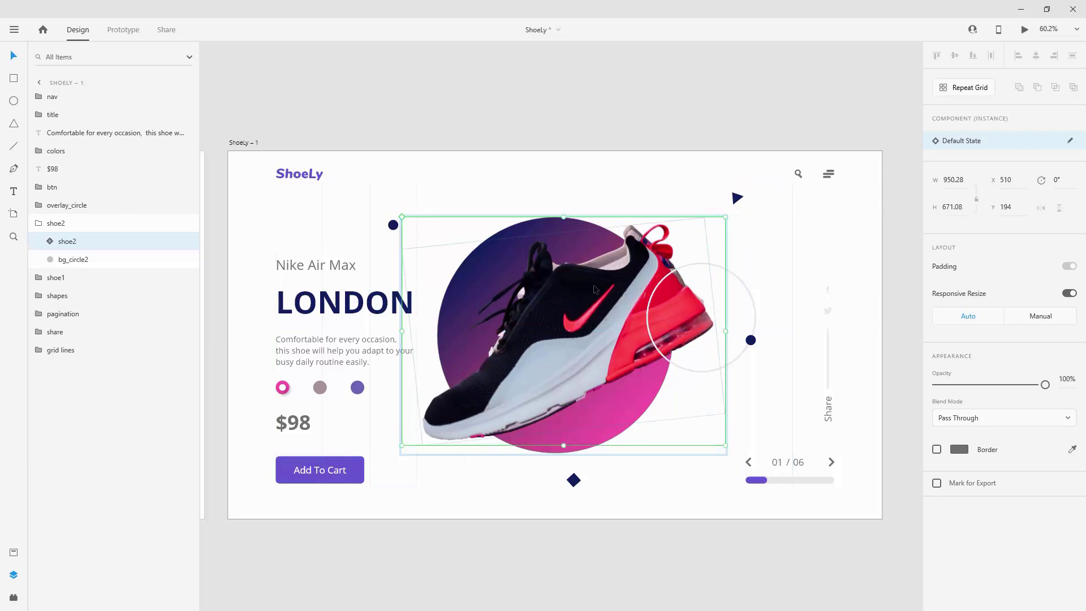
Step: In the duplicated artboard, set bg_circle2's opacity to 100% and bg_circle1's opacity to 0%
left_click(61, 260)
left_click_drag(937, 328, 1045, 328)
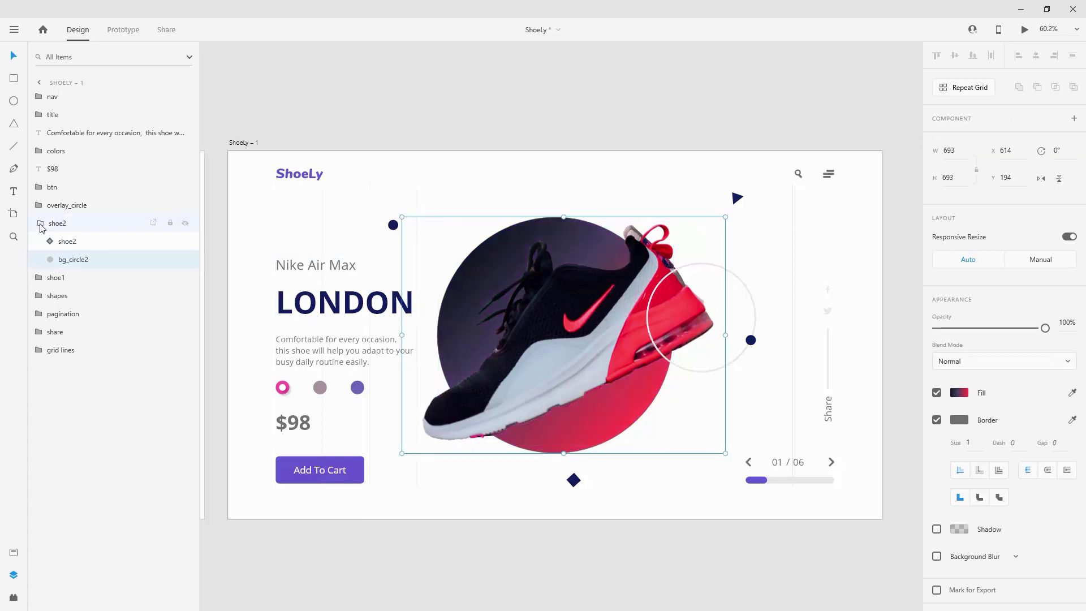
left_click(40, 223)
left_click(38, 240)
left_click(72, 277)
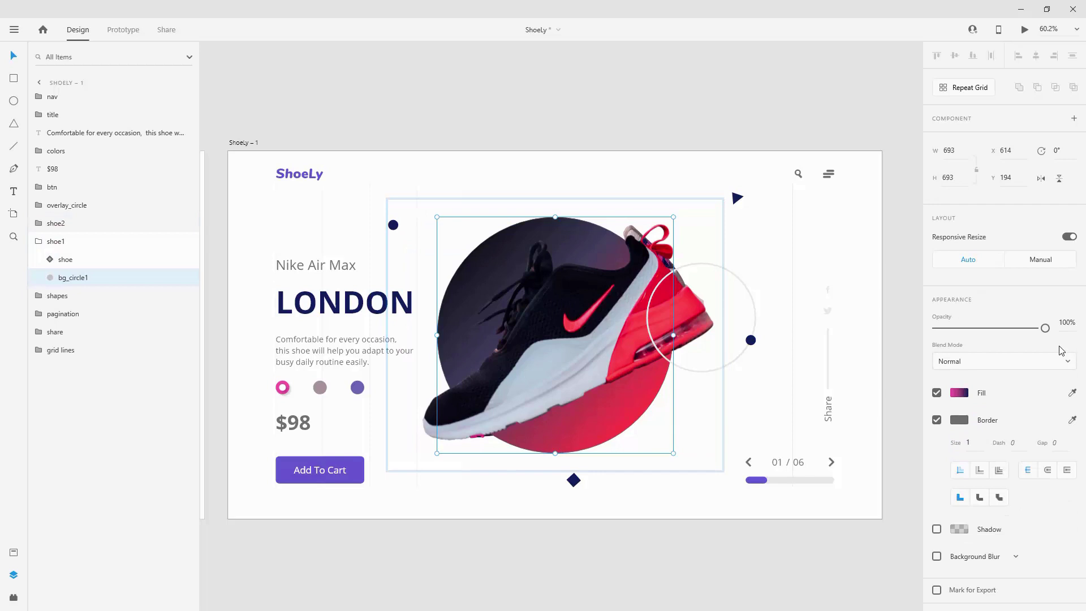
left_click_drag(1045, 328, 936, 328)
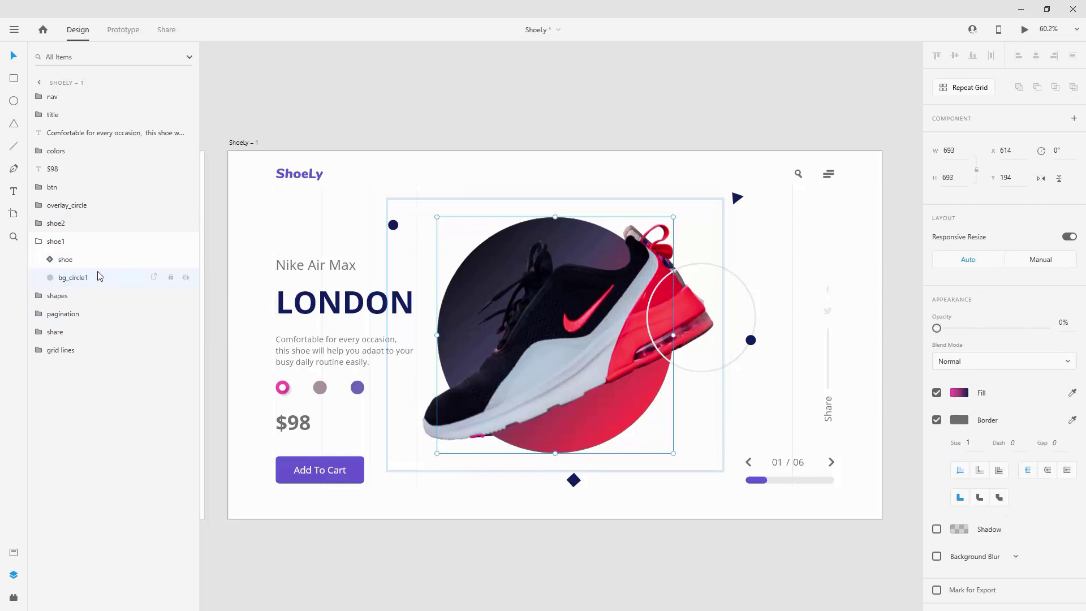
Step: Move the white-and-pink shoe in the shoe1 group straight up beyond the duplicated artboard and rotate it to 25°
left_click(81, 260)
key("shift+Up")
key("shift+Up")
key("shift+Up")
key("shift+Up")
key("shift+Up")
key("shift+Up")
key("shift+Up")
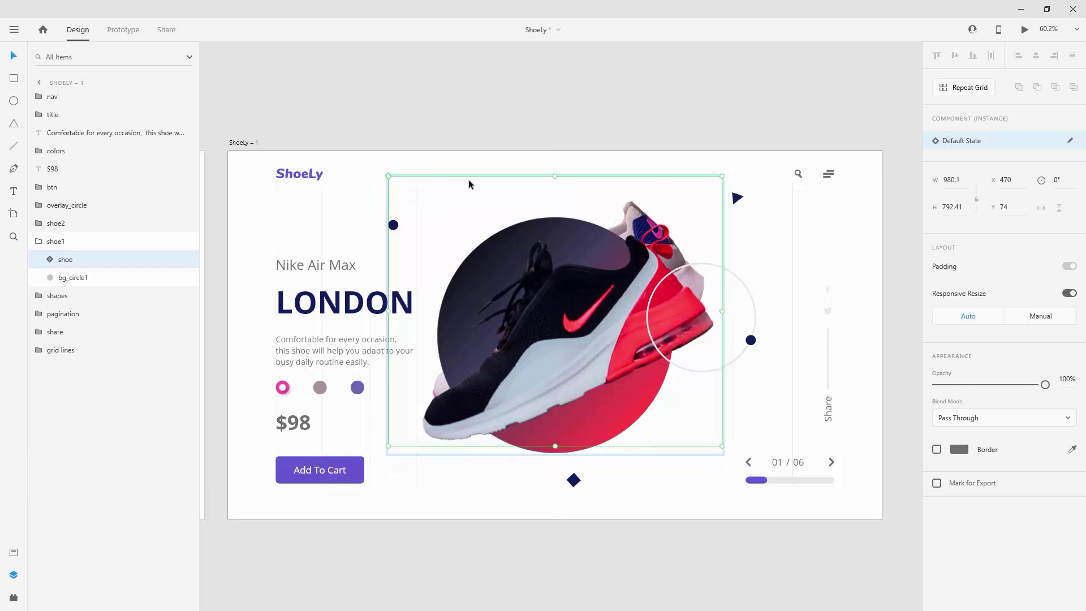
key("shift+Up")
key("shift+Up")
key("shift+Up")
key("shift+Up")
key("shift+Up")
key("shift+Up")
key("shift+Up")
key("shift+Up")
key("shift+Up")
key("shift+Up")
key("shift+Up")
key("shift+Up")
key("shift+Up")
key("shift+Up")
key("shift+Up")
key("shift+Up")
key("shift+Up")
key("shift+Up")
key("shift+Up")
key("shift+Up")
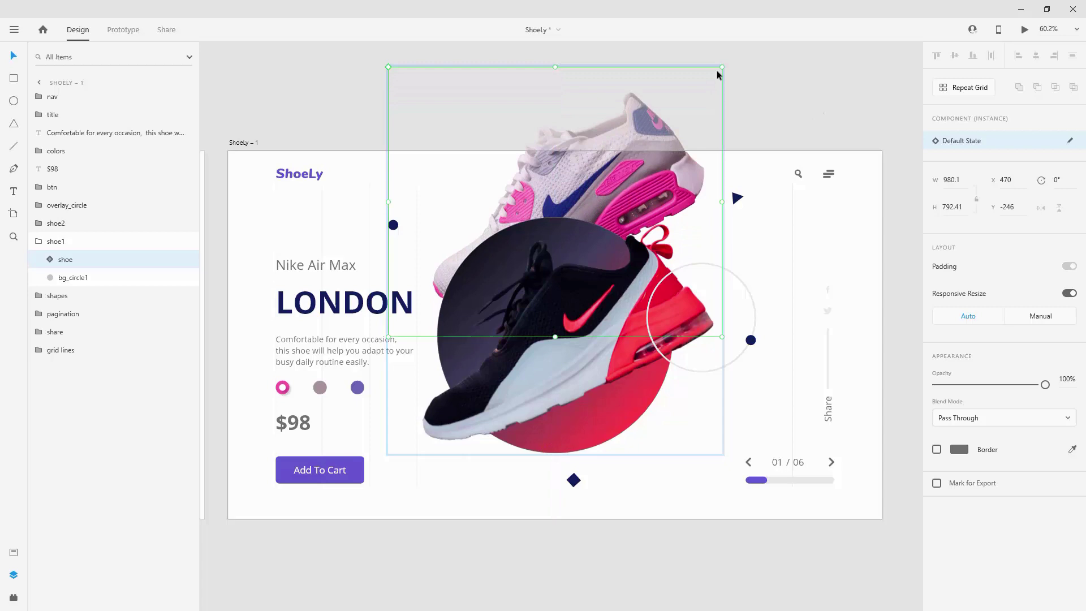
left_click_drag(725, 67, 676, 59)
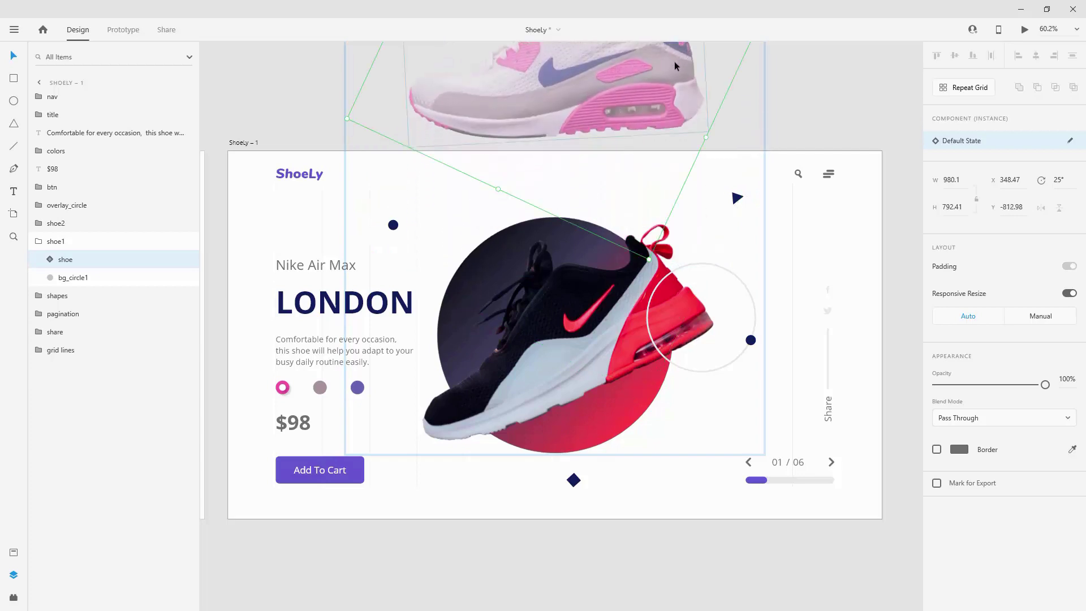
left_click(39, 242)
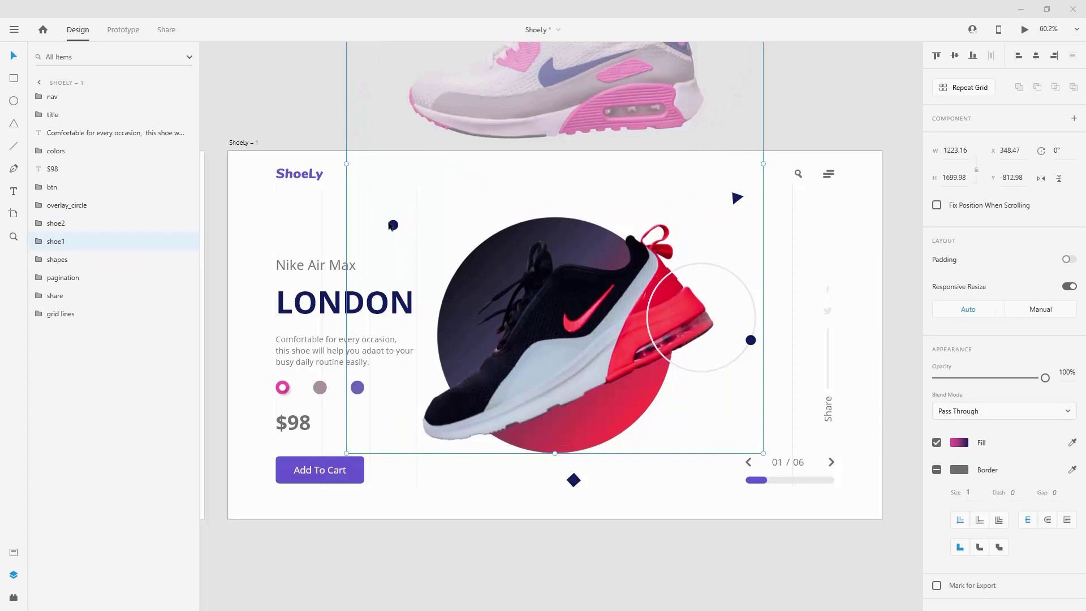
Step: In the duplicated artboard's shapes group, move the small circle to X 530, Y 230 and the triangle to X 1556.9, Y 132.17
double_click(392, 225)
scroll(393, 227, "up", 3)
left_click_drag(393, 226, 428, 246)
scroll(428, 246, "down", 3)
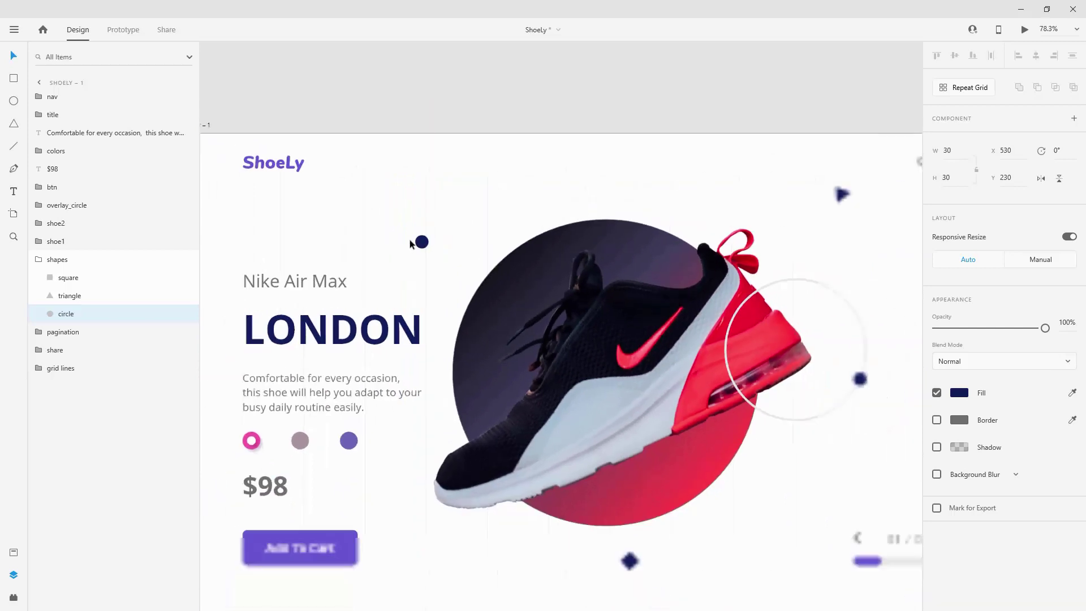
left_click(738, 208)
scroll(737, 209, "up", 3)
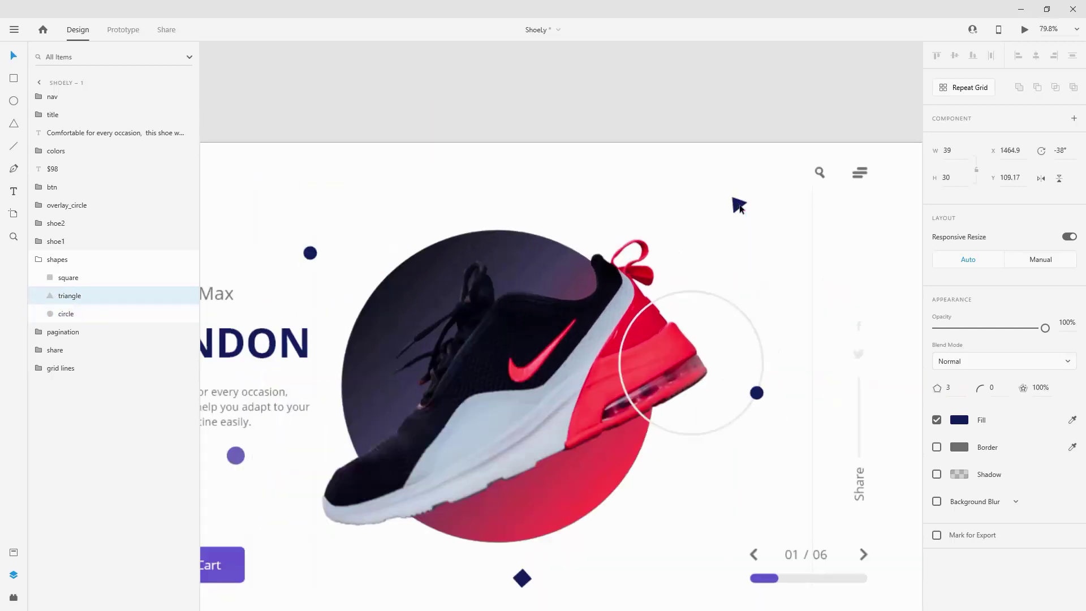
left_click_drag(735, 205, 788, 218)
Step: Move the small navy square below the background circle straight left in the duplicated artboard
scroll(544, 268, "down", 4)
scroll(502, 337, "down", 3)
scroll(503, 338, "up", 4)
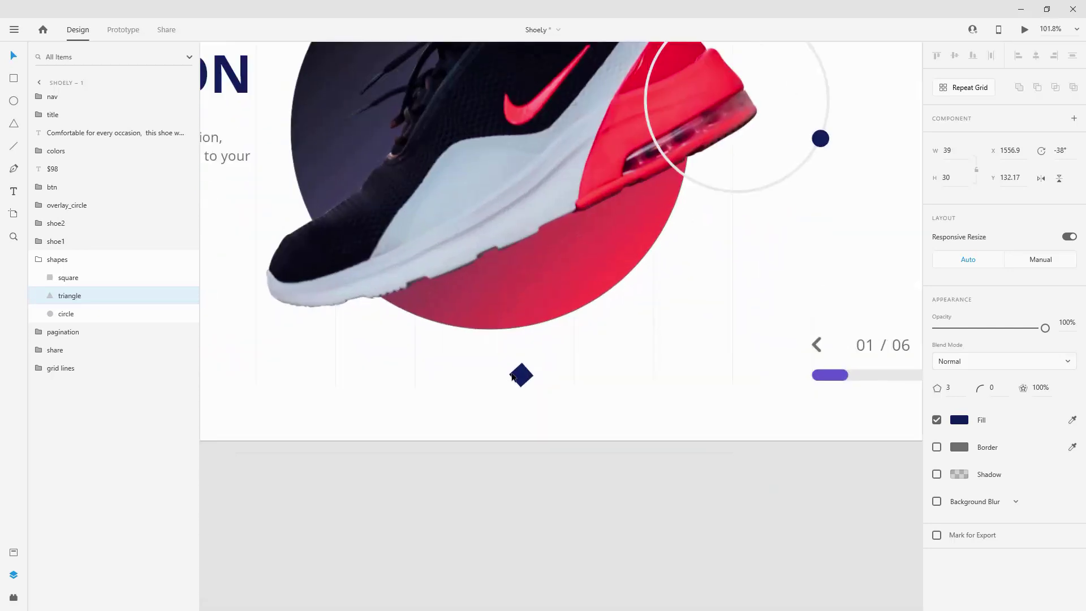
left_click(521, 375)
left_click_drag(529, 380, 445, 380)
Step: Rotate the overlay_circle group in the duplicated artboard to -60° and collapse the shapes group
scroll(413, 338, "down", 3)
scroll(622, 221, "up", 2)
left_click(653, 287)
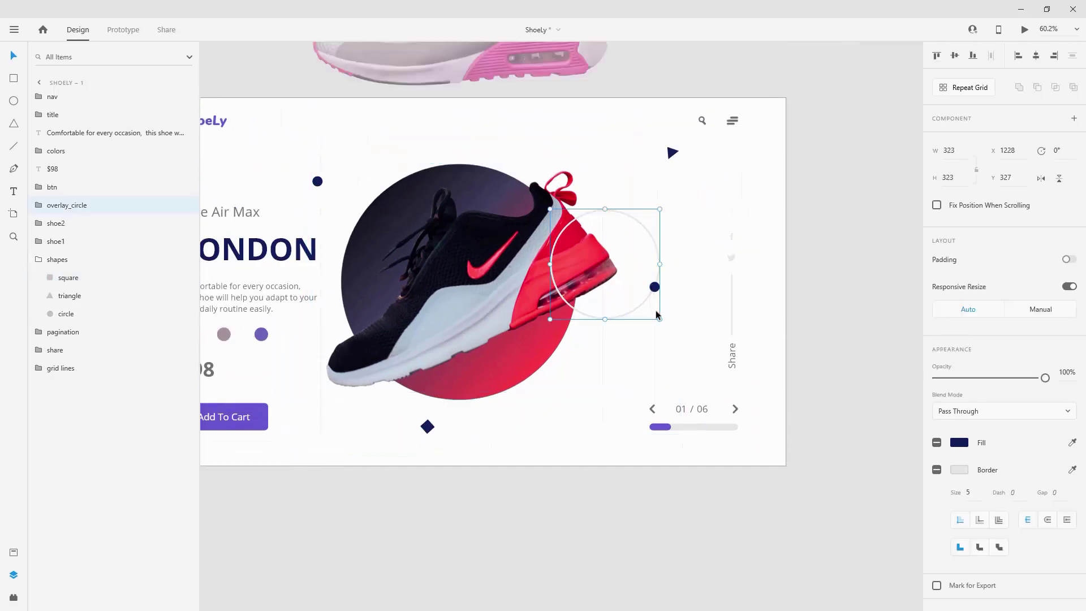
left_click_drag(663, 321, 686, 241)
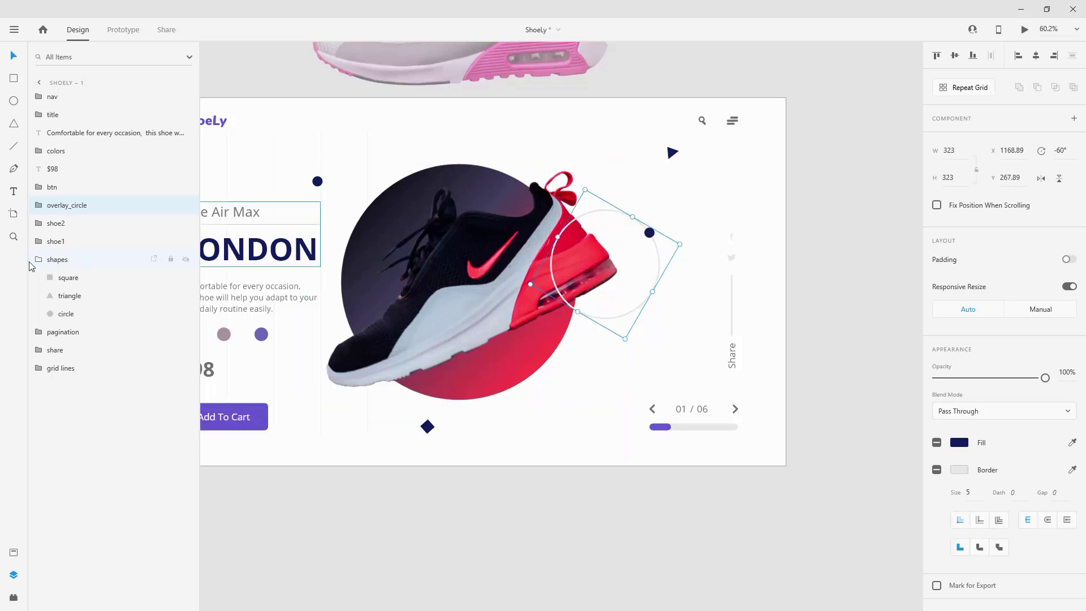
left_click(54, 259)
Step: Inside the title's mask in the duplicated artboard, move the RUNNER text straight up into the masked area over LONDON
scroll(593, 270, "down", 2)
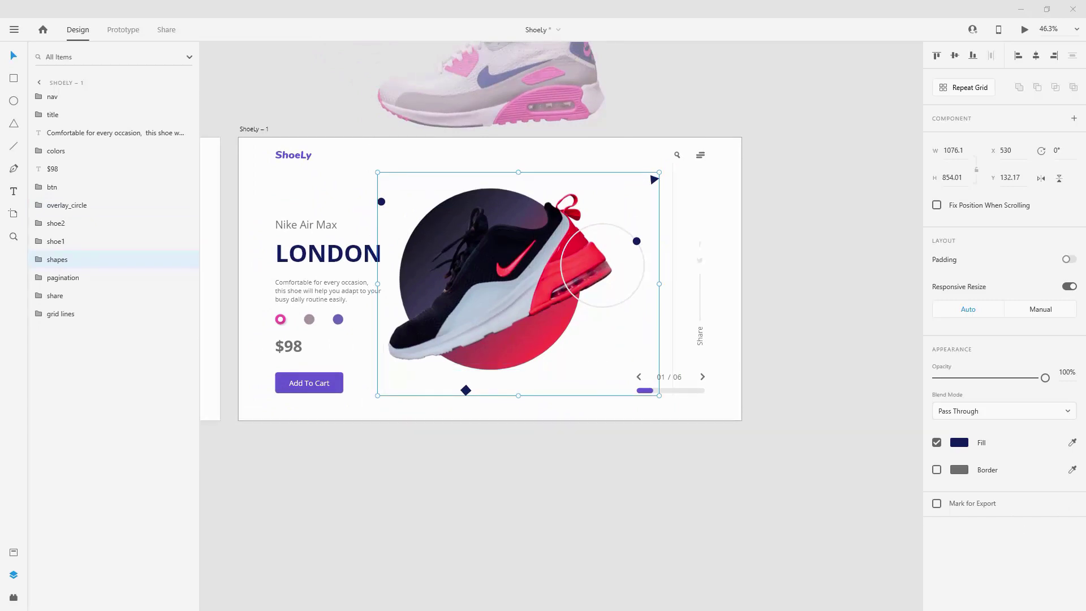
double_click(362, 254)
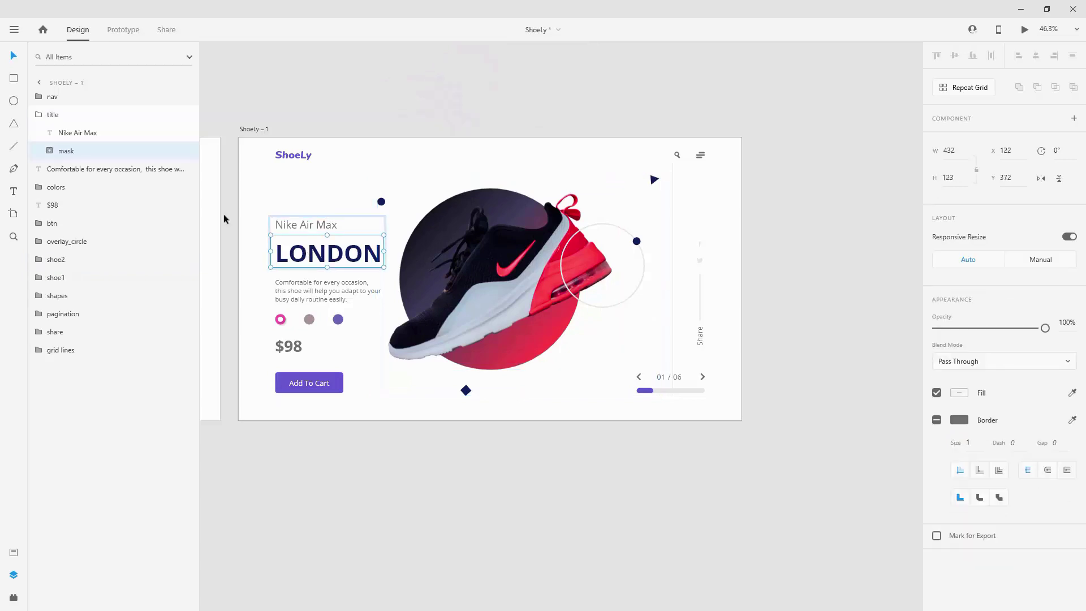
left_click(59, 157)
left_click(83, 187)
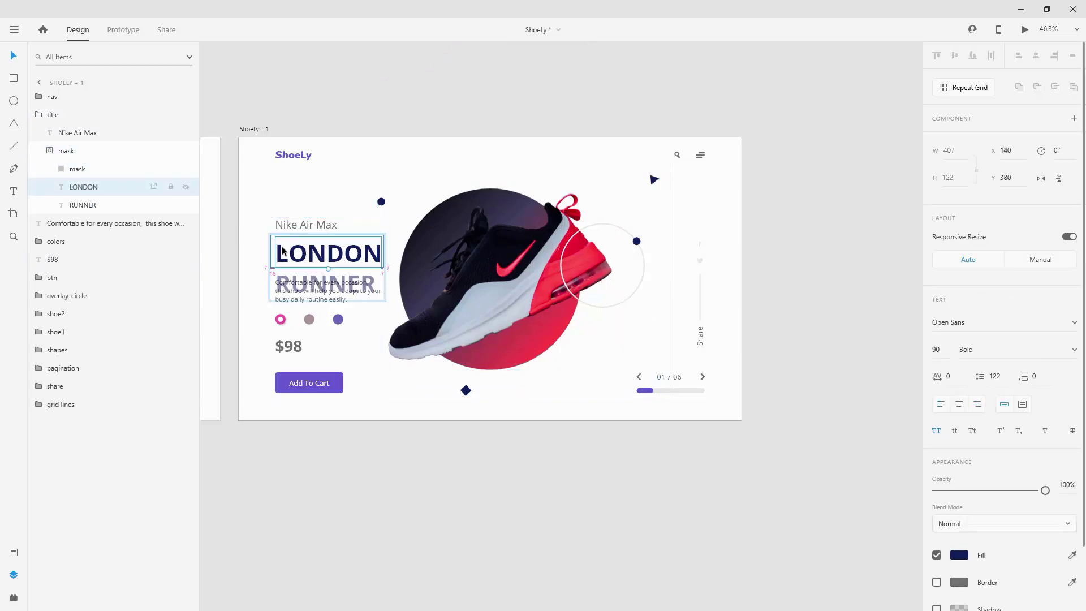
scroll(281, 247, "up", 5)
left_click(79, 205)
scroll(334, 266, "up", 3)
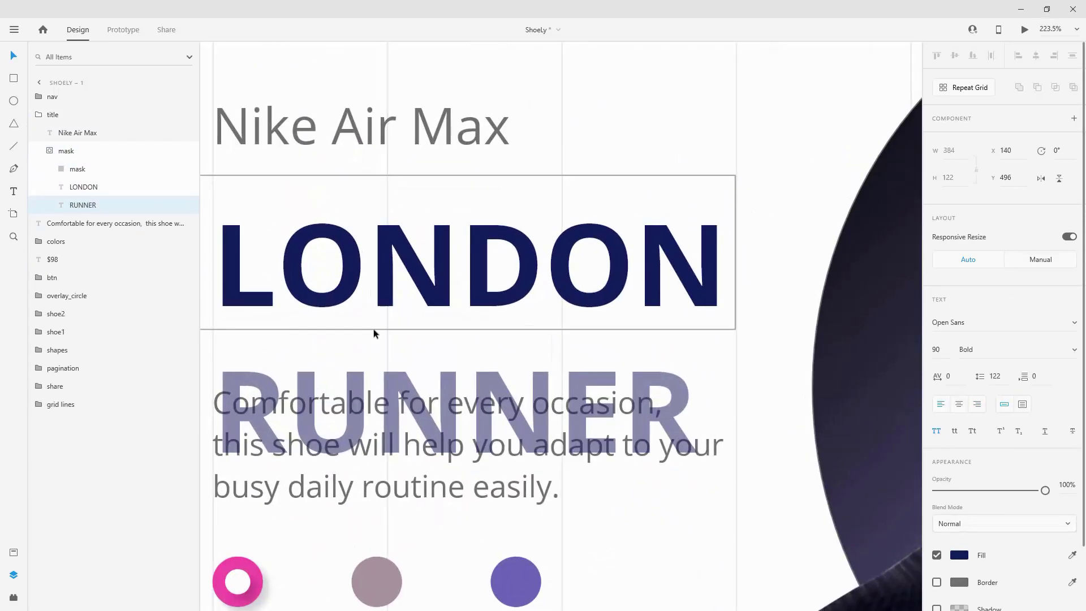
left_click_drag(448, 424, 455, 275)
Step: Nudge the LONDON text straight up out of the title mask, then close the mask and the title group
left_click(102, 186)
key("shift+Up")
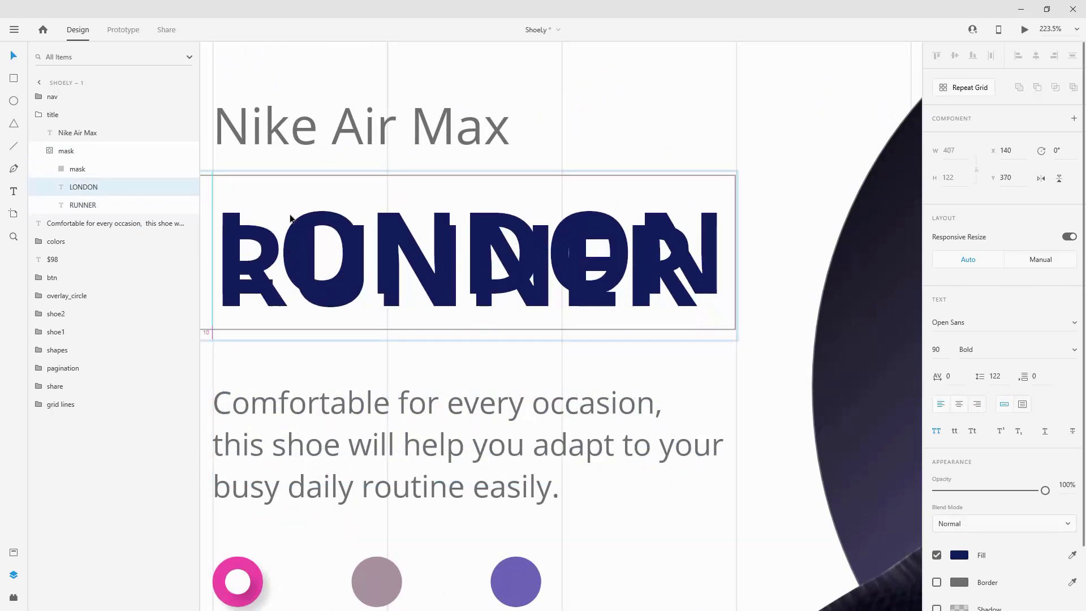
key("shift+Up")
key("shift+Up")
key("shift+Up")
key("shift+Up")
key("shift+Up")
key("shift+Up")
key("shift+Up")
key("shift+Up")
key("shift+Up")
key("shift+Up")
key("shift+Up")
key("shift+Up")
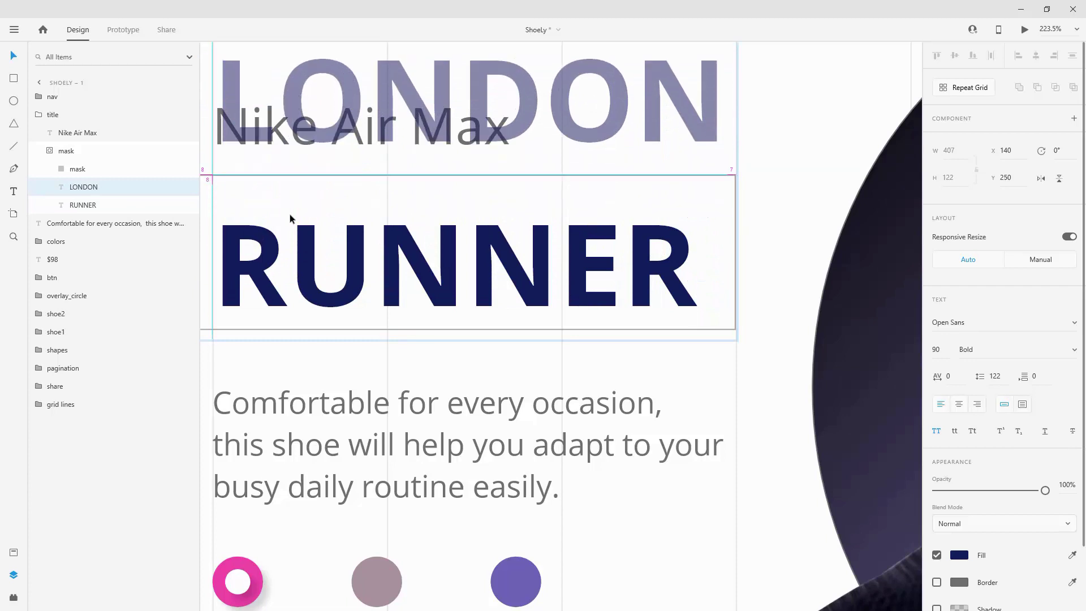
key("shift+Up")
key("shift+Up")
left_click(62, 150)
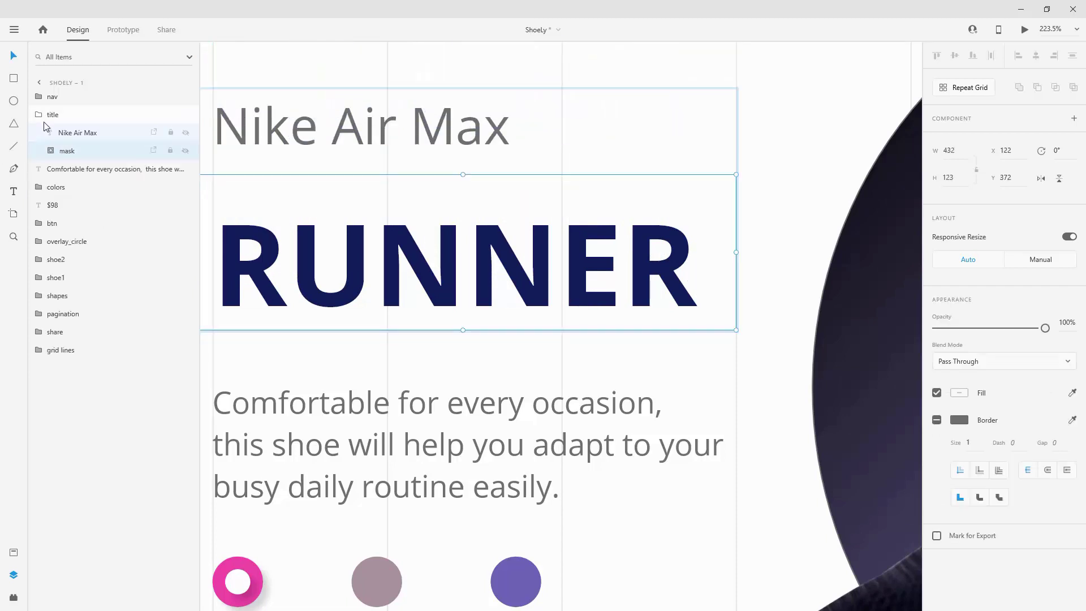
left_click(45, 115)
Step: Inside the pagination's number mask in the duplicated artboard, move 02 straight up to Y 895
scroll(573, 338, "down", 5)
scroll(574, 338, "right", 8)
scroll(659, 376, "up", 6)
left_click(560, 348)
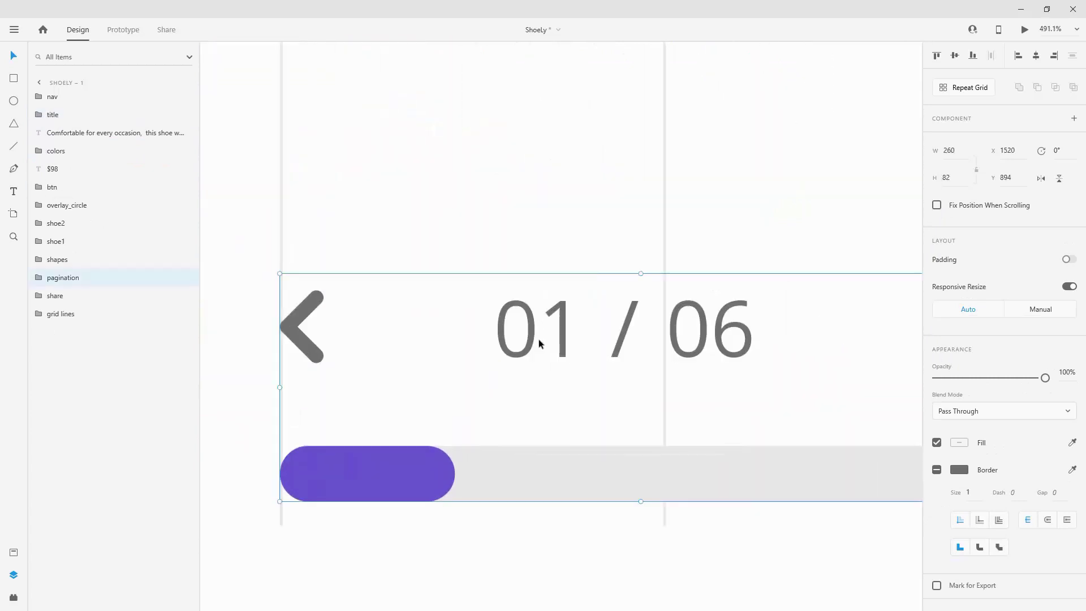
left_click(39, 278)
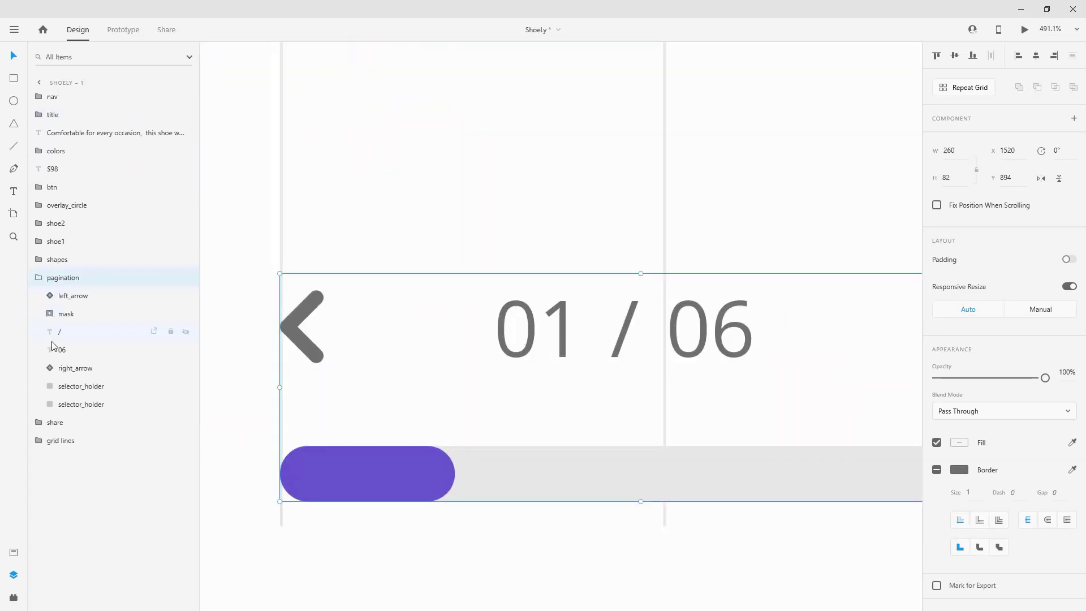
left_click(50, 314)
left_click(74, 367)
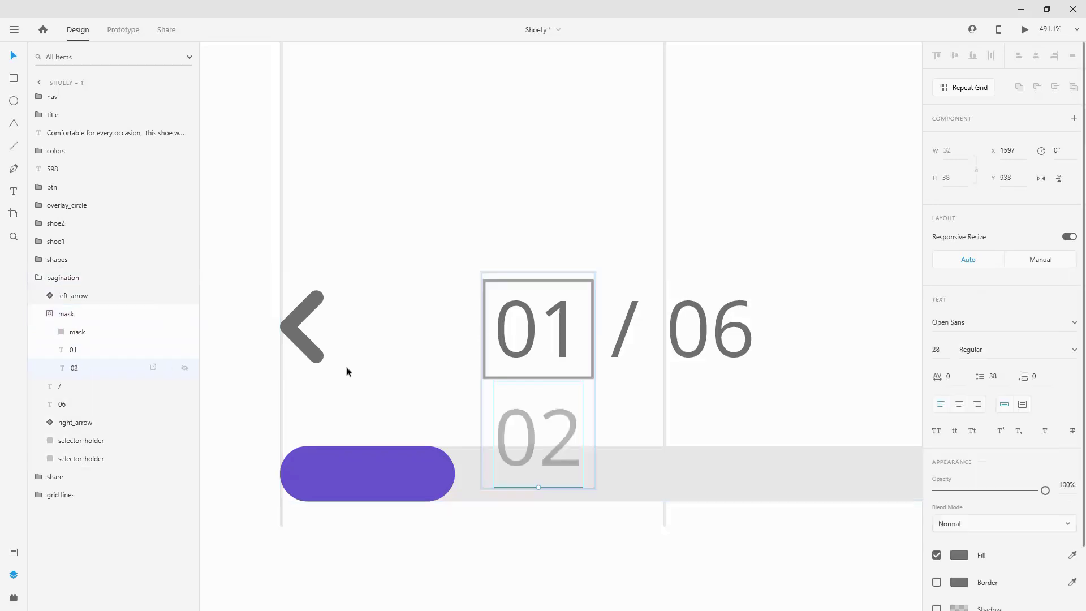
scroll(581, 446, "up", 5)
left_click_drag(649, 507, 646, 211)
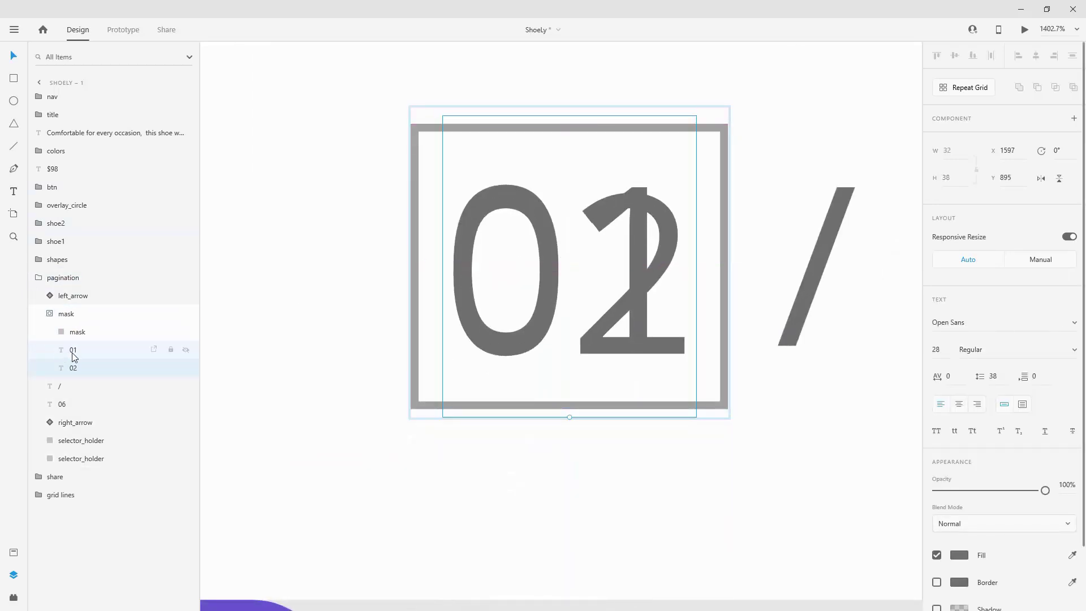
Step: Nudge the 01 text straight up out of the pagination mask to Y 854, then close the mask and the group
left_click(73, 353)
key("shift+Up")
key("shift+Up")
key("shift+Up")
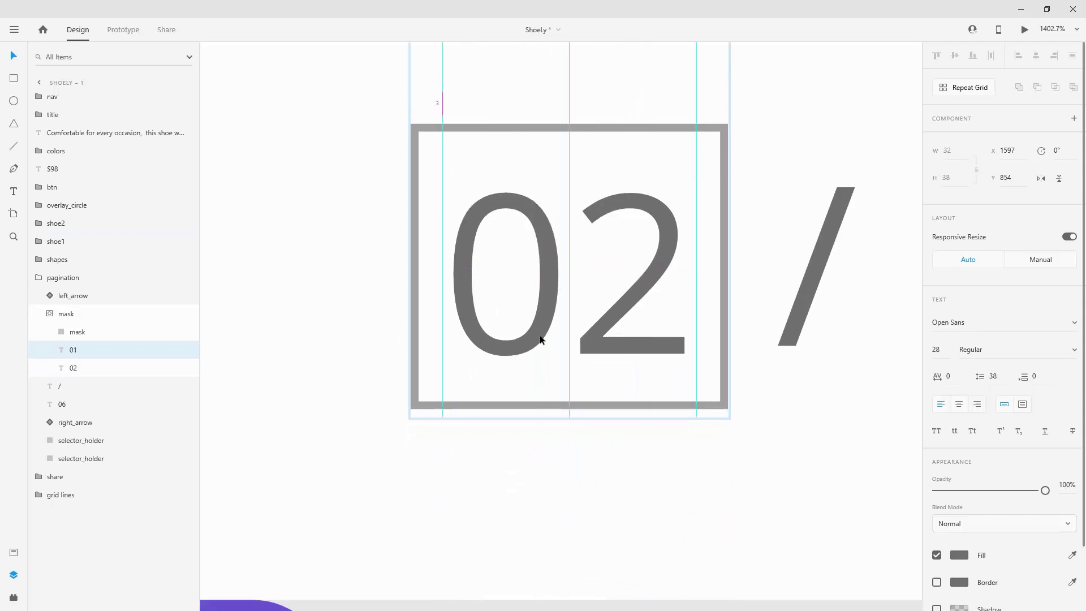
left_click(50, 314)
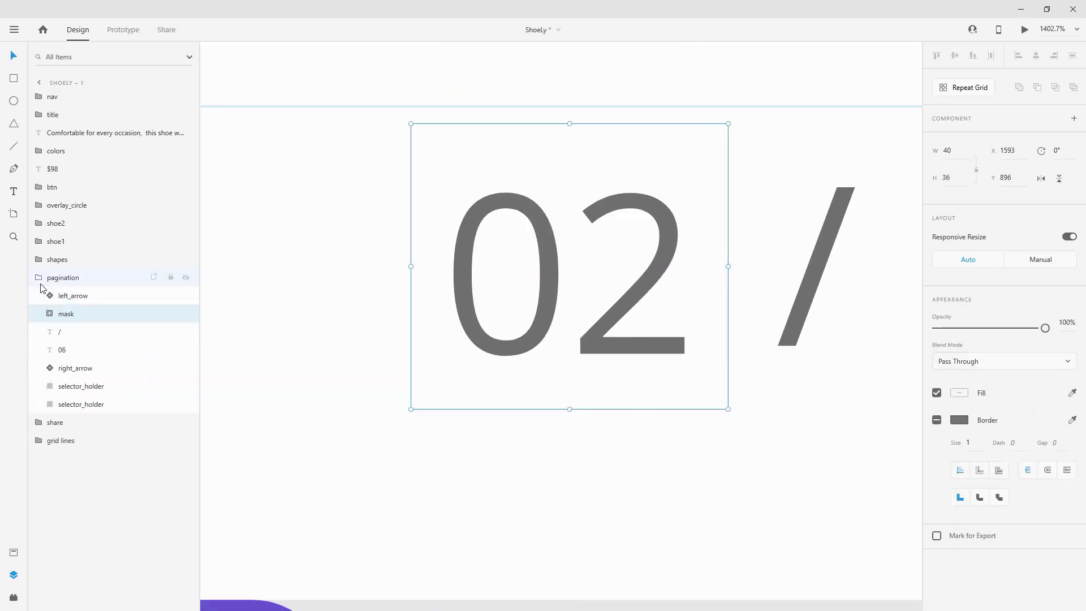
left_click(40, 278)
Step: Set the width of the purple selector_holder bar in the duplicated artboard's pagination to 103
scroll(499, 302, "down", 15)
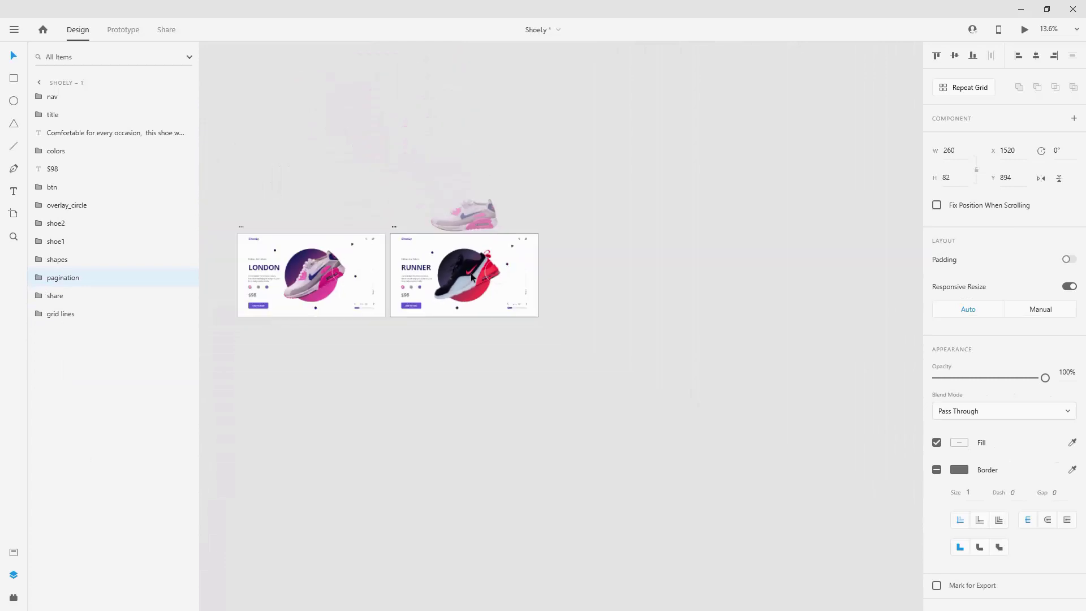
scroll(428, 277, "up", 1)
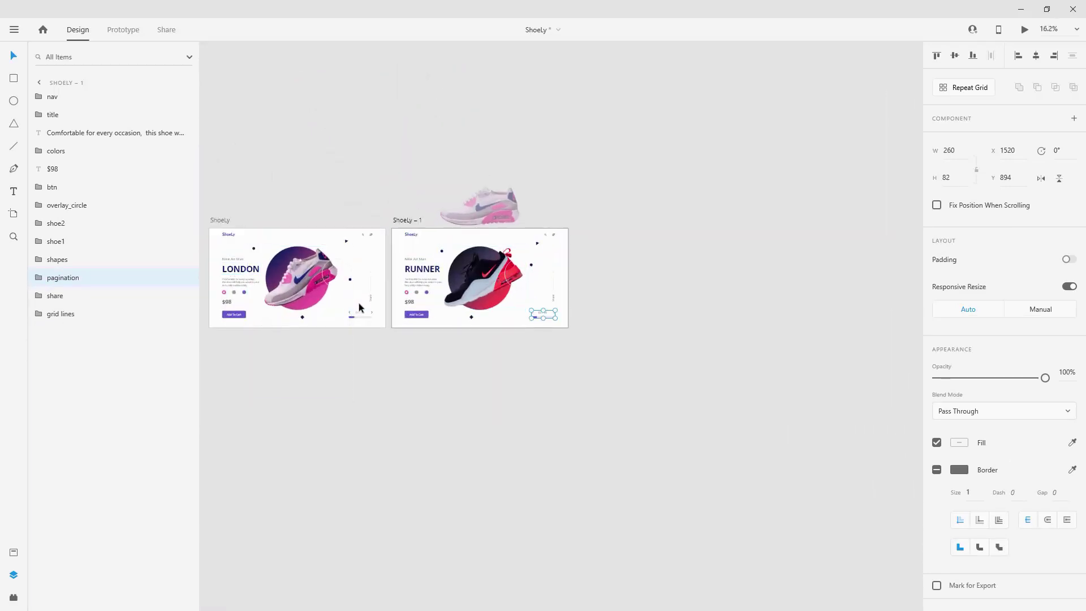
scroll(552, 301, "up", 8)
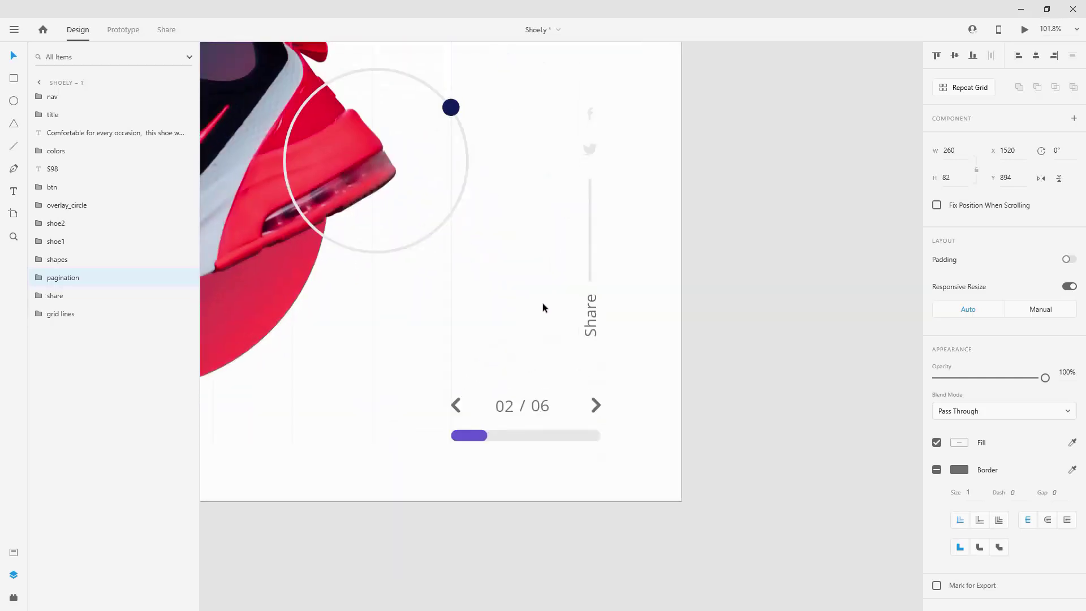
left_click(38, 278)
left_click(65, 386)
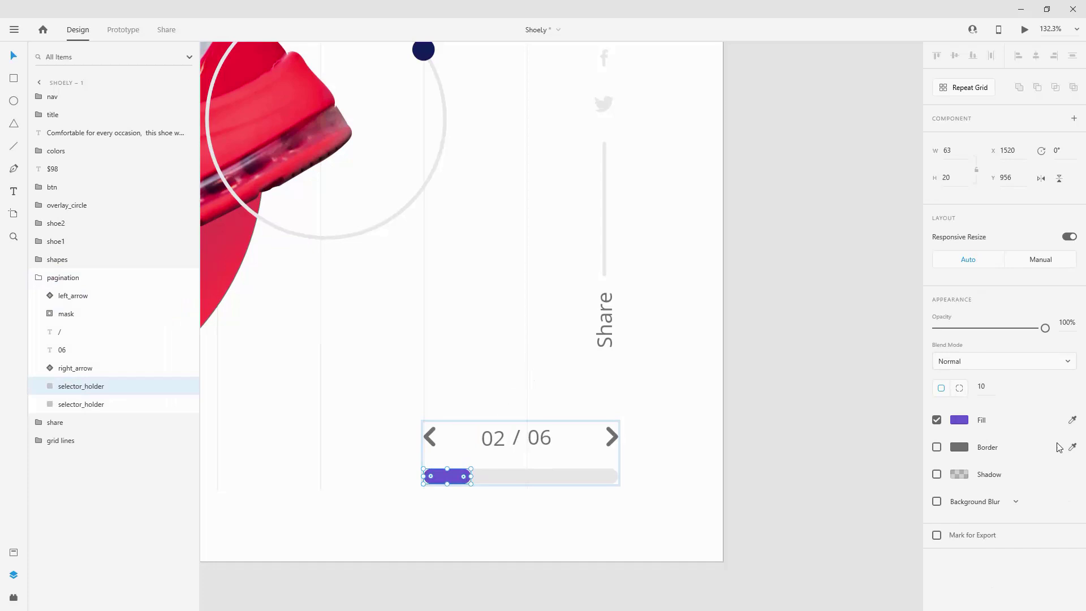
key("alt")
scroll(470, 463, "up", 3)
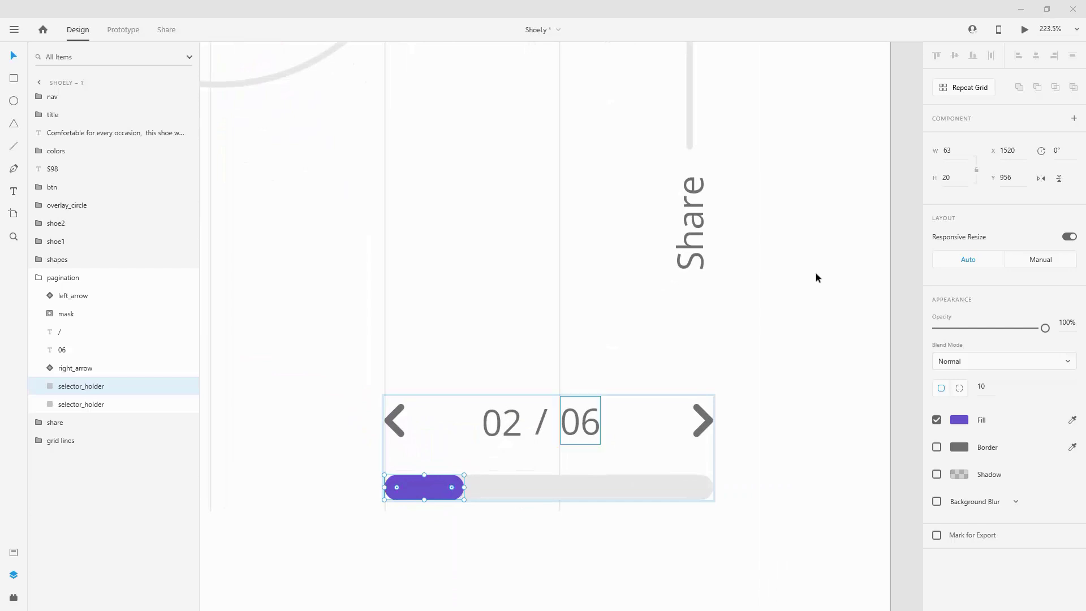
left_click(952, 155)
key("Return")
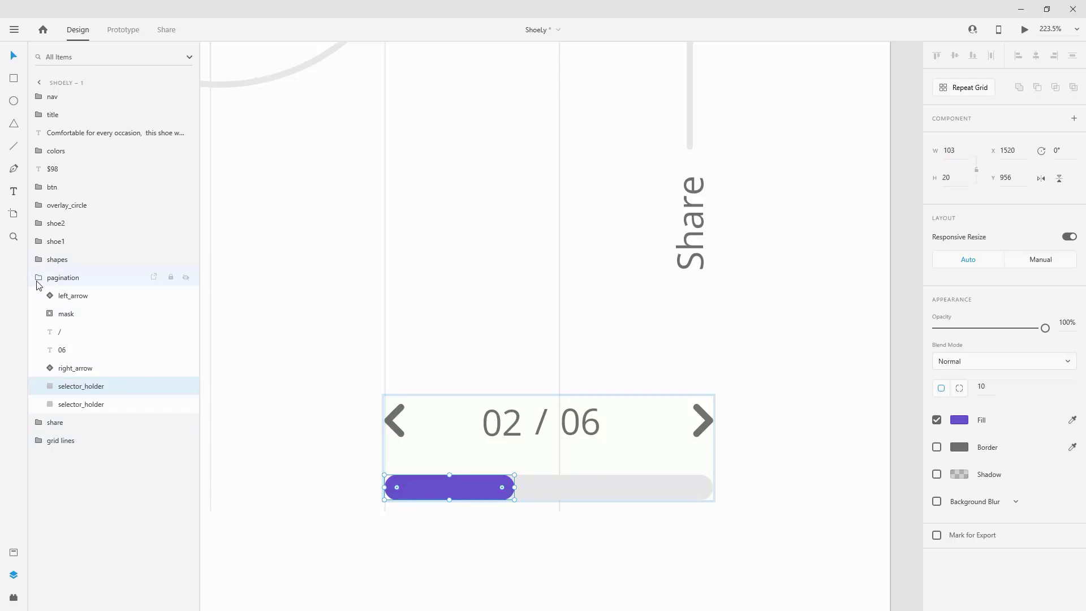
left_click(63, 277)
Step: In Prototype mode, link the right_arrow in the original Shoely artboard's pagination to the Shoely – 1 artboard
scroll(746, 325, "down", 1)
scroll(747, 325, "down", 10)
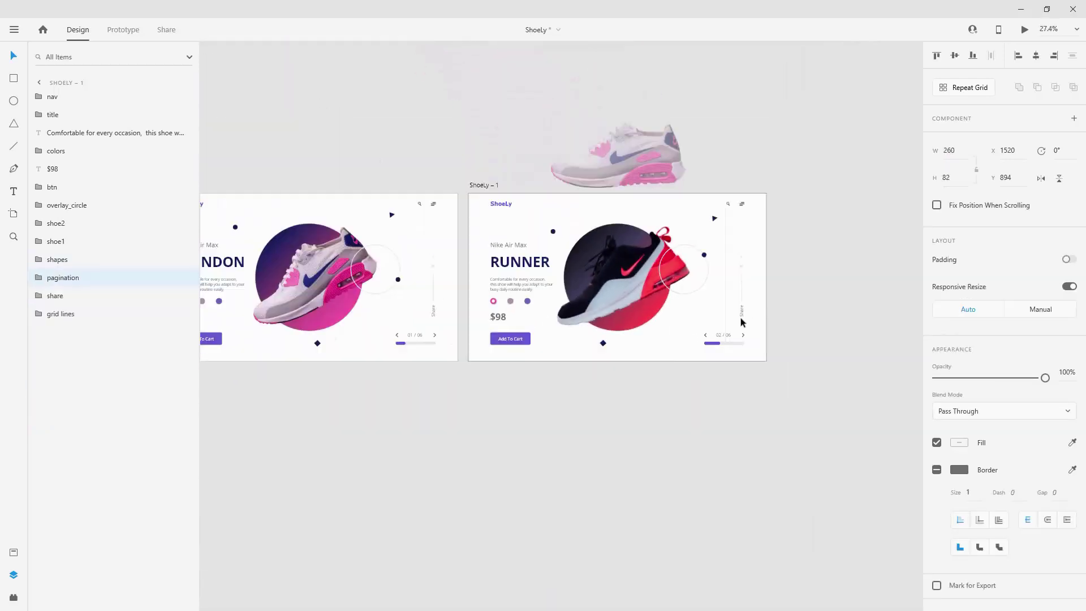
left_click(622, 385)
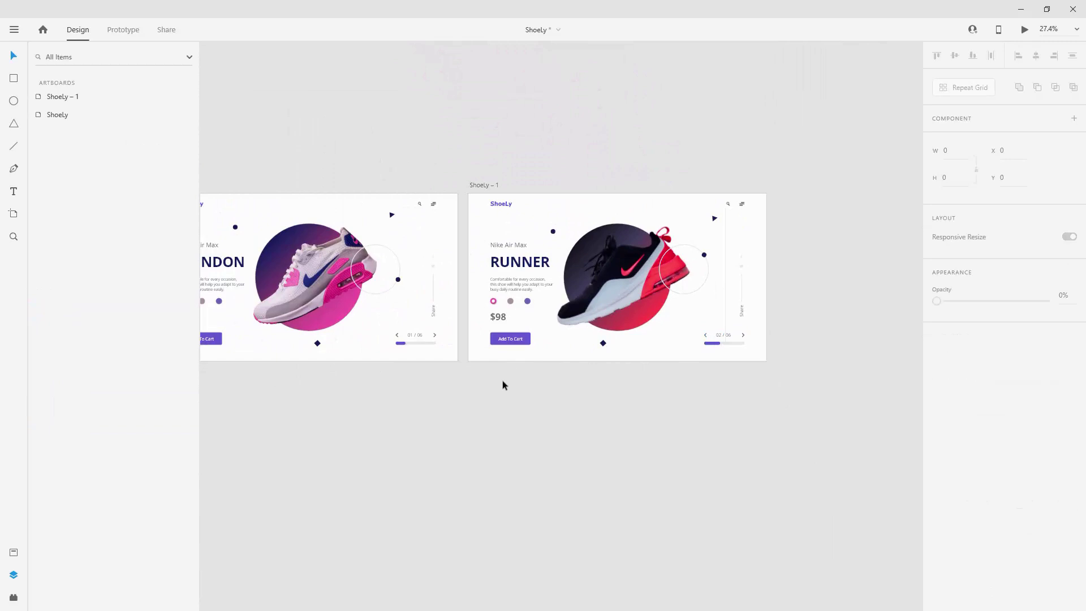
key("ctrl+0")
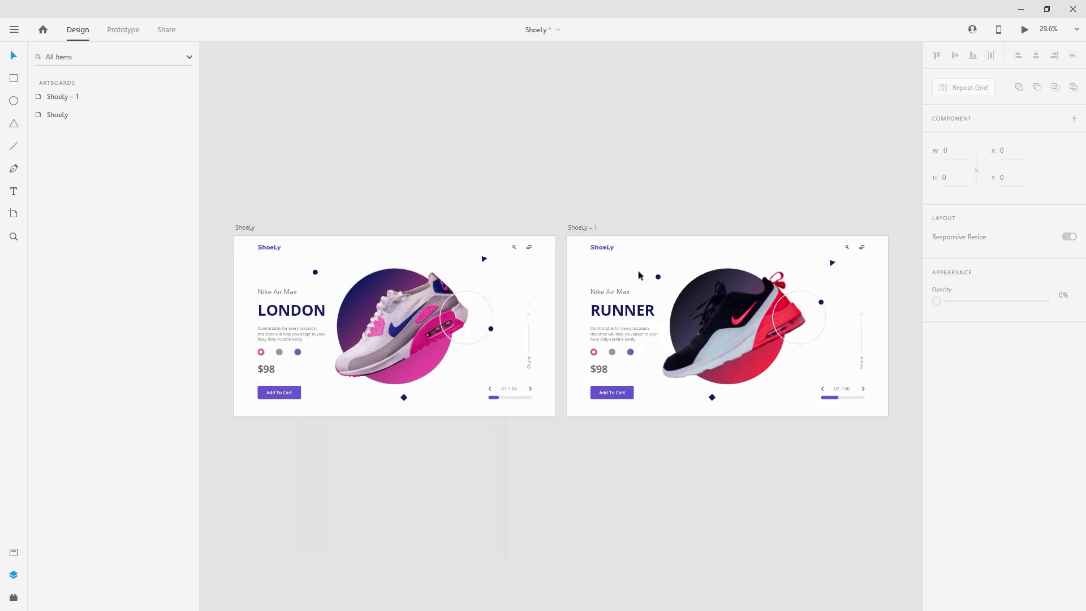
left_click(123, 30)
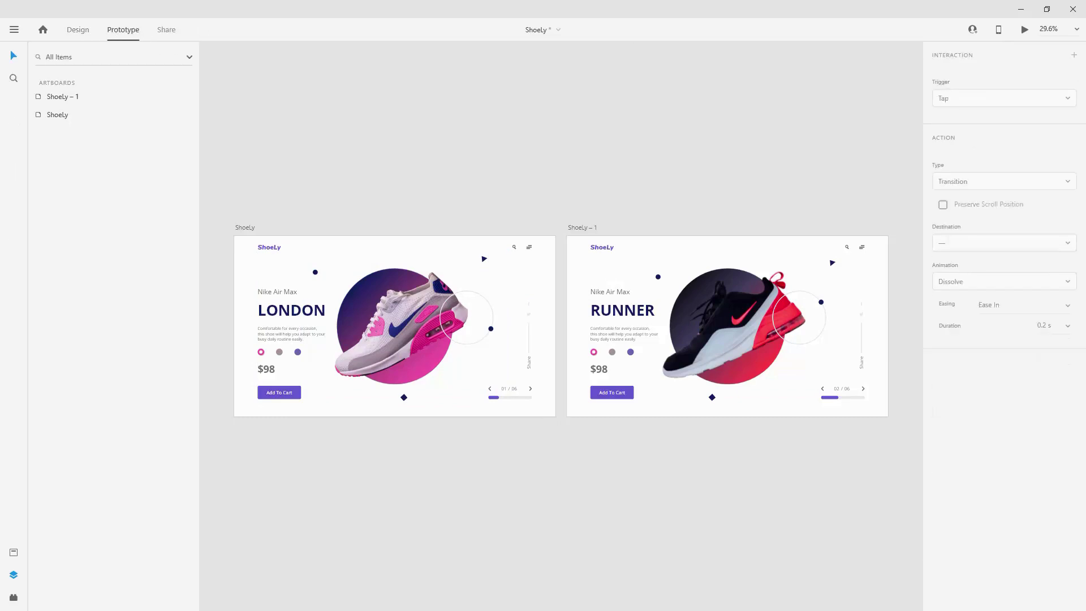
left_click(251, 228)
scroll(615, 395, "up", 2)
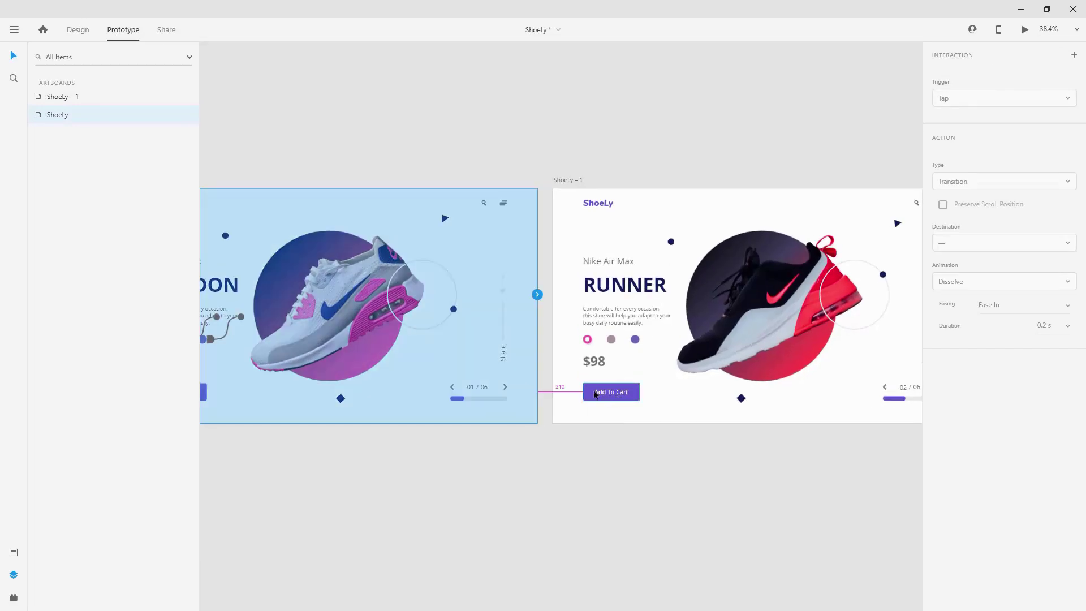
scroll(566, 390, "up", 2)
left_click_drag(701, 390, 526, 379)
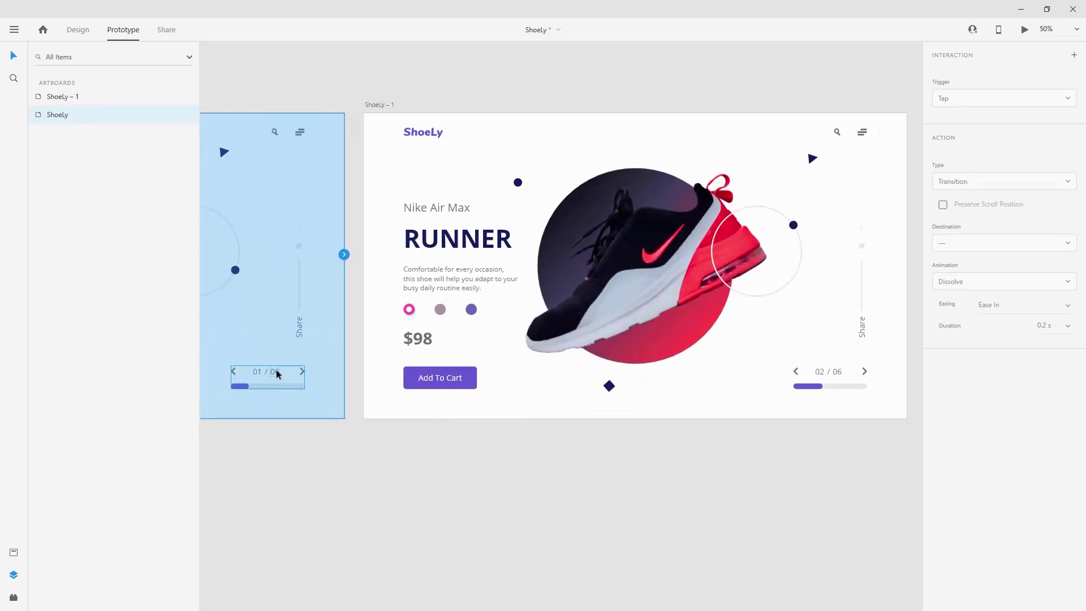
left_click(302, 372)
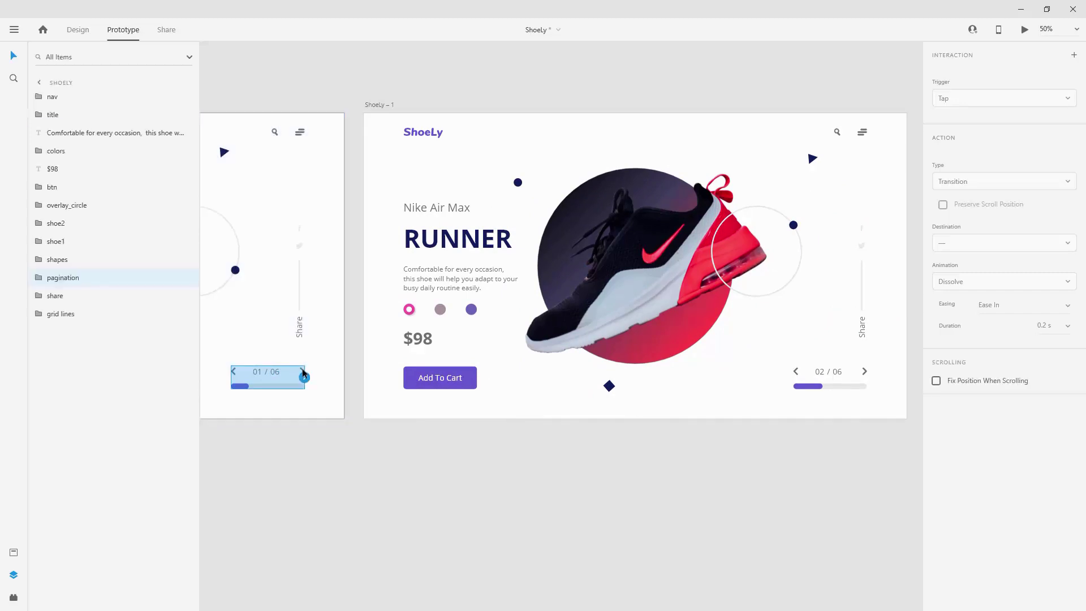
left_click(302, 372)
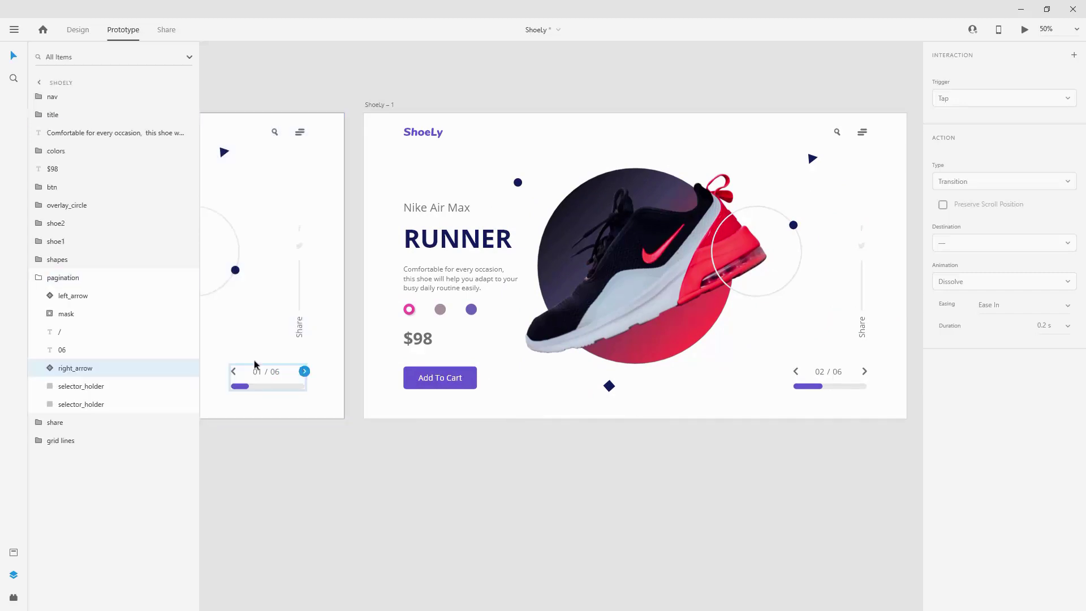
left_click_drag(304, 372, 829, 381)
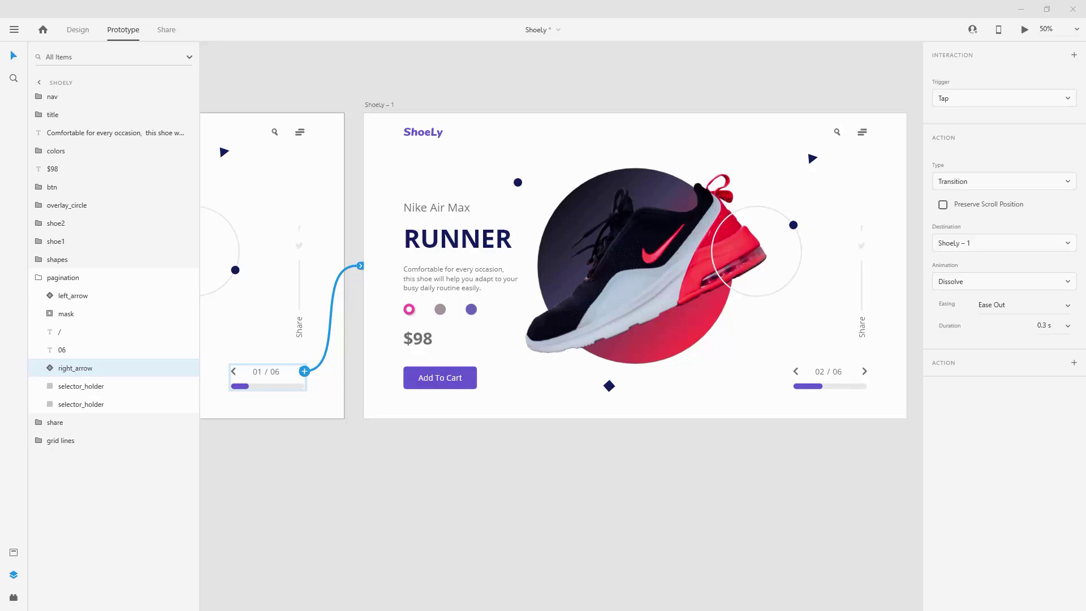
Step: Set the right_arrow interaction to trigger Tap, type Auto-Animate, easing Ease In-Out and duration 1 s
left_click(991, 98)
left_click(972, 113)
left_click(977, 181)
left_click(973, 226)
left_click(1066, 247)
left_click(1011, 326)
left_click(1073, 267)
left_click(1031, 373)
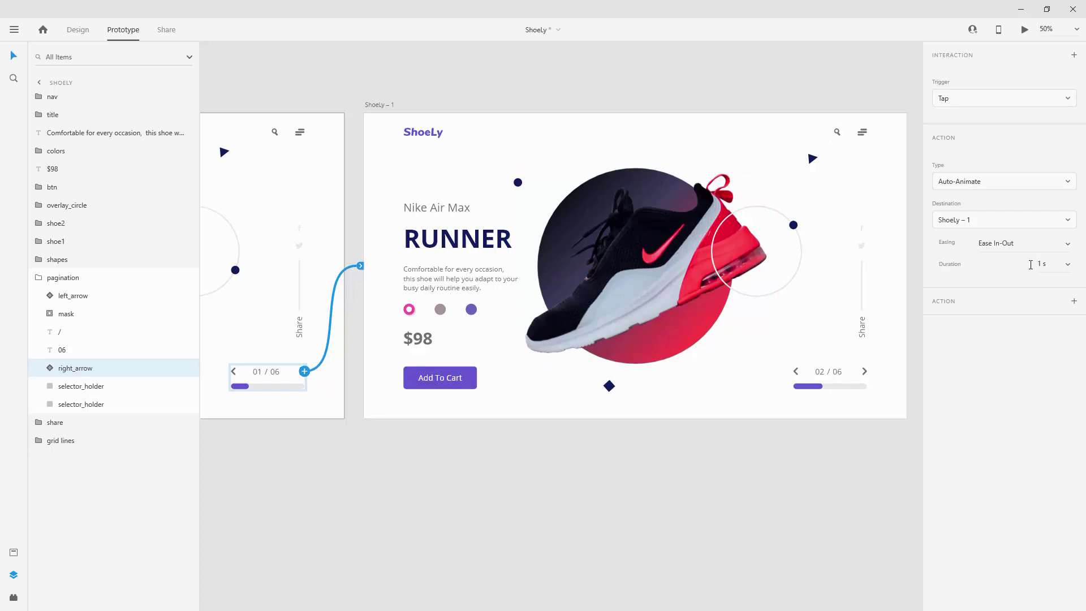
Step: Link the left_arrow in the Shoely – 1 pagination back to the Shoely artboard with Auto-Animate, then collapse the pagination group
left_click(795, 372)
double_click(796, 372)
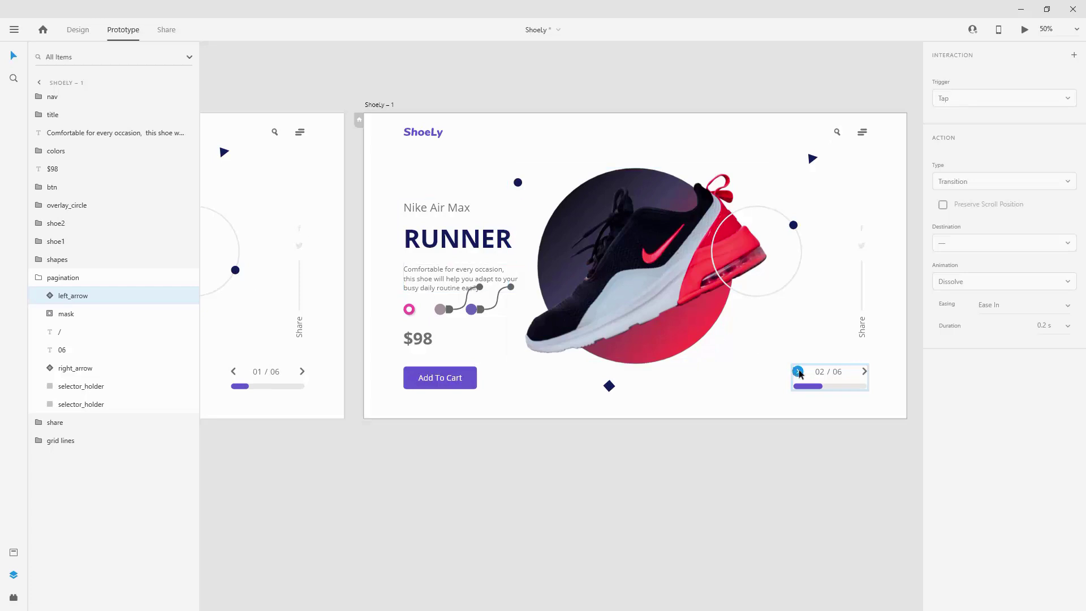
left_click_drag(797, 372, 260, 353)
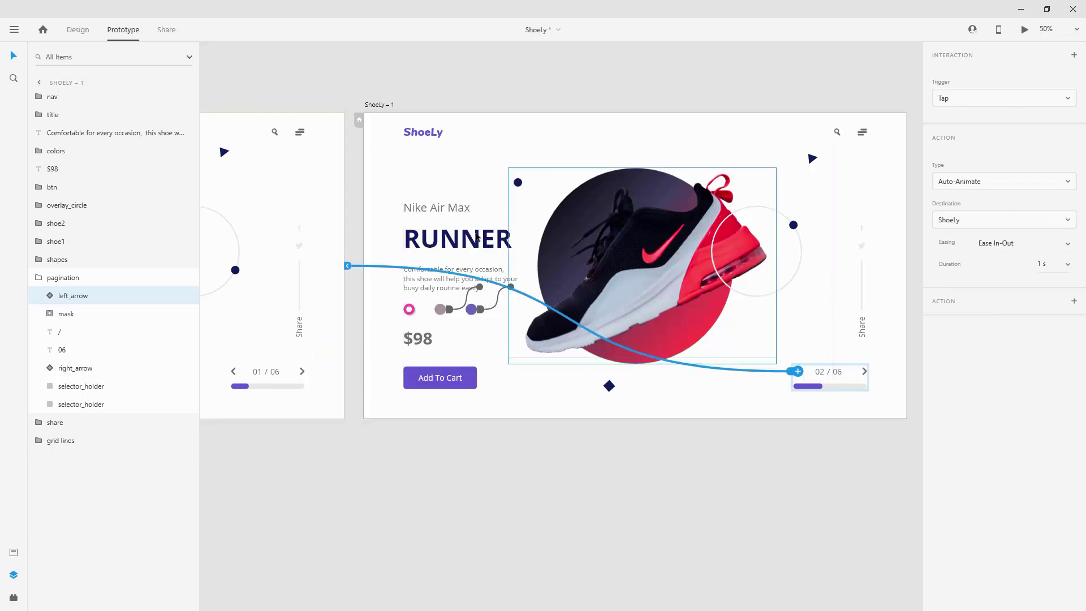
left_click(39, 277)
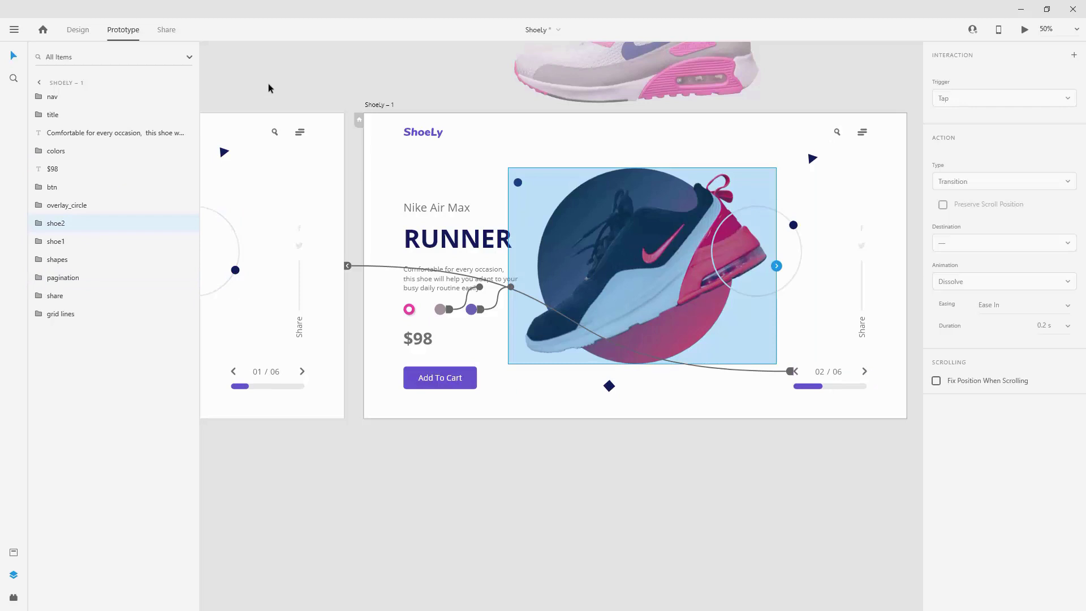
Step: Launch the prototype preview from the original Shoely artboard and maximize the preview window
left_click(268, 84)
scroll(460, 144, "down", 3)
key("ctrl+0")
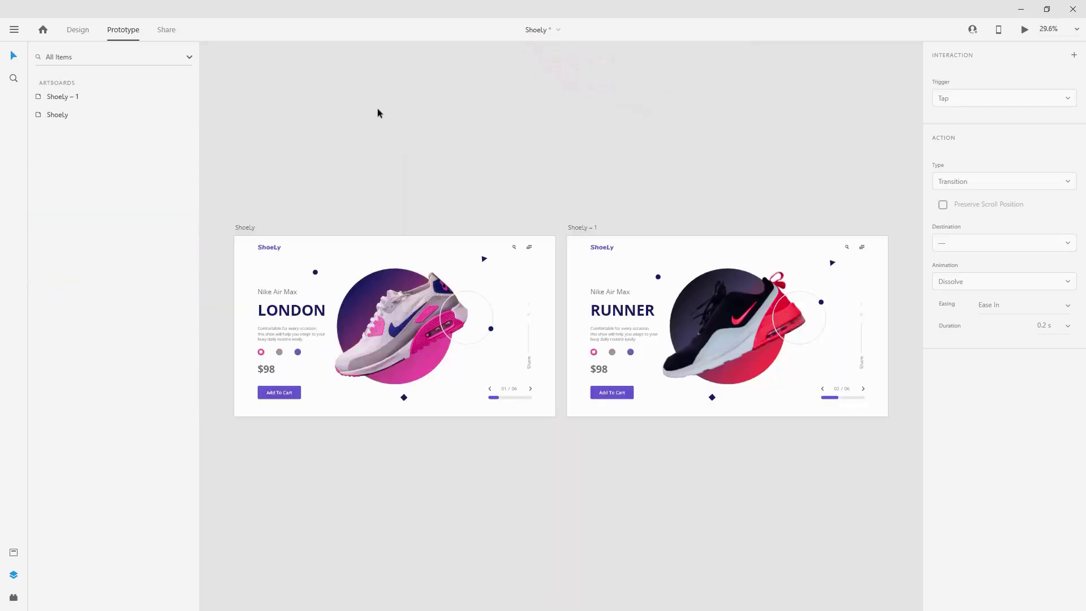
left_click(251, 228)
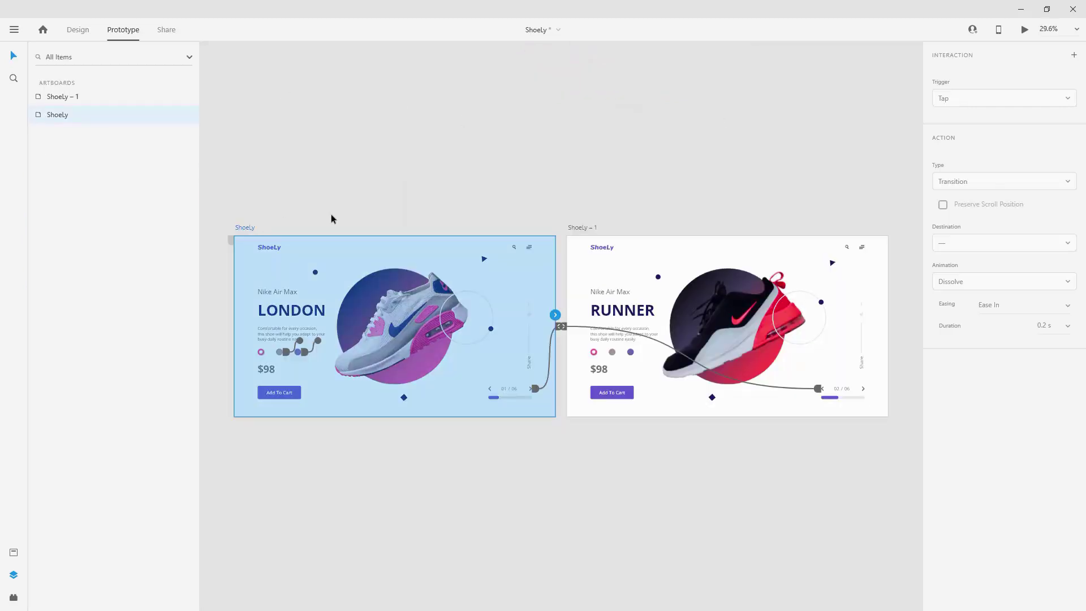
left_click(1023, 29)
left_click(1042, 17)
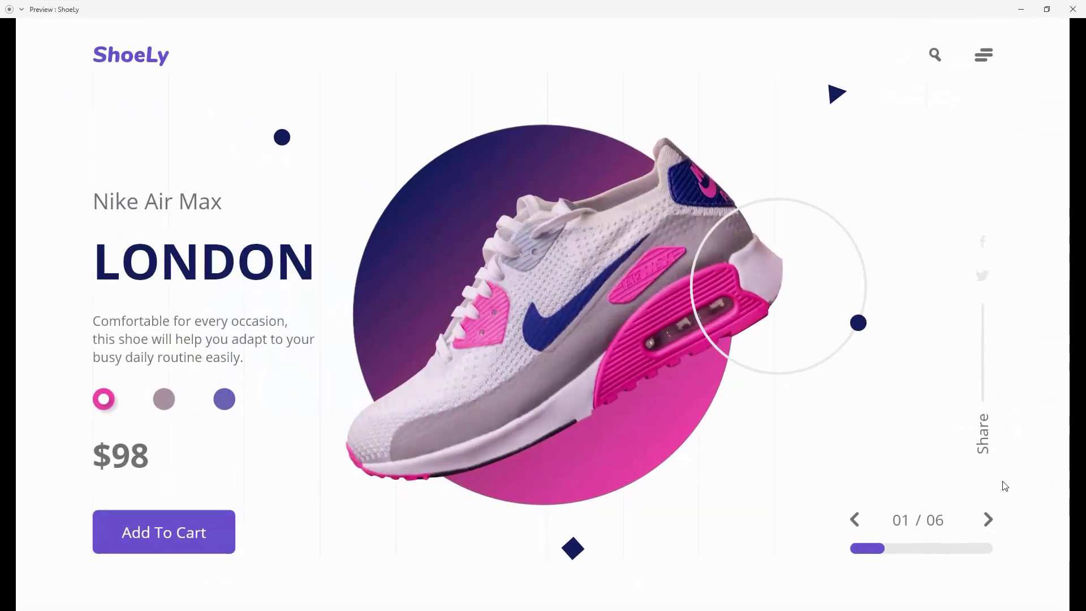
Step: Test the auto-animate transitions in the preview by going forward and back three times between the LONDON and RUNNER pages with the pagination arrows
left_click(990, 522)
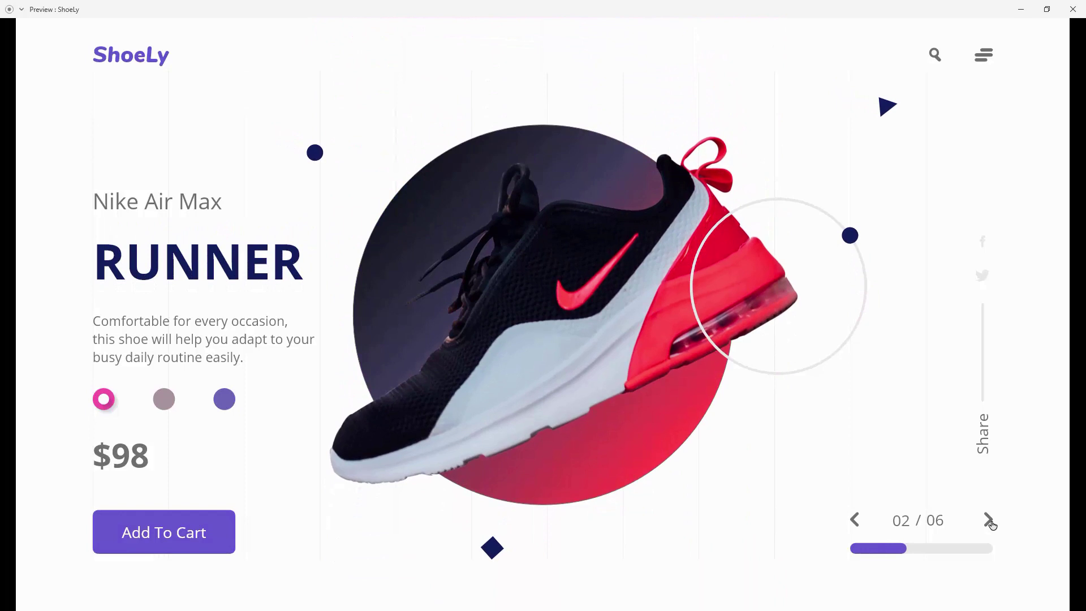
left_click(855, 522)
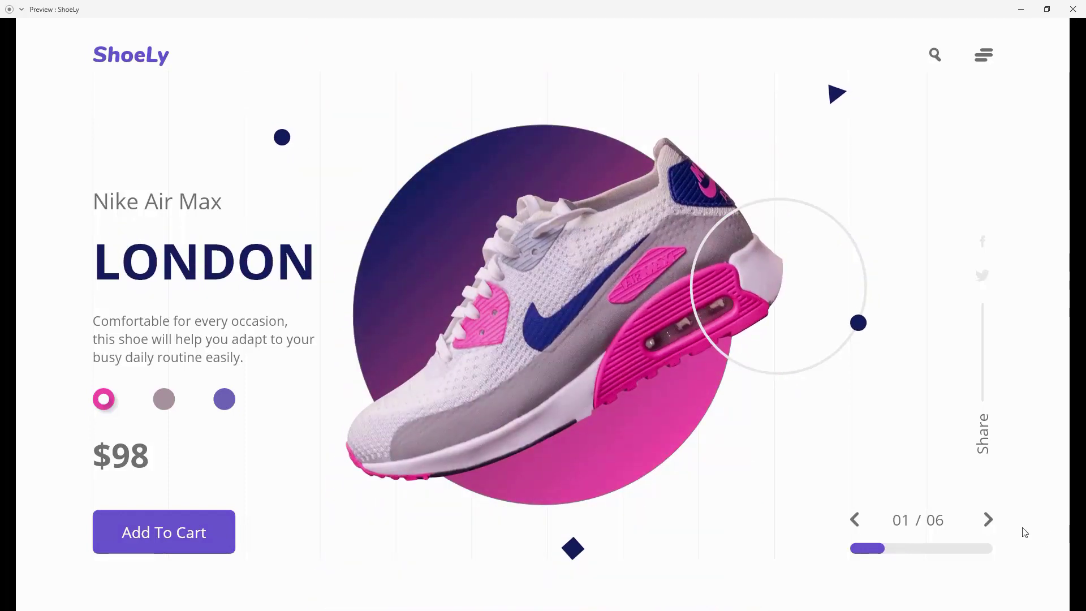
left_click(988, 521)
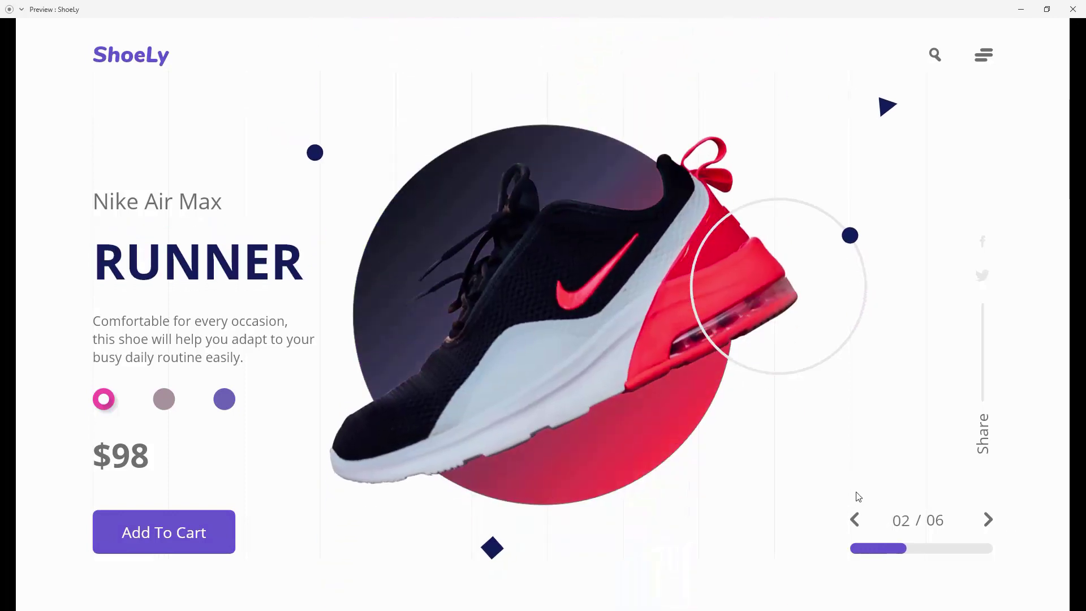
left_click(855, 520)
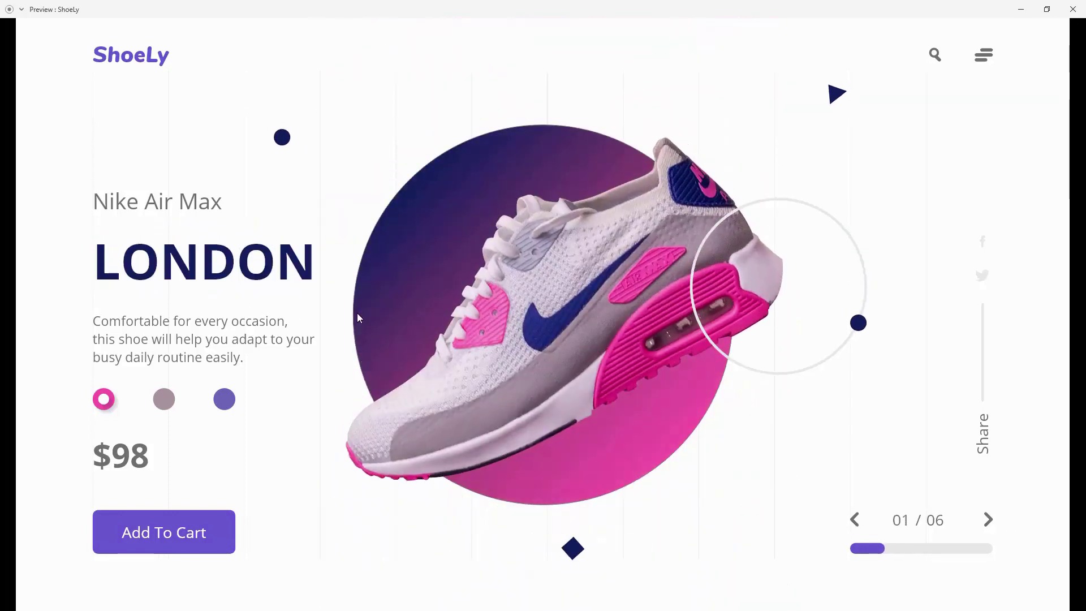
left_click(989, 520)
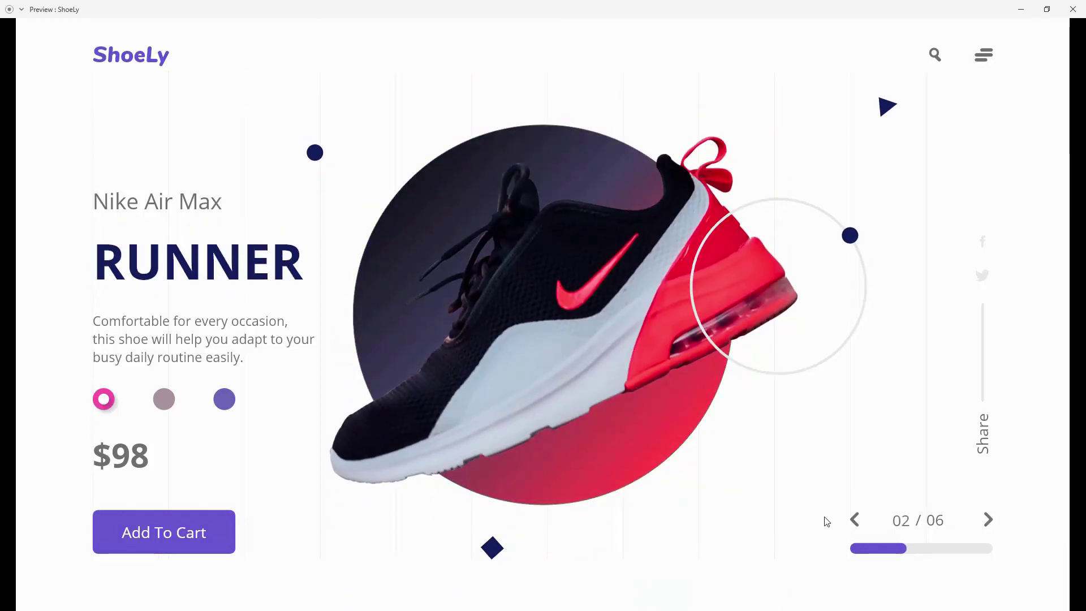
left_click(854, 519)
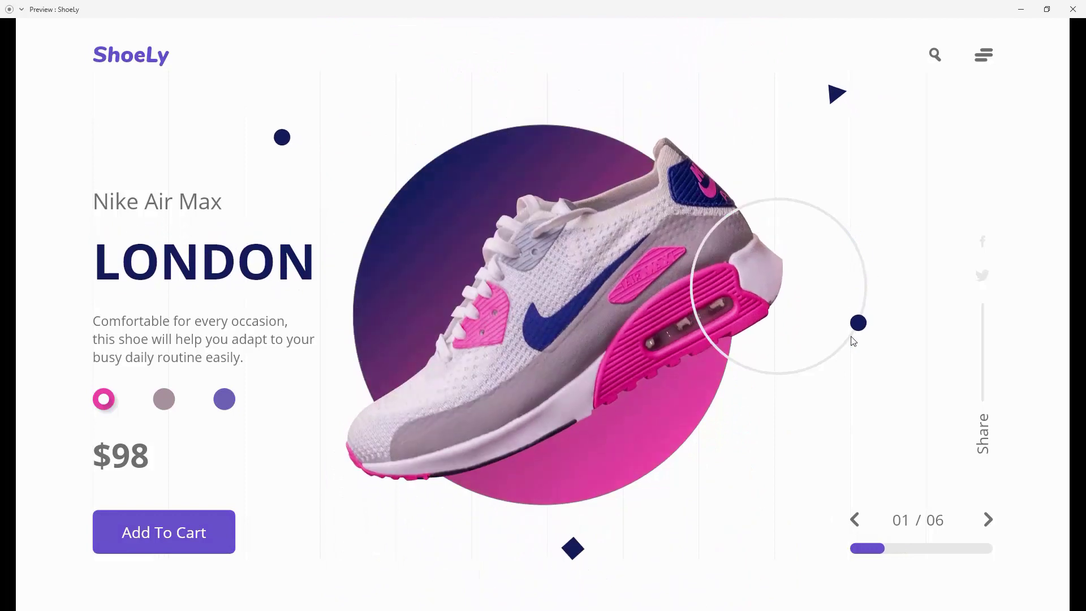